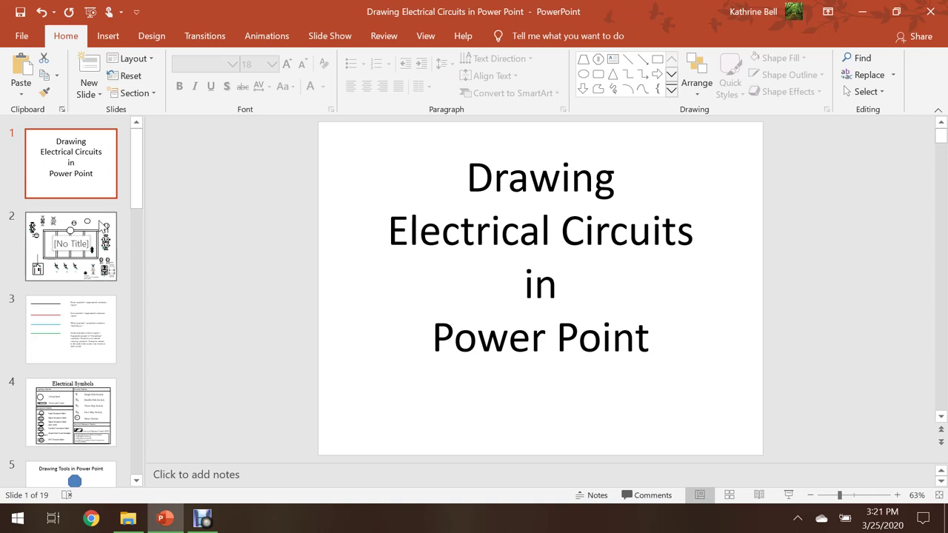
Show slide 2 with the house wiring circuit drawing and its electrical symbols
{"action": "left_click", "coordinate": [102, 226]}
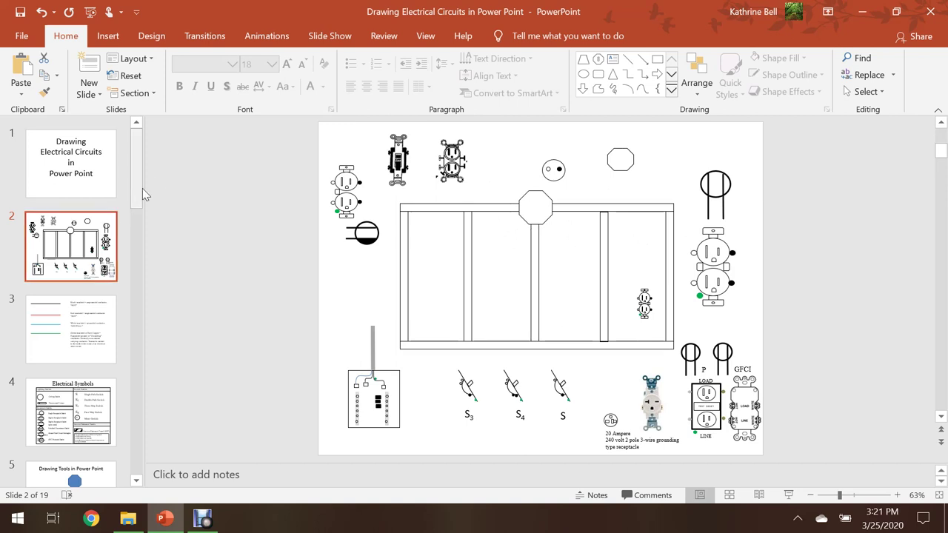
{"action": "left_click", "coordinate": [545, 145]}
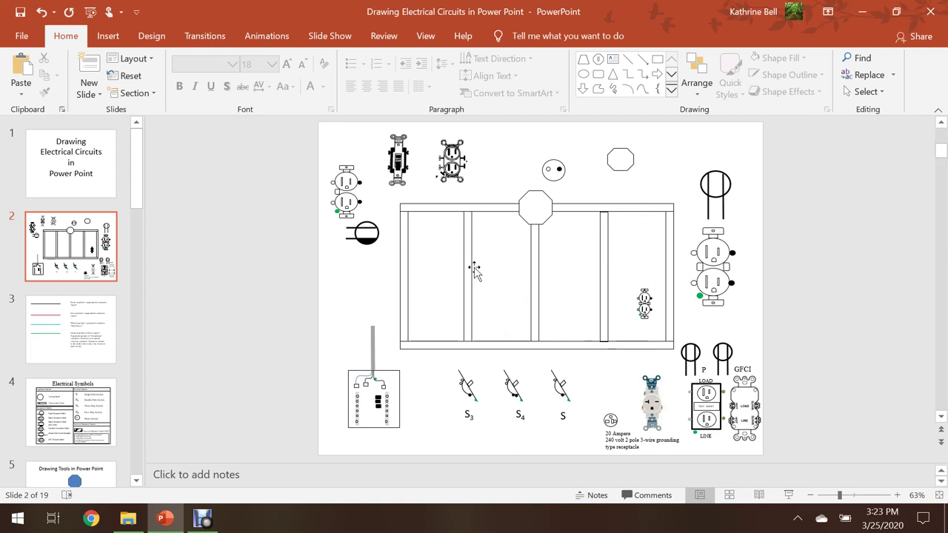
{"action": "left_click", "coordinate": [111, 307]}
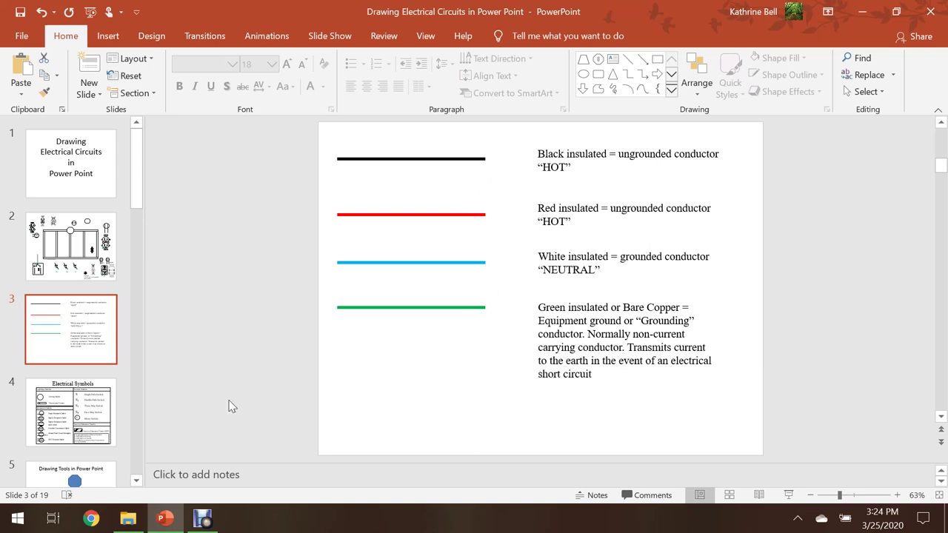
Go to slide 4, the Electrical Symbols chart of outlets, switches and panels
{"action": "left_click", "coordinate": [100, 398]}
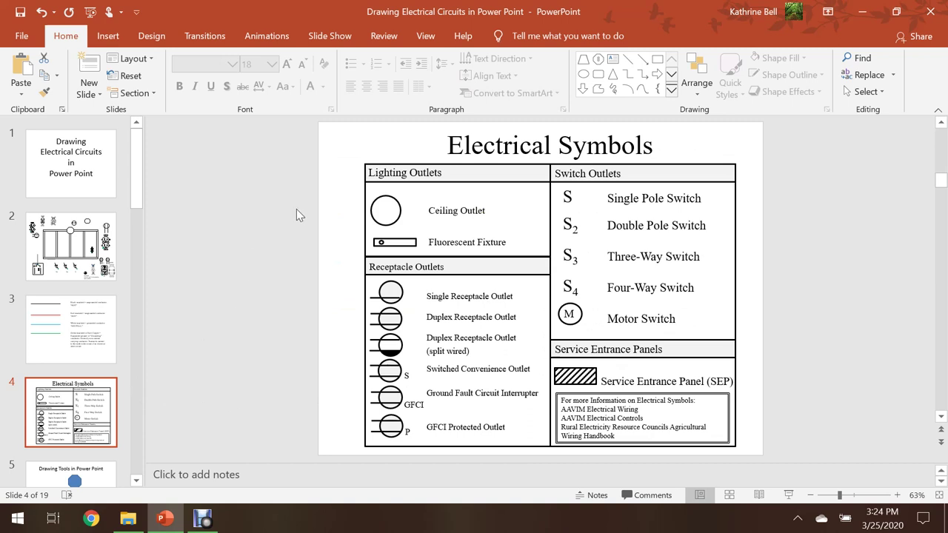
{"action": "left_click", "coordinate": [345, 152]}
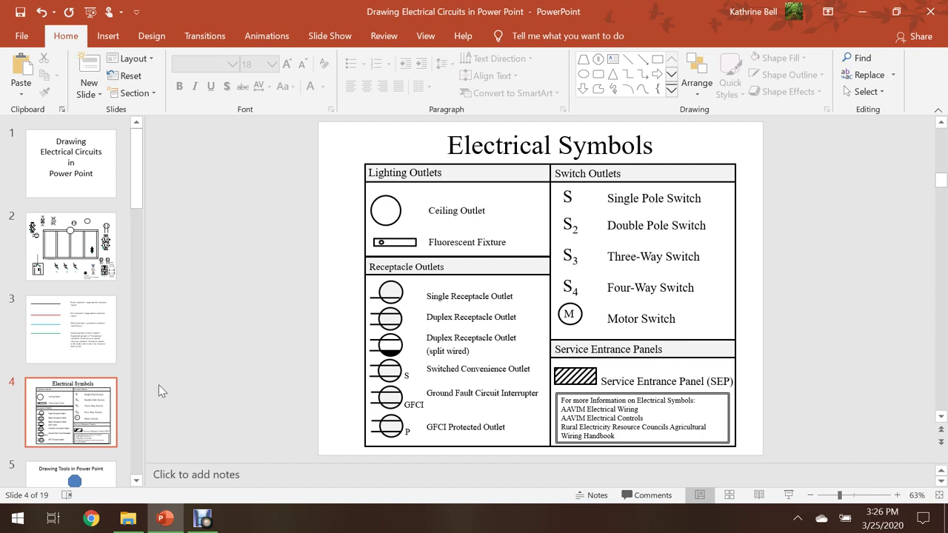
Delete the outlined rectangle and blue octagon from slide 5, leaving only the title
{"action": "scroll", "coordinate": [158, 384], "scroll_direction": "down", "scroll_amount": 1}
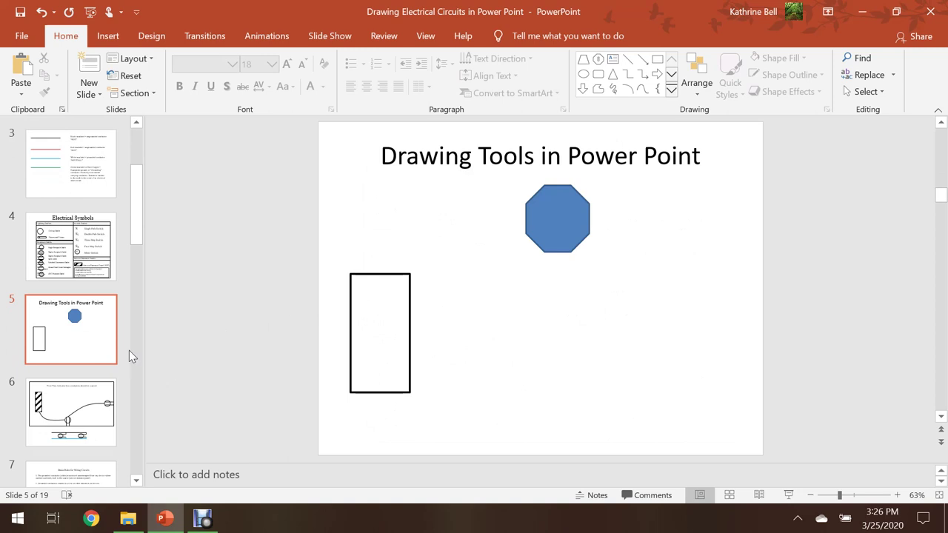
{"action": "left_click", "coordinate": [379, 272]}
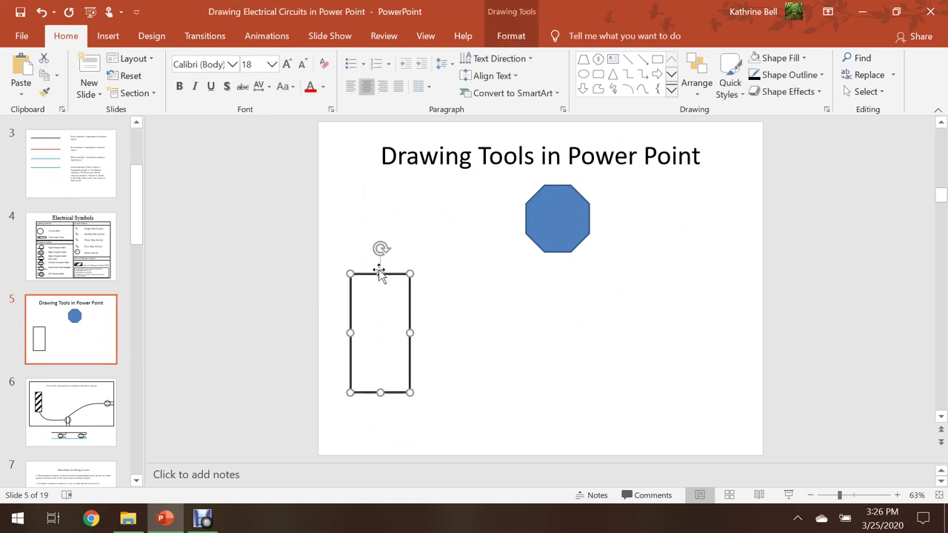
{"action": "key", "text": "Delete"}
{"action": "left_click", "coordinate": [526, 222]}
{"action": "key", "text": "Delete"}
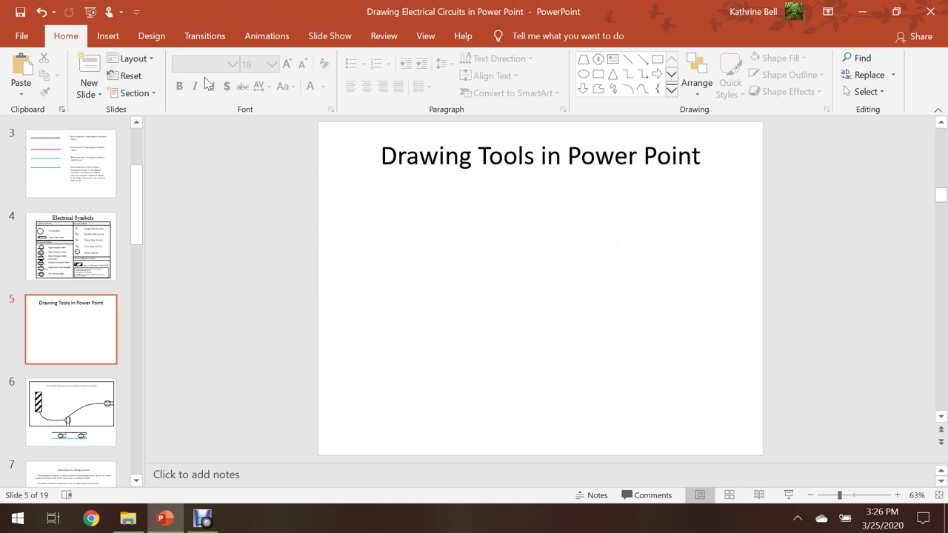
{"action": "left_click", "coordinate": [108, 37]}
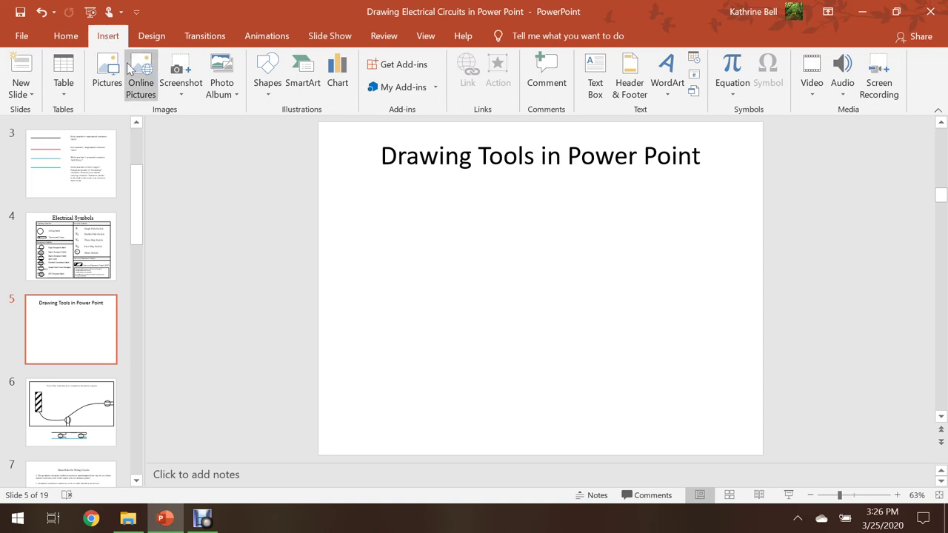
Draw a tall 3" by 1.33" rectangle on the left side of slide 5
{"action": "left_click", "coordinate": [268, 93]}
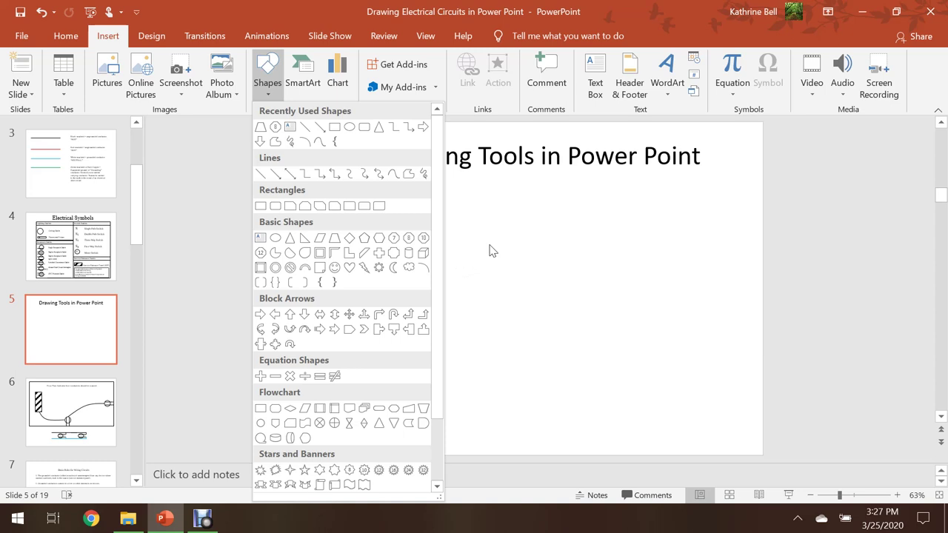
{"action": "left_click", "coordinate": [335, 128]}
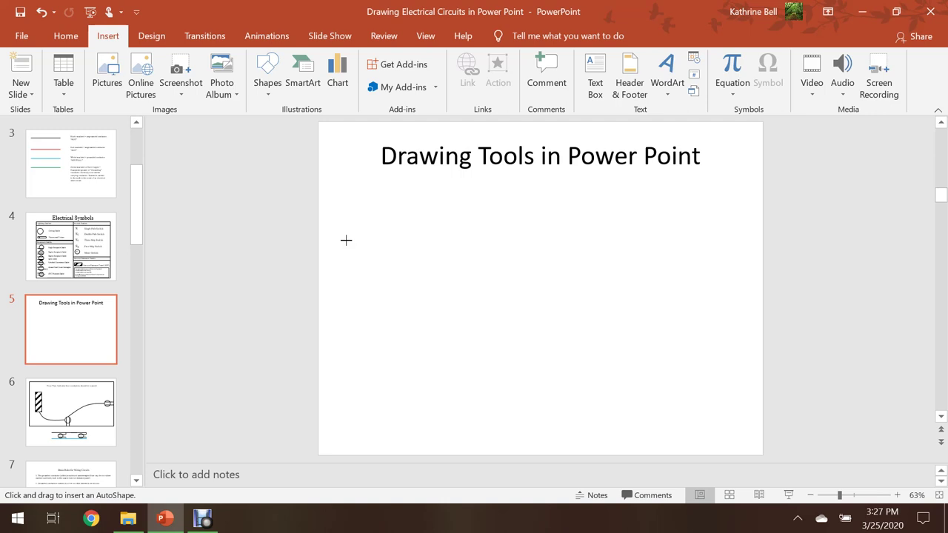
{"action": "mouse_move", "coordinate": [344, 240]}
{"action": "left_mouse_down"}
{"action": "mouse_move", "coordinate": [370, 265]}
{"action": "mouse_move", "coordinate": [404, 375]}
{"action": "left_mouse_up"}
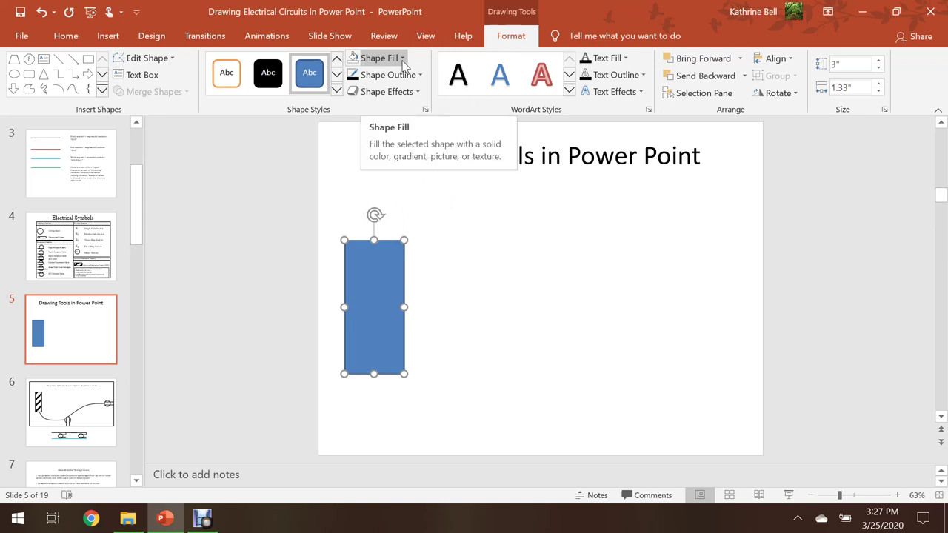
Set the rectangle's fill to No Fill so only its outline shows
{"action": "left_click", "coordinate": [402, 59]}
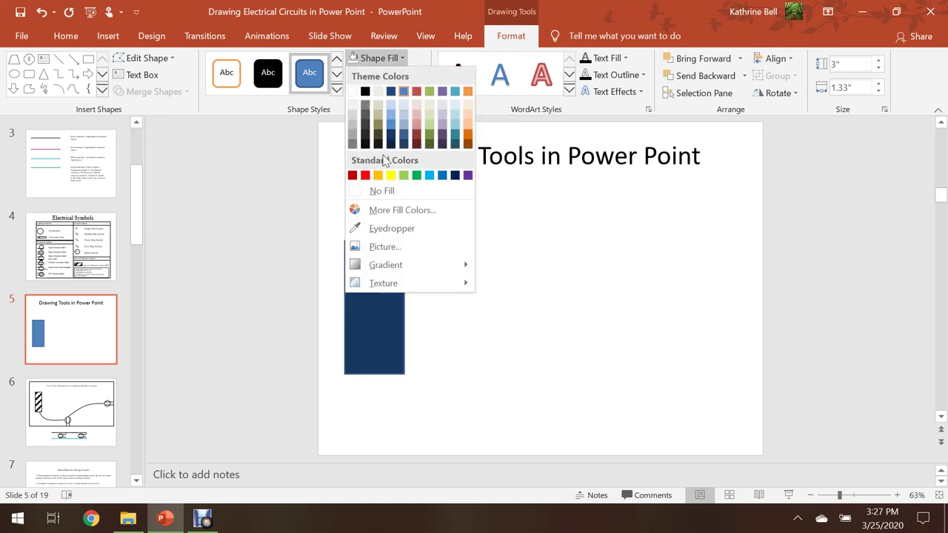
{"action": "left_click", "coordinate": [356, 193]}
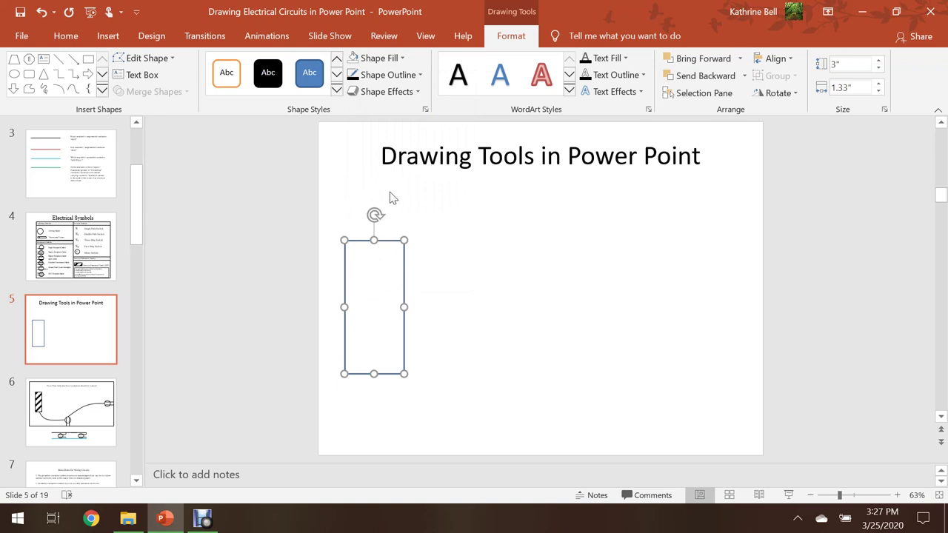
{"action": "left_click", "coordinate": [433, 267]}
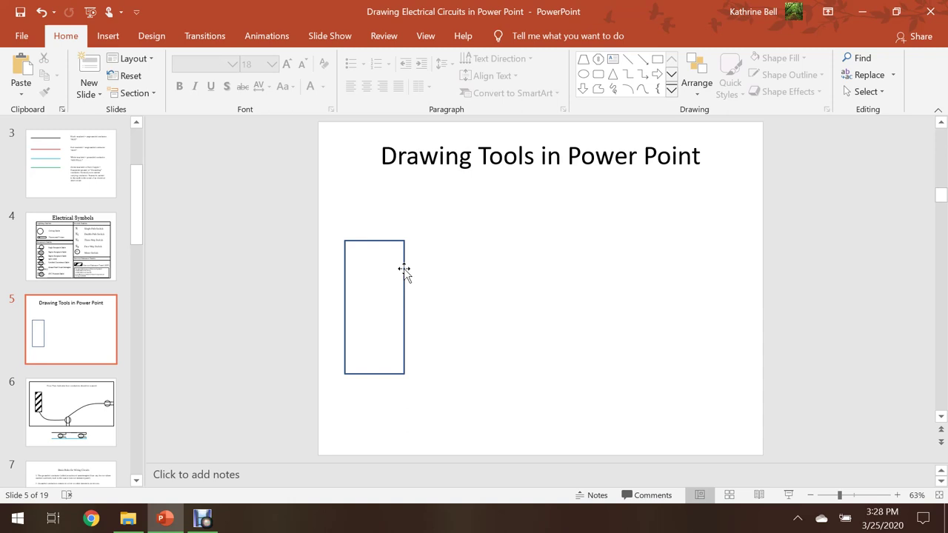
{"action": "left_click", "coordinate": [404, 269]}
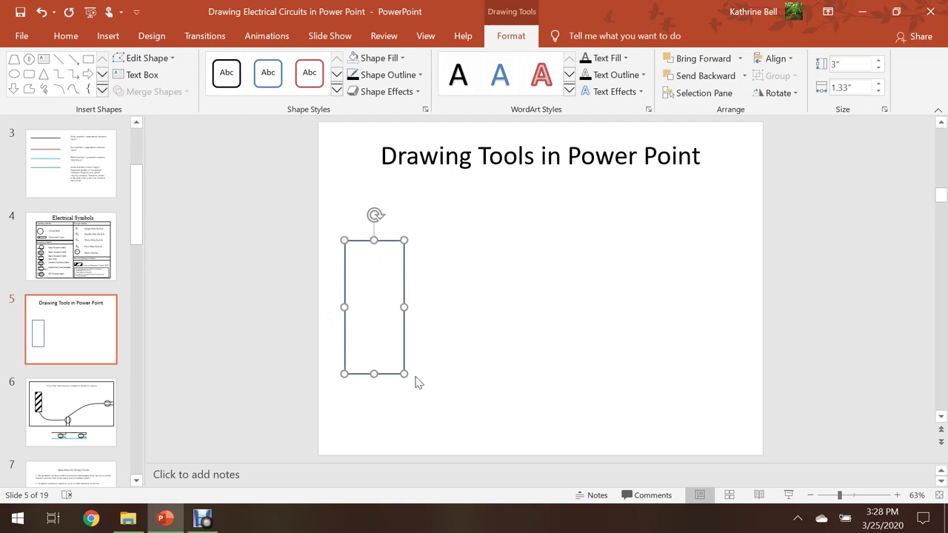
Give the rectangle a light-coloured outline with 3 pt weight
{"action": "left_click", "coordinate": [400, 78]}
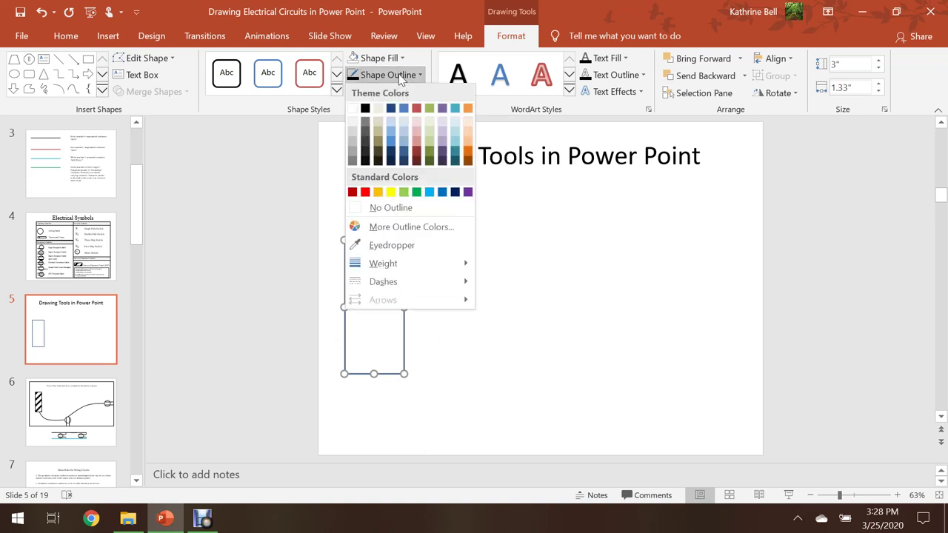
{"action": "left_click", "coordinate": [371, 109]}
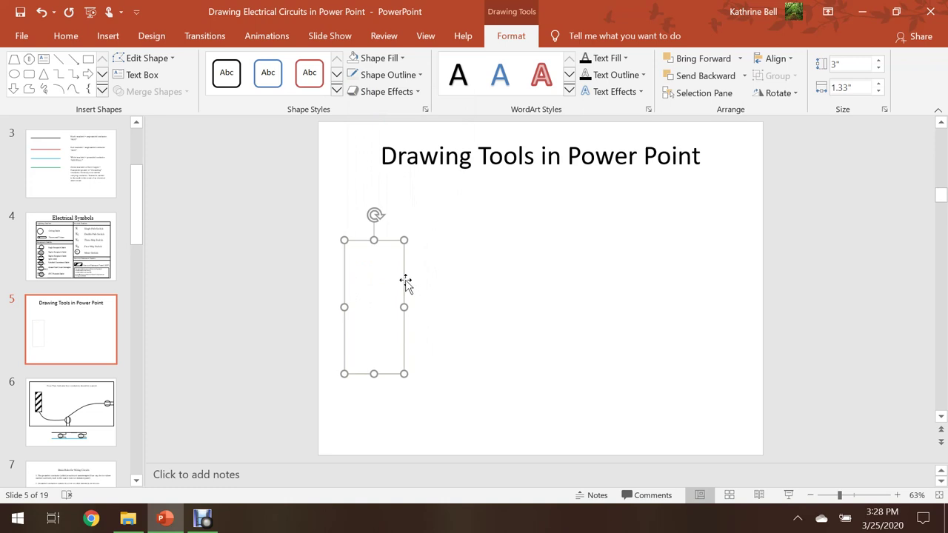
{"action": "left_click", "coordinate": [391, 75]}
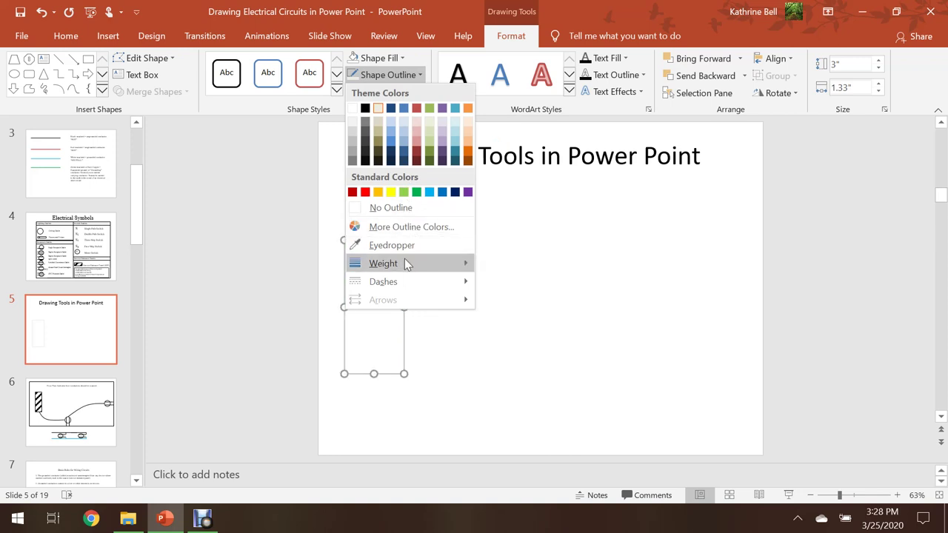
{"action": "mouse_move", "coordinate": [404, 266]}
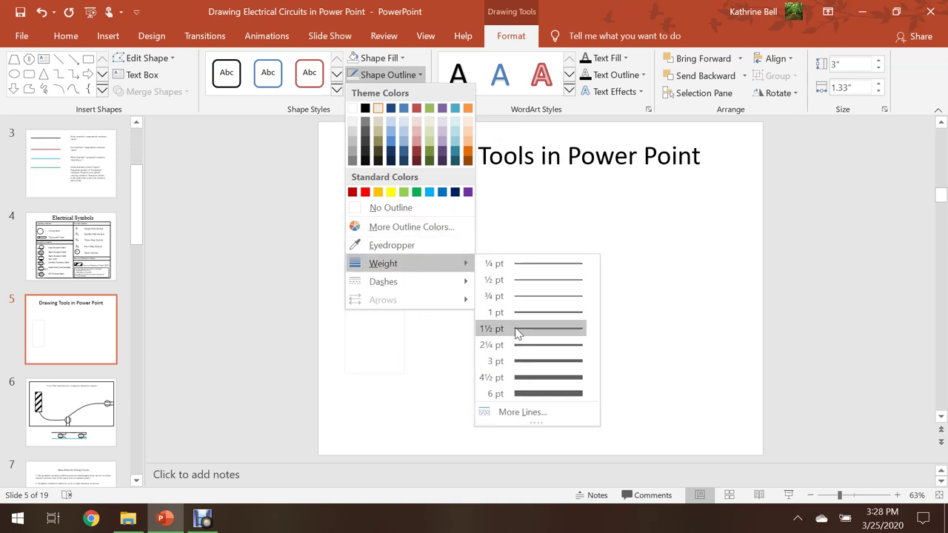
{"action": "left_click", "coordinate": [540, 362]}
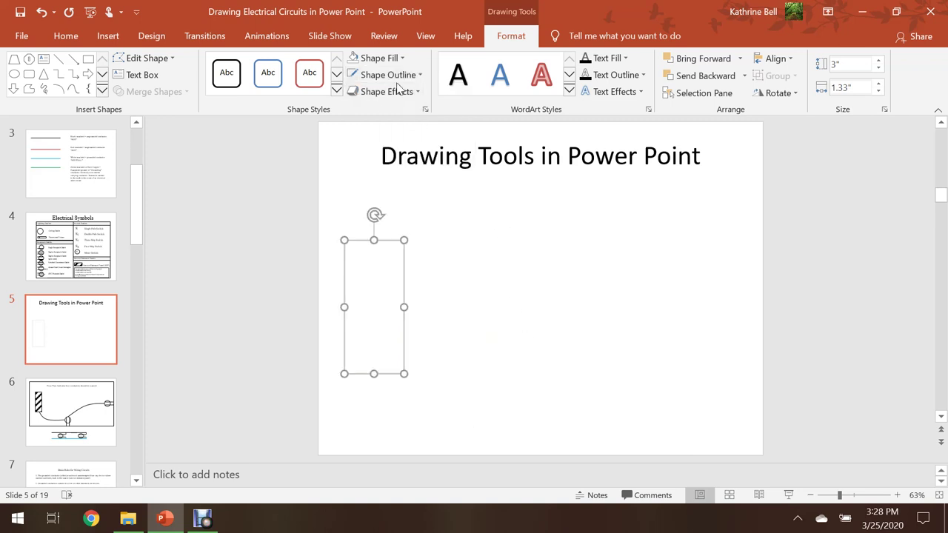
Change the rectangle's outline to black, keeping the 3 pt weight
{"action": "left_click", "coordinate": [418, 74]}
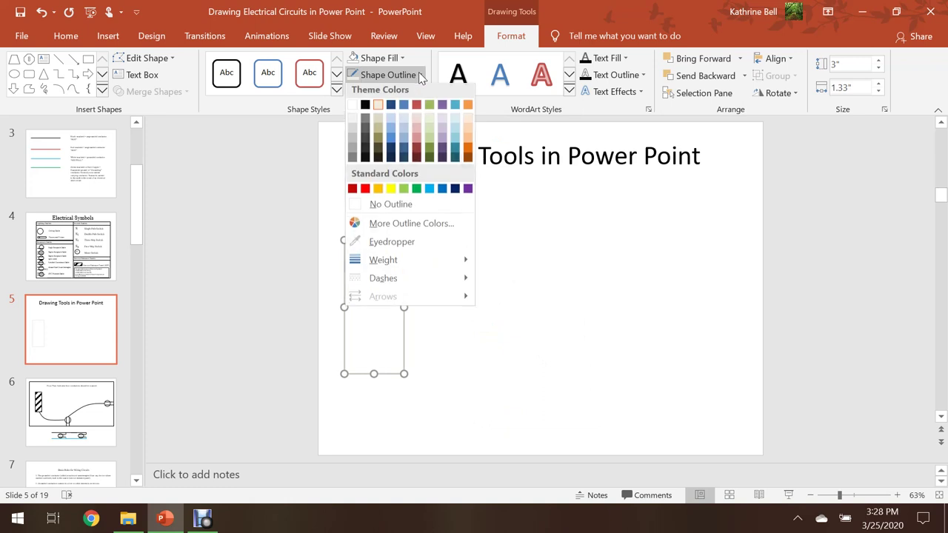
{"action": "left_click", "coordinate": [366, 111]}
{"action": "left_click", "coordinate": [391, 77]}
{"action": "mouse_move", "coordinate": [467, 267]}
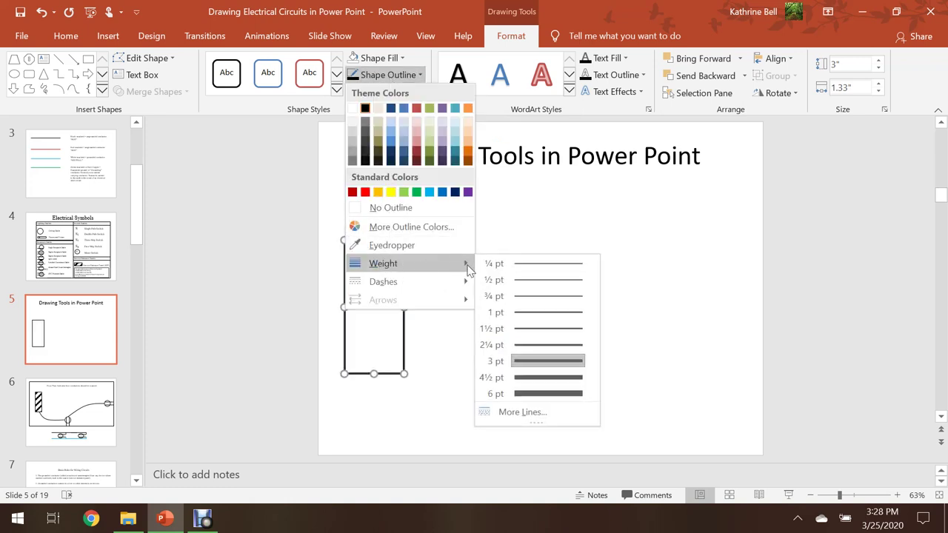
{"action": "left_click", "coordinate": [528, 361]}
{"action": "left_click", "coordinate": [615, 345]}
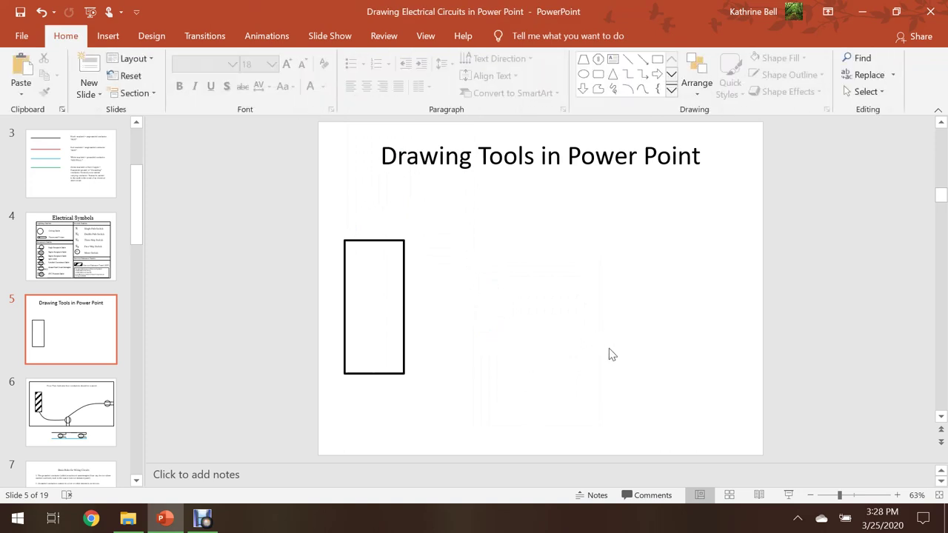
{"action": "left_click", "coordinate": [402, 286]}
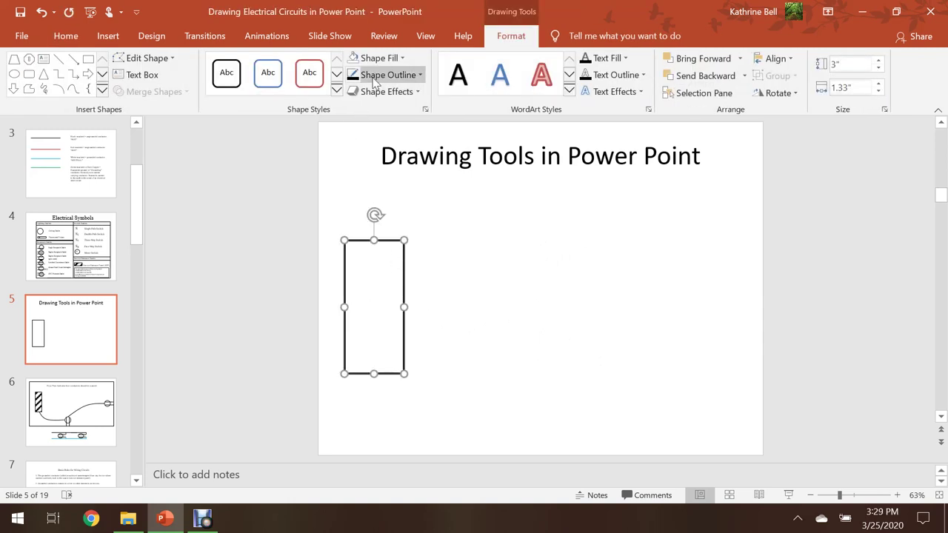
Fill the rectangle with a Wide downward diagonal pattern in black
{"action": "left_click", "coordinate": [376, 79]}
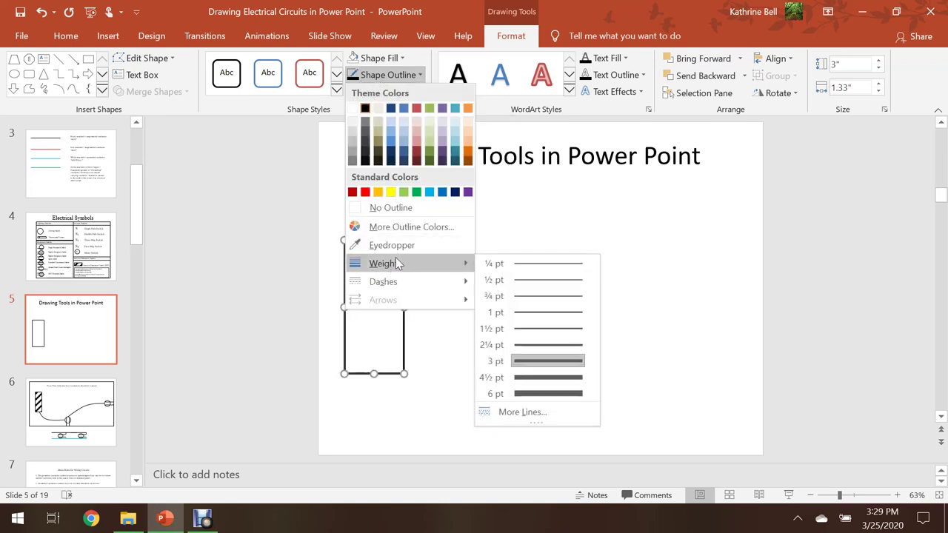
{"action": "left_click", "coordinate": [388, 74]}
{"action": "left_click", "coordinate": [379, 59]}
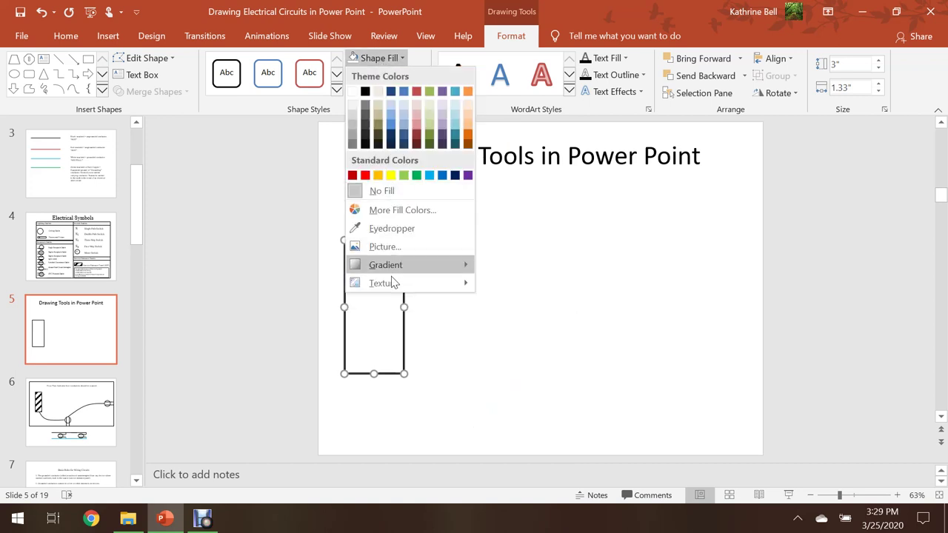
{"action": "mouse_move", "coordinate": [385, 285]}
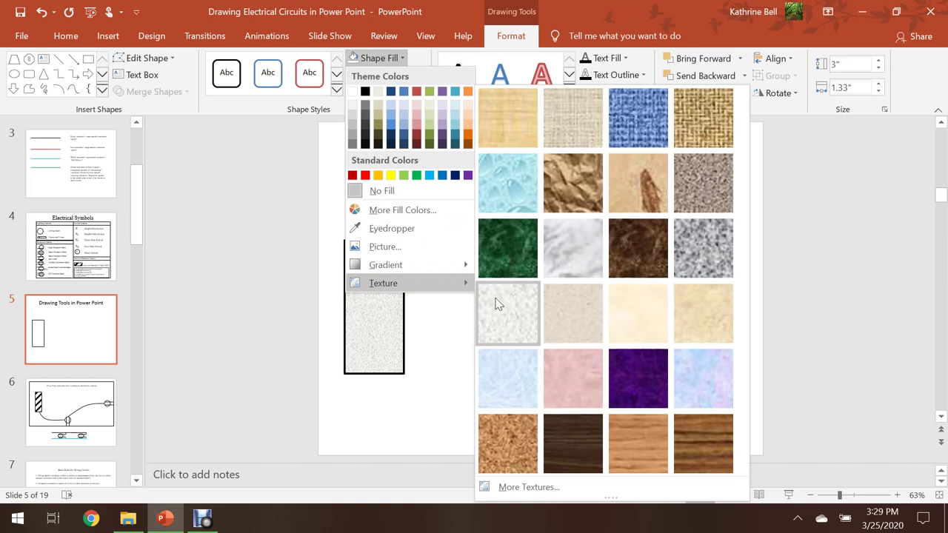
{"action": "left_click", "coordinate": [511, 487]}
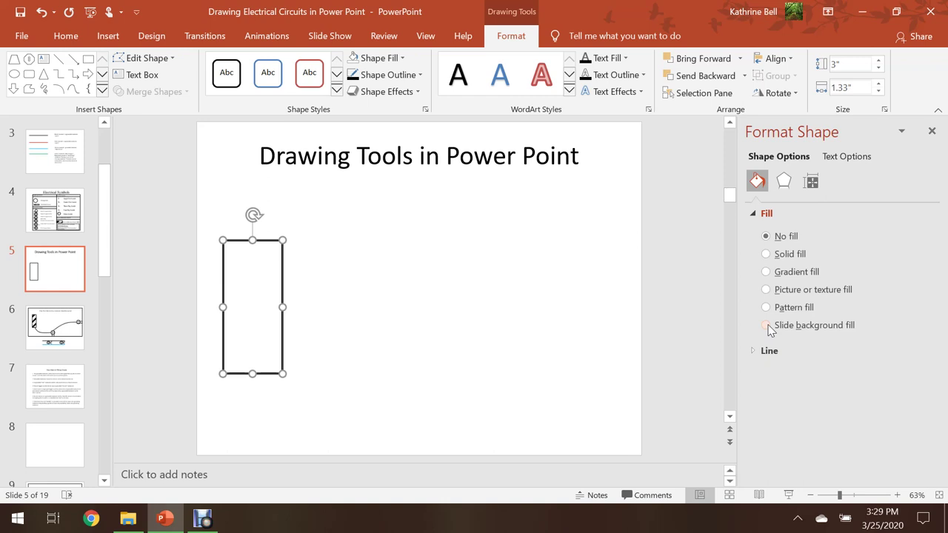
{"action": "left_click", "coordinate": [766, 308]}
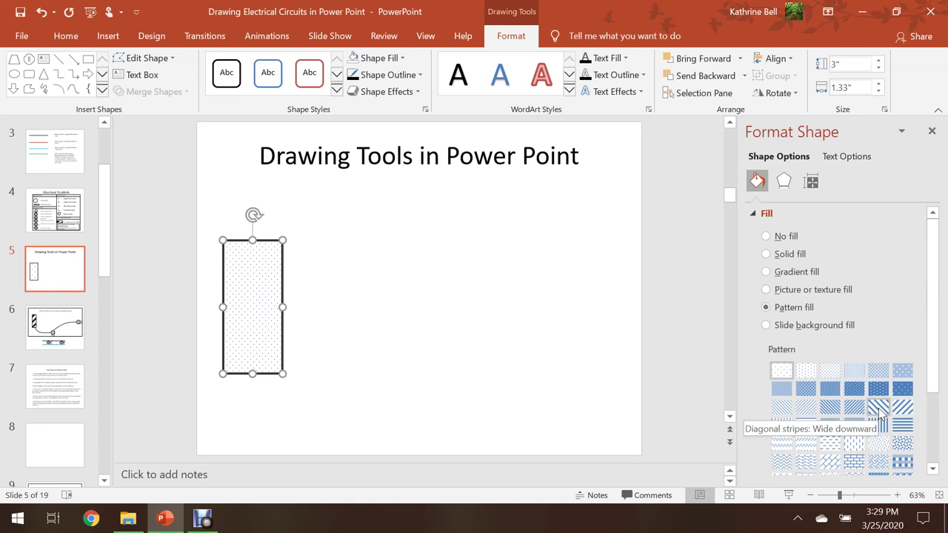
{"action": "left_click", "coordinate": [878, 409]}
{"action": "left_click_drag", "start_coordinate": [929, 371], "coordinate": [930, 439]}
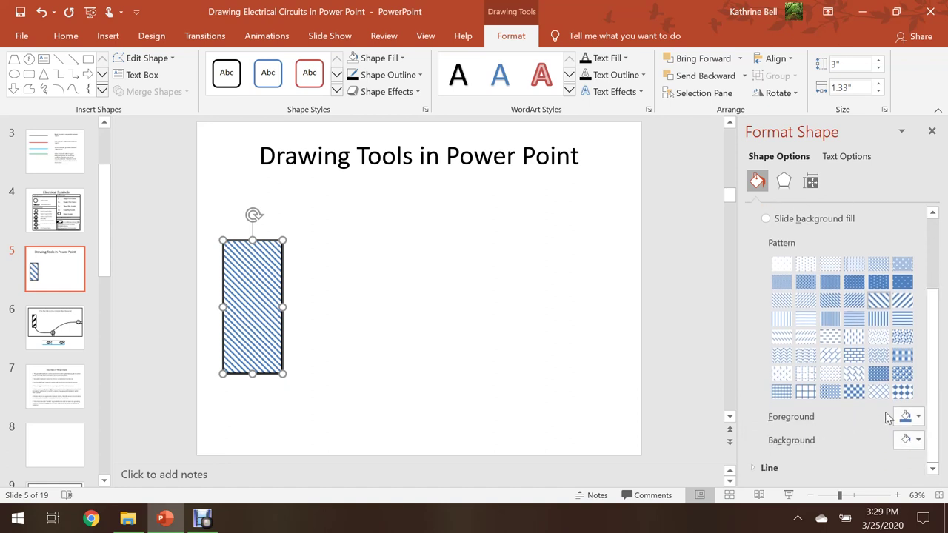
{"action": "left_click", "coordinate": [918, 417]}
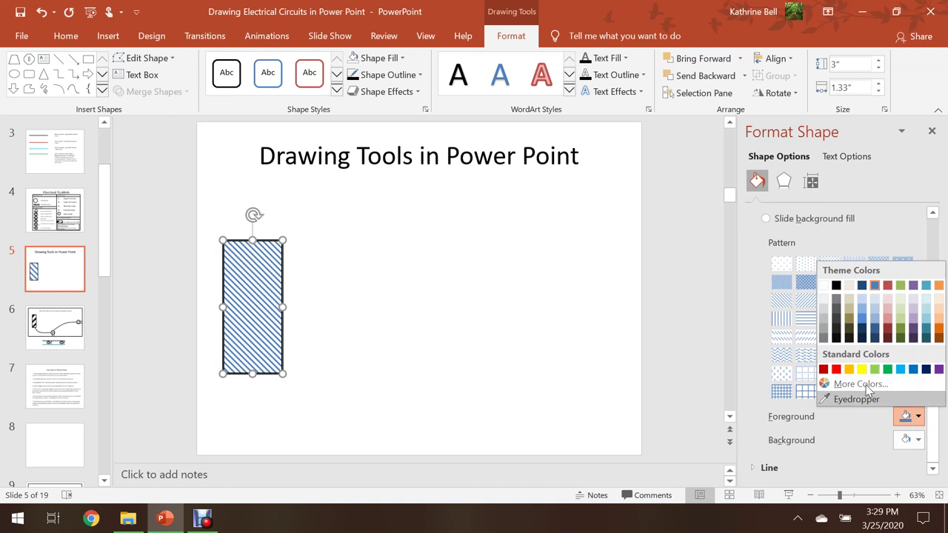
{"action": "left_click", "coordinate": [833, 284]}
{"action": "left_click", "coordinate": [467, 318]}
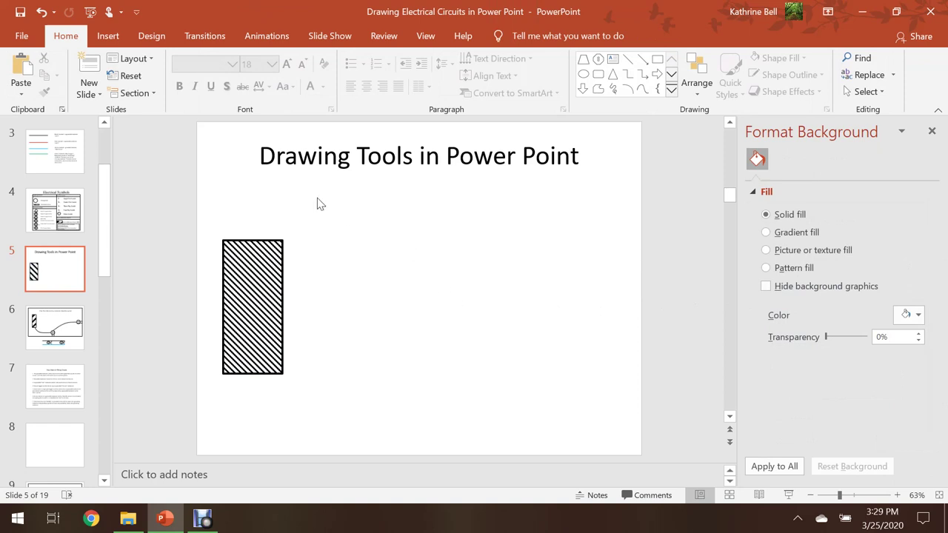
Draw a 1.83" by 1.75" octagon just below the slide title
{"action": "left_click", "coordinate": [108, 37]}
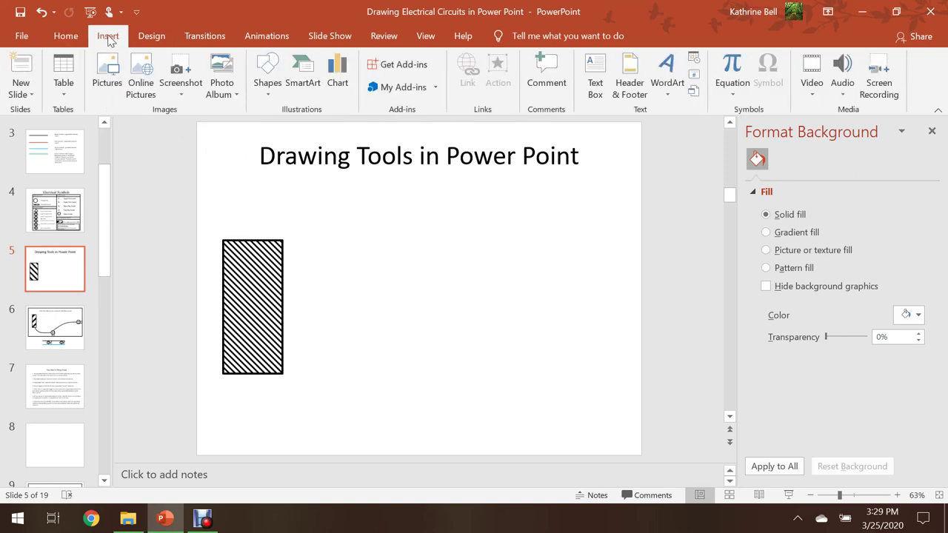
{"action": "left_click", "coordinate": [265, 95]}
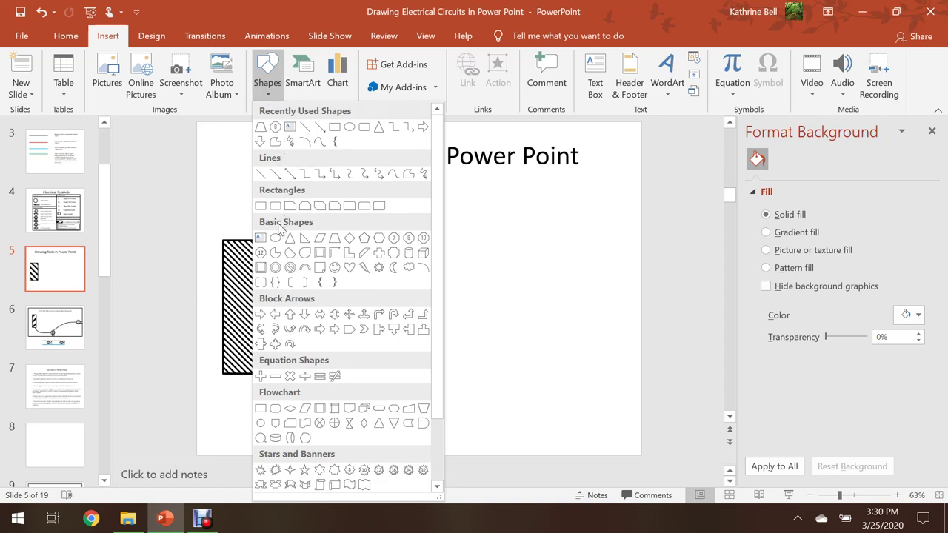
{"action": "left_click", "coordinate": [409, 239]}
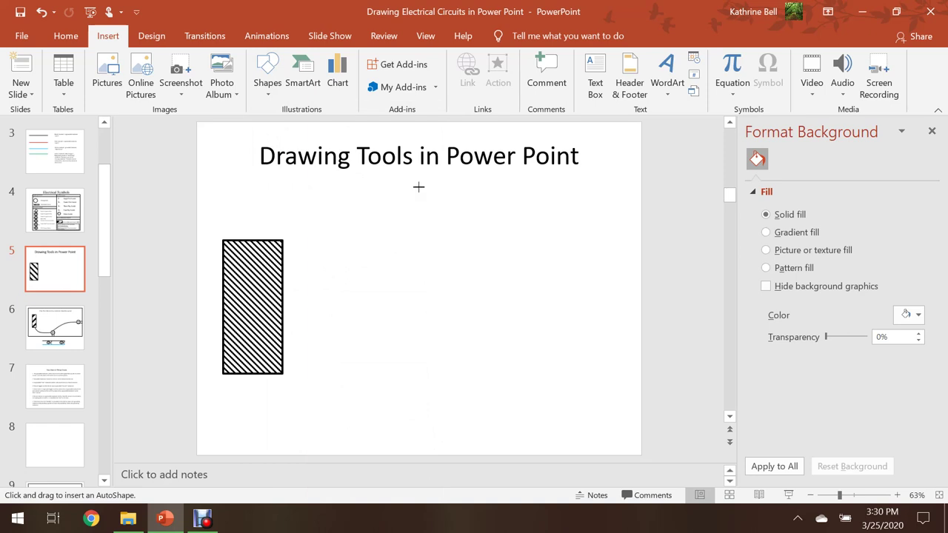
{"action": "left_click_drag", "start_coordinate": [413, 187], "coordinate": [489, 266]}
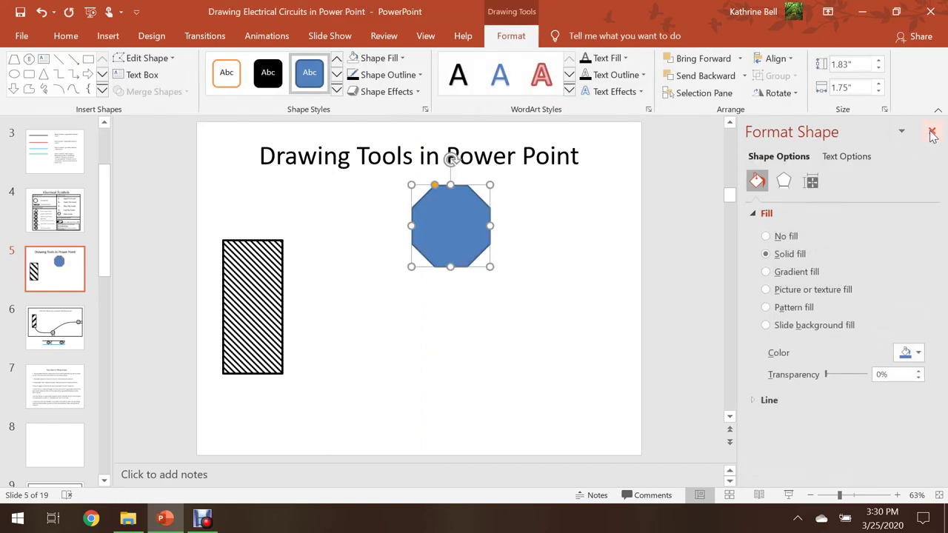
{"action": "left_click", "coordinate": [930, 131]}
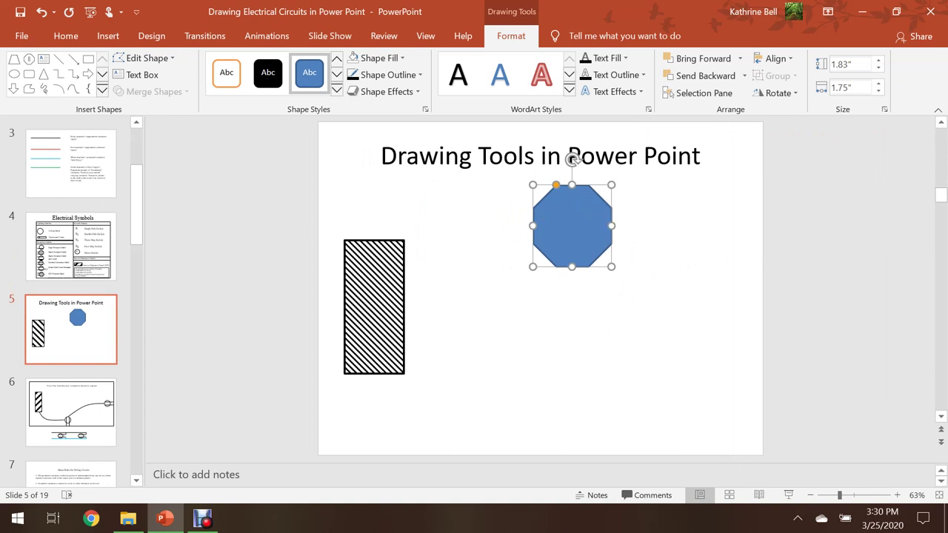
Give the octagon a black outline and no fill
{"action": "left_click", "coordinate": [354, 79]}
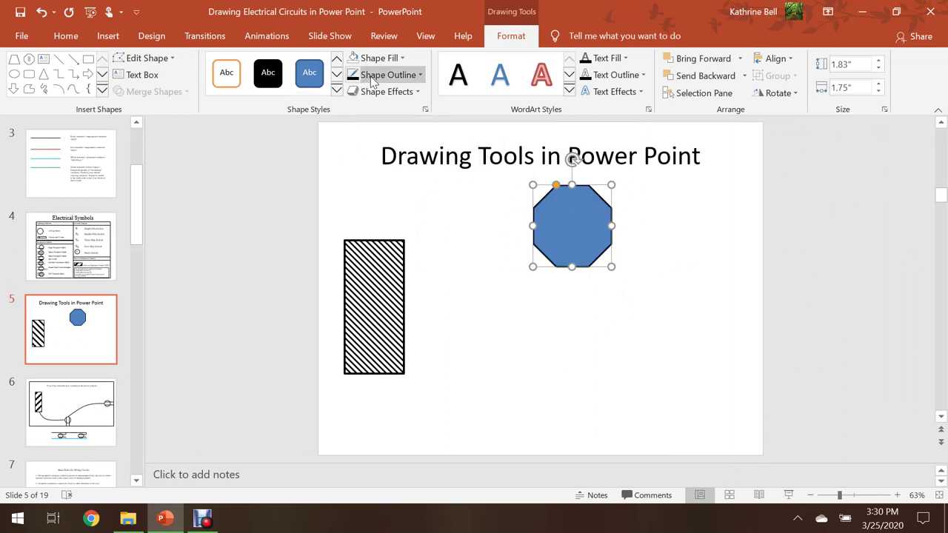
{"action": "left_click", "coordinate": [354, 61]}
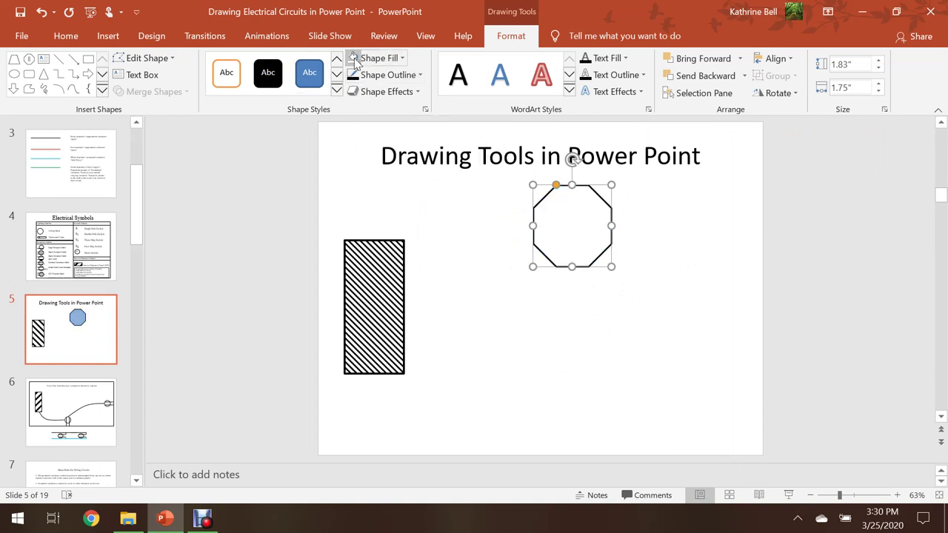
{"action": "left_click", "coordinate": [450, 228]}
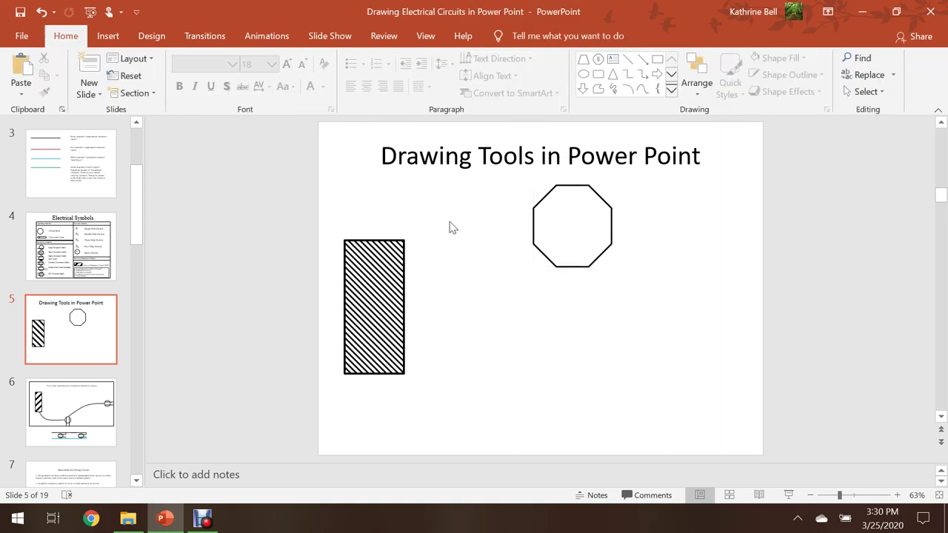
{"action": "left_click", "coordinate": [111, 38]}
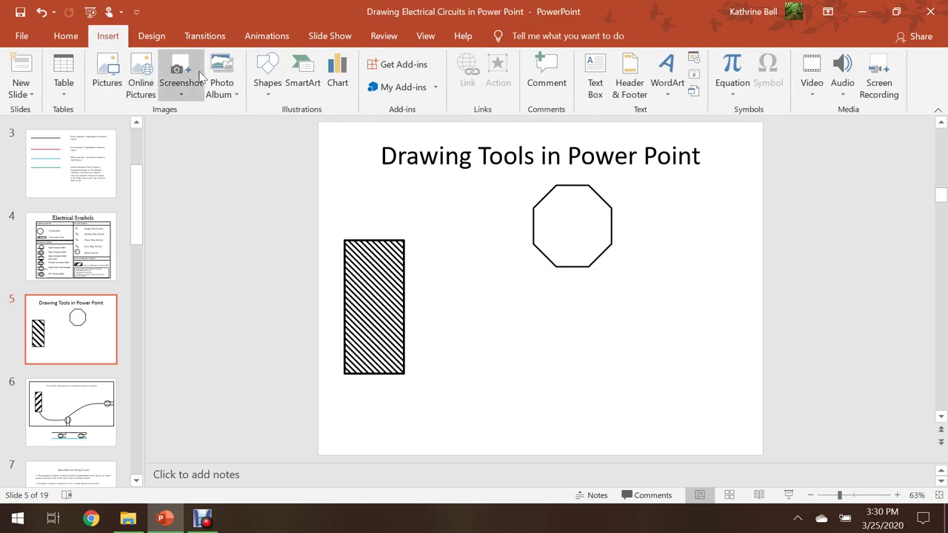
Draw a 2.25" by 1.5" rectangle below the octagon with no fill and black outline
{"action": "left_click", "coordinate": [272, 95]}
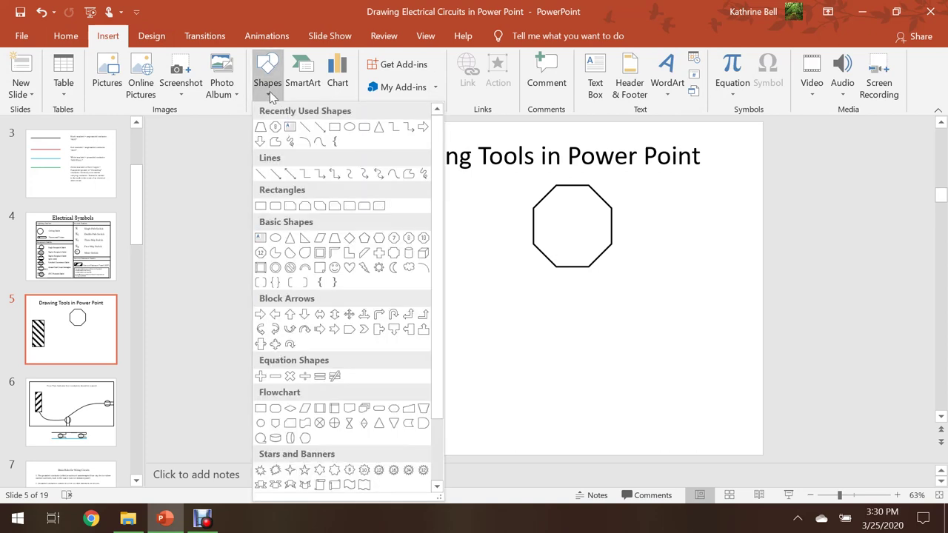
{"action": "left_click", "coordinate": [334, 129]}
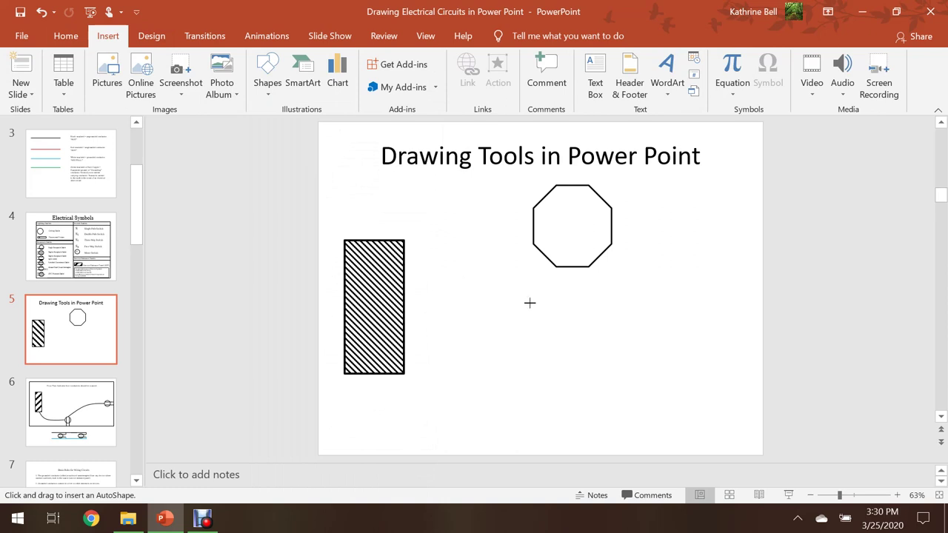
{"action": "mouse_move", "coordinate": [545, 296]}
{"action": "left_mouse_down"}
{"action": "mouse_move", "coordinate": [604, 335]}
{"action": "mouse_move", "coordinate": [610, 397]}
{"action": "left_mouse_up"}
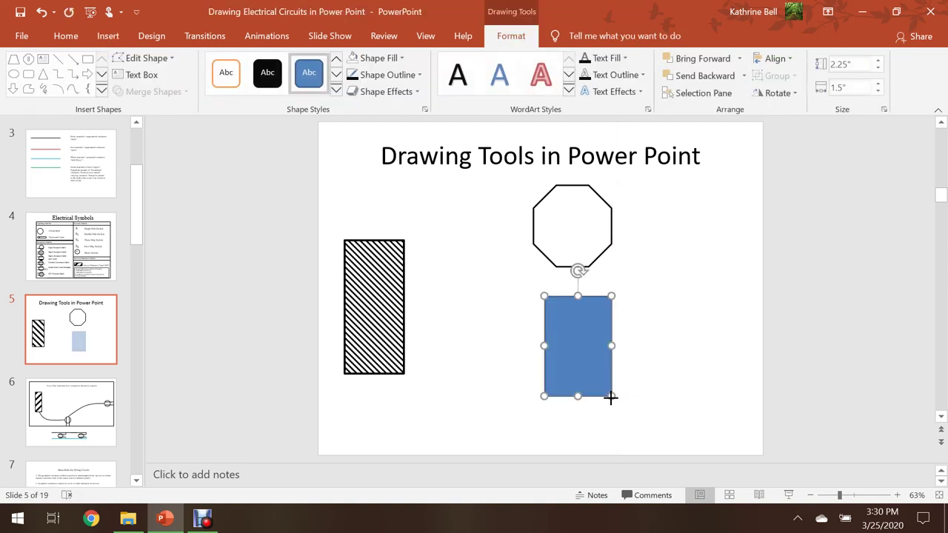
{"action": "left_click", "coordinate": [376, 59]}
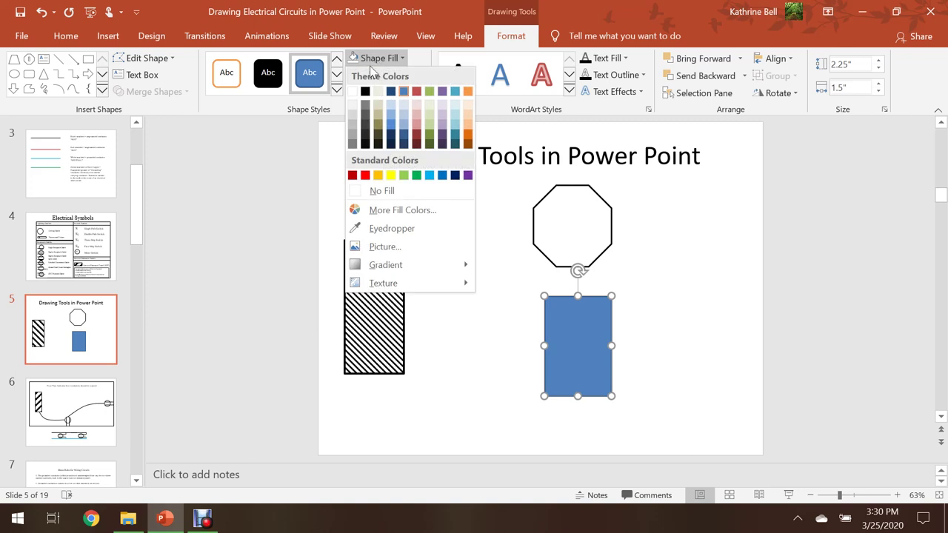
{"action": "left_click", "coordinate": [362, 192]}
{"action": "left_click", "coordinate": [353, 77]}
{"action": "left_click", "coordinate": [670, 316]}
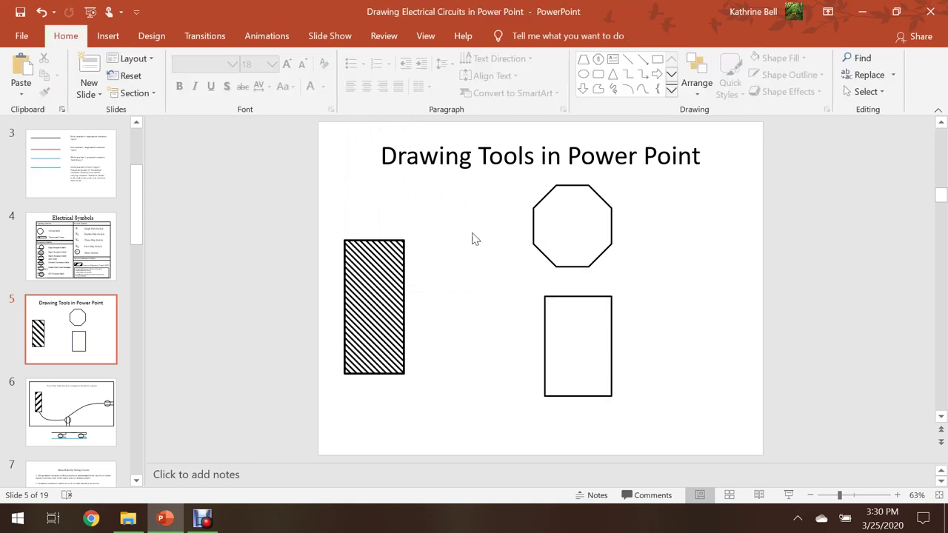
{"action": "left_click", "coordinate": [109, 37]}
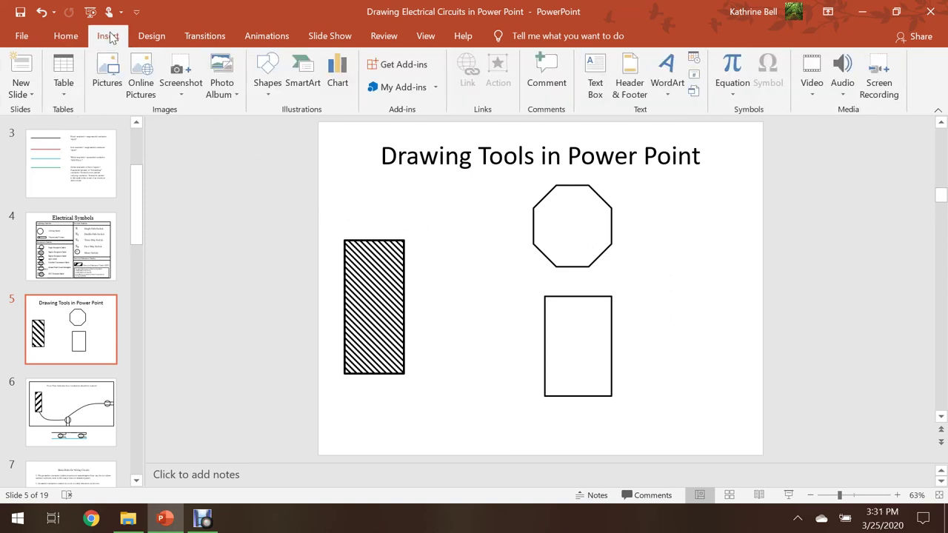
{"action": "left_click", "coordinate": [265, 82]}
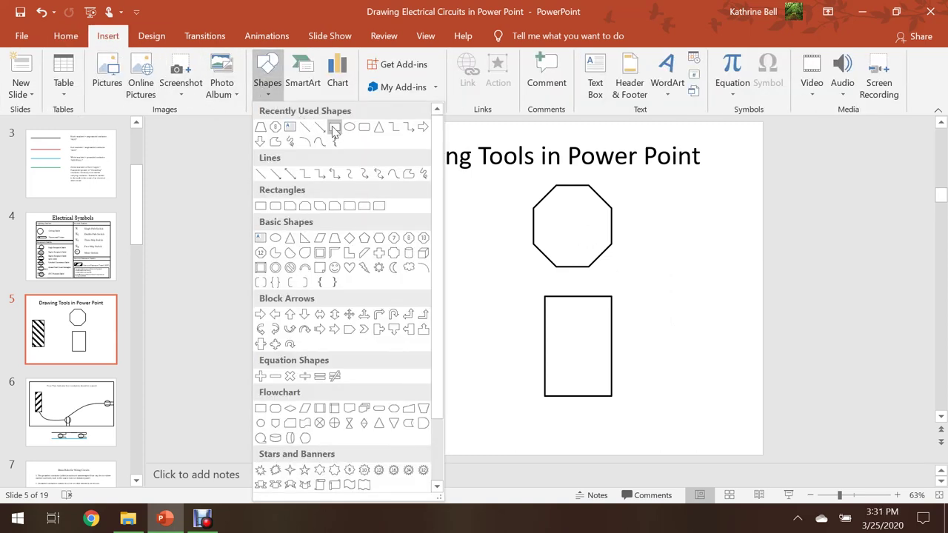
{"action": "left_click", "coordinate": [332, 126]}
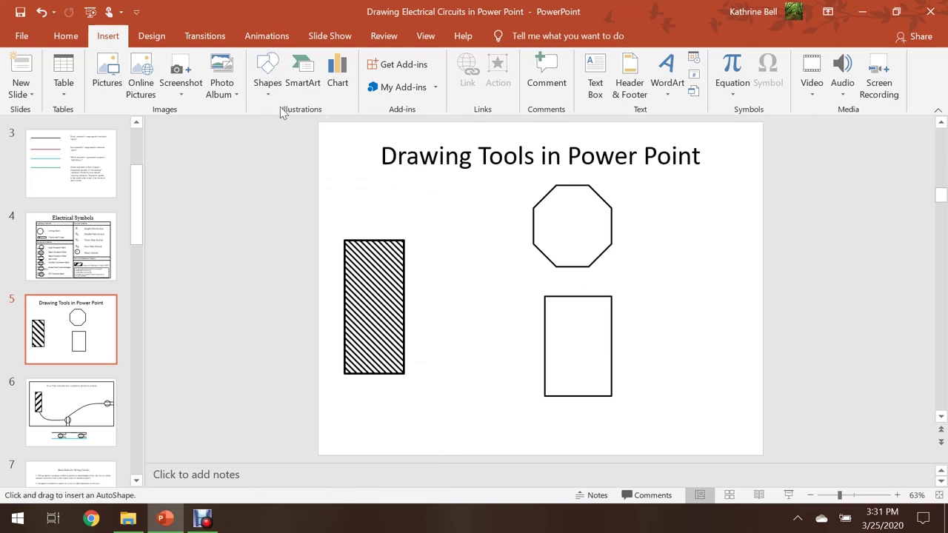
{"action": "left_click_drag", "start_coordinate": [647, 301], "coordinate": [751, 402]}
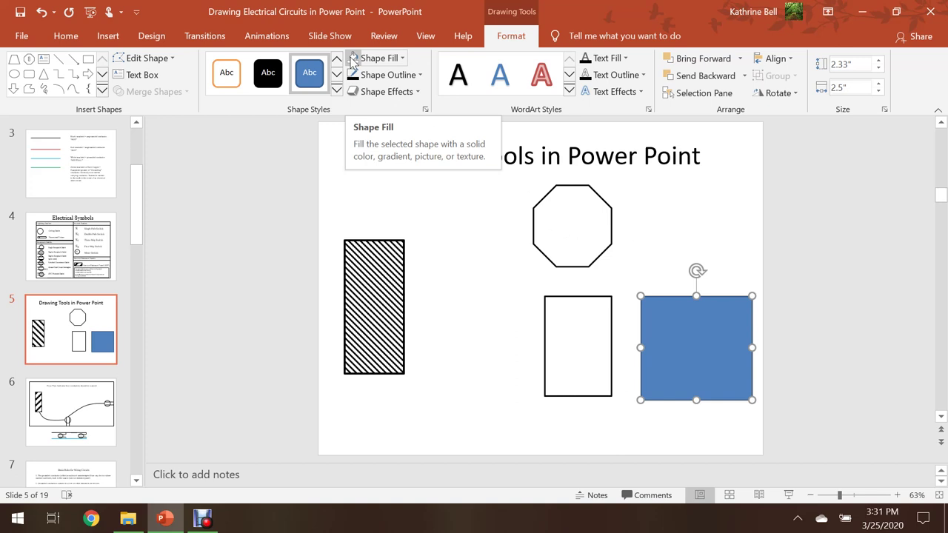
{"action": "left_click", "coordinate": [352, 59]}
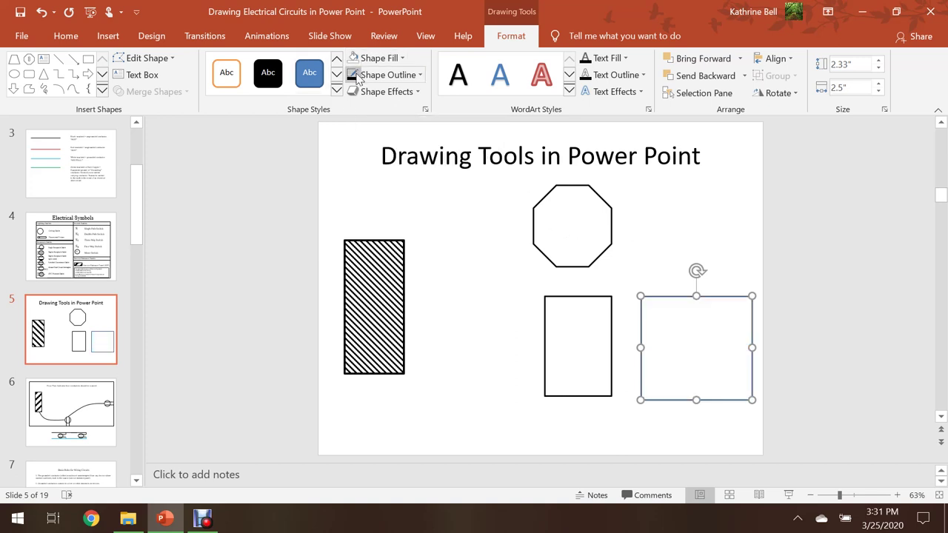
{"action": "left_click", "coordinate": [354, 77]}
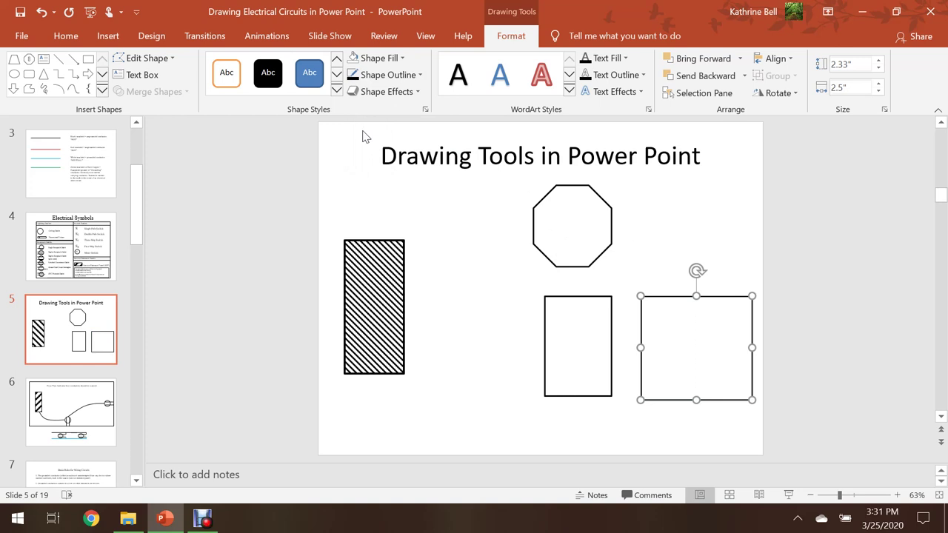
{"action": "left_click", "coordinate": [453, 207]}
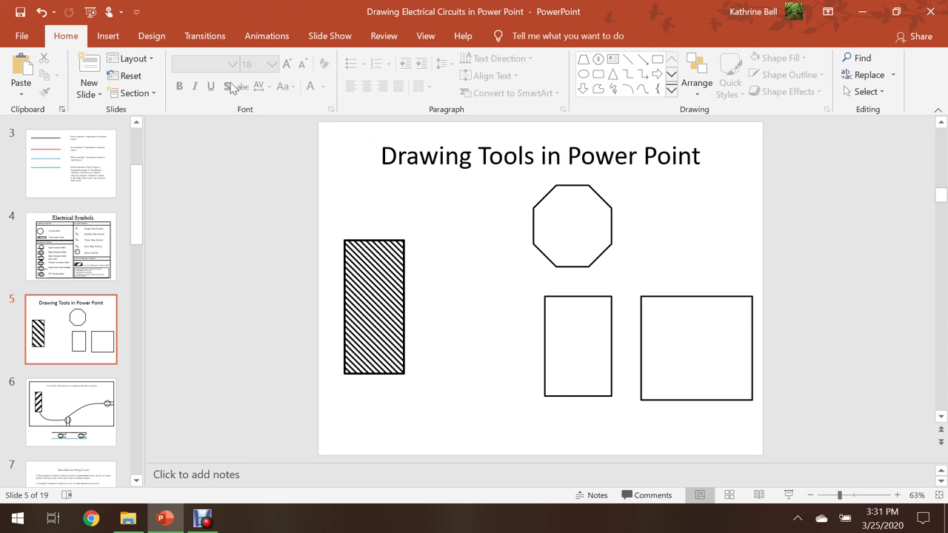
Draw a small 0.67" by 0.42" trapezoid left of the octagon, tilt it, and fill it red
{"action": "left_click", "coordinate": [113, 35]}
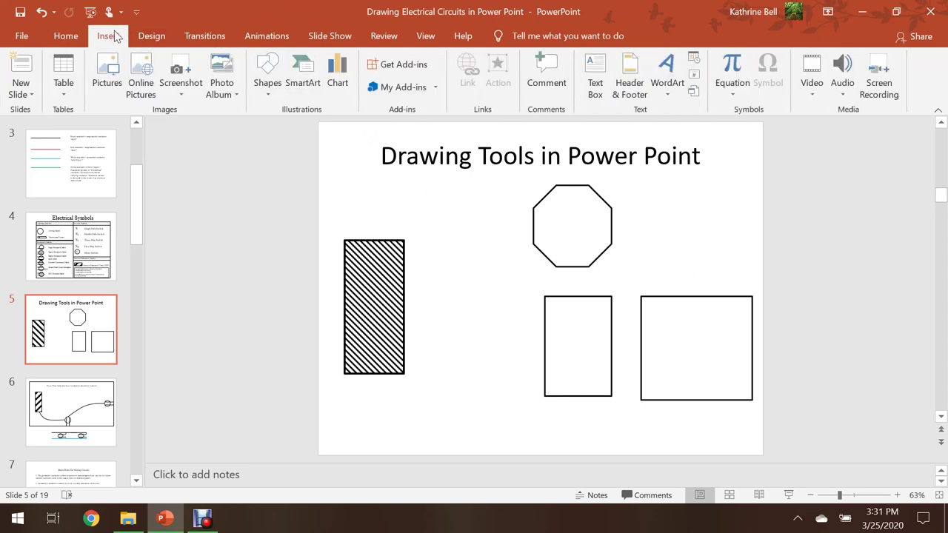
{"action": "left_click", "coordinate": [265, 96]}
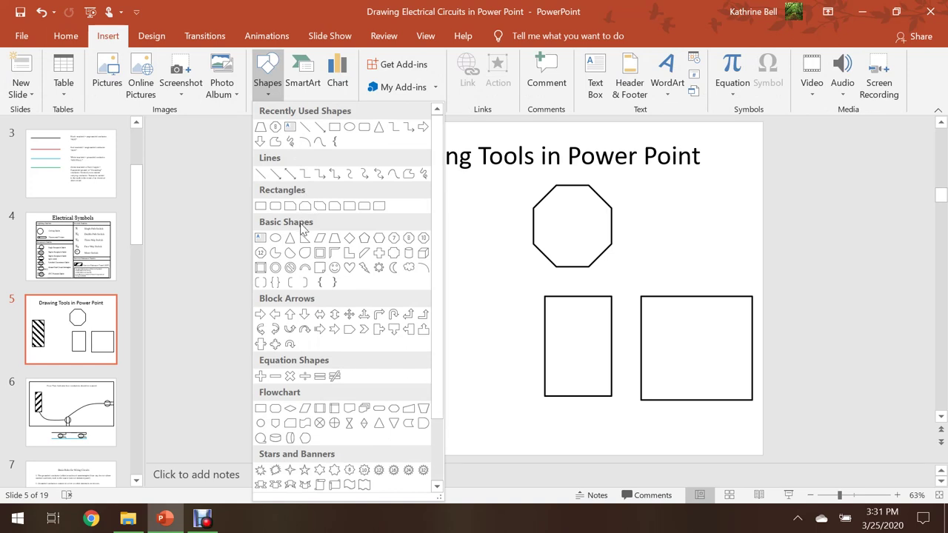
{"action": "left_click", "coordinate": [334, 239]}
{"action": "left_click_drag", "start_coordinate": [462, 228], "coordinate": [482, 258]}
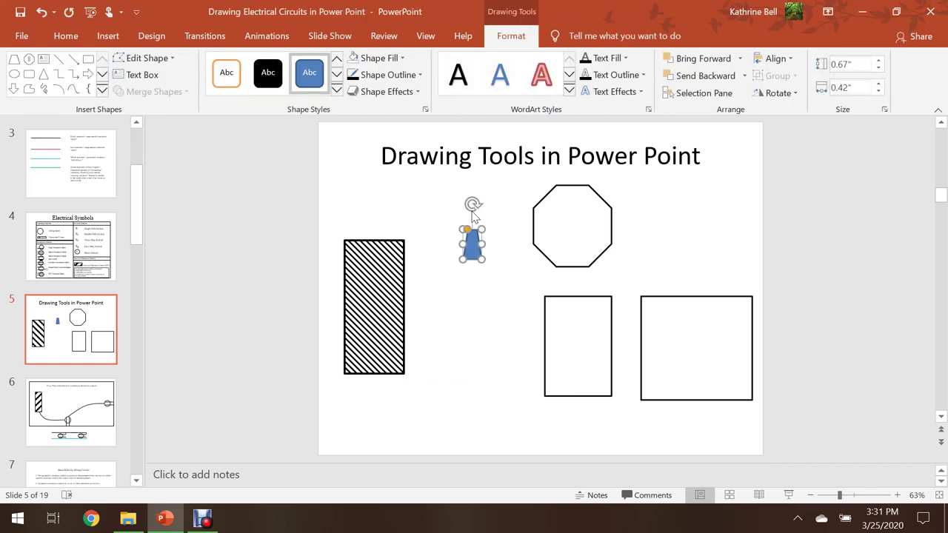
{"action": "left_click_drag", "start_coordinate": [476, 200], "coordinate": [439, 216]}
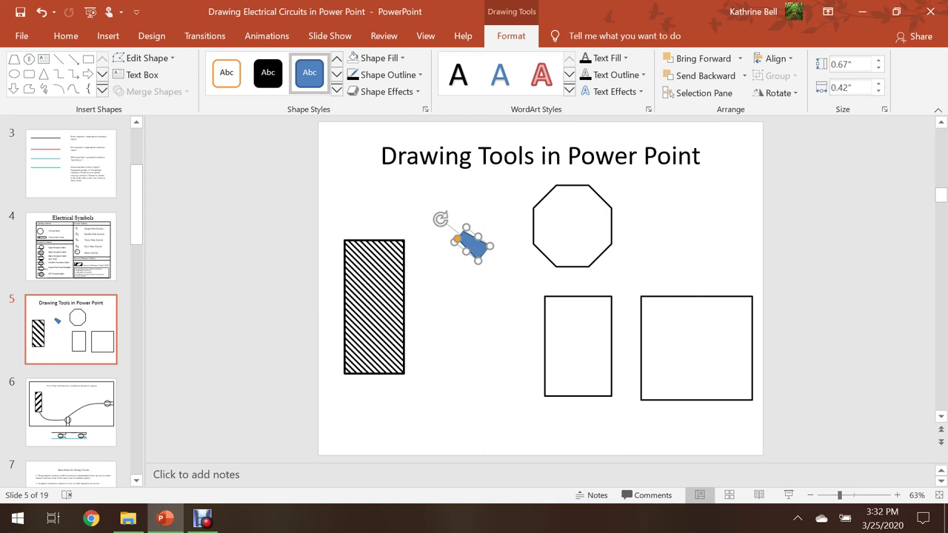
{"action": "left_click", "coordinate": [404, 59]}
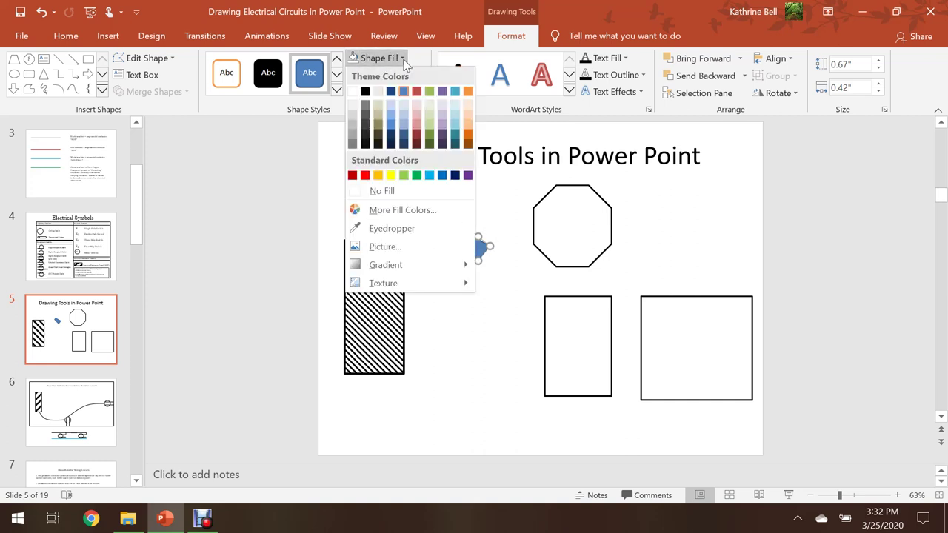
{"action": "left_click", "coordinate": [365, 176]}
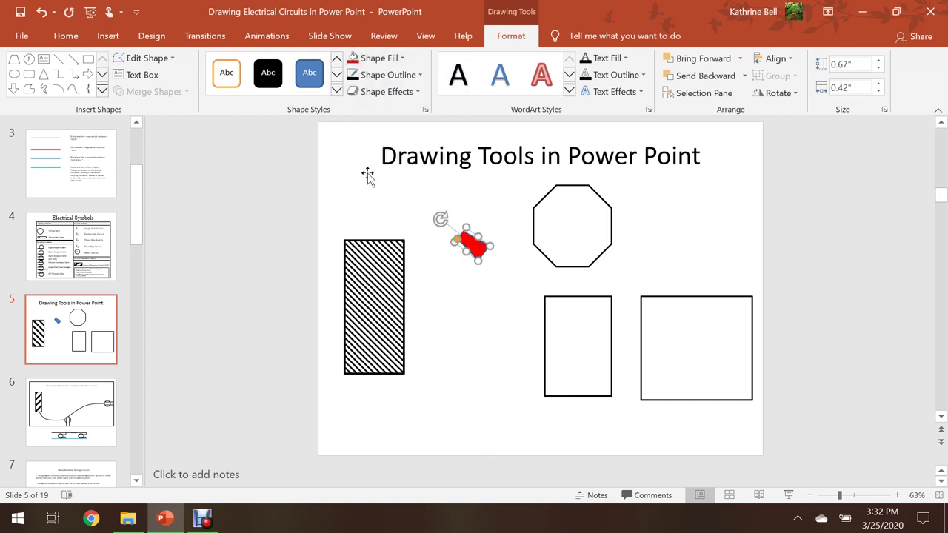
{"action": "left_click", "coordinate": [489, 208]}
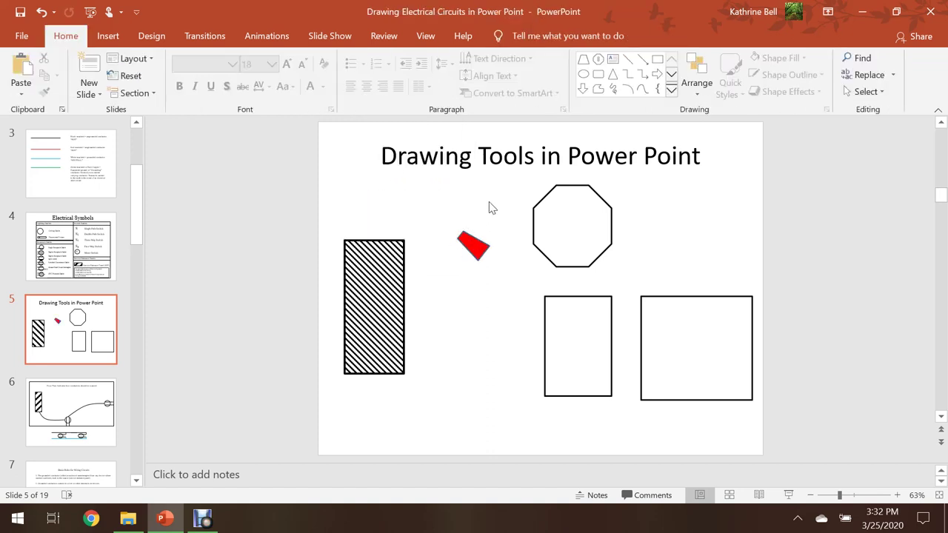
Give the red trapezoid a red outline
{"action": "left_click", "coordinate": [474, 242]}
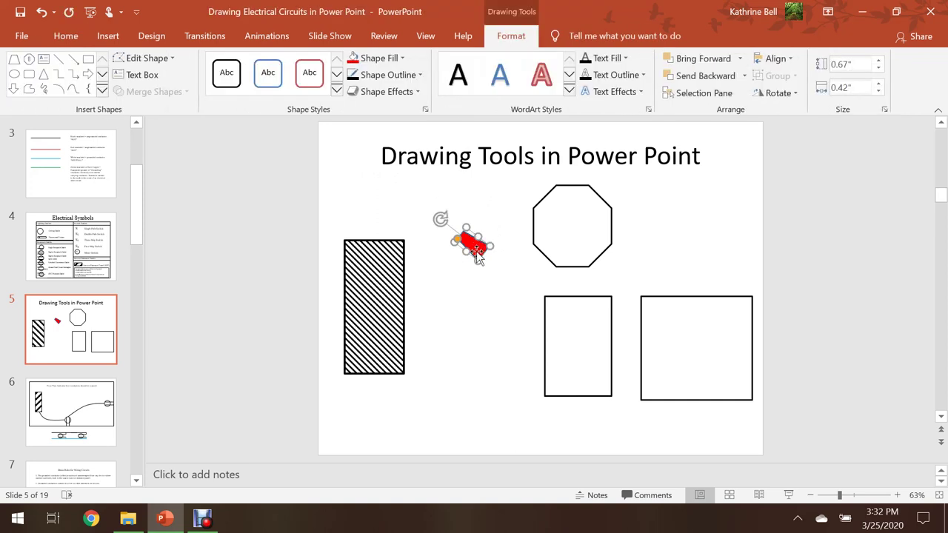
{"action": "left_click", "coordinate": [420, 76]}
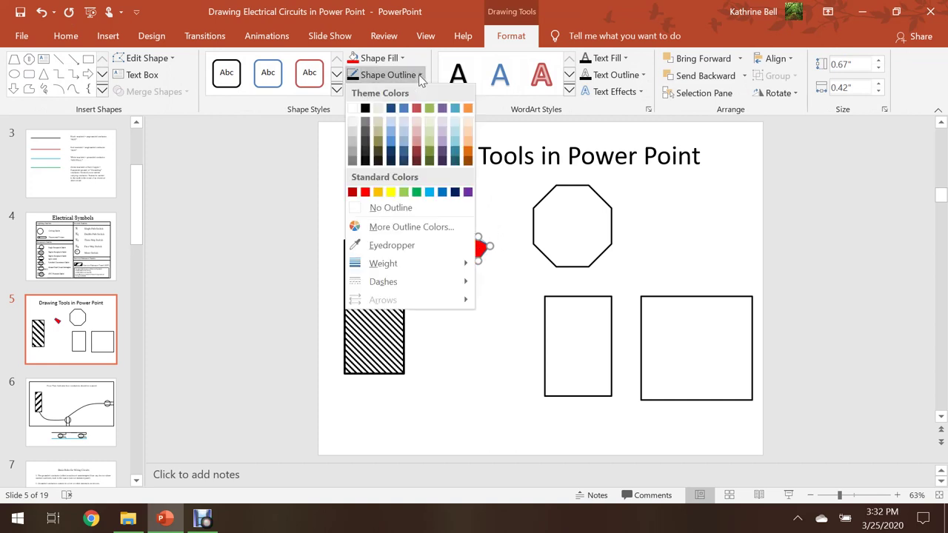
{"action": "left_click", "coordinate": [366, 192]}
{"action": "left_click", "coordinate": [474, 196]}
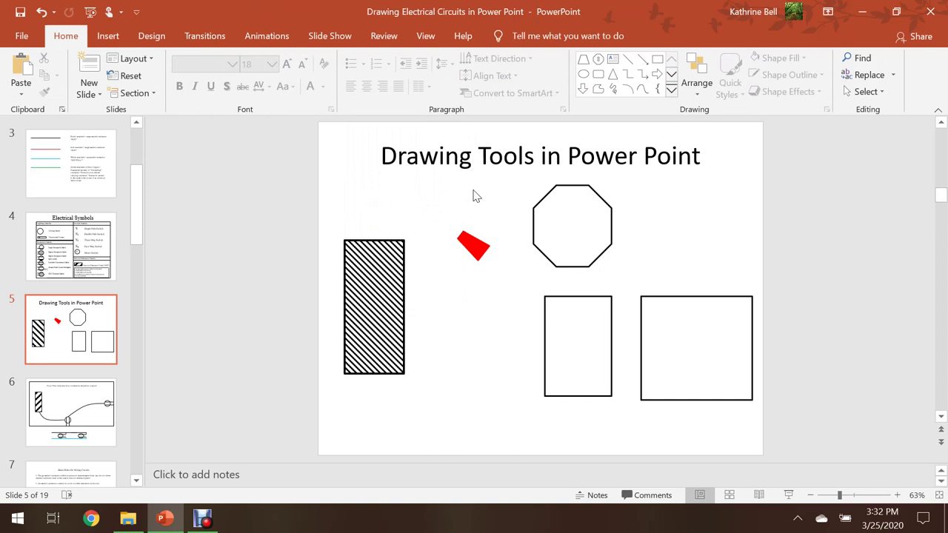
Copy the red trapezoid and place the copy just below the original
{"action": "right_click", "coordinate": [472, 247]}
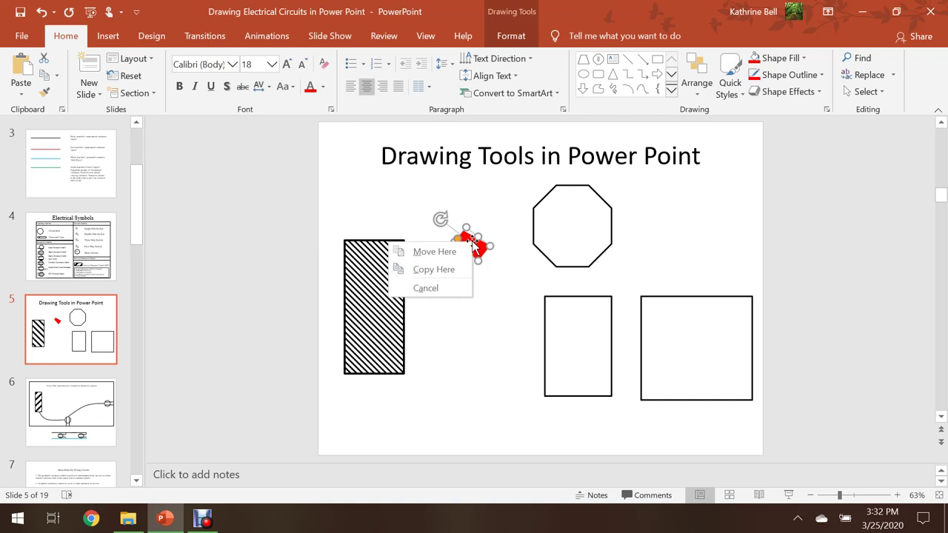
{"action": "left_click", "coordinate": [487, 369]}
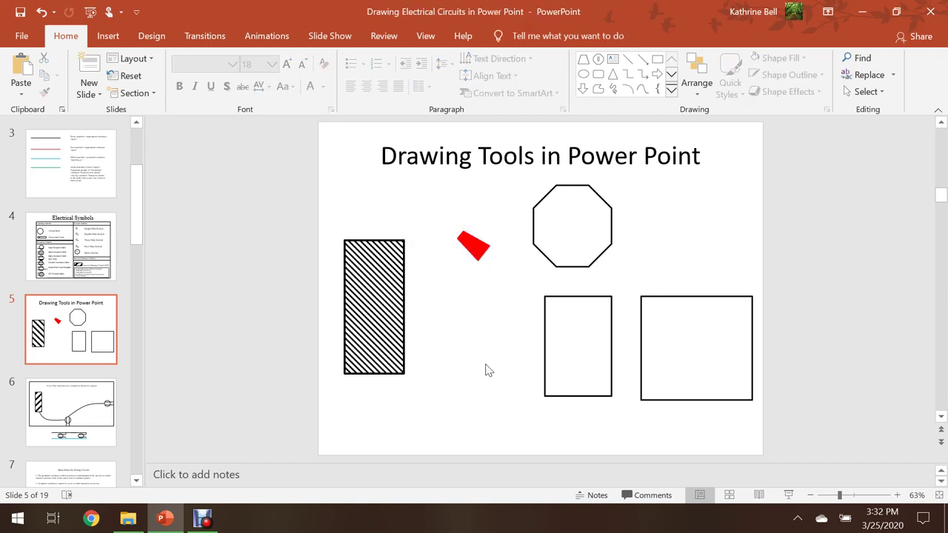
{"action": "right_click", "coordinate": [474, 251]}
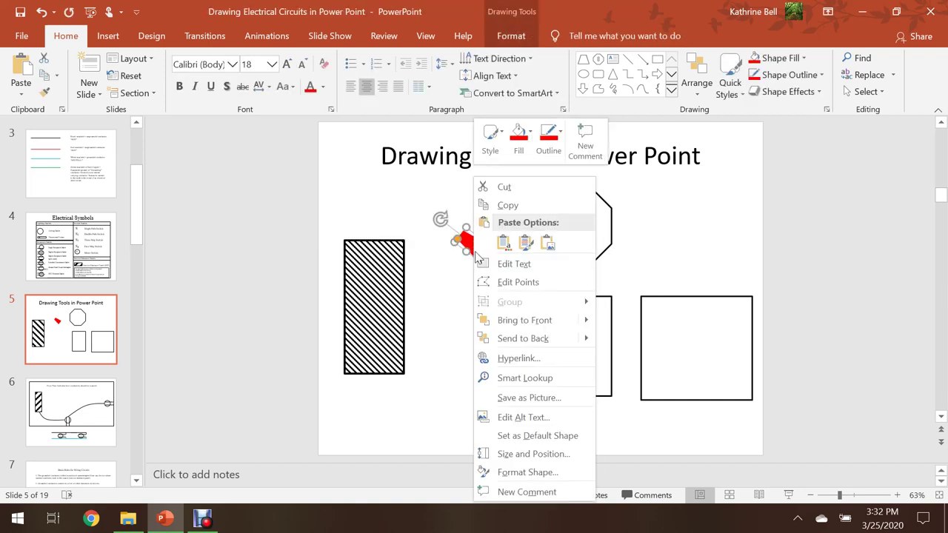
{"action": "left_click", "coordinate": [503, 205]}
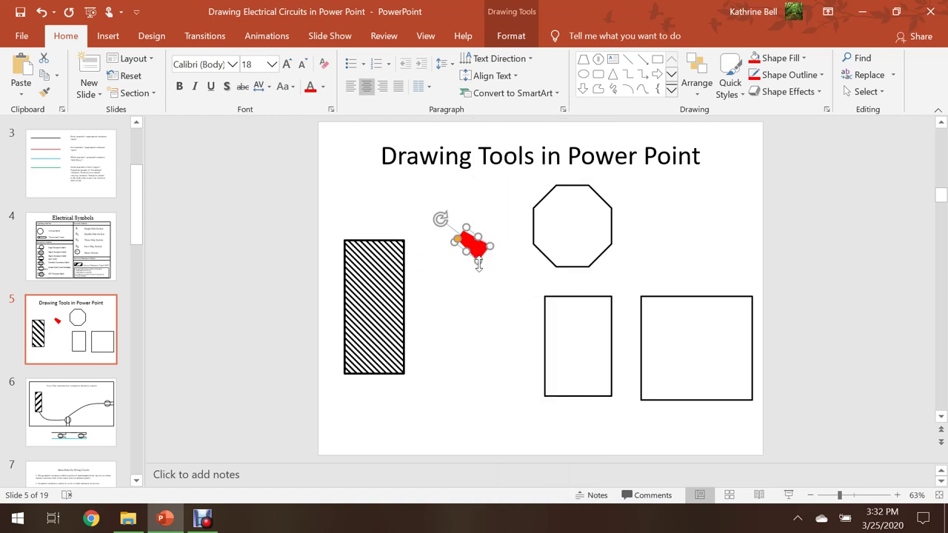
{"action": "right_click", "coordinate": [456, 274]}
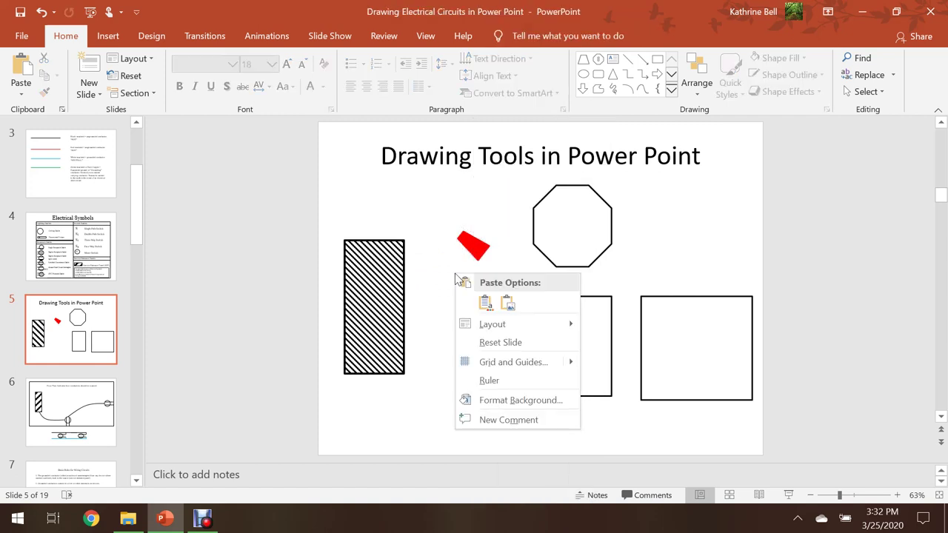
{"action": "left_click", "coordinate": [486, 302]}
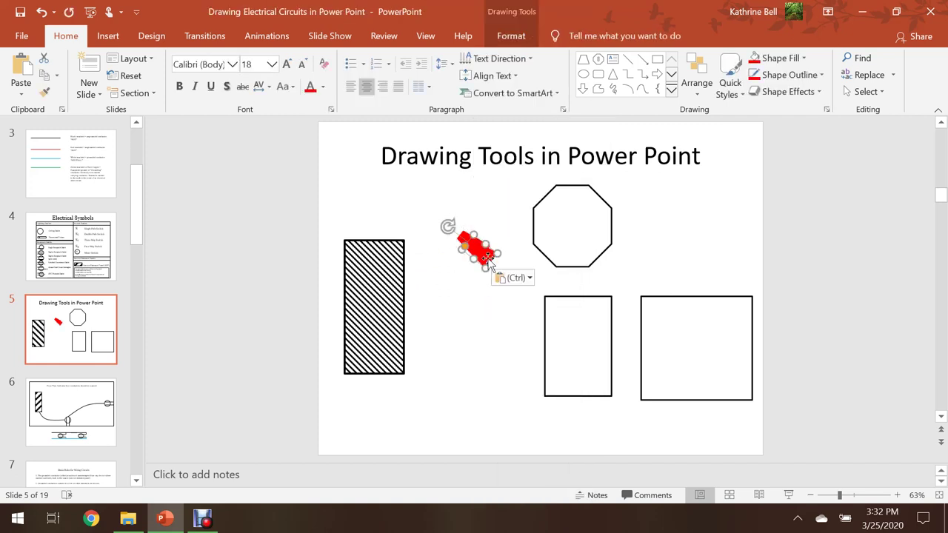
{"action": "left_click_drag", "start_coordinate": [473, 248], "coordinate": [479, 320]}
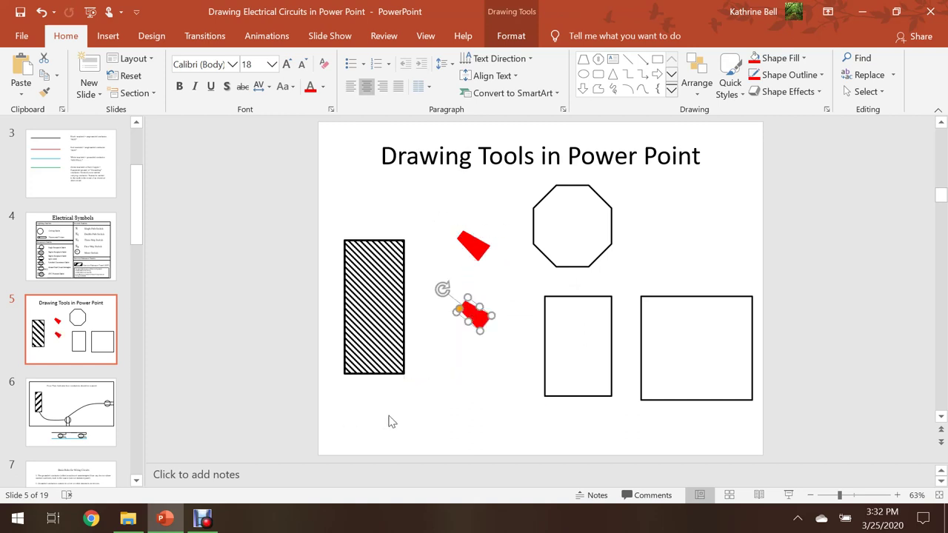
{"action": "left_click", "coordinate": [505, 37]}
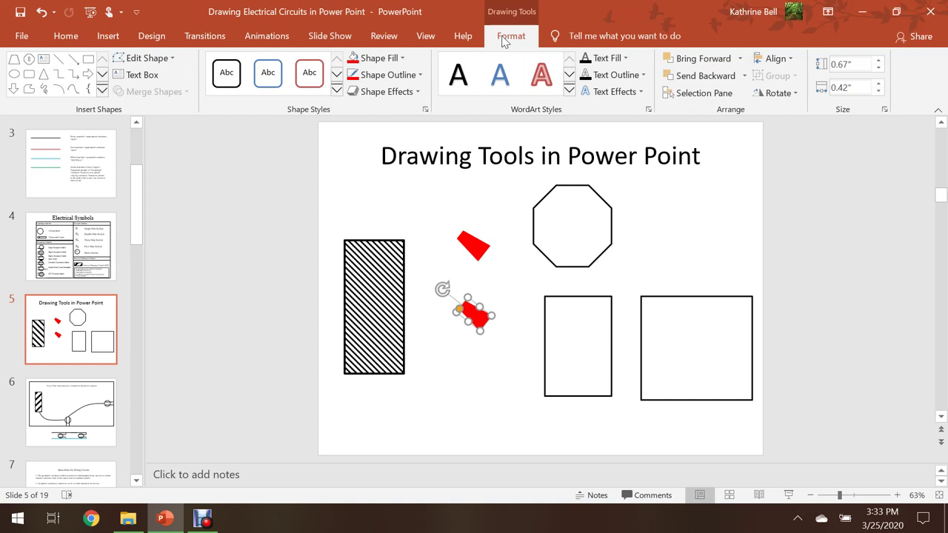
Recolour the copied trapezoid with a yellow fill and yellow outline
{"action": "left_click", "coordinate": [401, 59]}
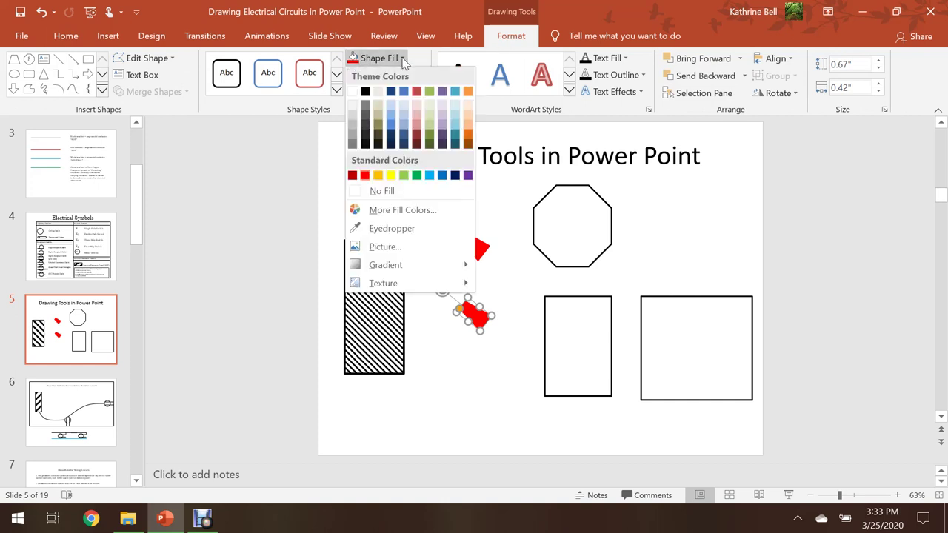
{"action": "left_click", "coordinate": [391, 176]}
{"action": "left_click", "coordinate": [416, 74]}
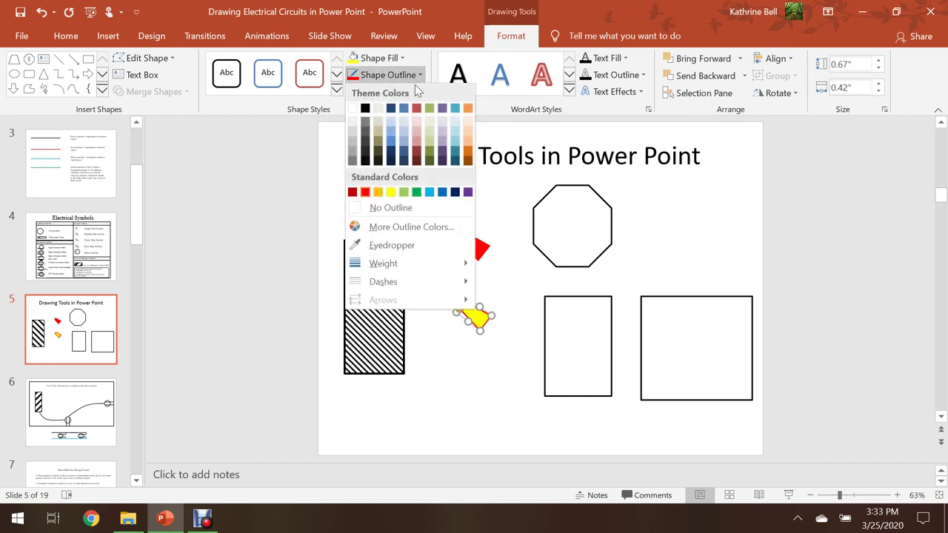
{"action": "left_click", "coordinate": [394, 190]}
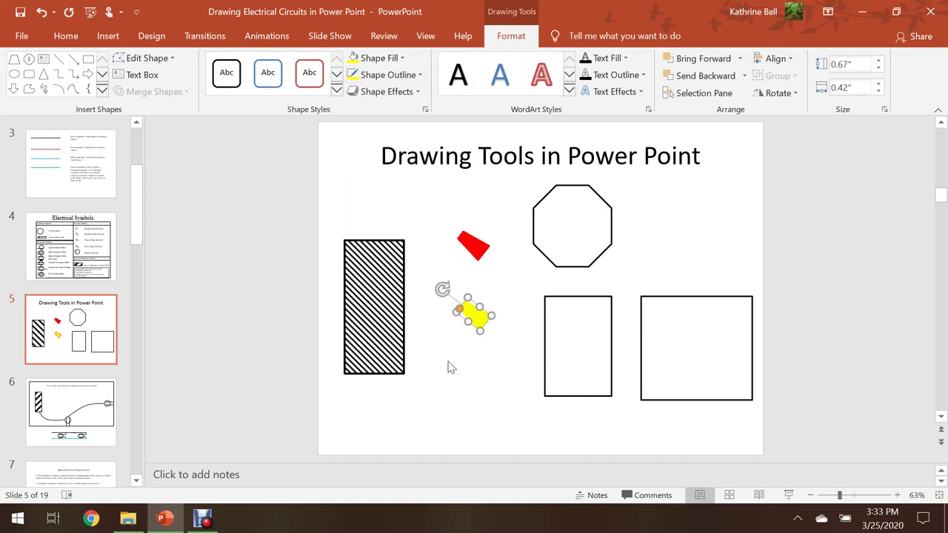
{"action": "left_click", "coordinate": [447, 374]}
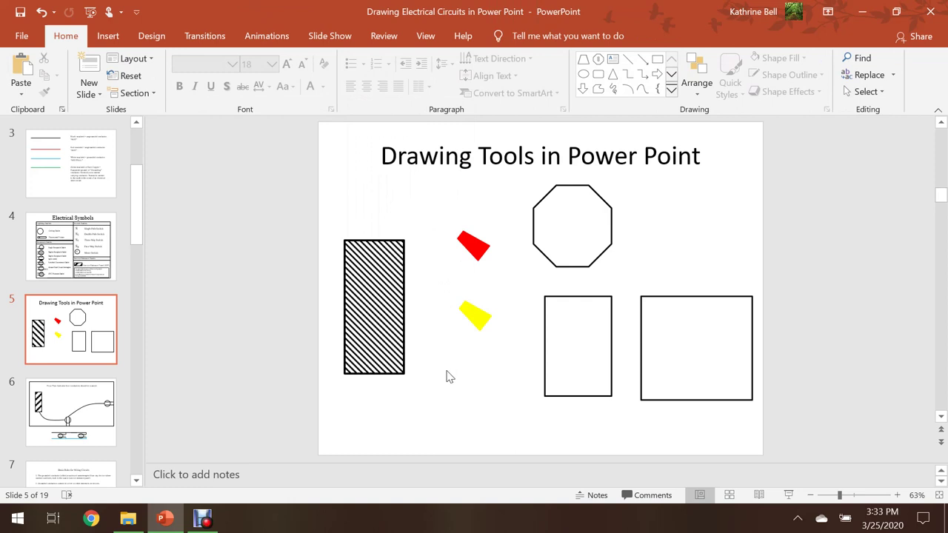
Paste another copy of the red trapezoid below the yellow one
{"action": "right_click", "coordinate": [447, 377]}
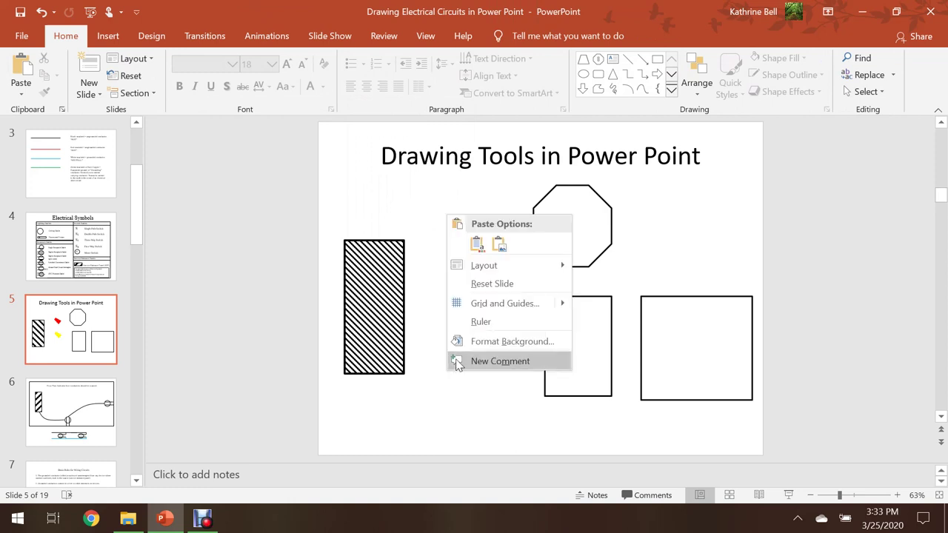
{"action": "left_click", "coordinate": [471, 249]}
{"action": "key", "text": "ctrl+c"}
{"action": "key", "text": "ctrl+v"}
{"action": "left_click_drag", "start_coordinate": [471, 248], "coordinate": [444, 374]}
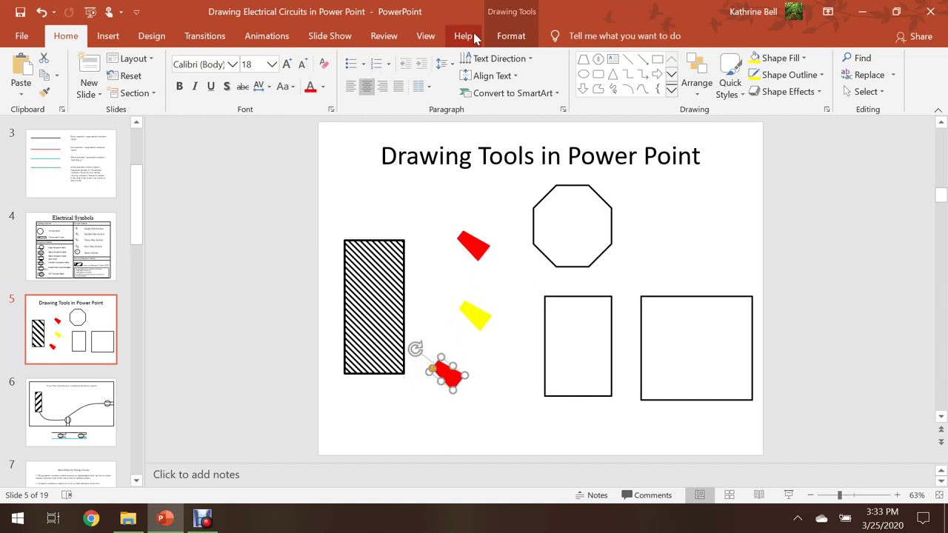
Give the third trapezoid a green fill and a new outline colour
{"action": "left_click", "coordinate": [503, 38]}
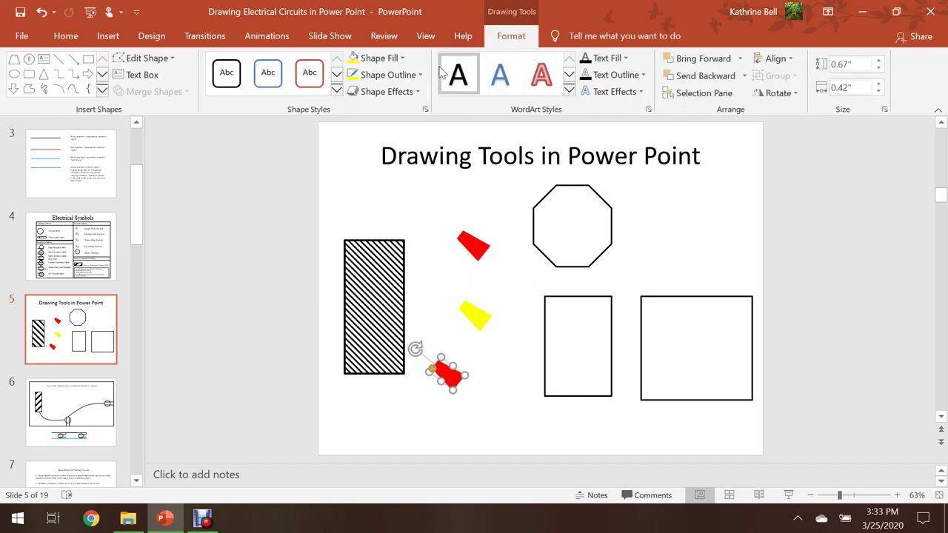
{"action": "left_click", "coordinate": [405, 59]}
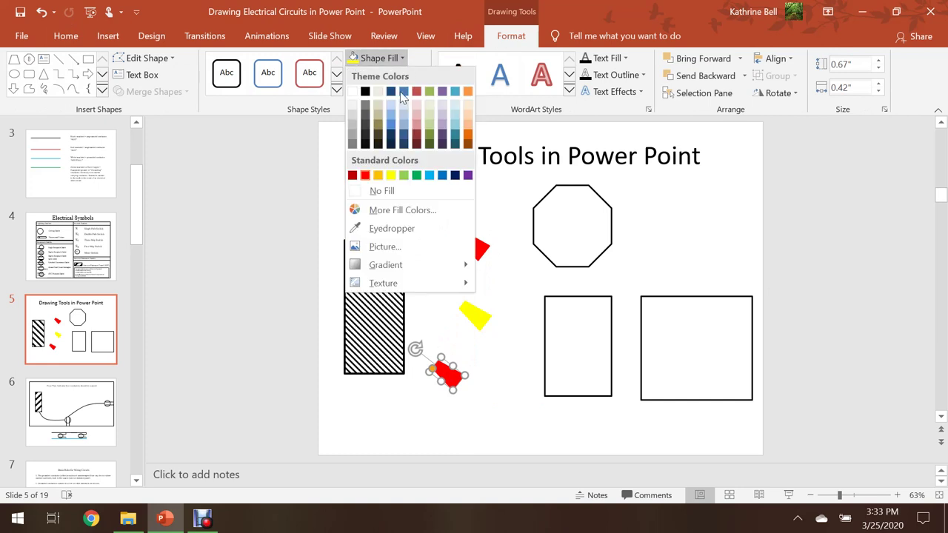
{"action": "left_click", "coordinate": [419, 175]}
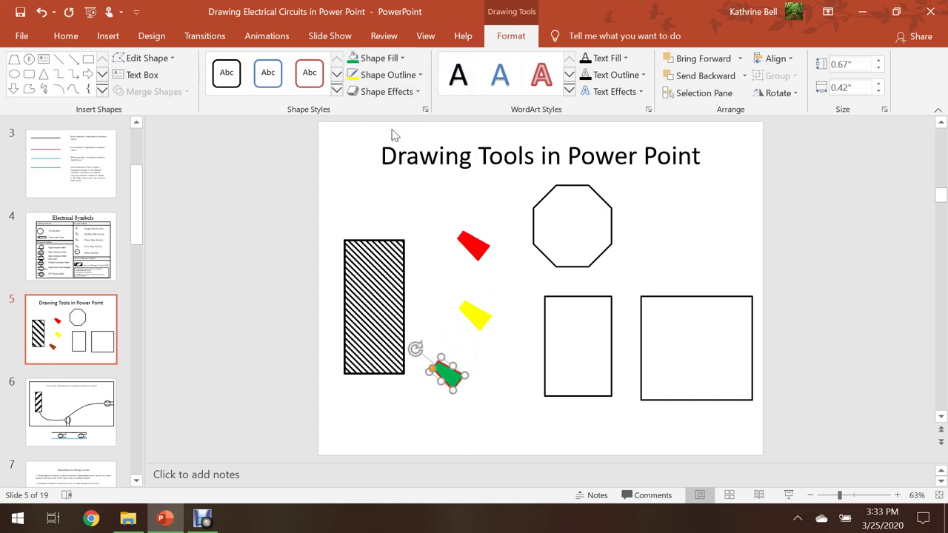
{"action": "left_click", "coordinate": [417, 75]}
{"action": "left_click", "coordinate": [416, 192]}
{"action": "left_click", "coordinate": [494, 357]}
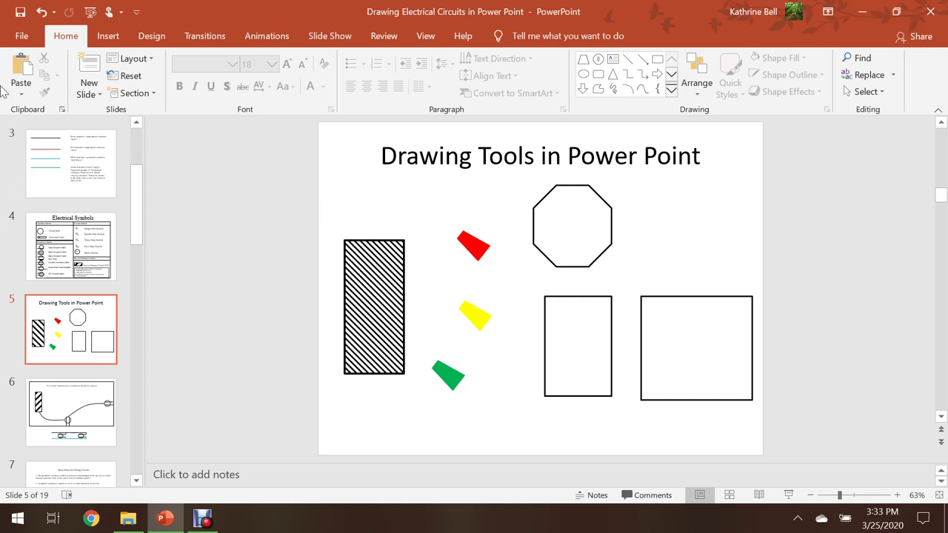
View the slide 6 floor plan, then advance to slide 7, 'Basic Rules for Wiring Circuits'
{"action": "left_click", "coordinate": [89, 392]}
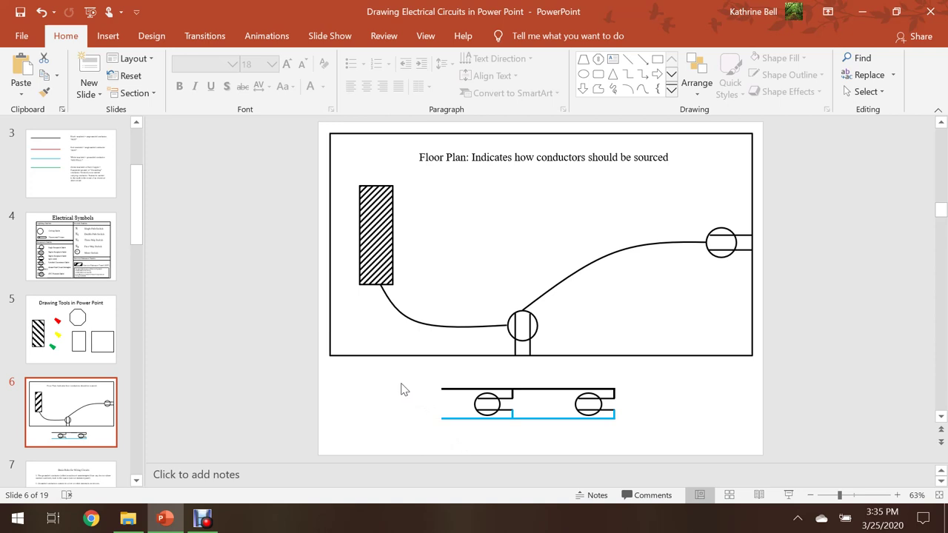
{"action": "key", "text": "Page_Down"}
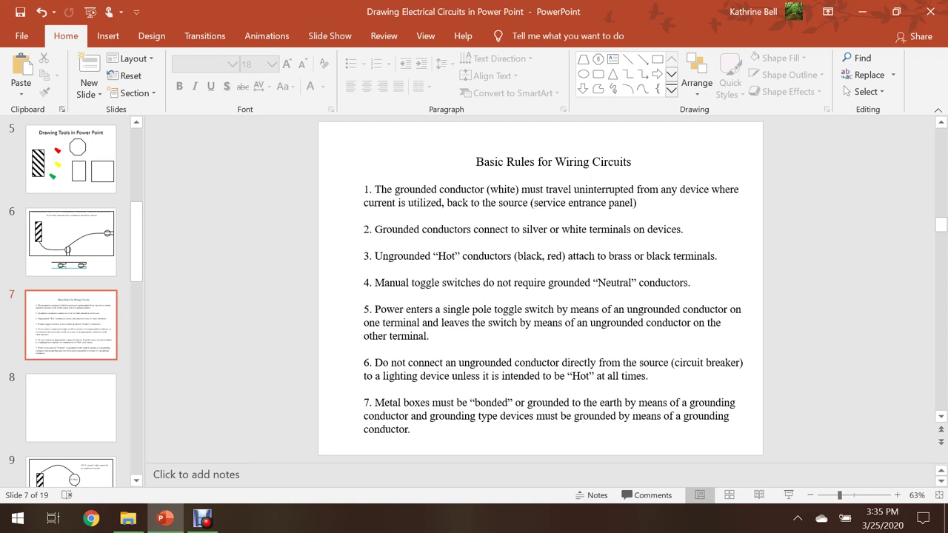
Go to the blank slide 8 of 19
{"action": "left_click", "coordinate": [63, 394]}
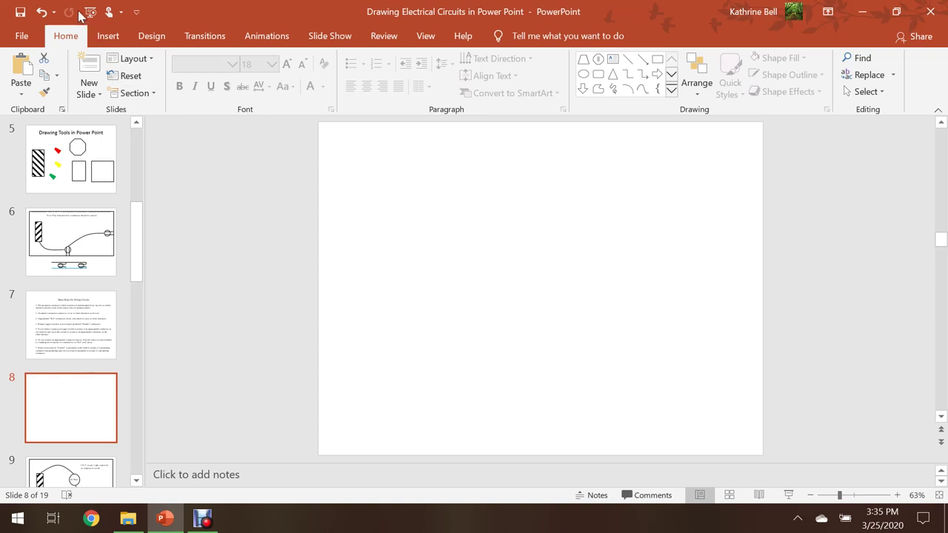
{"action": "left_click", "coordinate": [108, 38]}
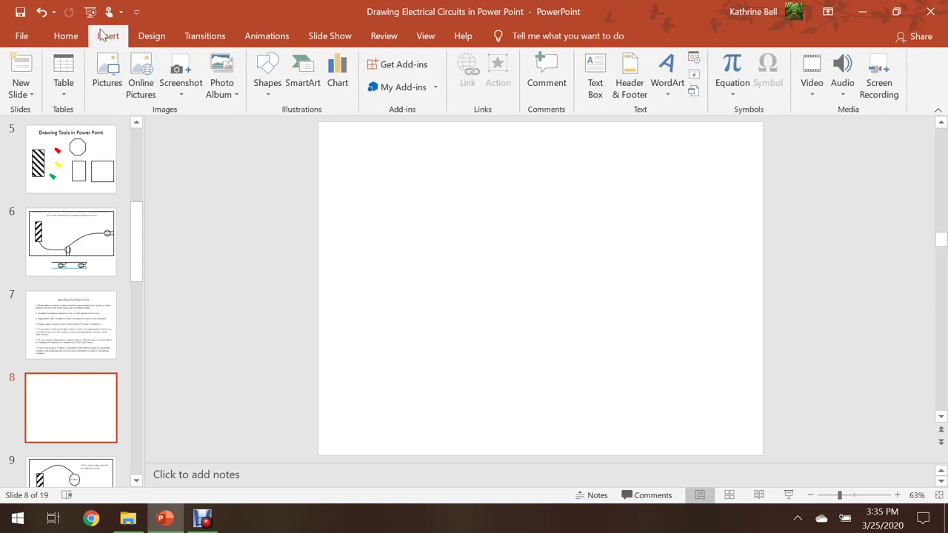
Draw a tall 2.17" by 0.83" rectangle on the left of slide 8
{"action": "left_click", "coordinate": [268, 74]}
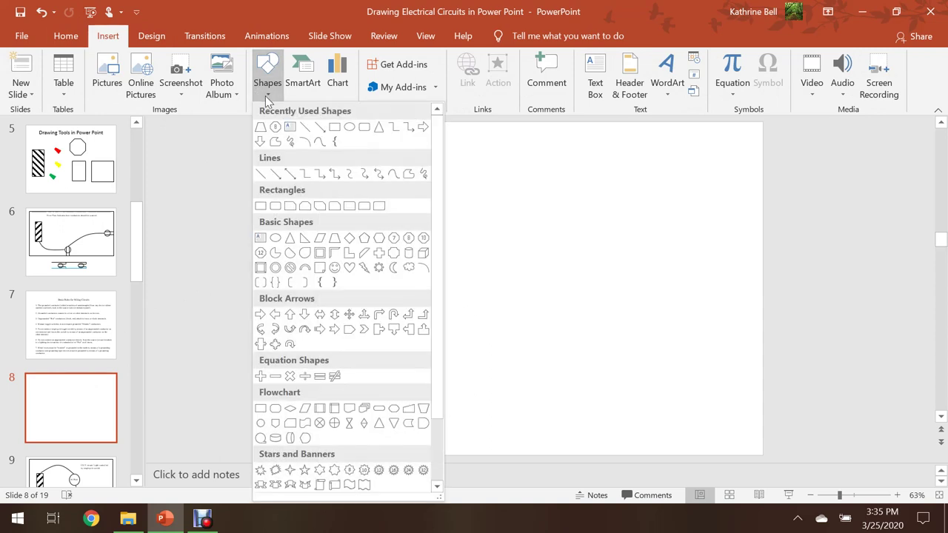
{"action": "left_click", "coordinate": [335, 128]}
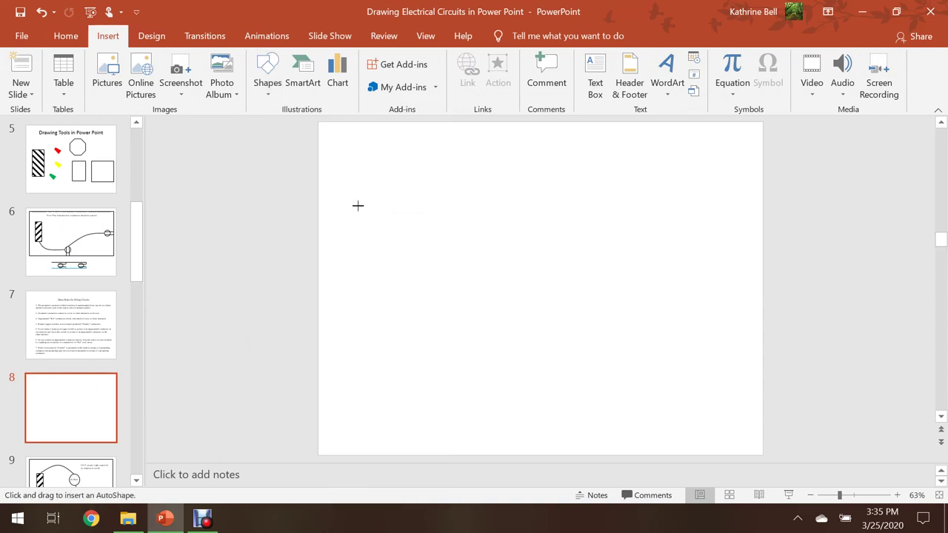
{"action": "left_click_drag", "start_coordinate": [351, 232], "coordinate": [387, 329]}
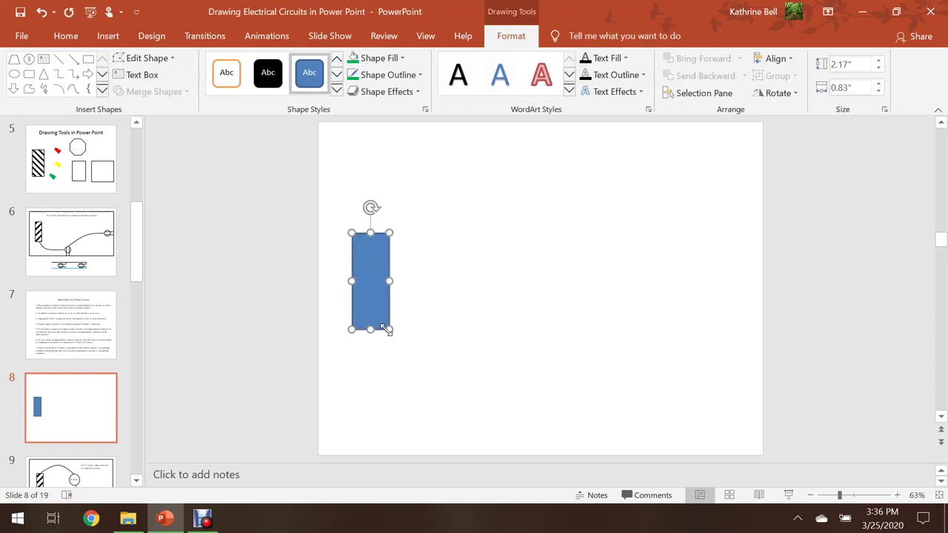
Remove the rectangle's fill so only its outline remains
{"action": "left_click", "coordinate": [403, 59]}
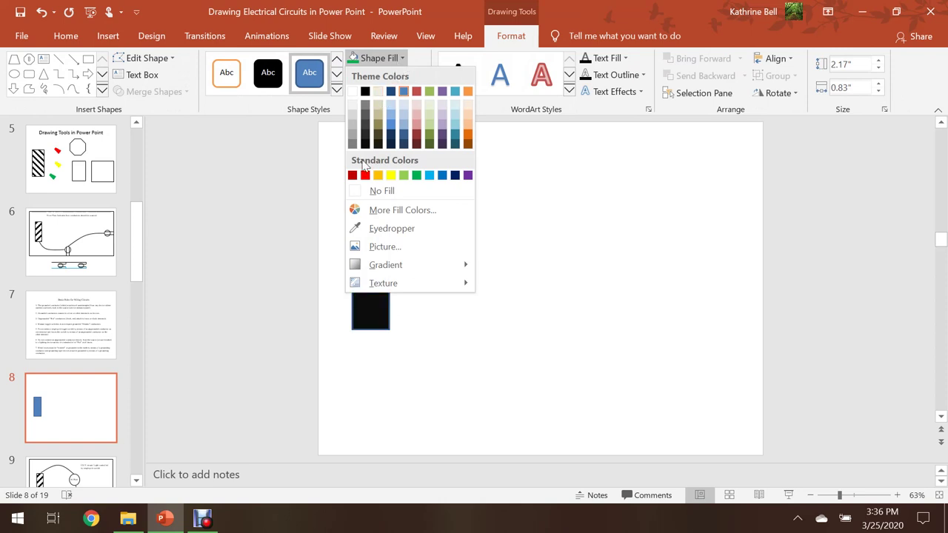
{"action": "left_click", "coordinate": [355, 191]}
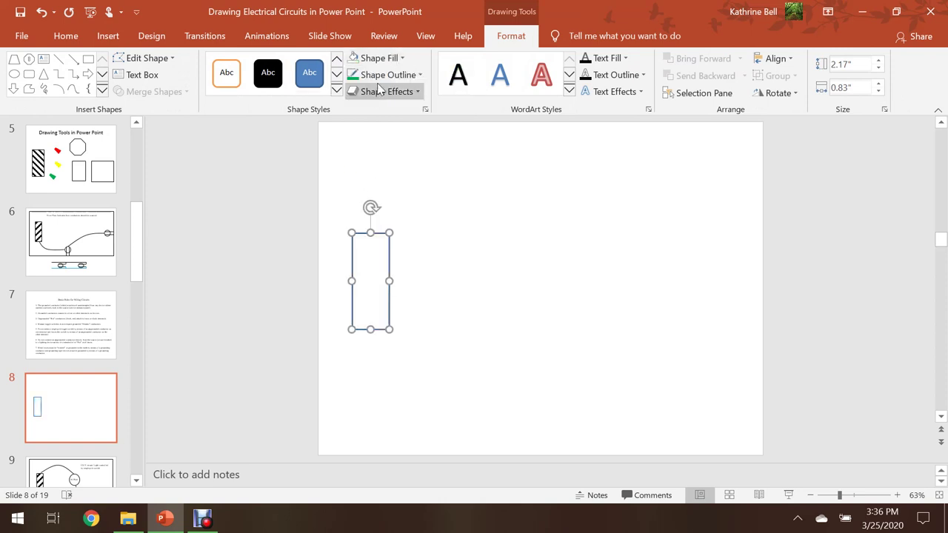
{"action": "left_click", "coordinate": [380, 59]}
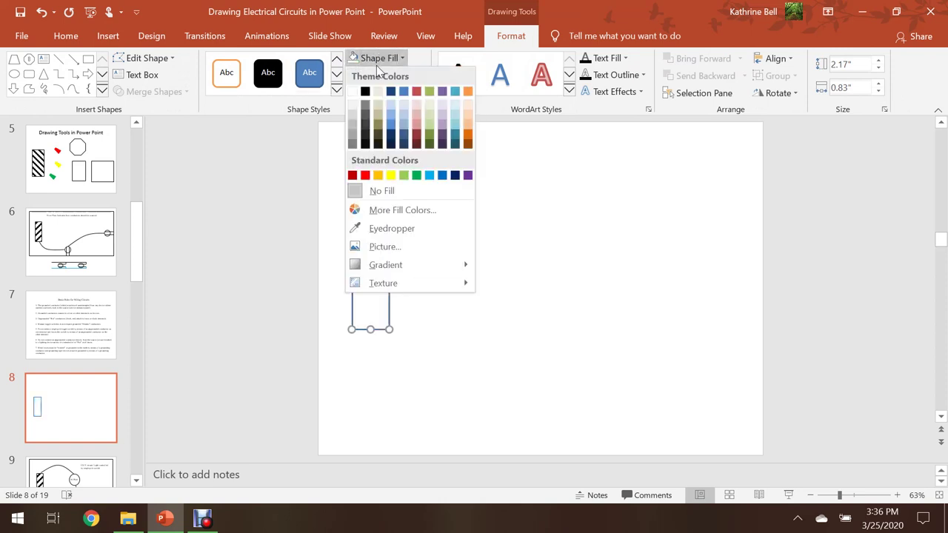
{"action": "mouse_move", "coordinate": [398, 289]}
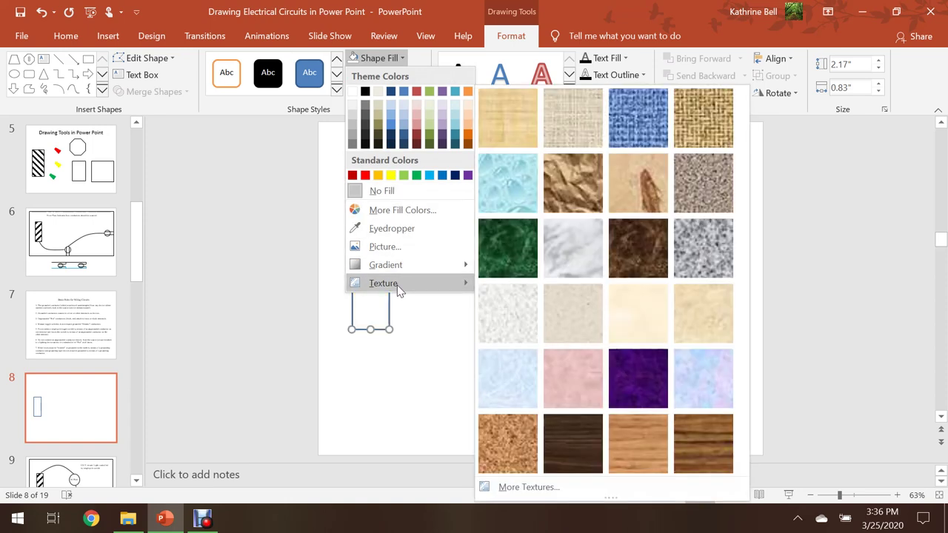
{"action": "left_click", "coordinate": [516, 487]}
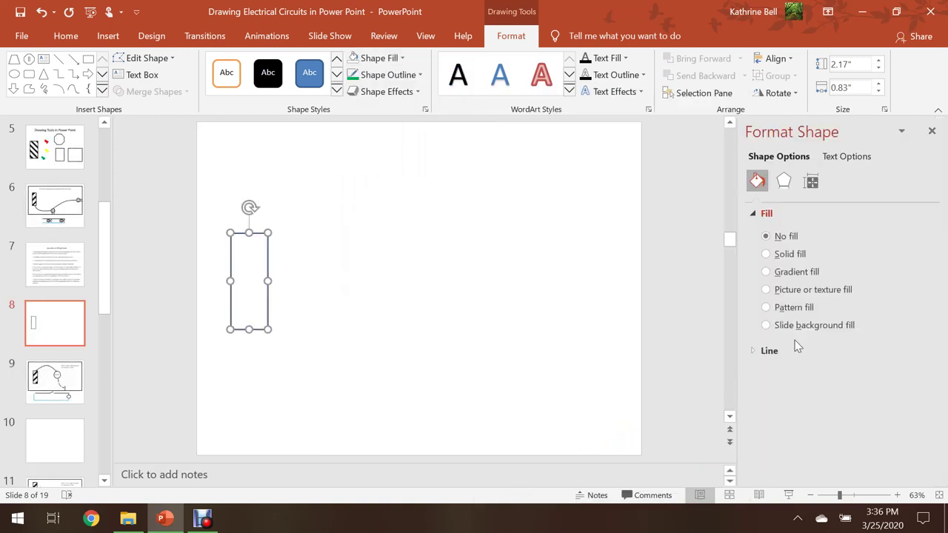
Fill the rectangle with a black wide downward diagonal stripe pattern
{"action": "left_click", "coordinate": [775, 310]}
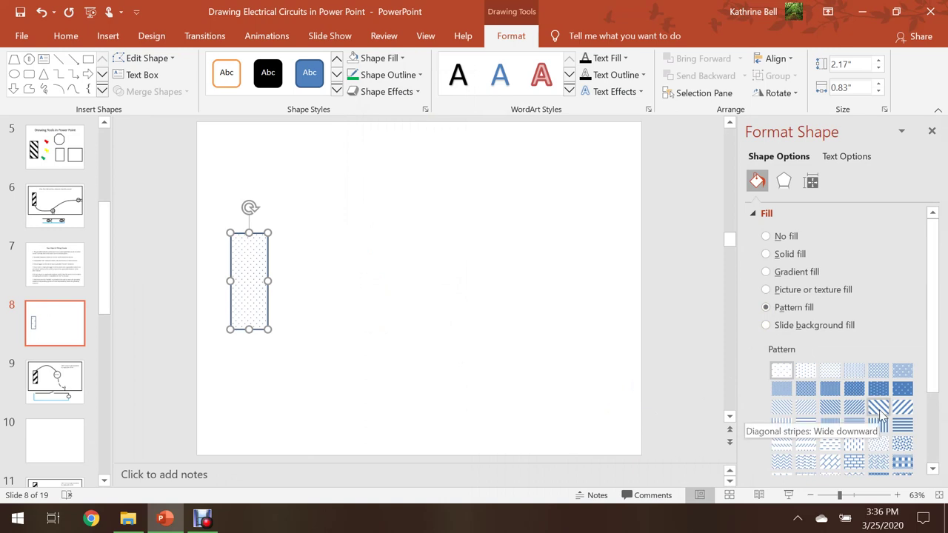
{"action": "left_click", "coordinate": [903, 412]}
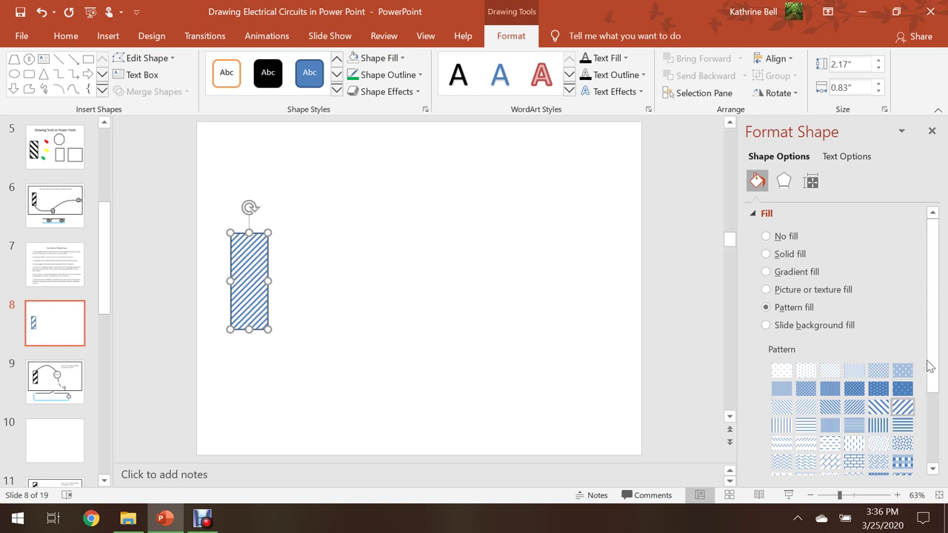
{"action": "left_click_drag", "start_coordinate": [925, 368], "coordinate": [931, 463]}
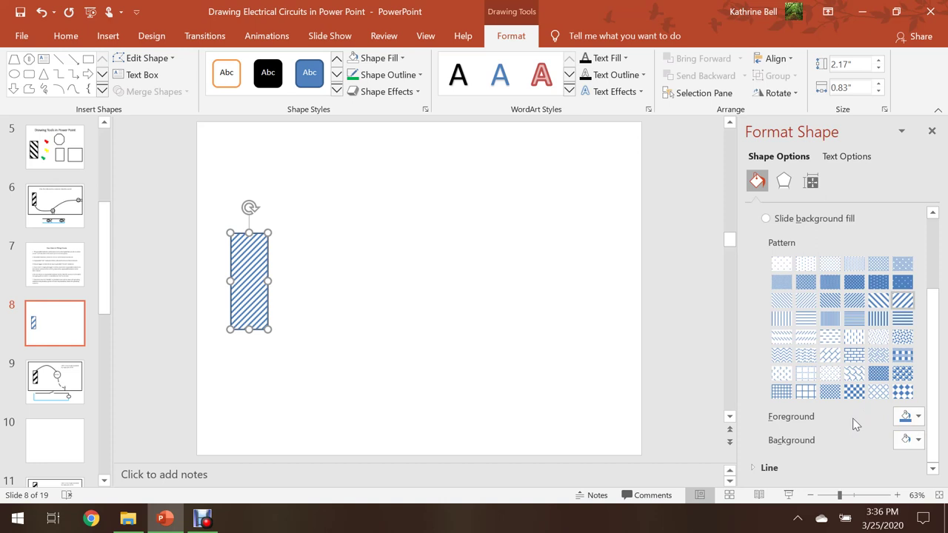
{"action": "left_click", "coordinate": [918, 418]}
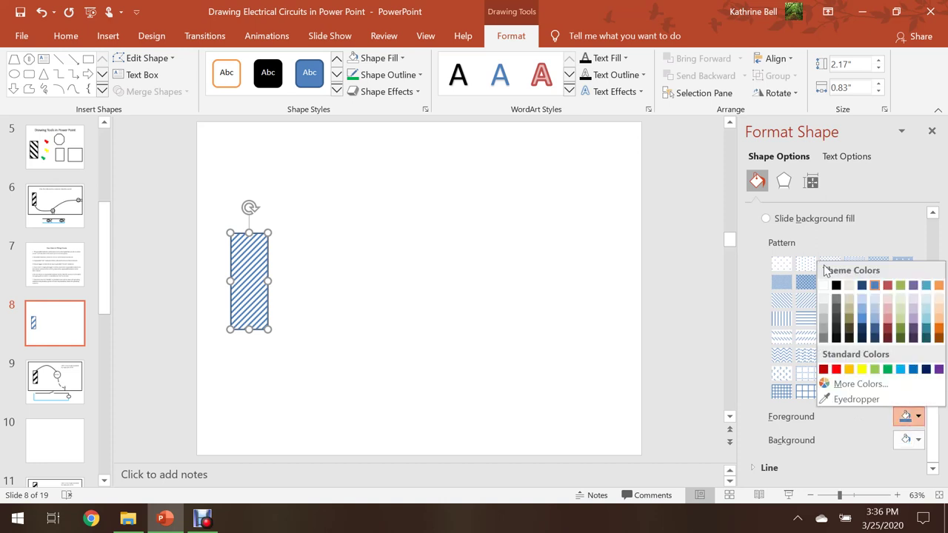
{"action": "left_click", "coordinate": [836, 286]}
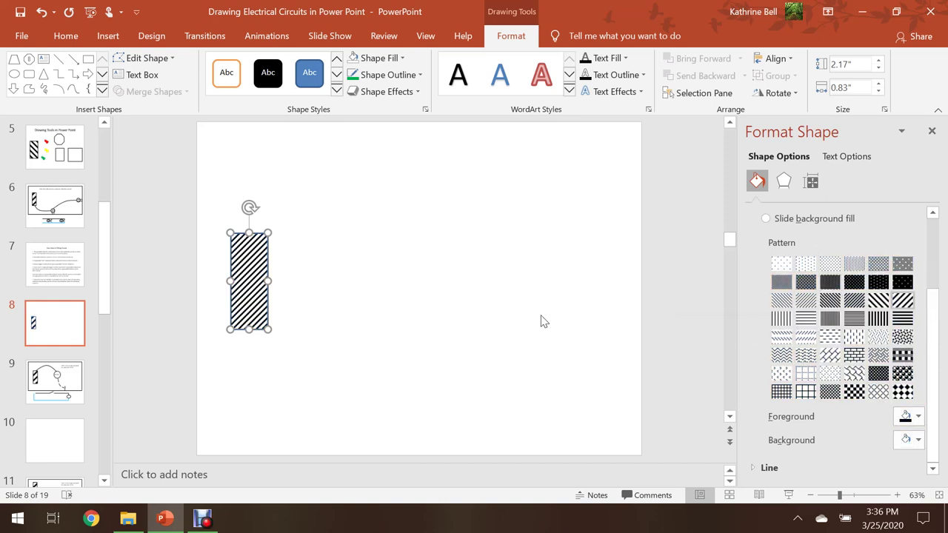
{"action": "left_click", "coordinate": [467, 313]}
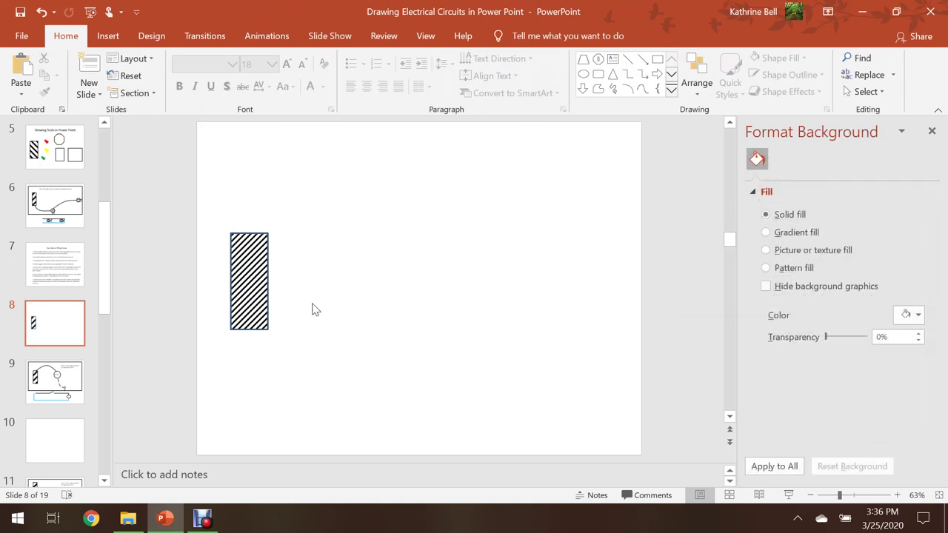
Outline the striped rectangle in black
{"action": "left_click", "coordinate": [267, 268]}
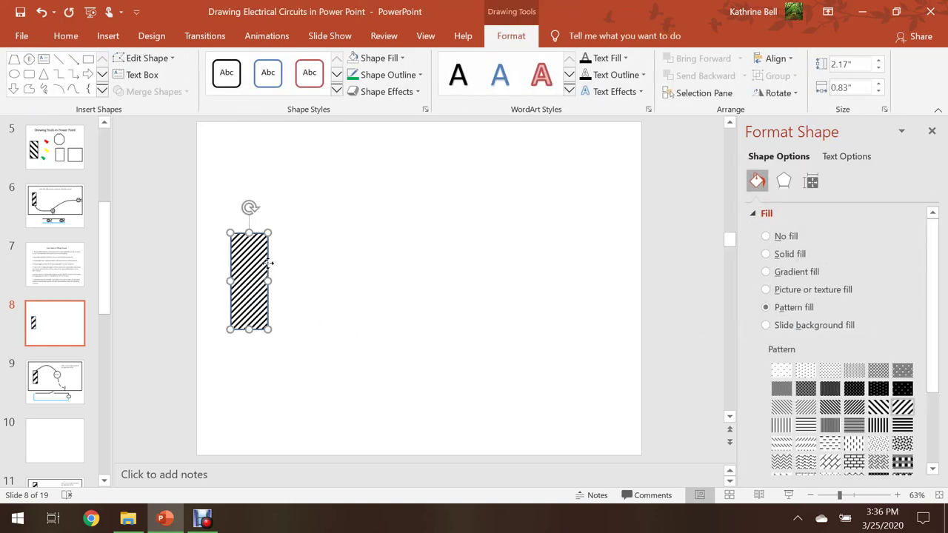
{"action": "left_click", "coordinate": [386, 79]}
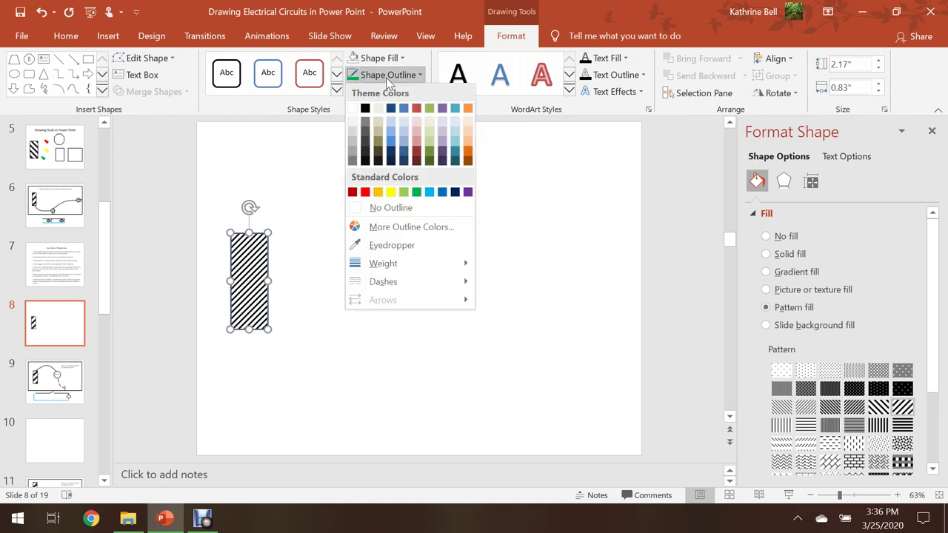
{"action": "left_click", "coordinate": [365, 110]}
{"action": "left_click", "coordinate": [332, 292]}
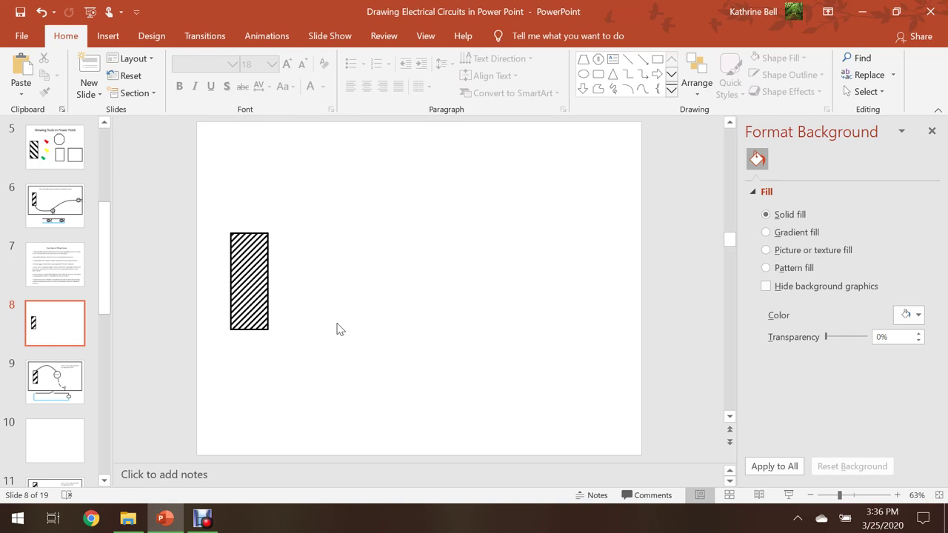
{"action": "left_click", "coordinate": [107, 37]}
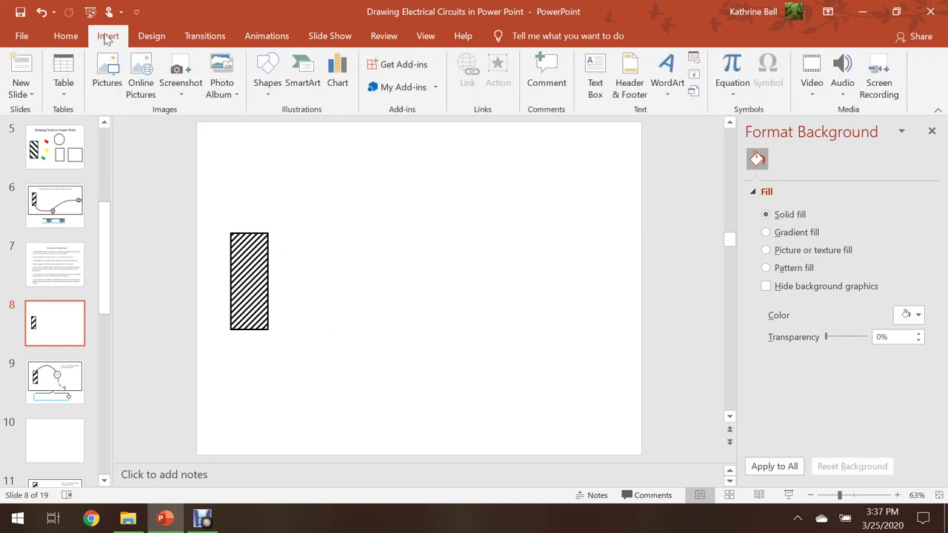
Draw a second 1.75" by 1.08" rectangle to the right of the striped one
{"action": "left_click", "coordinate": [272, 93]}
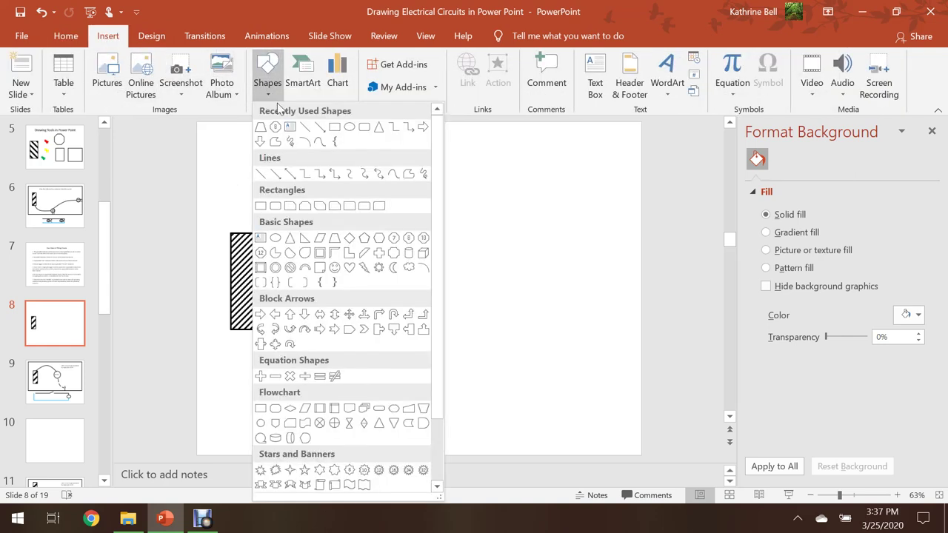
{"action": "left_click", "coordinate": [334, 125]}
{"action": "mouse_move", "coordinate": [359, 330]}
{"action": "left_mouse_down"}
{"action": "mouse_move", "coordinate": [391, 334]}
{"action": "mouse_move", "coordinate": [408, 407]}
{"action": "left_mouse_up"}
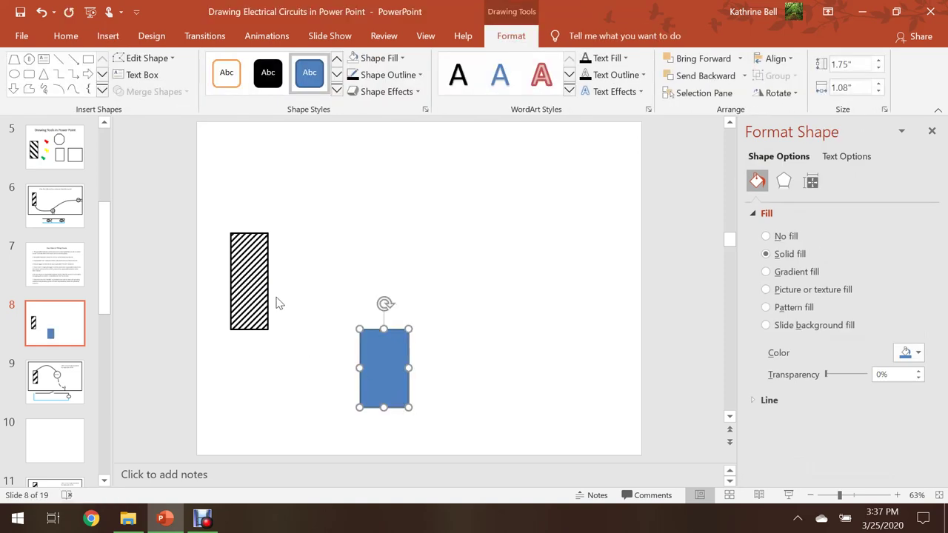
{"action": "right_click", "coordinate": [401, 342]}
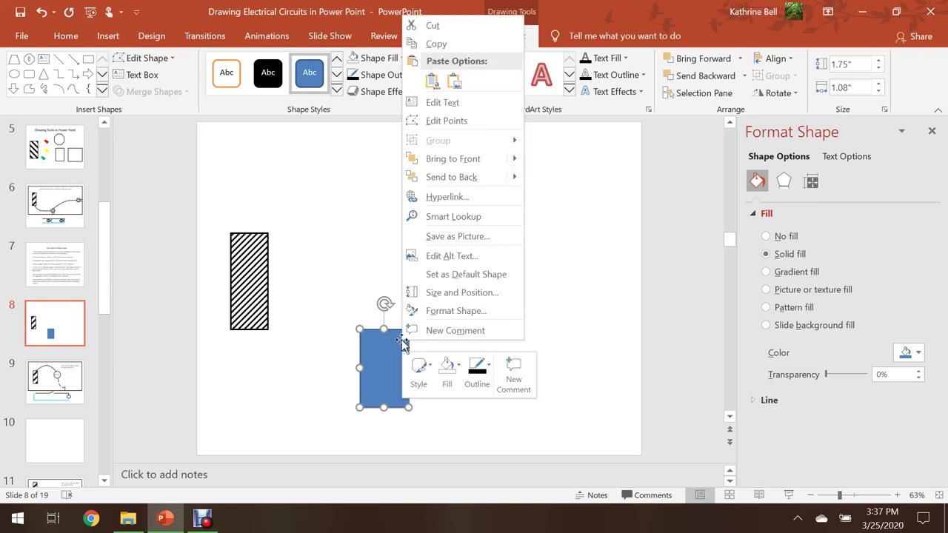
Paste a copy of the blue rectangle and position it level, further right
{"action": "left_click", "coordinate": [450, 46]}
{"action": "right_click", "coordinate": [491, 254]}
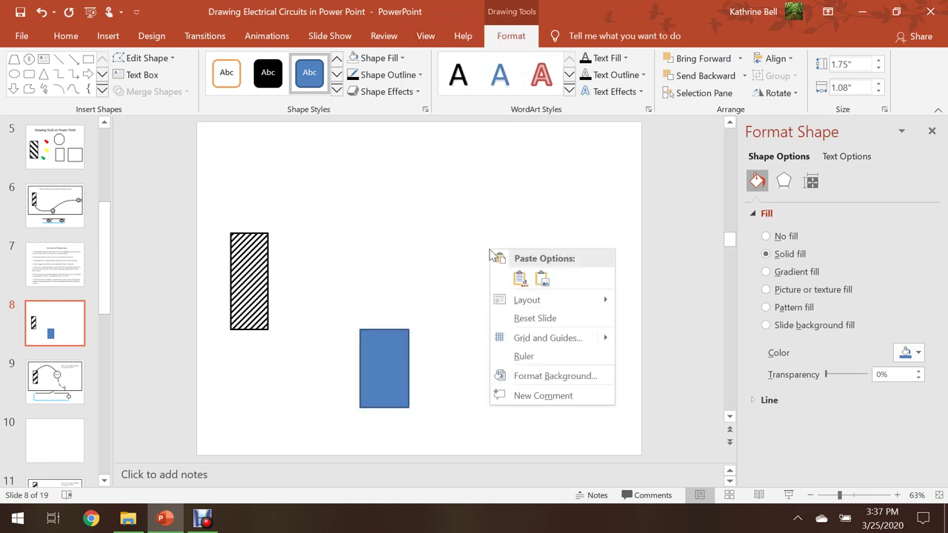
{"action": "left_click", "coordinate": [520, 278]}
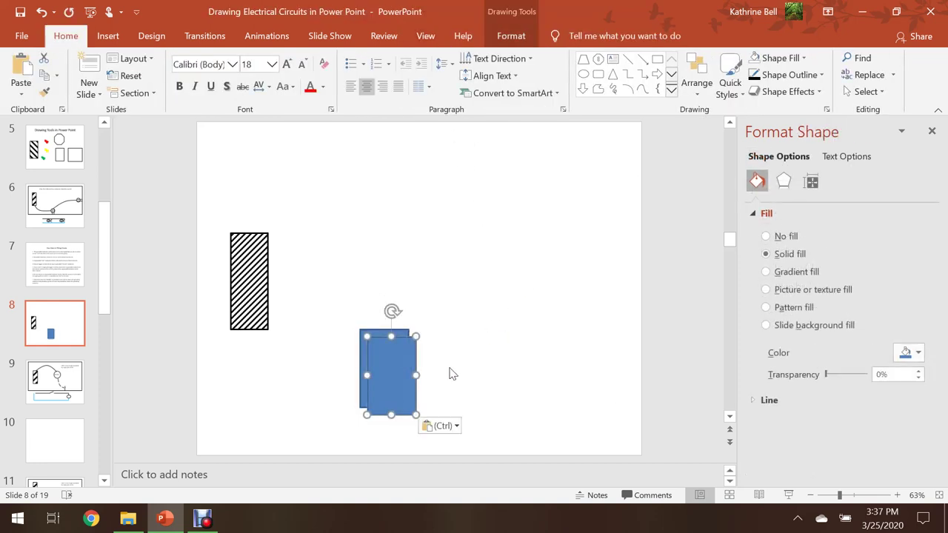
{"action": "left_click_drag", "start_coordinate": [419, 364], "coordinate": [560, 357]}
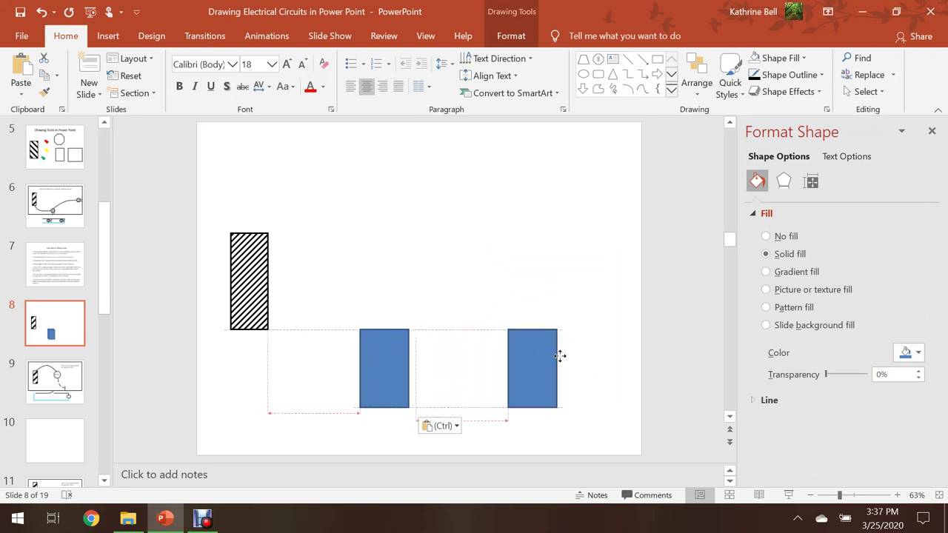
{"action": "mouse_move", "coordinate": [560, 357]}
{"action": "left_mouse_down"}
{"action": "mouse_move", "coordinate": [554, 330]}
{"action": "mouse_move", "coordinate": [562, 375]}
{"action": "mouse_move", "coordinate": [559, 354]}
{"action": "left_mouse_up"}
{"action": "key", "text": "Right"}
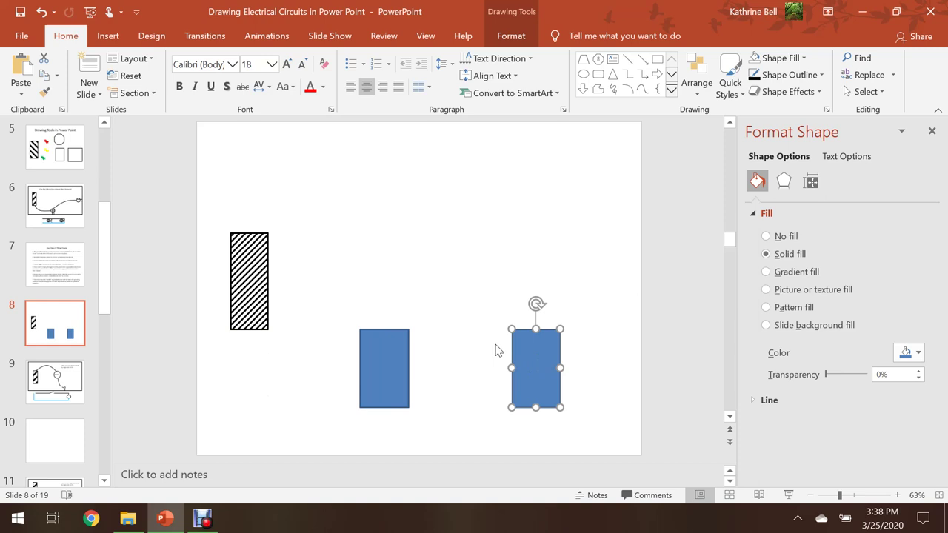
{"action": "left_click", "coordinate": [399, 354], "text": "shift"}
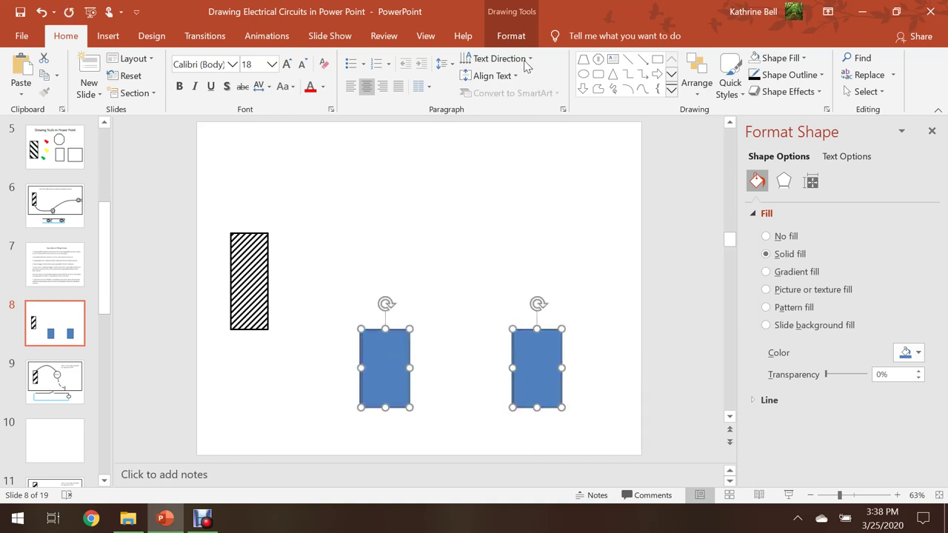
Give both blue rectangles a black outline
{"action": "left_click", "coordinate": [511, 38]}
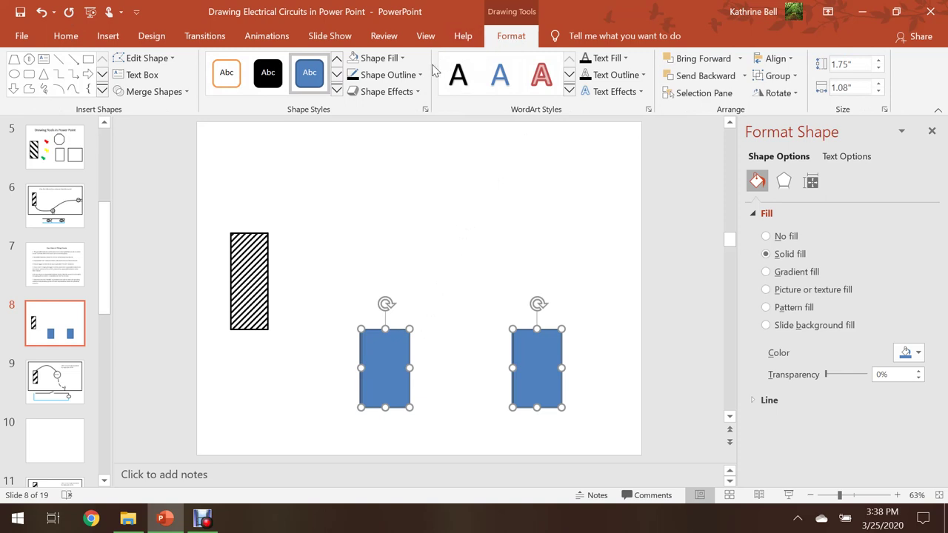
{"action": "left_click", "coordinate": [353, 75]}
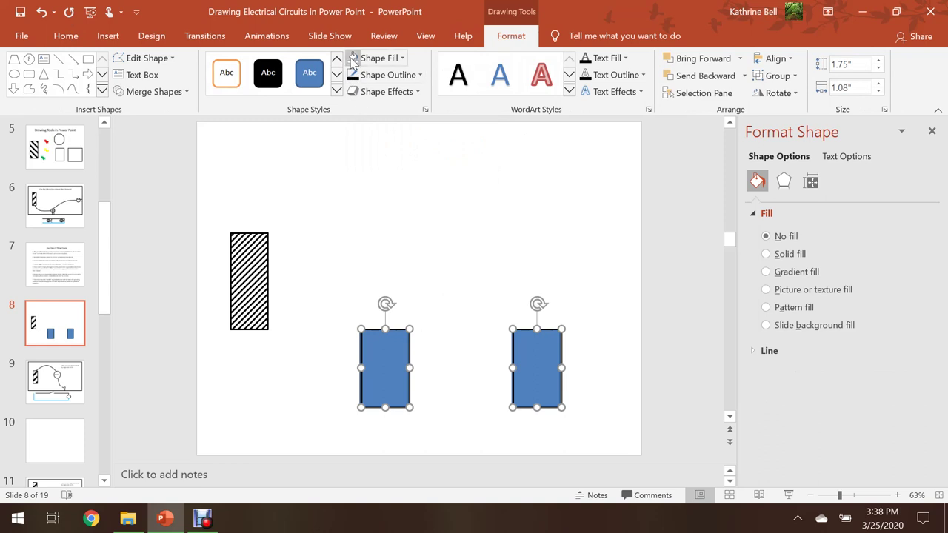
{"action": "left_click", "coordinate": [388, 152]}
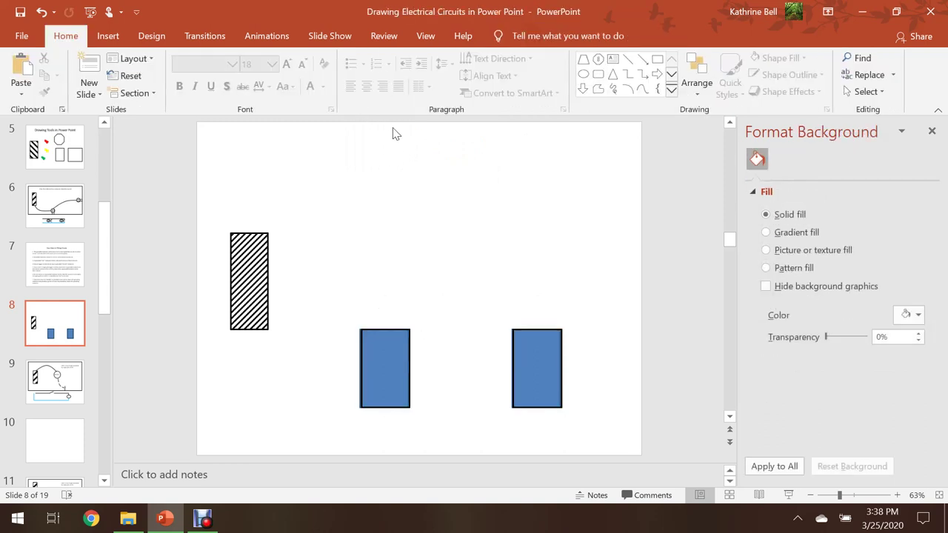
Remove both rectangles' fill, thicken their black outlines, and duplicate the left box higher up
{"action": "left_click", "coordinate": [543, 367]}
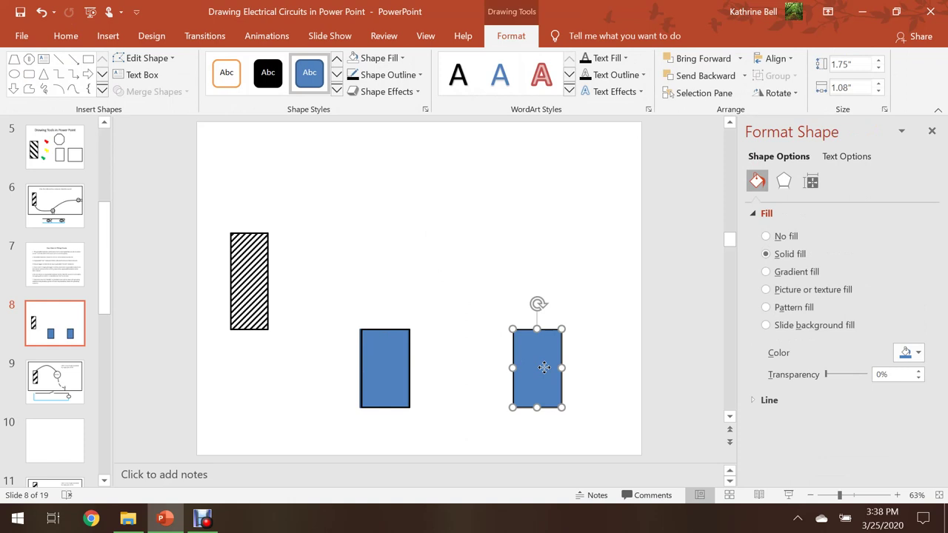
{"action": "left_click", "coordinate": [406, 394], "text": "shift"}
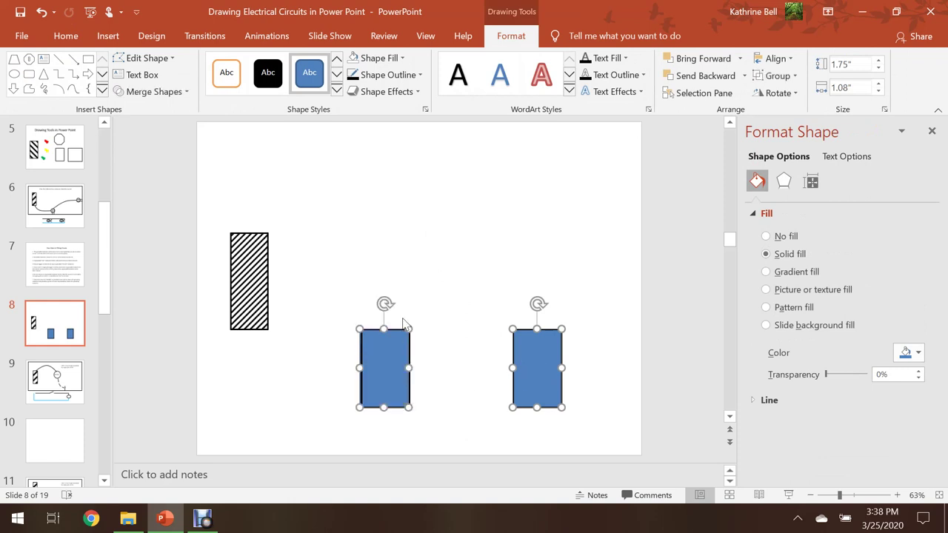
{"action": "left_click", "coordinate": [352, 58]}
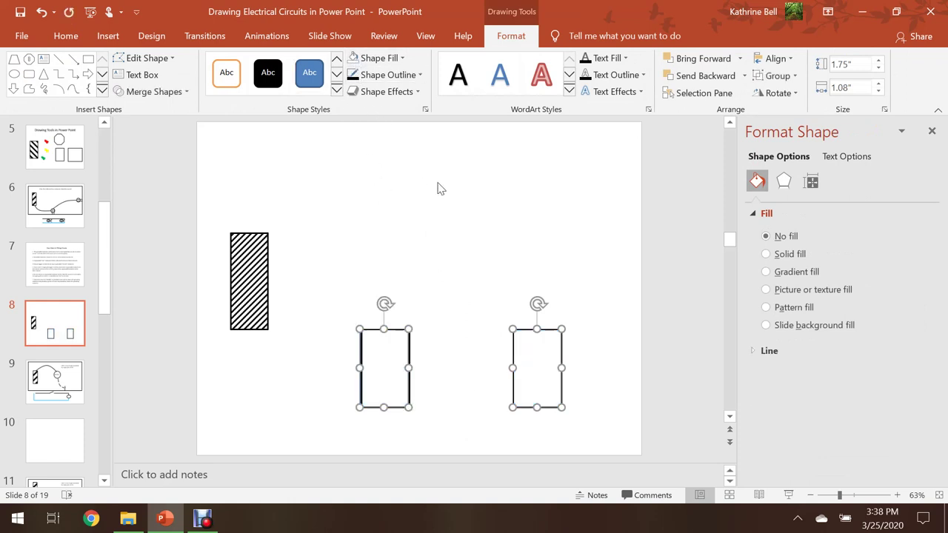
{"action": "left_click", "coordinate": [385, 75]}
{"action": "left_click", "coordinate": [374, 102]}
{"action": "left_click", "coordinate": [440, 207]}
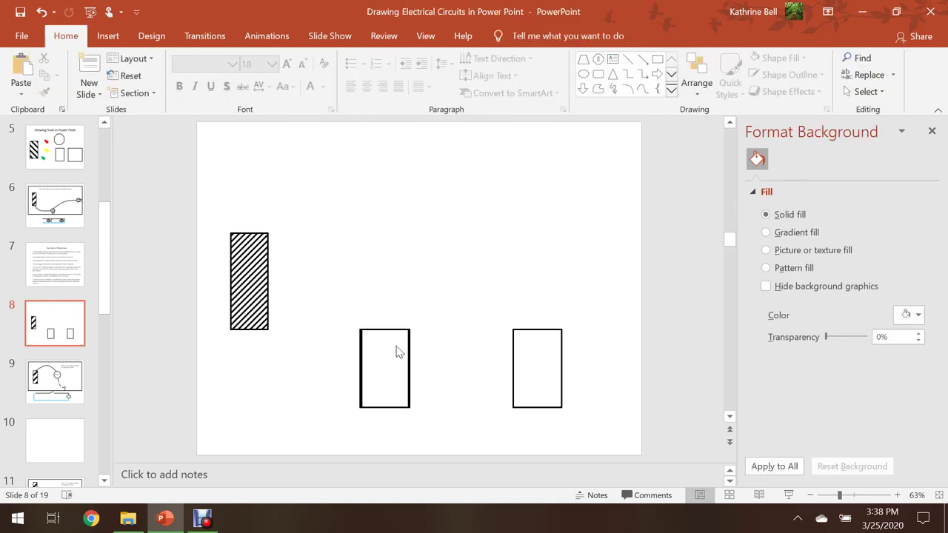
{"action": "left_click_drag", "start_coordinate": [407, 348], "coordinate": [477, 226], "text": "ctrl"}
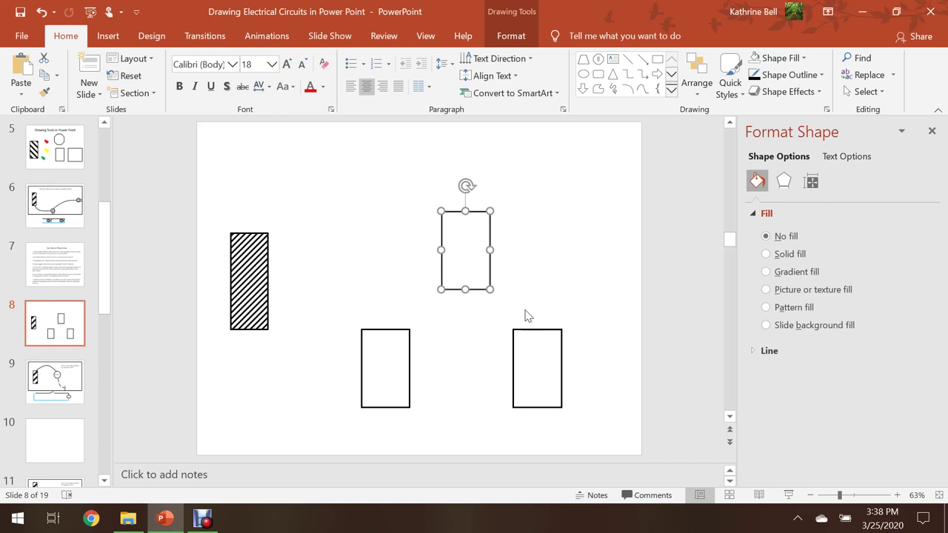
{"action": "key", "text": "Delete"}
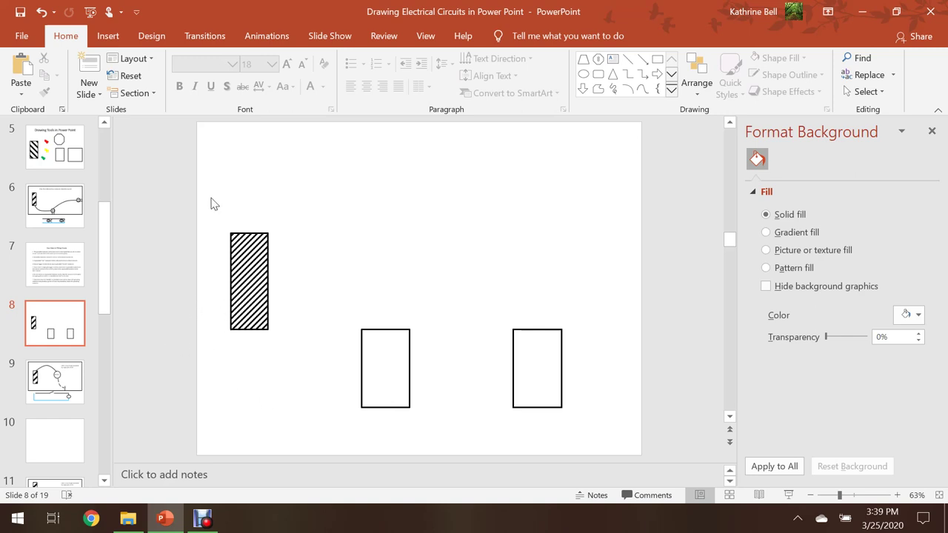
{"action": "left_click", "coordinate": [108, 38]}
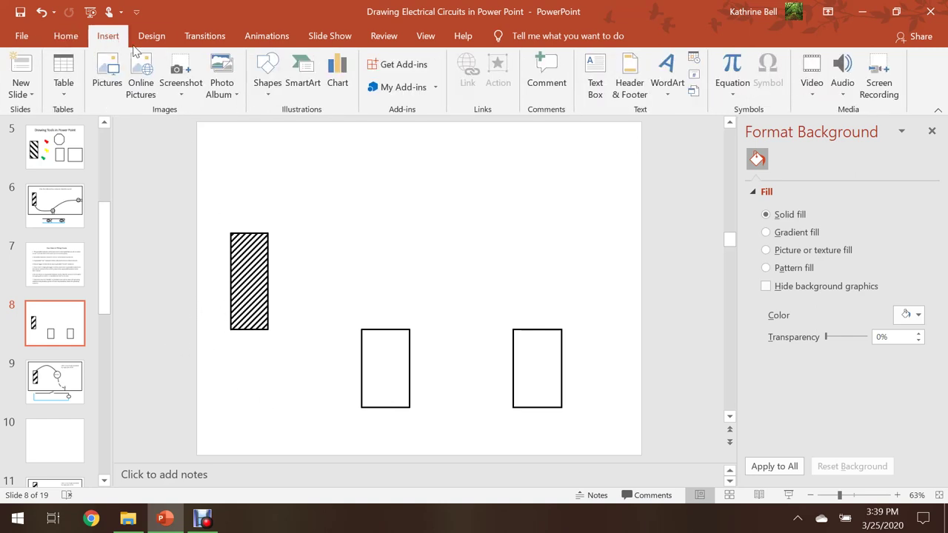
Draw straight wires down from the battery's bottom and then across to beneath the left box
{"action": "left_click", "coordinate": [267, 81]}
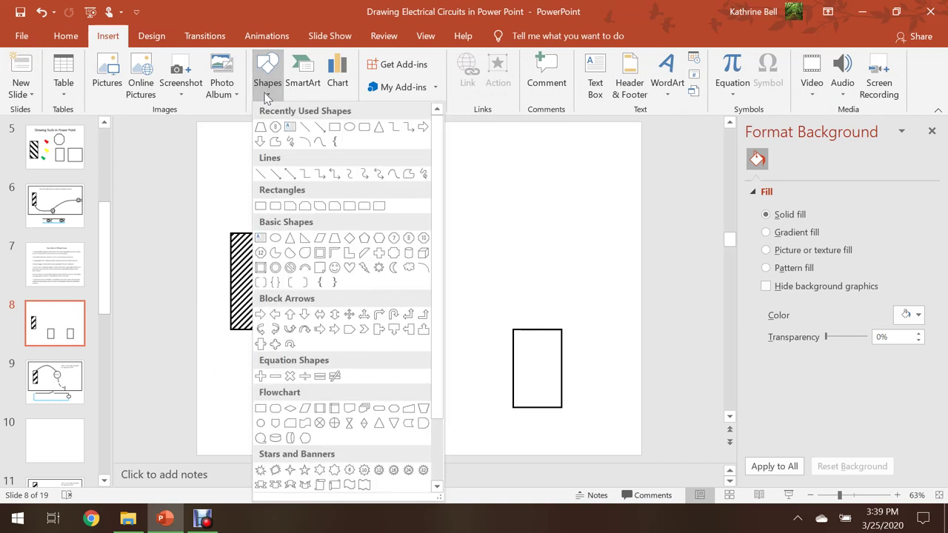
{"action": "left_click", "coordinate": [309, 130]}
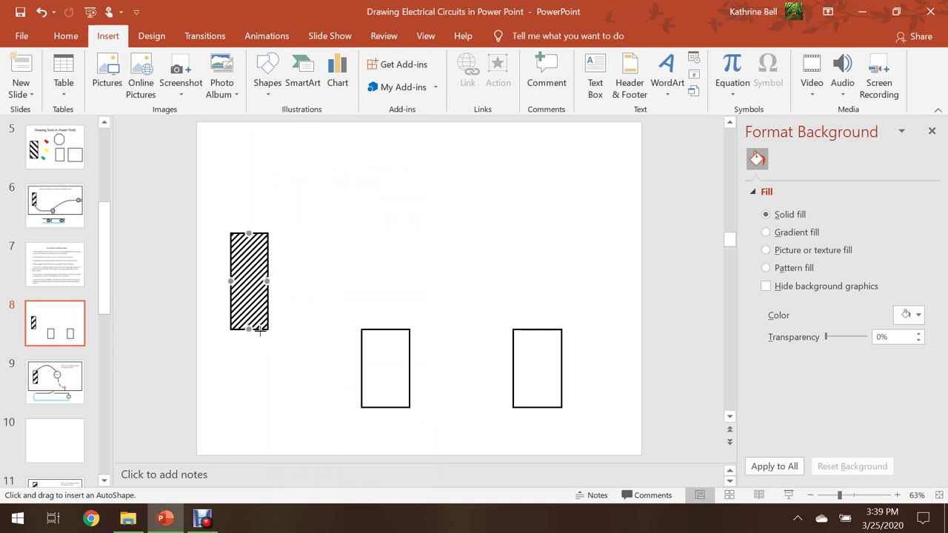
{"action": "left_click_drag", "start_coordinate": [260, 330], "coordinate": [258, 432]}
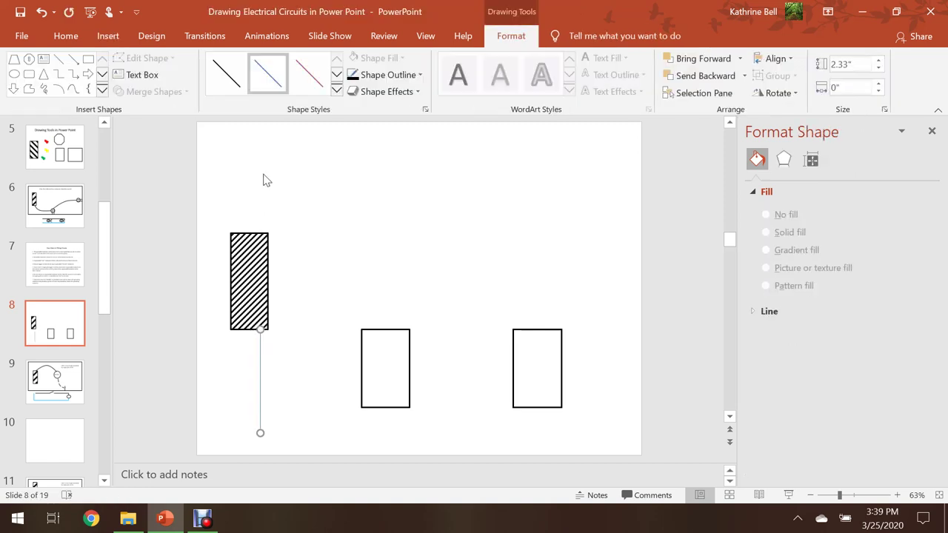
{"action": "left_click", "coordinate": [108, 36]}
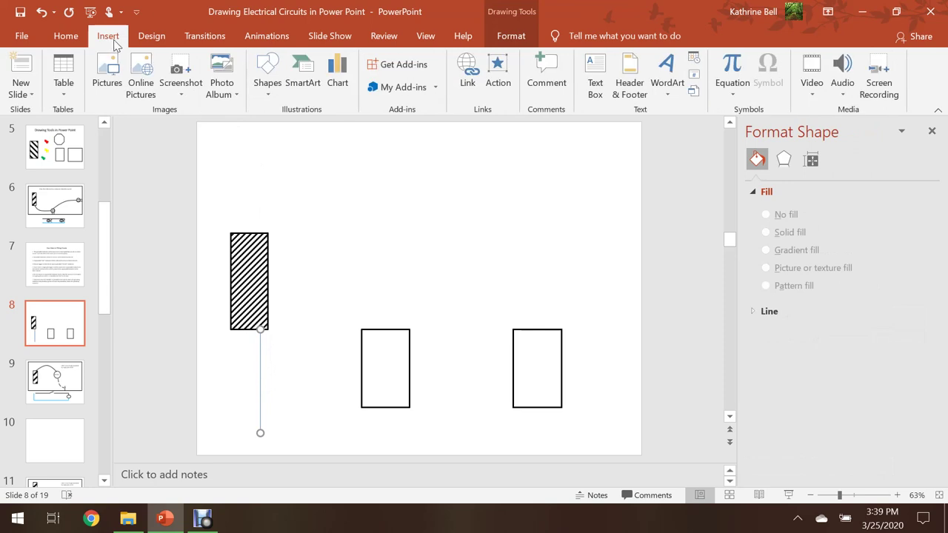
{"action": "left_click", "coordinate": [265, 70]}
{"action": "left_click", "coordinate": [304, 127]}
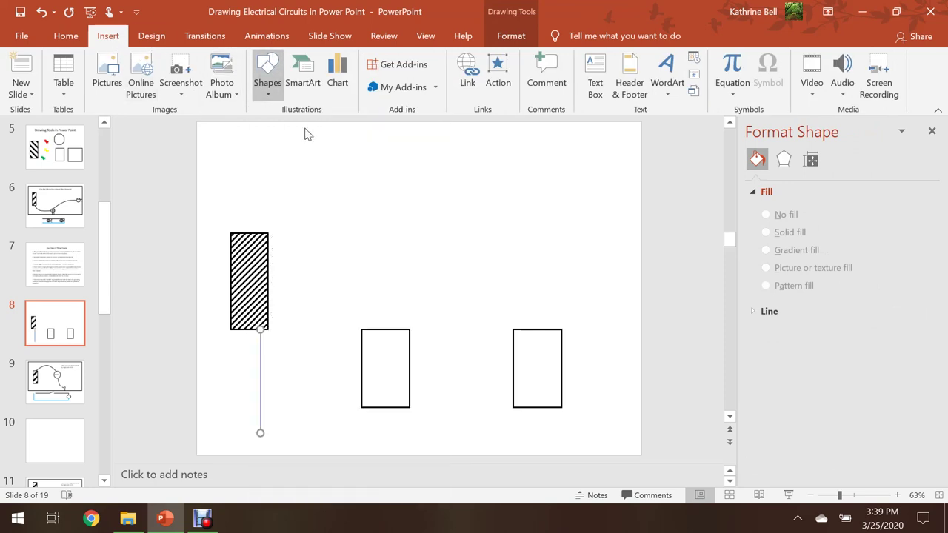
{"action": "left_click_drag", "start_coordinate": [260, 433], "coordinate": [380, 430]}
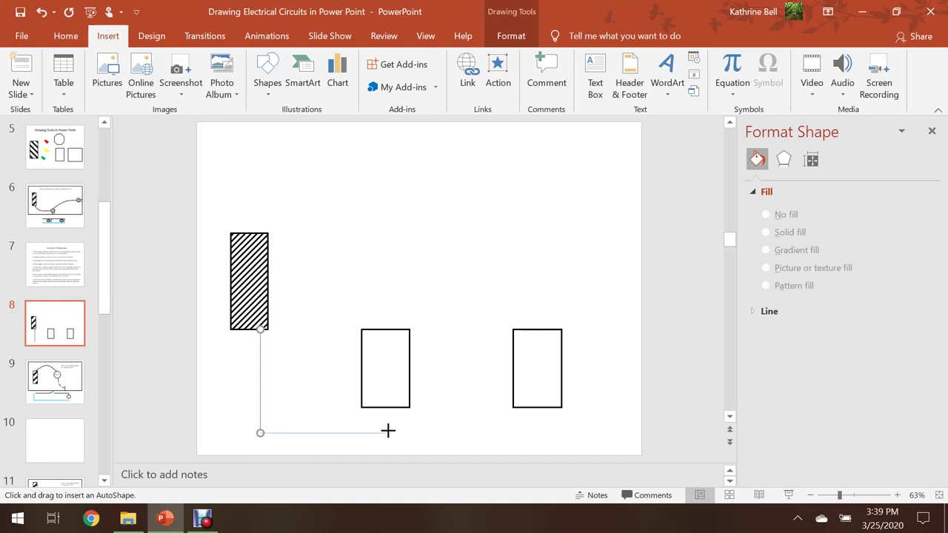
{"action": "left_click_drag", "start_coordinate": [386, 431], "coordinate": [385, 432]}
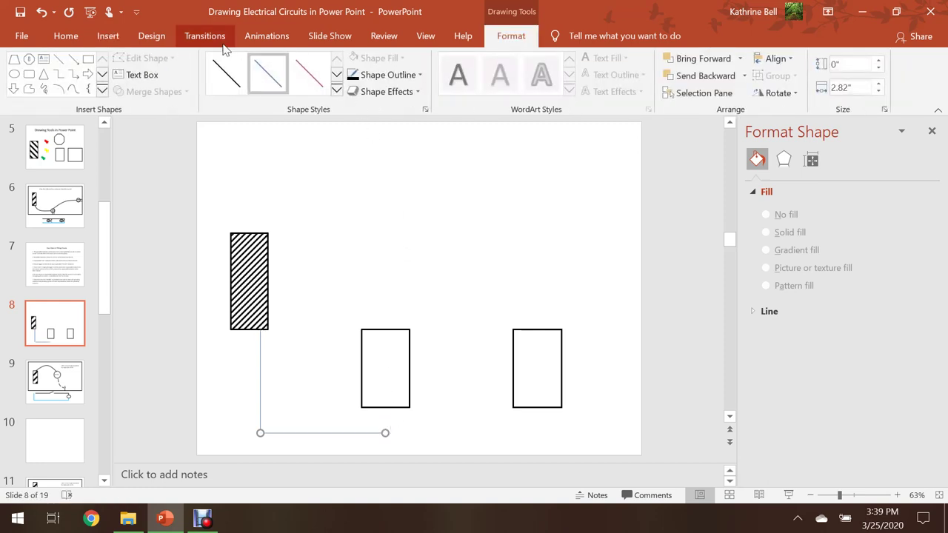
Add a vertical line rising from the horizontal wire's end into the left box's bottom
{"action": "left_click", "coordinate": [116, 37]}
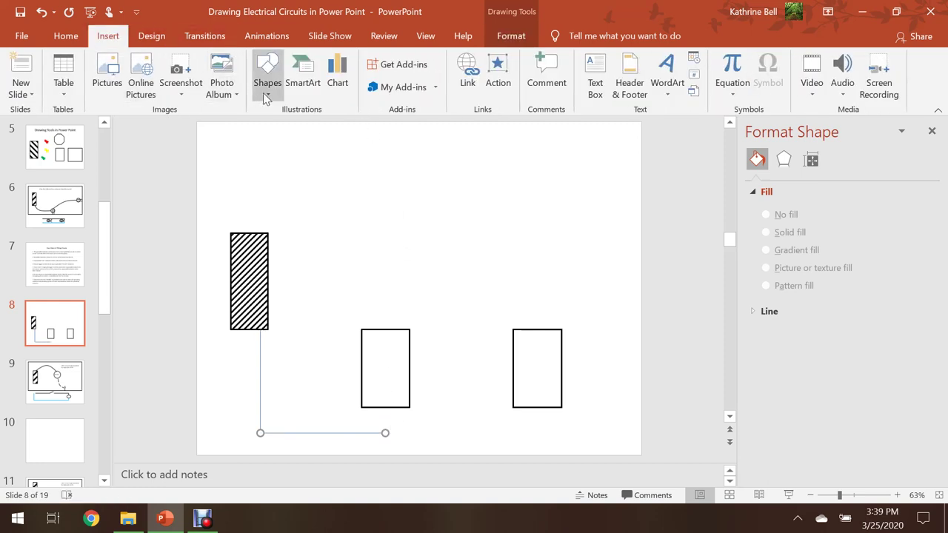
{"action": "left_click", "coordinate": [265, 87]}
{"action": "left_click", "coordinate": [304, 128]}
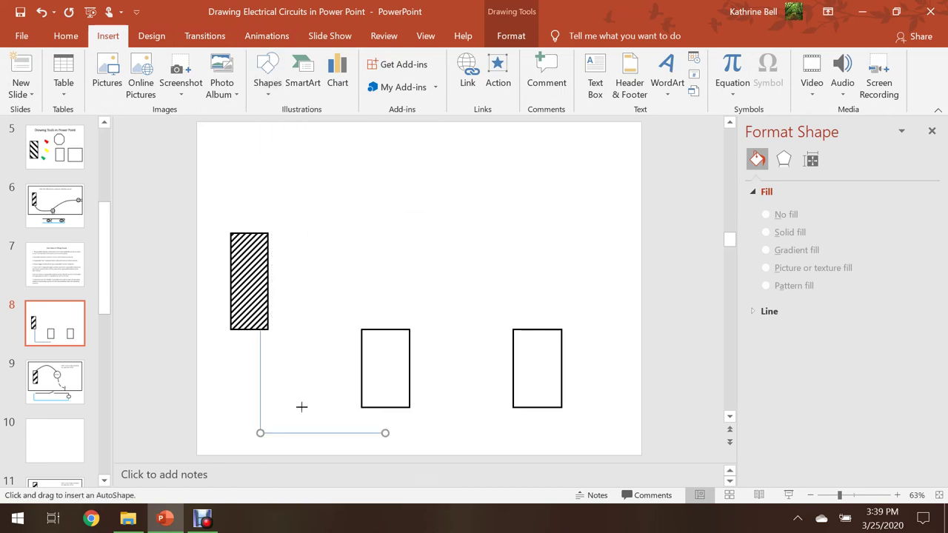
{"action": "left_click_drag", "start_coordinate": [385, 432], "coordinate": [385, 406]}
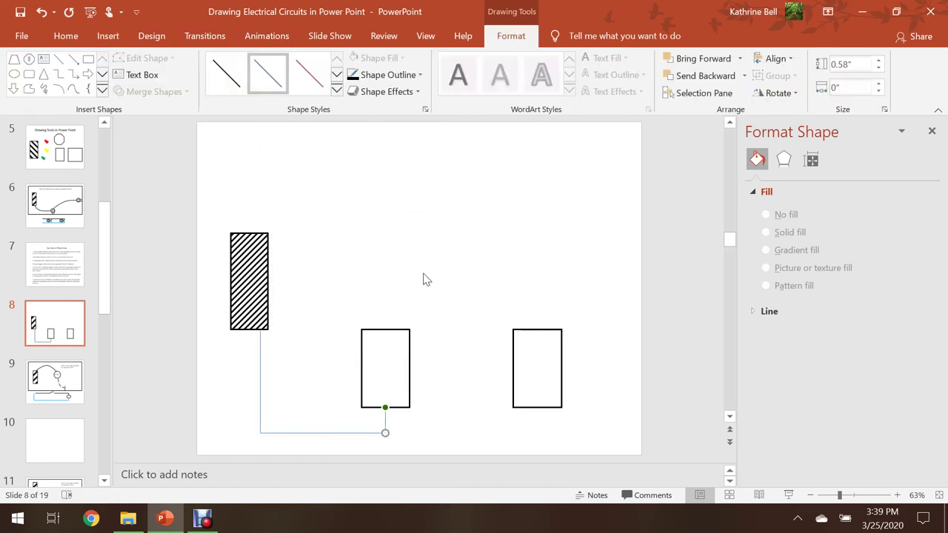
{"action": "left_click", "coordinate": [108, 35]}
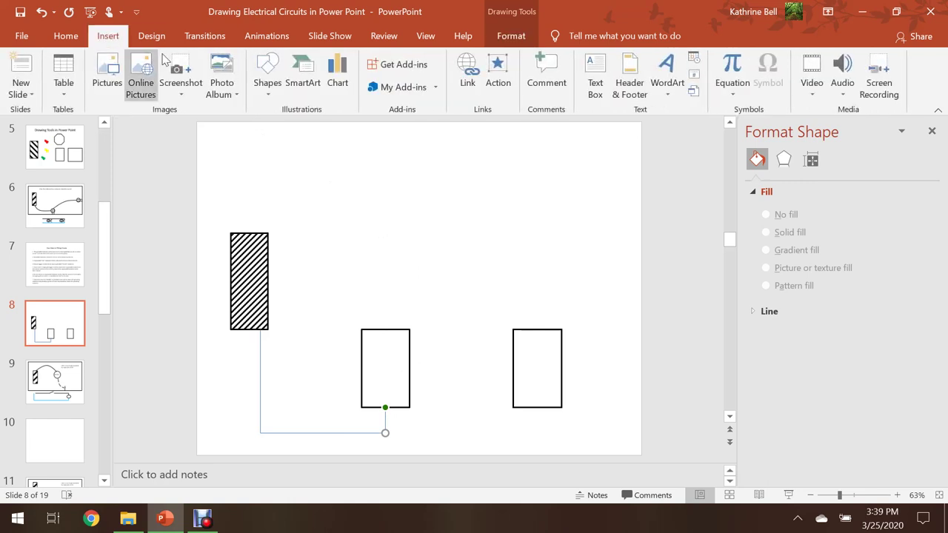
Draw straight wires up from the middle box's top and rightward across the top
{"action": "left_click", "coordinate": [268, 85]}
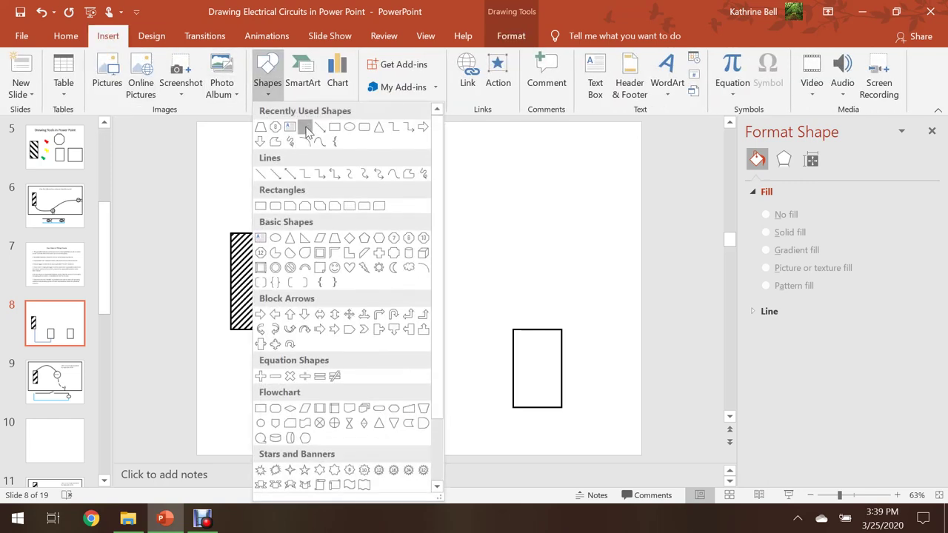
{"action": "left_click", "coordinate": [305, 127]}
{"action": "left_click_drag", "start_coordinate": [385, 329], "coordinate": [385, 166]}
{"action": "left_click", "coordinate": [107, 37]}
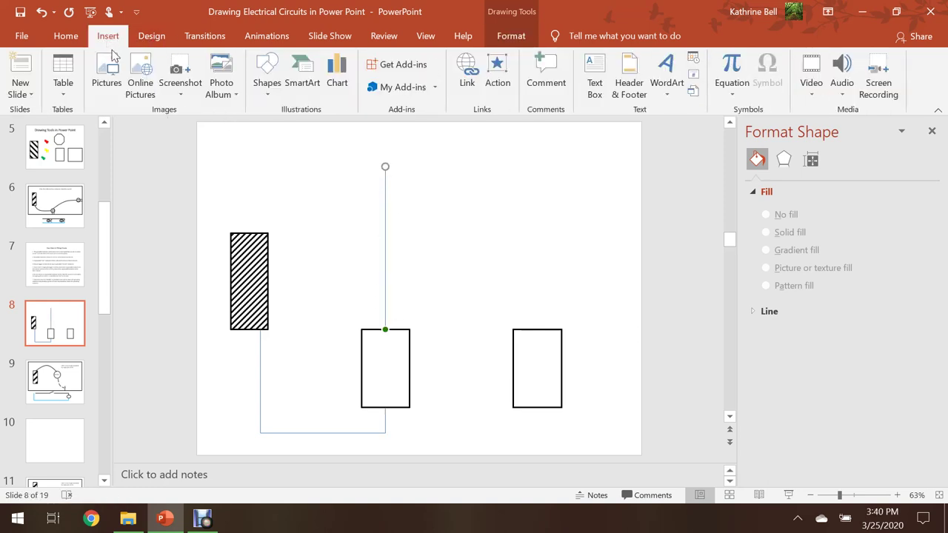
{"action": "left_click", "coordinate": [267, 81]}
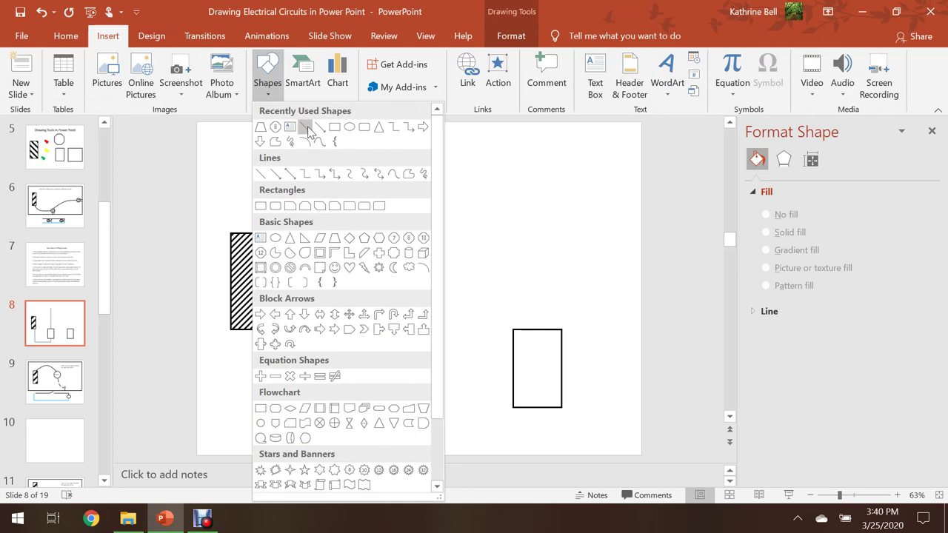
{"action": "left_click", "coordinate": [306, 127]}
{"action": "left_click_drag", "start_coordinate": [389, 168], "coordinate": [536, 163]}
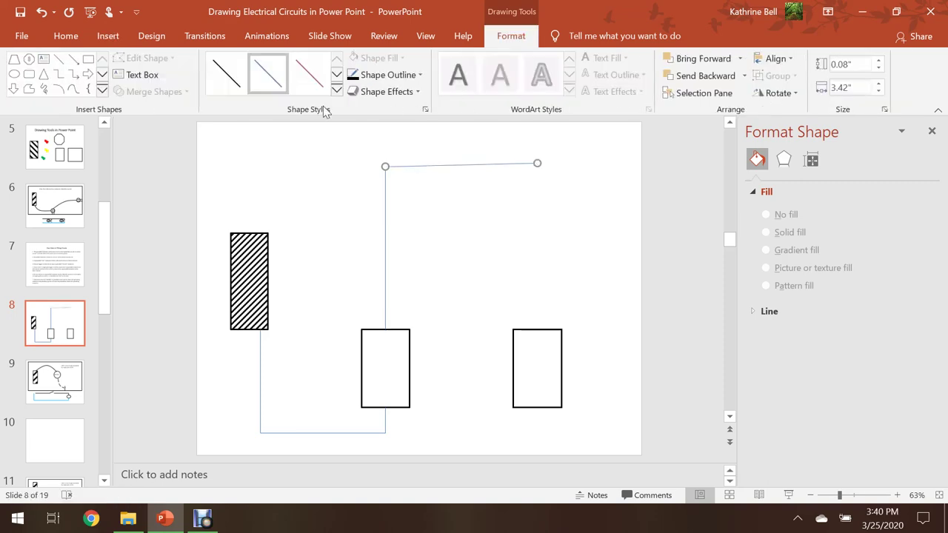
Draw a vertical wire from the top wire's end down into the right box's top
{"action": "left_click", "coordinate": [108, 35]}
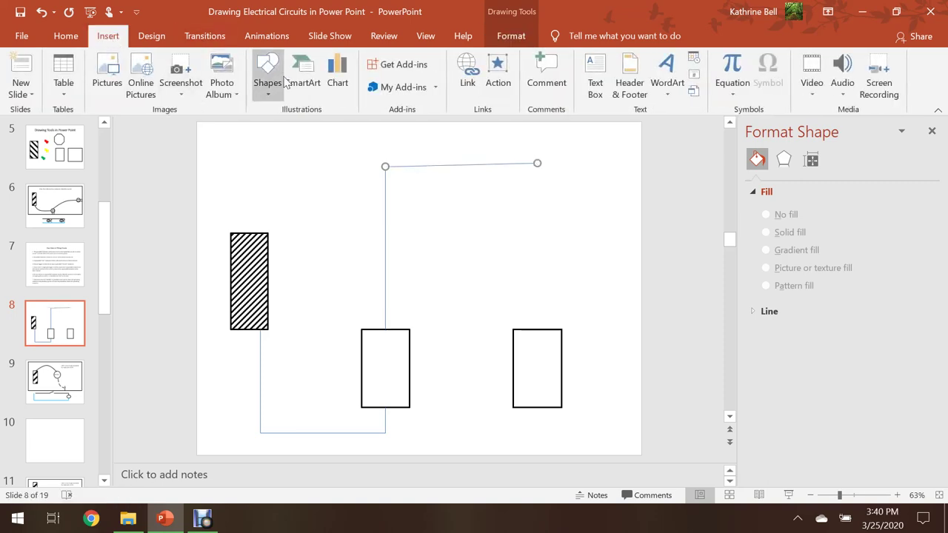
{"action": "left_click", "coordinate": [268, 73]}
{"action": "left_click", "coordinate": [305, 128]}
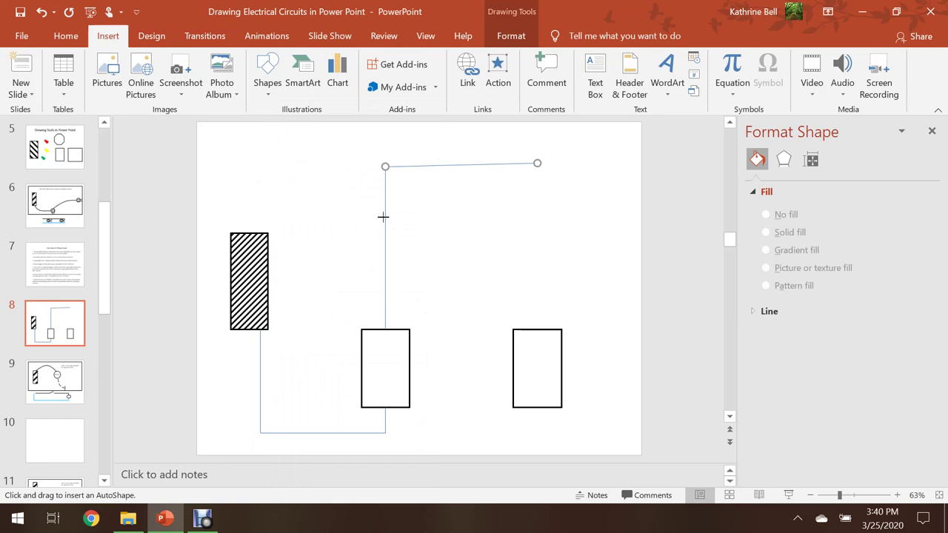
{"action": "left_click_drag", "start_coordinate": [537, 163], "coordinate": [534, 326]}
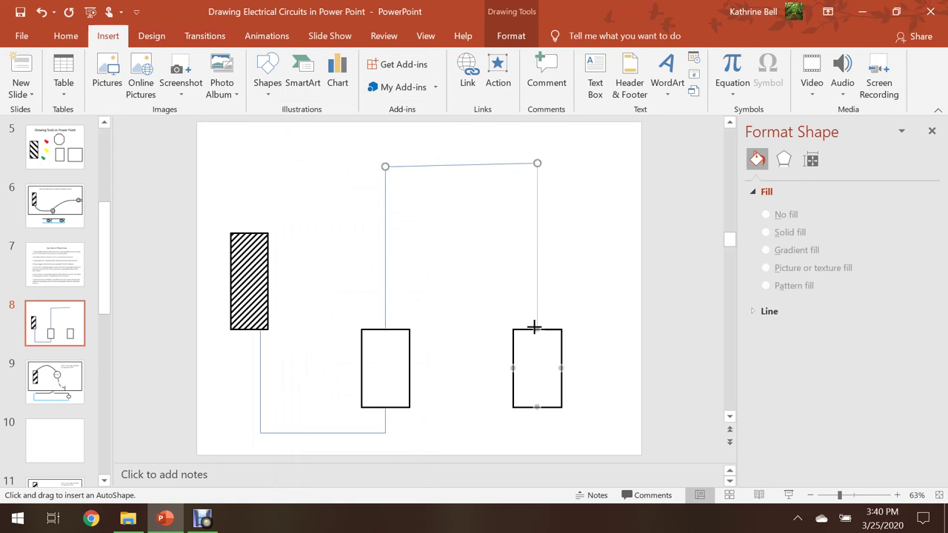
{"action": "left_click_drag", "start_coordinate": [534, 327], "coordinate": [537, 328]}
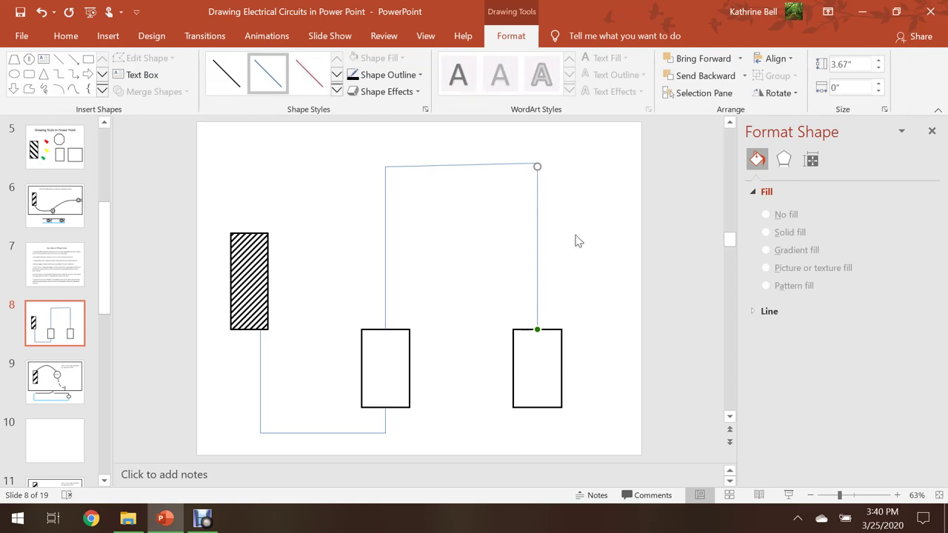
Level the top horizontal wire, then start selecting the right vertical and top wires
{"action": "left_click", "coordinate": [461, 165]}
{"action": "left_click_drag", "start_coordinate": [538, 164], "coordinate": [537, 168]}
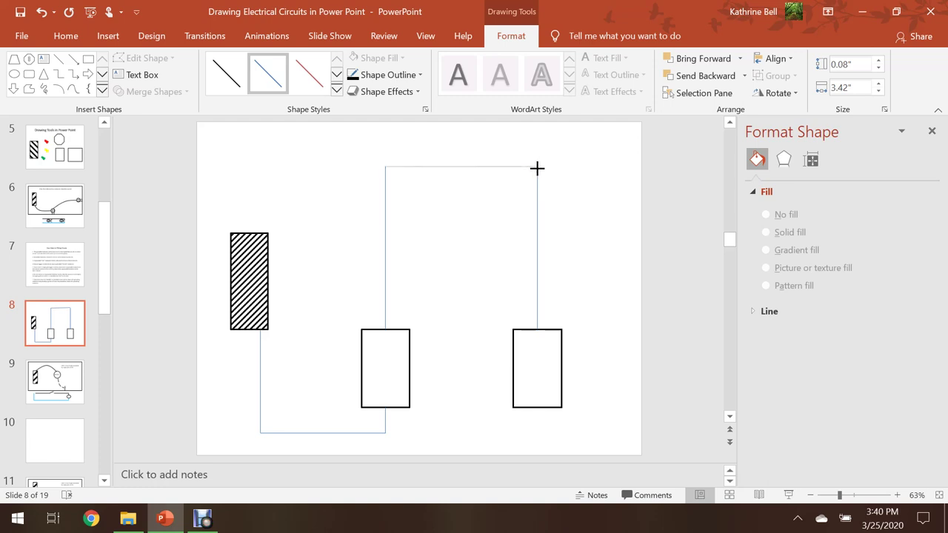
{"action": "left_click", "coordinate": [563, 184]}
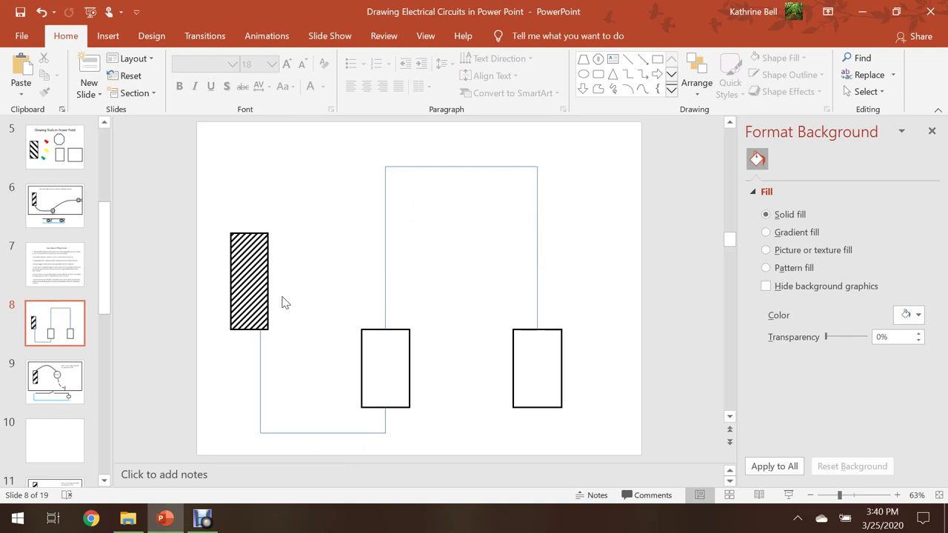
{"action": "left_click", "coordinate": [538, 257]}
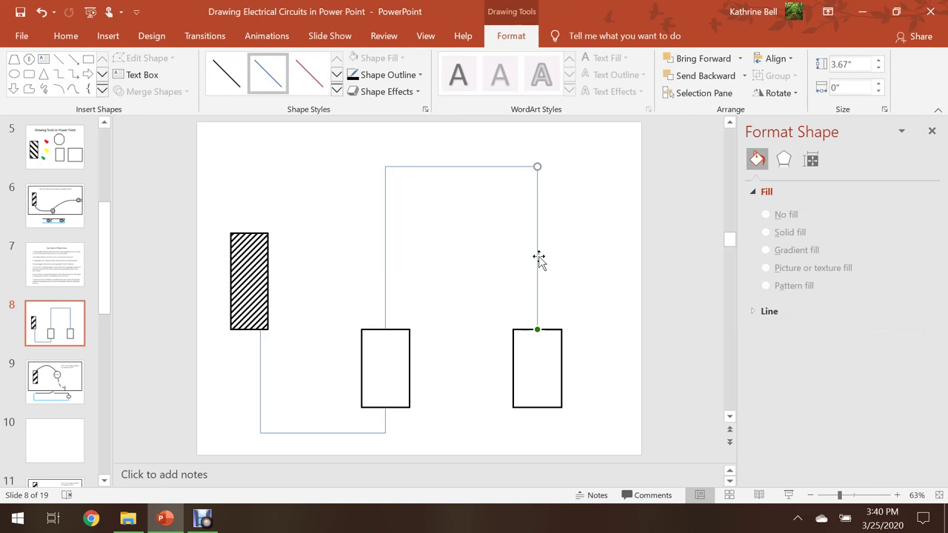
{"action": "left_click", "coordinate": [484, 167], "text": "shift"}
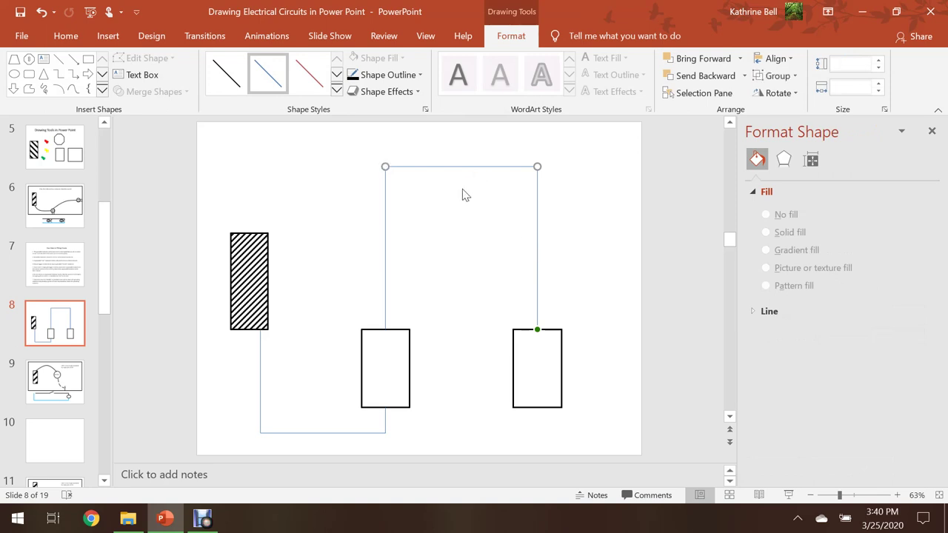
Select the remaining wires and give all of them a 3 pt yellow outline
{"action": "left_click", "coordinate": [387, 277], "text": "shift"}
{"action": "left_click", "coordinate": [357, 433], "text": "shift"}
{"action": "left_click", "coordinate": [261, 389], "text": "shift"}
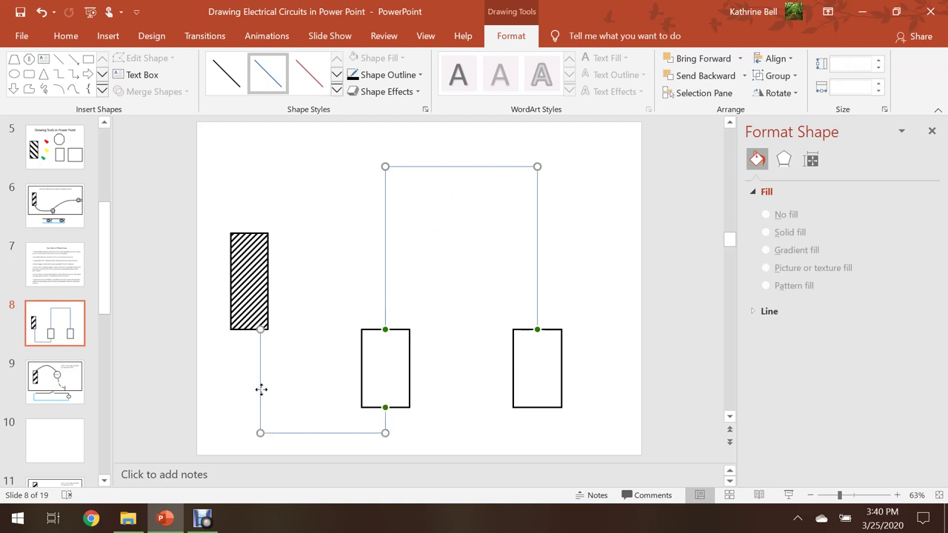
{"action": "left_click", "coordinate": [352, 77]}
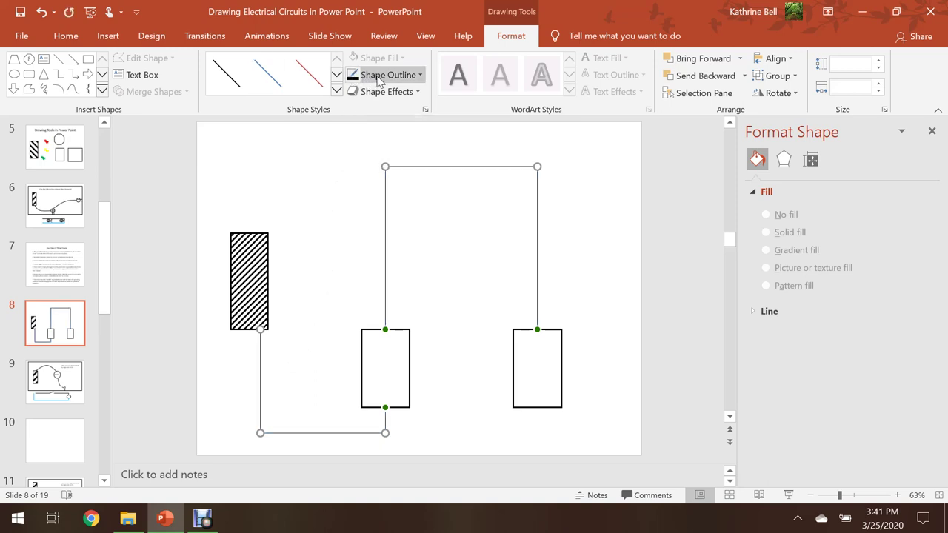
{"action": "left_click", "coordinate": [378, 77]}
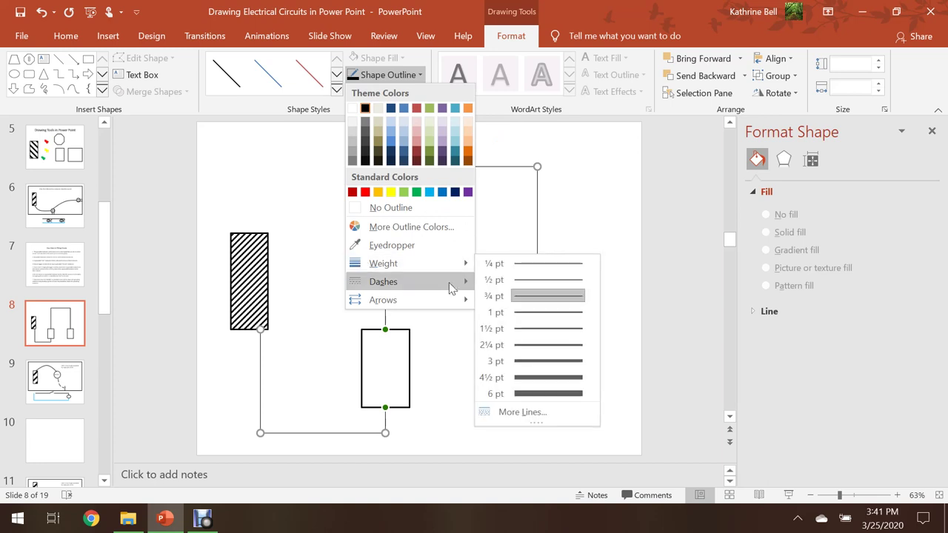
{"action": "mouse_move", "coordinate": [429, 263]}
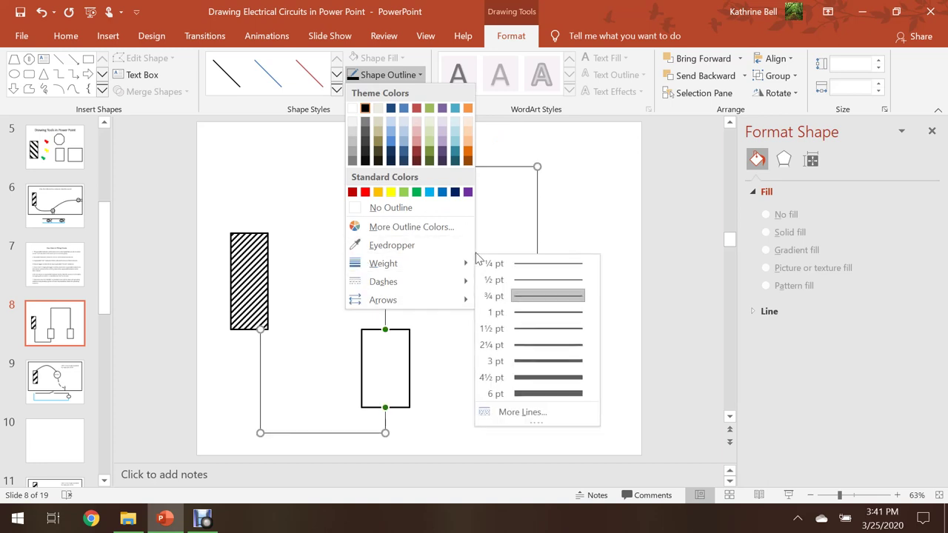
{"action": "left_click", "coordinate": [533, 361]}
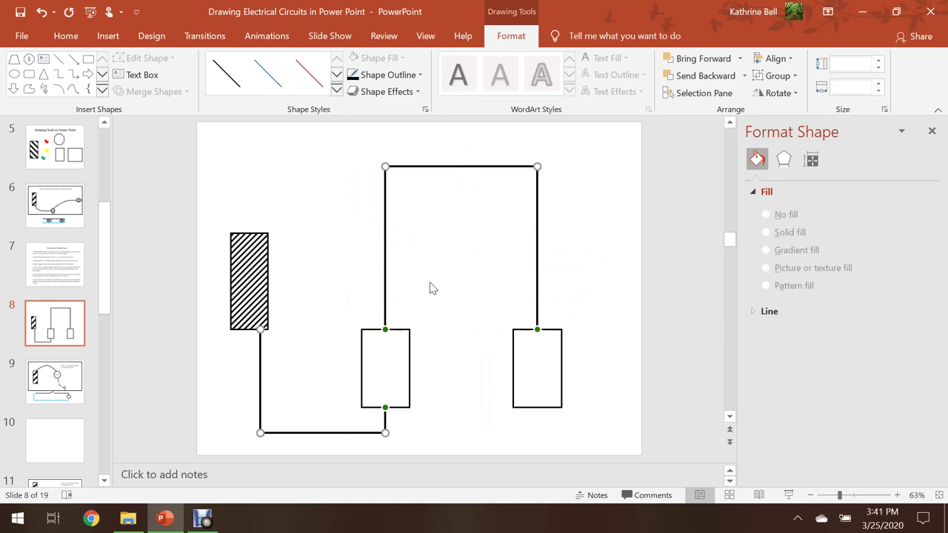
{"action": "left_click", "coordinate": [415, 77]}
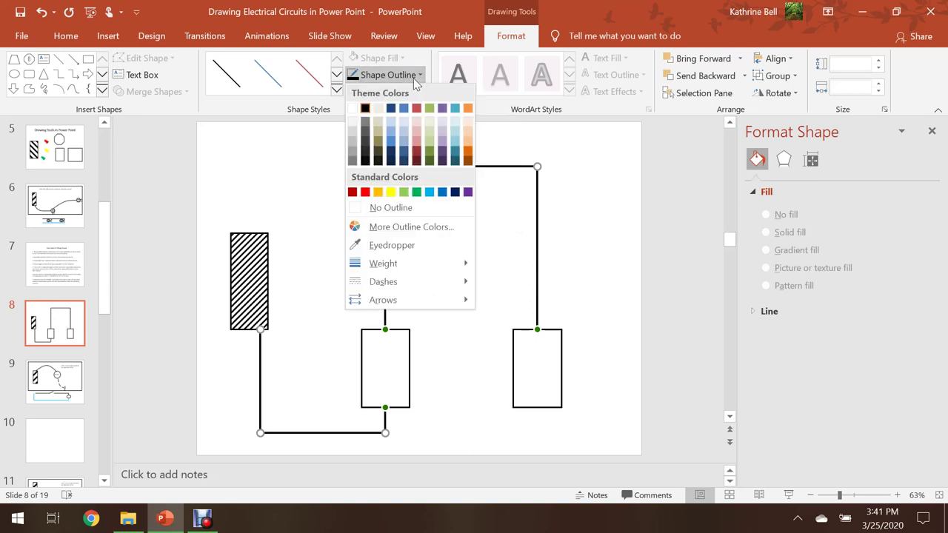
{"action": "left_click", "coordinate": [390, 192]}
{"action": "left_click", "coordinate": [597, 222]}
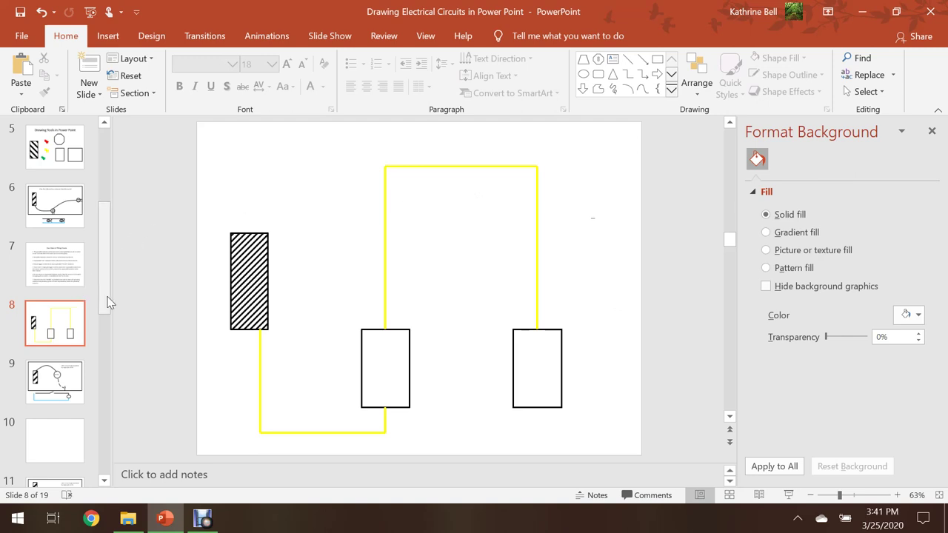
Copy the outlet symbol from slide 2
{"action": "left_click_drag", "start_coordinate": [108, 301], "coordinate": [111, 230]}
{"action": "left_click", "coordinate": [74, 175]}
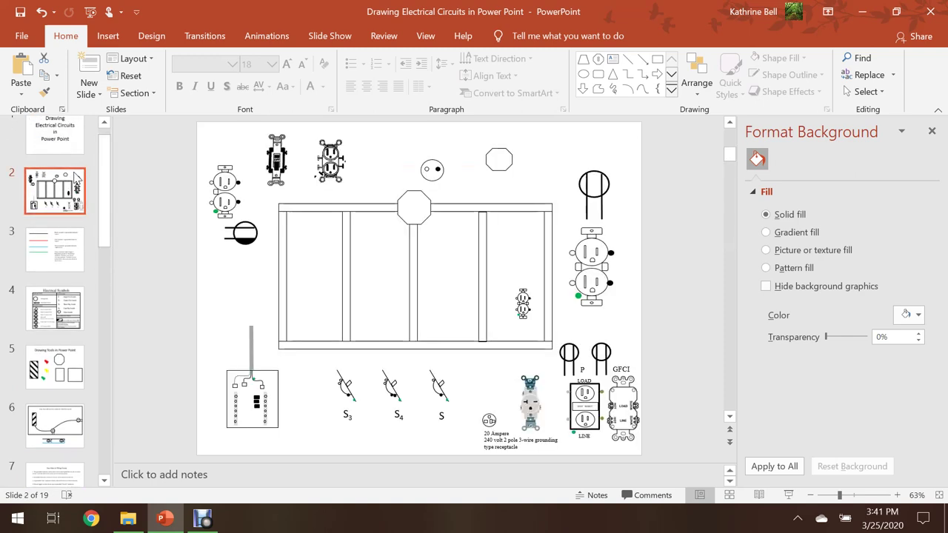
{"action": "right_click", "coordinate": [590, 259]}
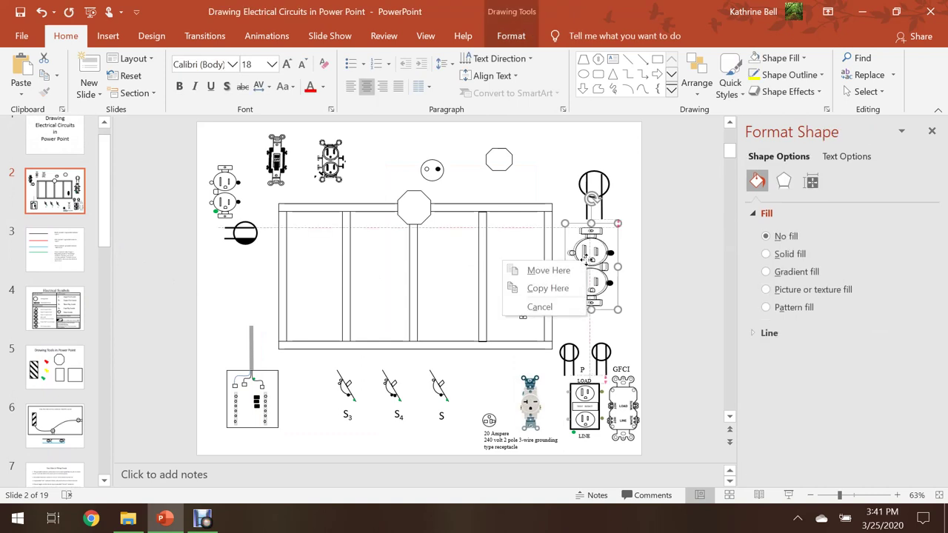
{"action": "left_click", "coordinate": [640, 236]}
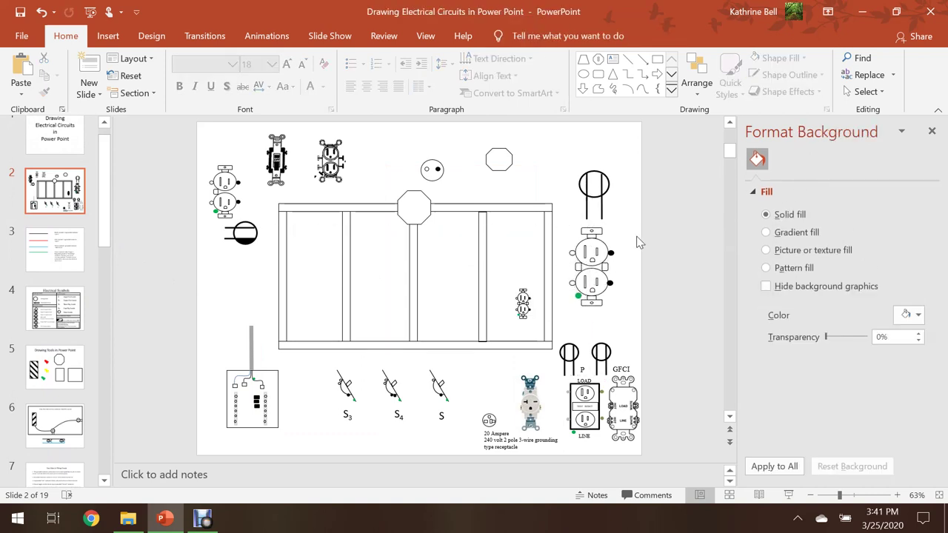
{"action": "right_click", "coordinate": [611, 251]}
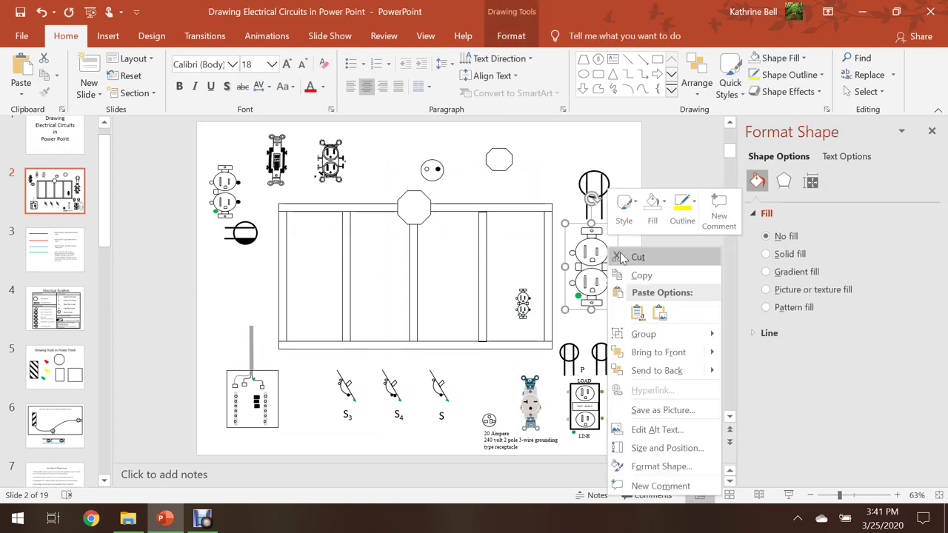
{"action": "left_click", "coordinate": [641, 274]}
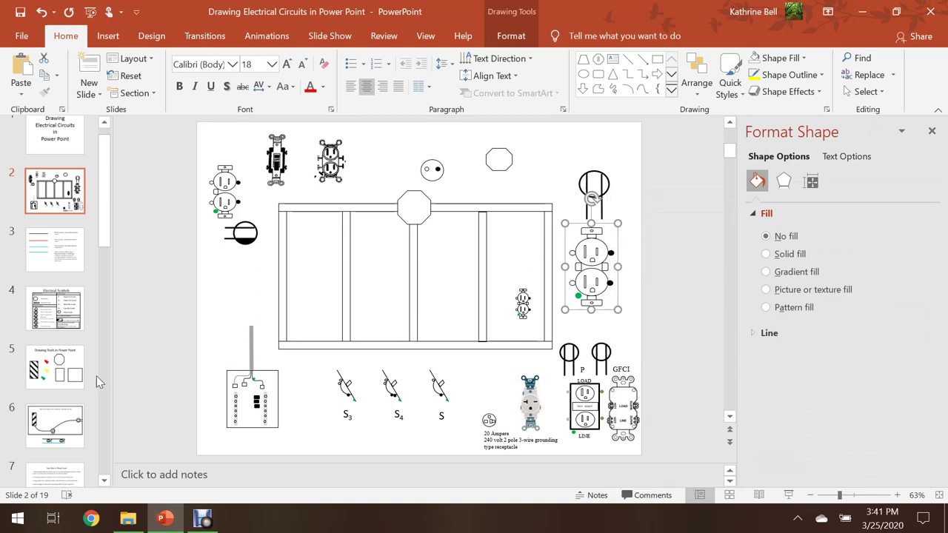
{"action": "left_click", "coordinate": [106, 239]}
Paste the outlet onto slide 8 and place it inside the right-hand box
{"action": "scroll", "coordinate": [109, 280], "scroll_direction": "down", "scroll_amount": 3}
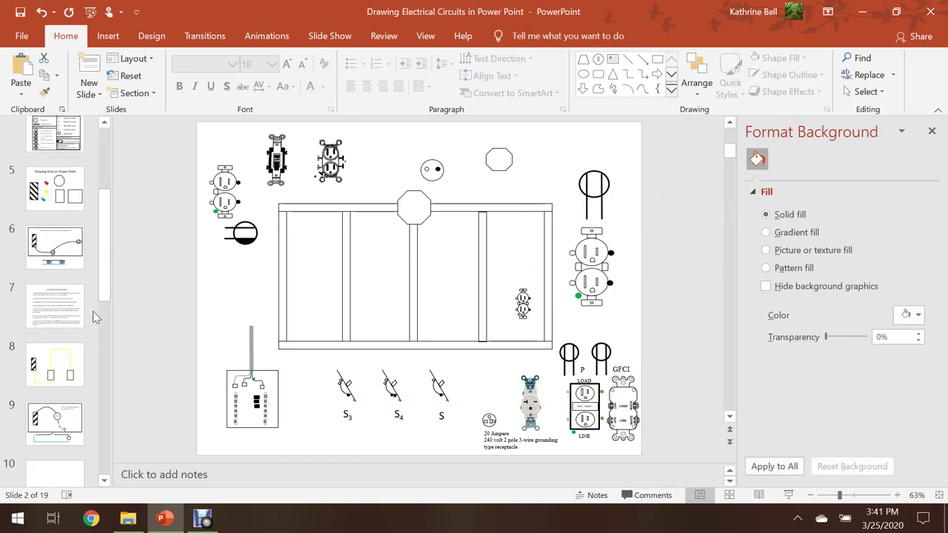
{"action": "left_click", "coordinate": [74, 371]}
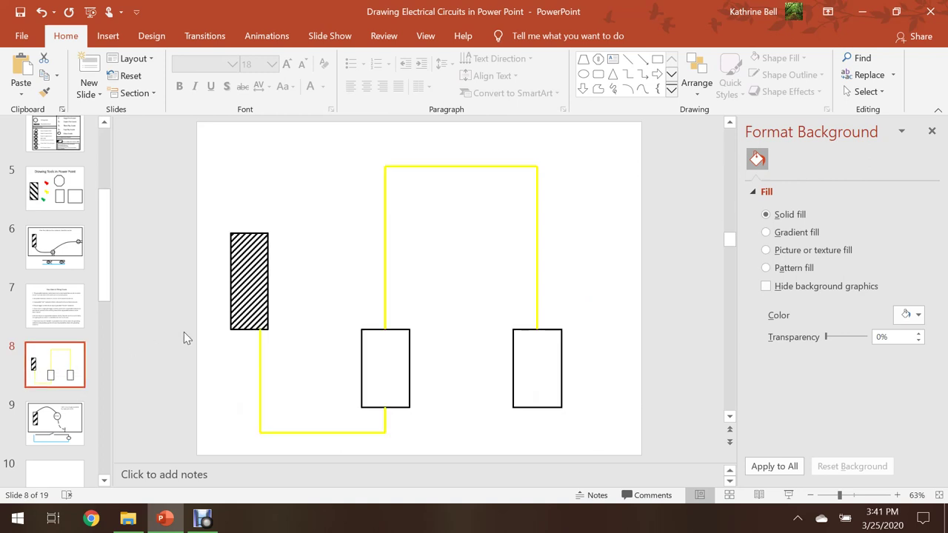
{"action": "right_click", "coordinate": [410, 272]}
{"action": "left_click", "coordinate": [432, 301]}
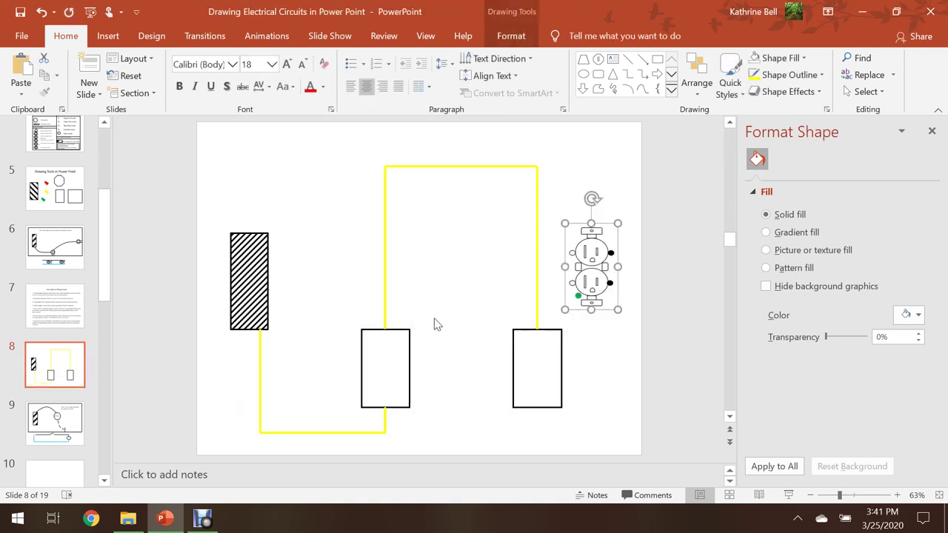
{"action": "left_click_drag", "start_coordinate": [603, 255], "coordinate": [629, 348]}
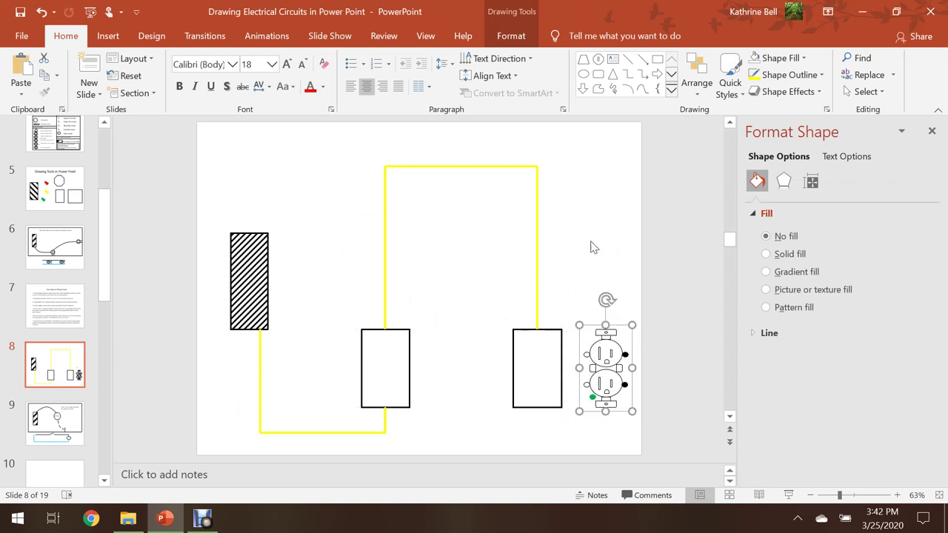
Paste a second outlet copy and move it between the two boxes
{"action": "right_click", "coordinate": [449, 275]}
{"action": "left_click", "coordinate": [477, 299]}
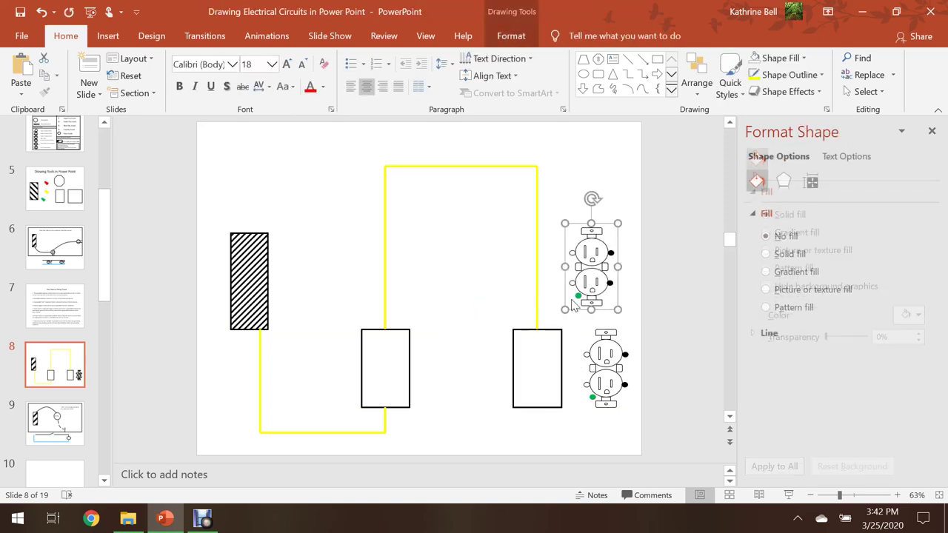
{"action": "left_click_drag", "start_coordinate": [605, 222], "coordinate": [472, 328]}
{"action": "left_click", "coordinate": [614, 261]}
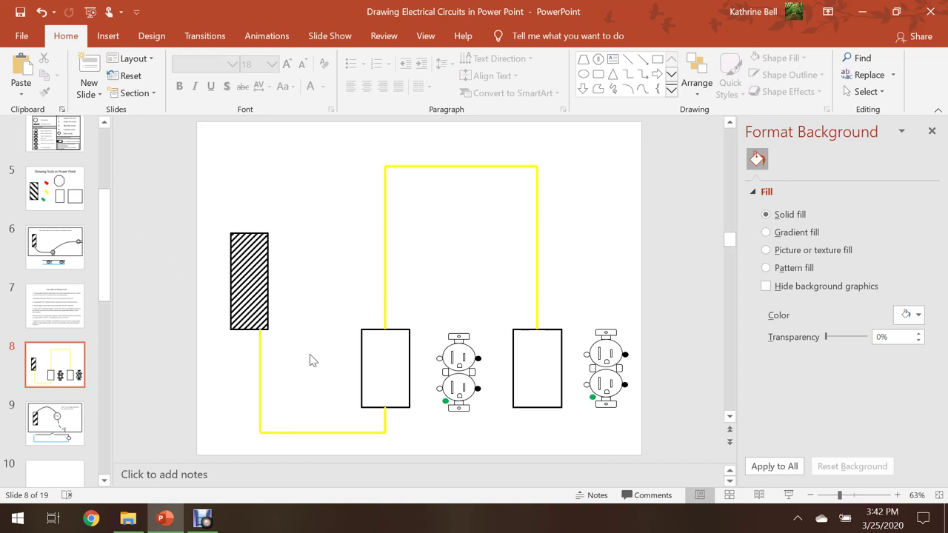
{"action": "left_click", "coordinate": [109, 35]}
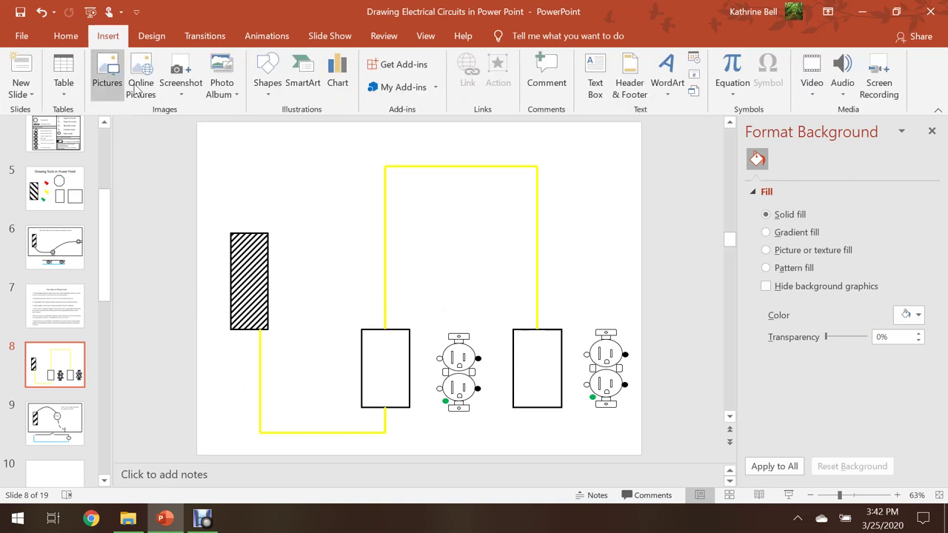
Draw a light blue curve from the left box's bottom edge bending up to the left
{"action": "left_click", "coordinate": [267, 74]}
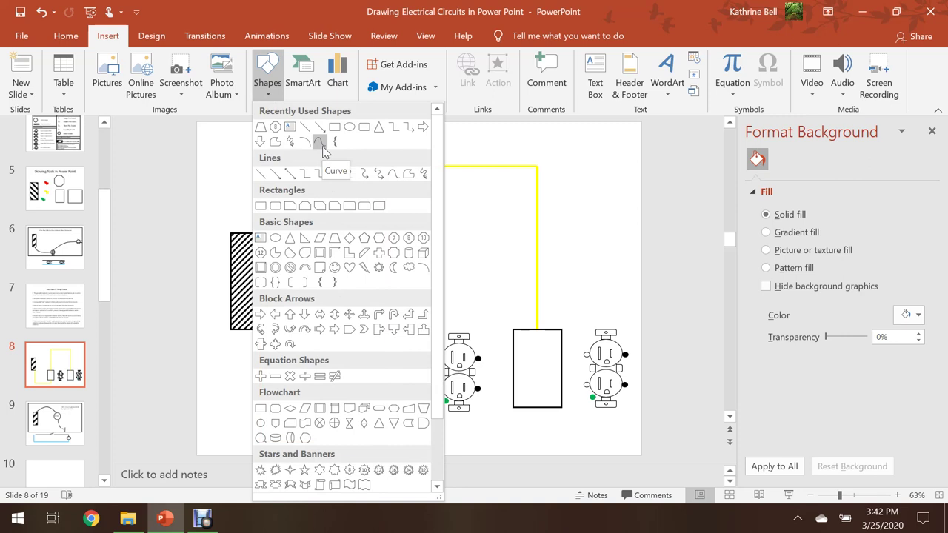
{"action": "left_click", "coordinate": [319, 140]}
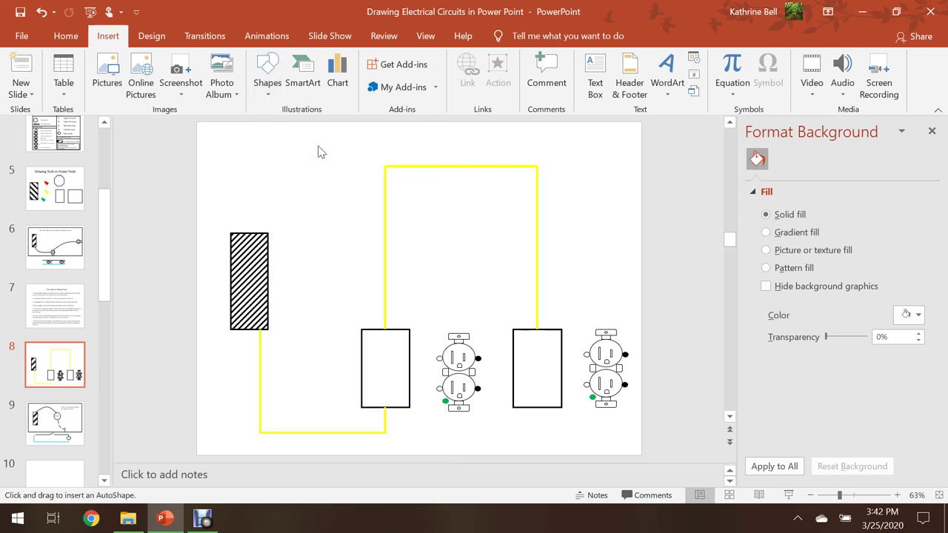
{"action": "left_click", "coordinate": [385, 407]}
{"action": "left_click", "coordinate": [367, 379]}
{"action": "double_click", "coordinate": [332, 365]}
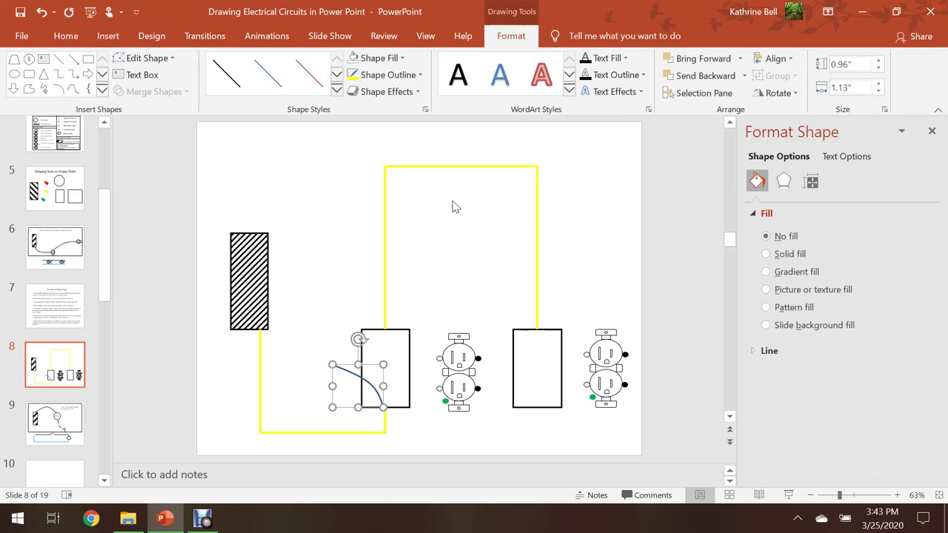
{"action": "left_click", "coordinate": [419, 74]}
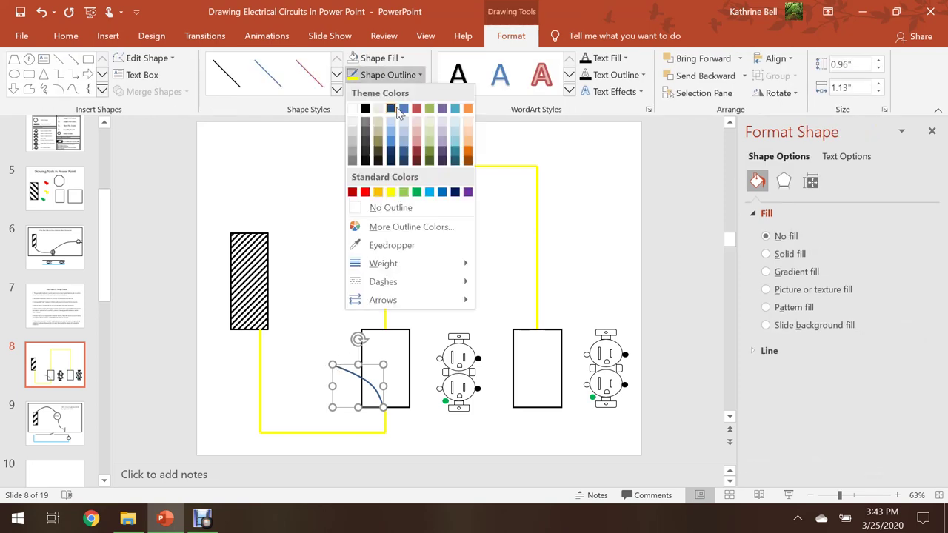
{"action": "left_click", "coordinate": [429, 191]}
{"action": "left_click", "coordinate": [432, 259]}
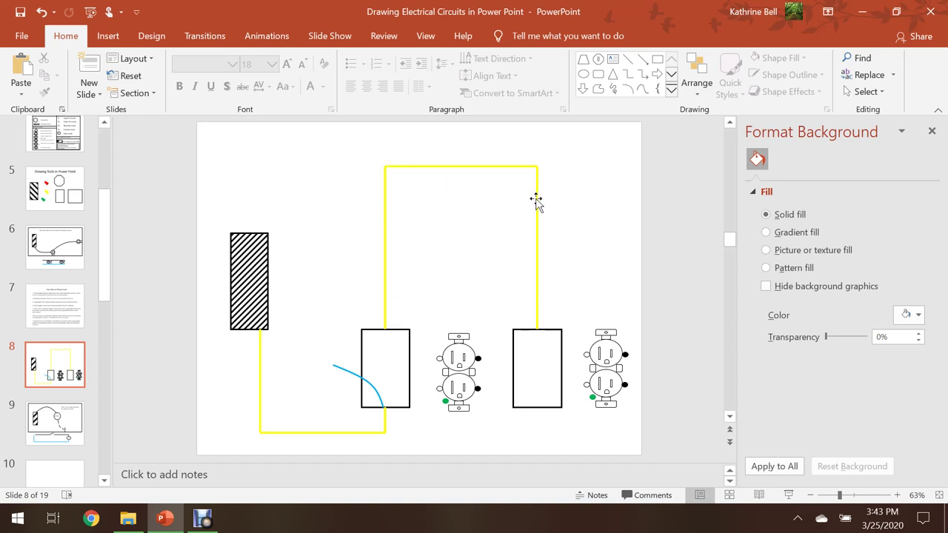
{"action": "left_click", "coordinate": [108, 37]}
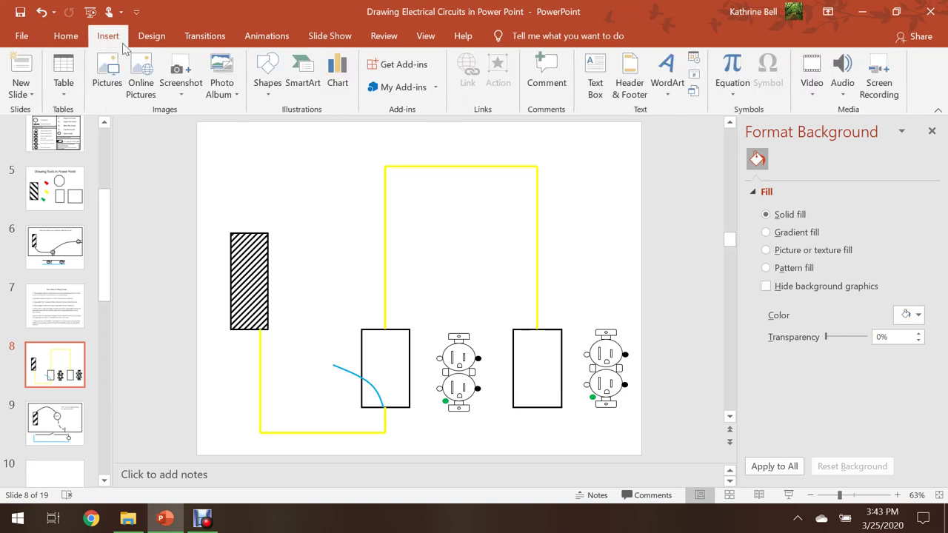
Draw a curve from the left box's top edge whose tip meets the first curve
{"action": "left_click", "coordinate": [269, 83]}
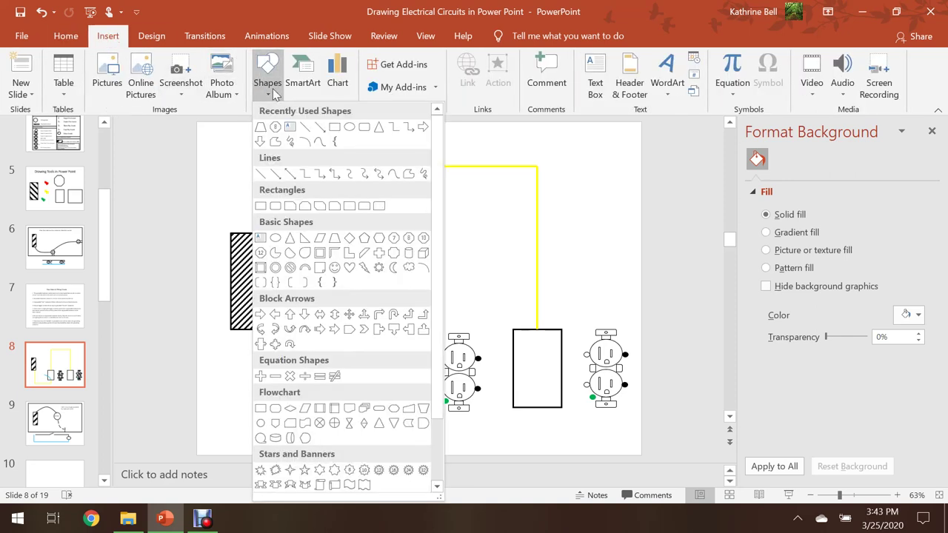
{"action": "left_click", "coordinate": [319, 143]}
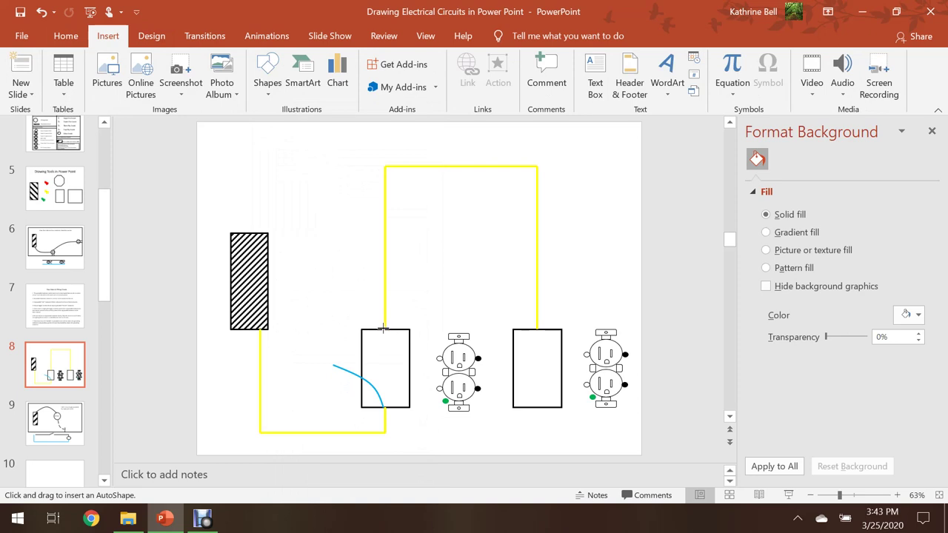
{"action": "mouse_move", "coordinate": [384, 328]}
{"action": "left_mouse_down"}
{"action": "mouse_move", "coordinate": [361, 372]}
{"action": "mouse_move", "coordinate": [334, 364]}
{"action": "left_mouse_up"}
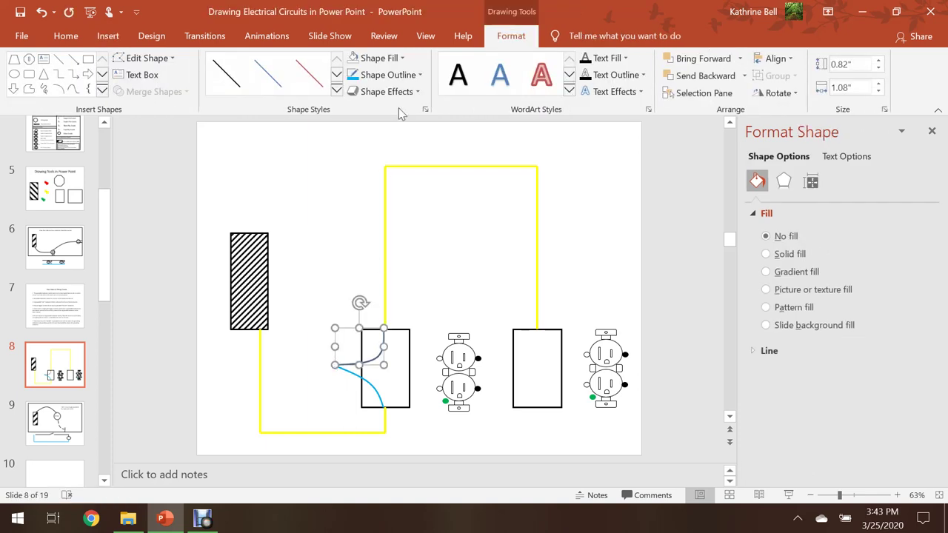
{"action": "left_click", "coordinate": [443, 205]}
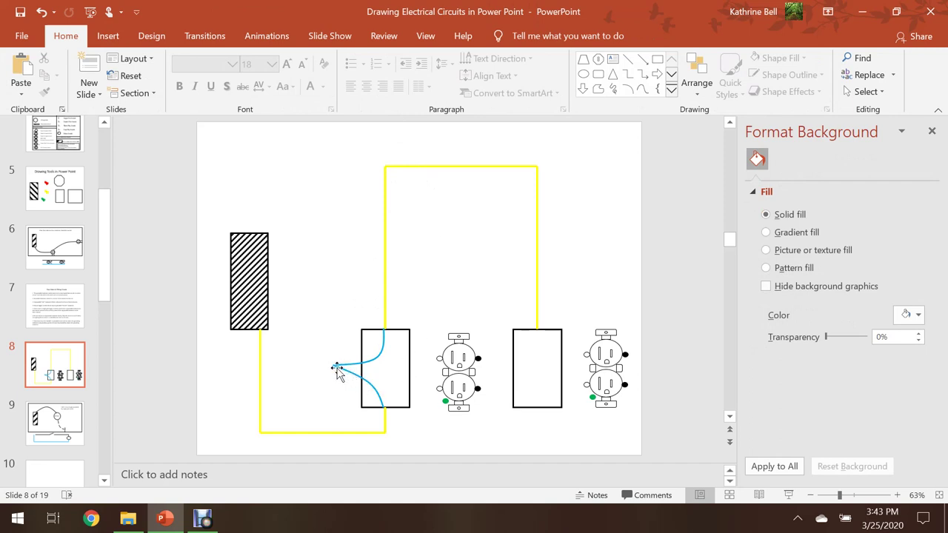
{"action": "mouse_move", "coordinate": [337, 365]}
{"action": "left_mouse_down"}
{"action": "mouse_move", "coordinate": [351, 362]}
{"action": "mouse_move", "coordinate": [342, 367]}
{"action": "left_mouse_up"}
Draw a curved wire from the curves' meeting point around to the outlet's terminal
{"action": "left_click", "coordinate": [109, 35]}
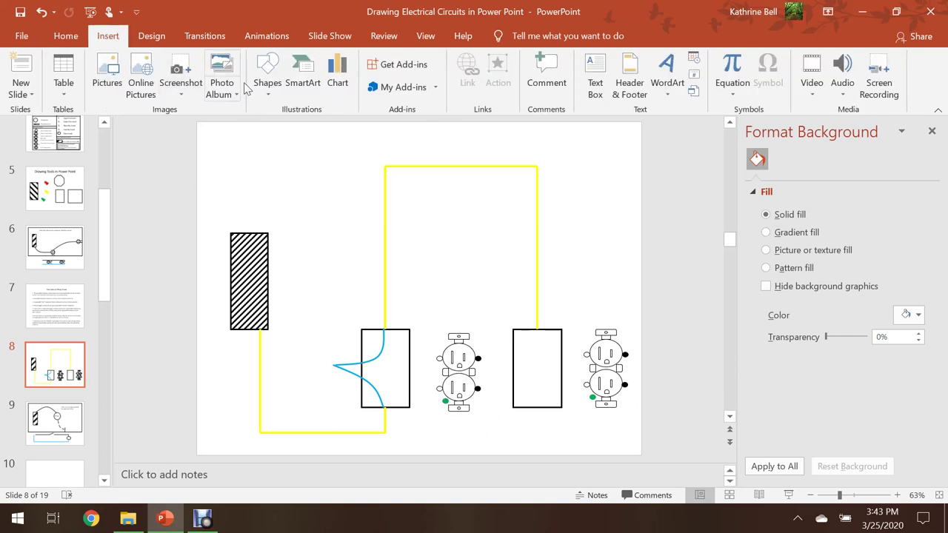
{"action": "left_click", "coordinate": [266, 74]}
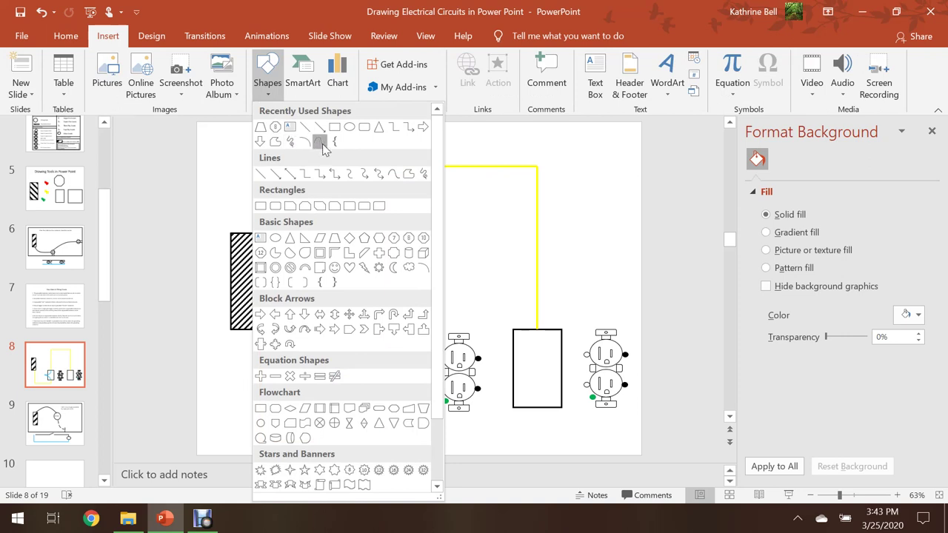
{"action": "left_click", "coordinate": [318, 142]}
{"action": "left_click", "coordinate": [334, 364]}
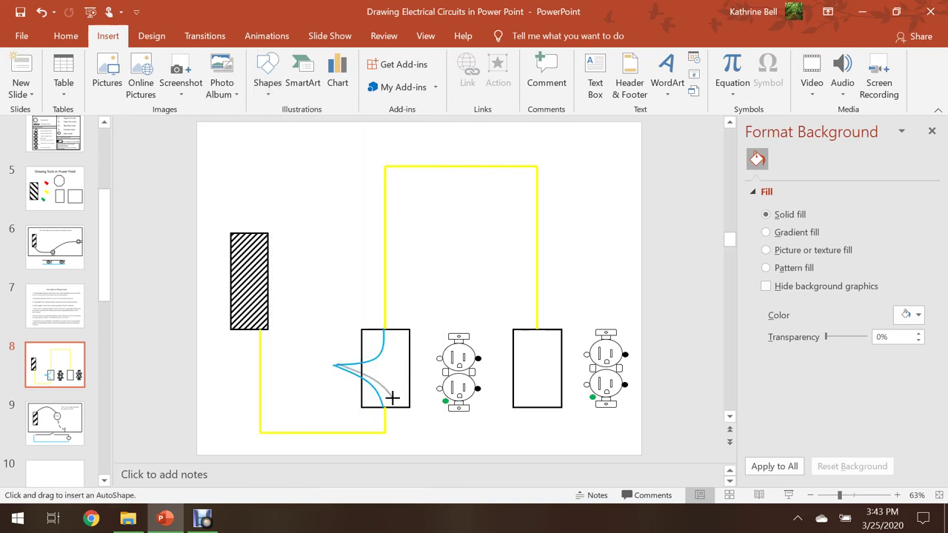
{"action": "left_click", "coordinate": [415, 413]}
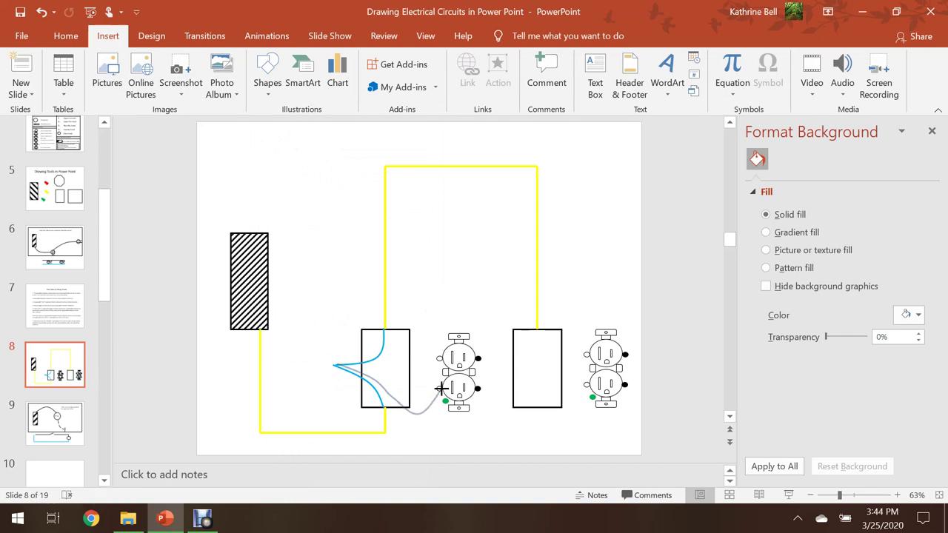
{"action": "double_click", "coordinate": [440, 388]}
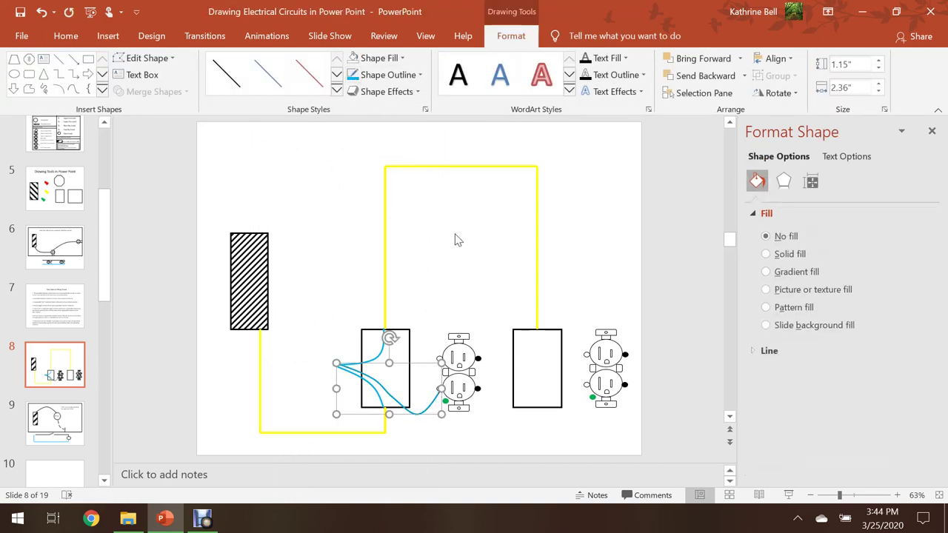
{"action": "left_click", "coordinate": [457, 240]}
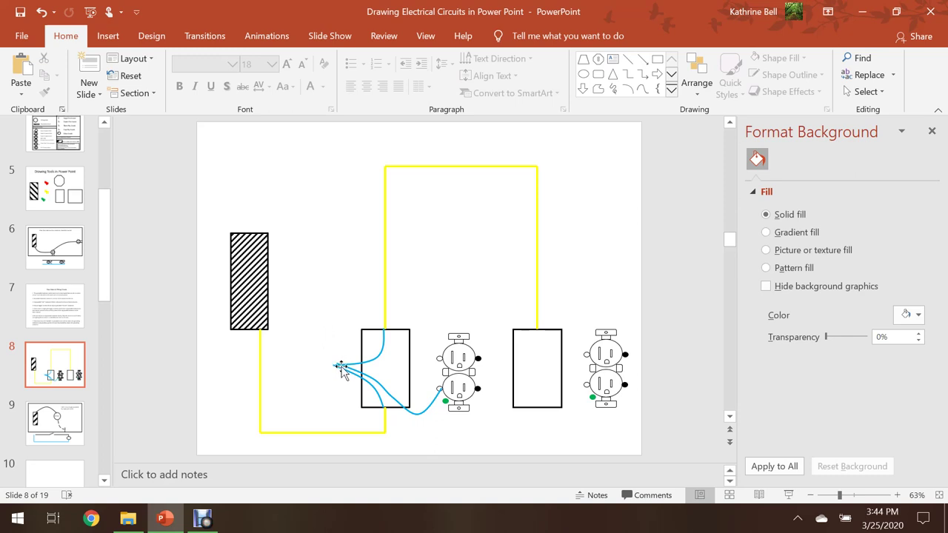
{"action": "left_click", "coordinate": [109, 38]}
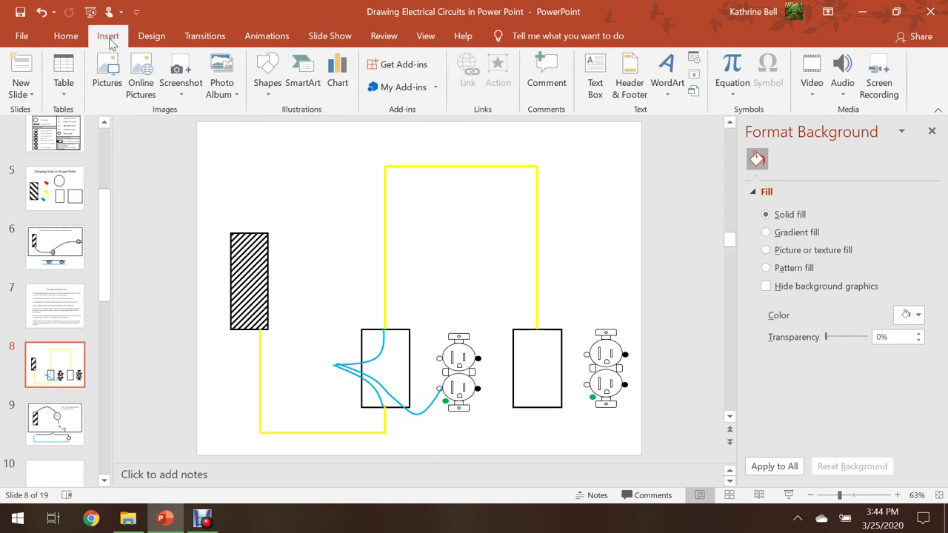
Draw a small trapezoid wire nut with red fill and outline, rotated about 90°
{"action": "left_click", "coordinate": [269, 86]}
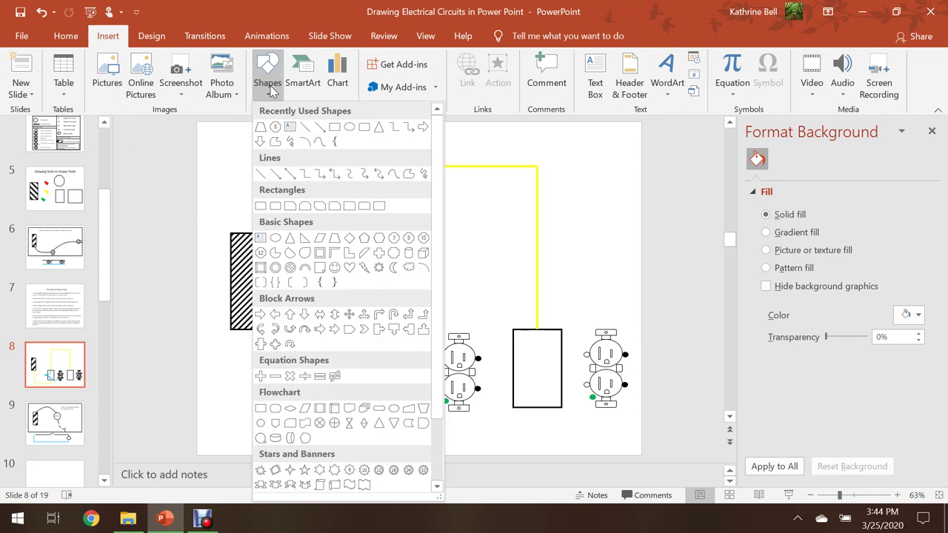
{"action": "left_click", "coordinate": [261, 128]}
{"action": "left_click_drag", "start_coordinate": [313, 213], "coordinate": [323, 233]}
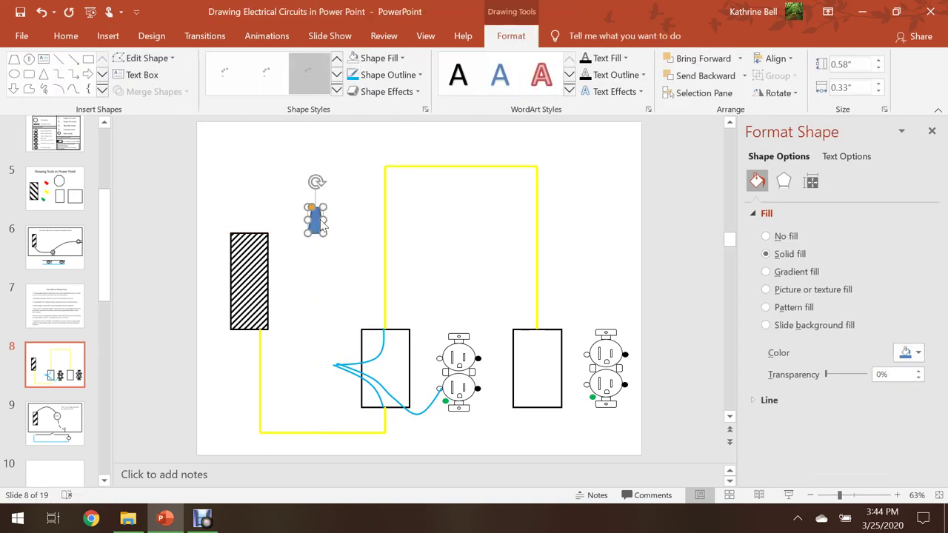
{"action": "left_click", "coordinate": [399, 58]}
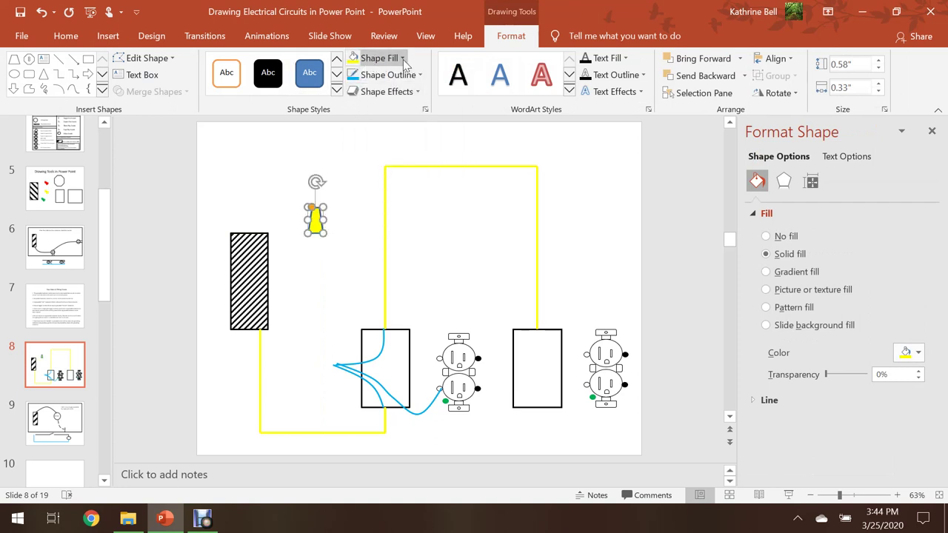
{"action": "left_click", "coordinate": [403, 61]}
{"action": "left_click", "coordinate": [368, 178]}
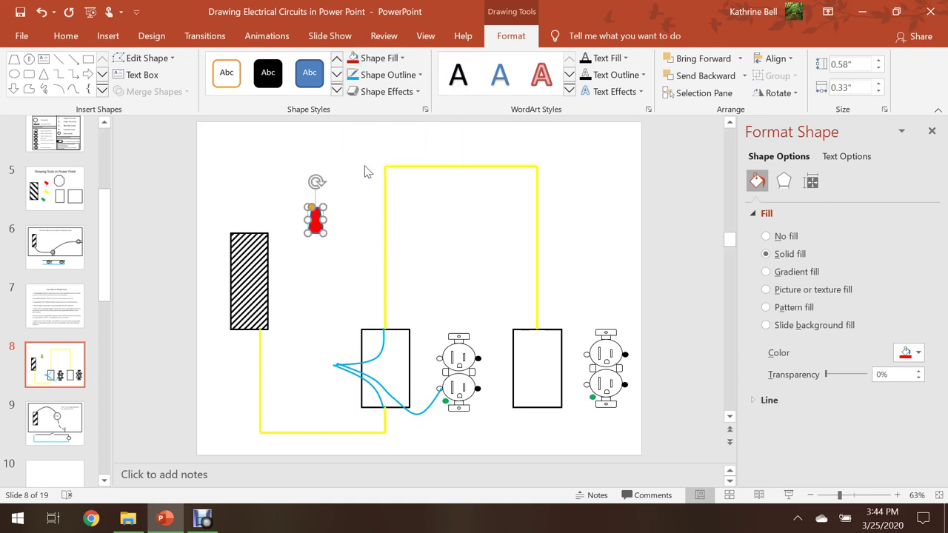
{"action": "left_click", "coordinate": [423, 81]}
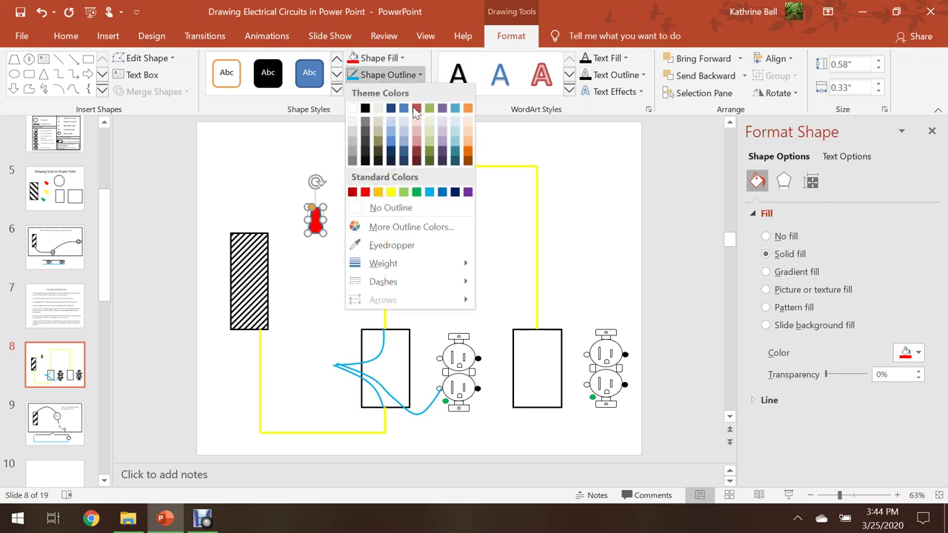
{"action": "left_click", "coordinate": [364, 195]}
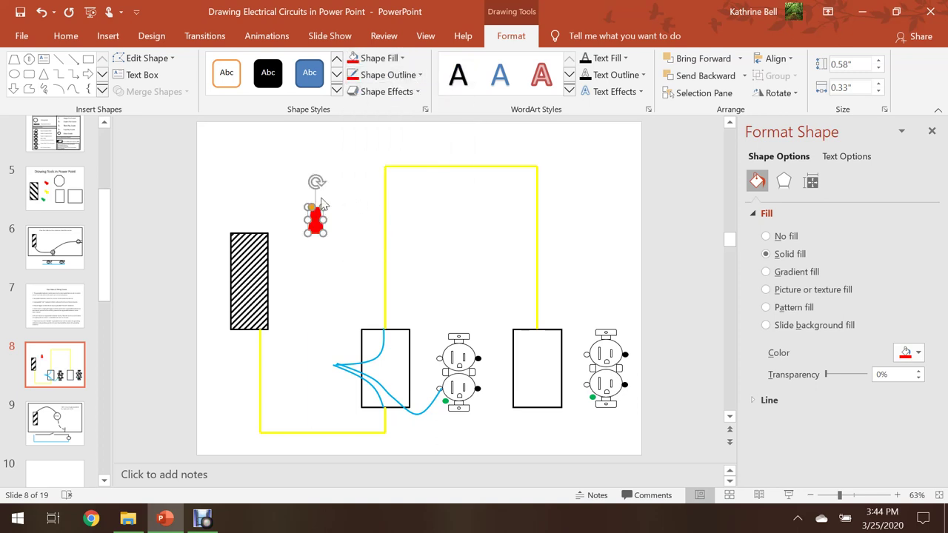
{"action": "mouse_move", "coordinate": [317, 184]}
{"action": "left_mouse_down"}
{"action": "mouse_move", "coordinate": [299, 219]}
{"action": "mouse_move", "coordinate": [319, 221]}
{"action": "mouse_move", "coordinate": [331, 366]}
{"action": "left_mouse_up"}
{"action": "left_click", "coordinate": [343, 277]}
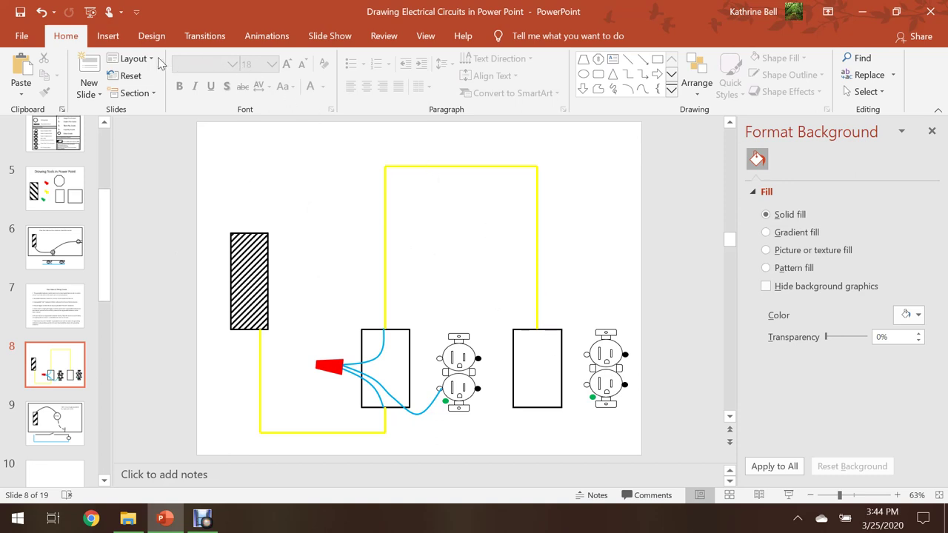
{"action": "left_click", "coordinate": [111, 37]}
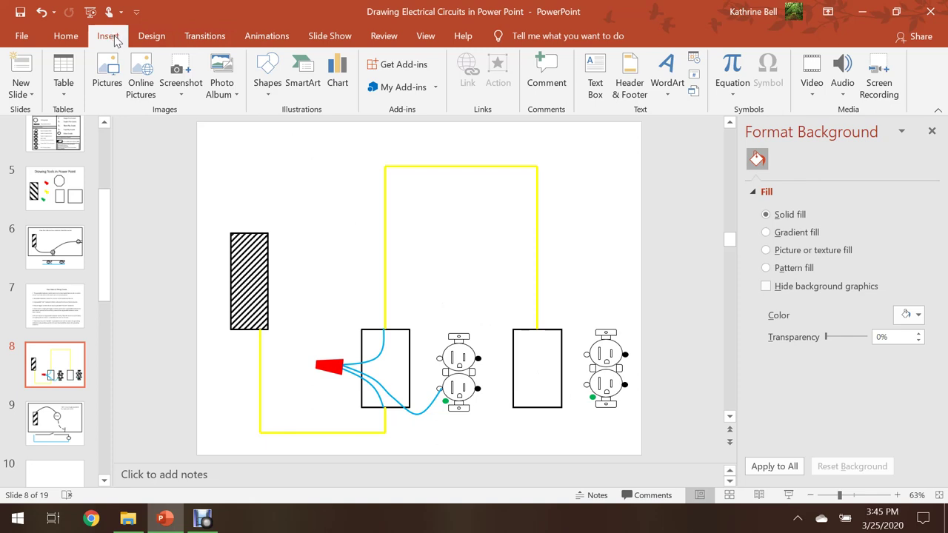
Draw a light blue arc from the right box to the second outlet
{"action": "left_click", "coordinate": [268, 80]}
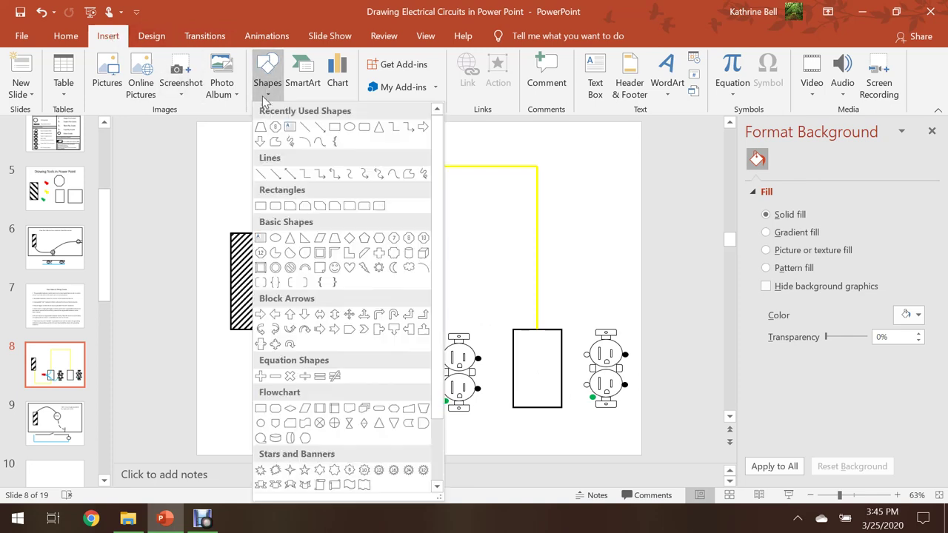
{"action": "left_click", "coordinate": [319, 141]}
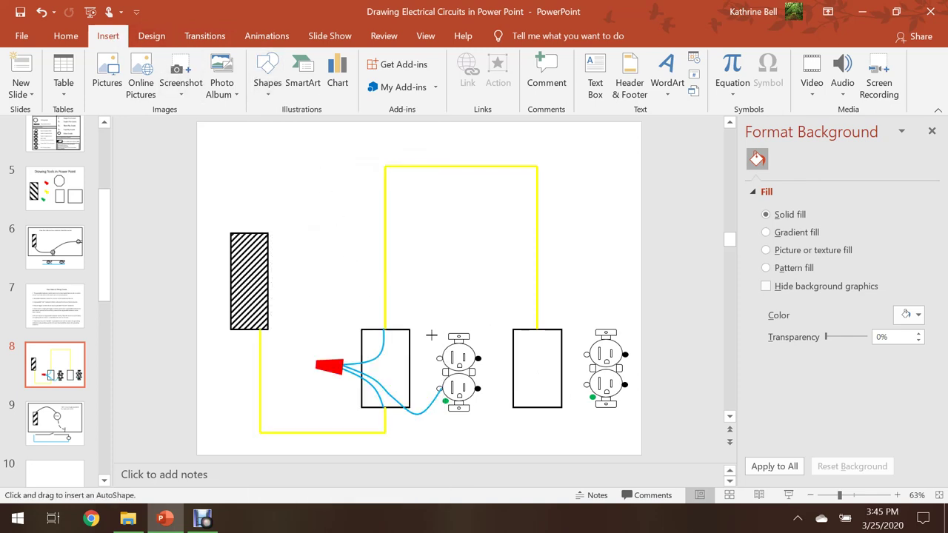
{"action": "mouse_move", "coordinate": [530, 337]}
{"action": "left_mouse_down"}
{"action": "mouse_move", "coordinate": [518, 352]}
{"action": "mouse_move", "coordinate": [523, 387]}
{"action": "mouse_move", "coordinate": [541, 398]}
{"action": "mouse_move", "coordinate": [587, 391]}
{"action": "left_mouse_up"}
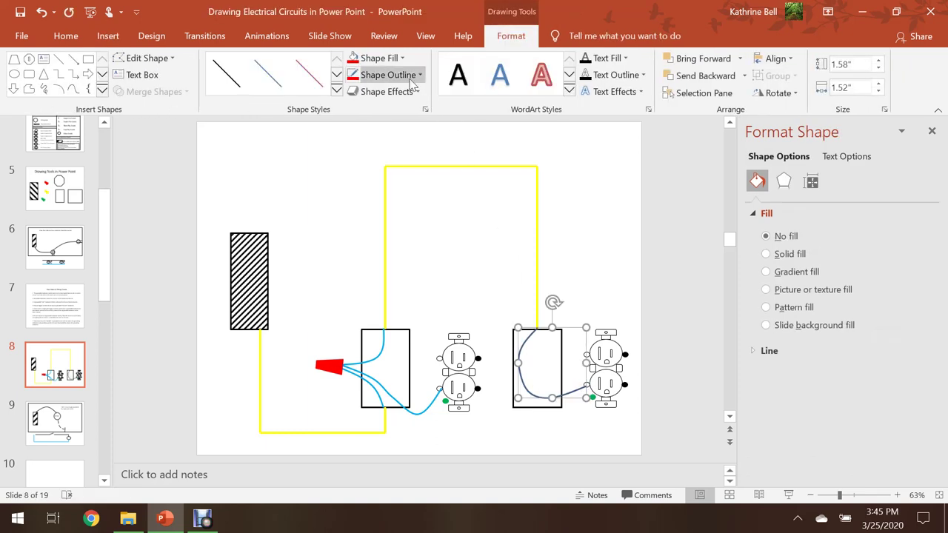
{"action": "left_click", "coordinate": [420, 77]}
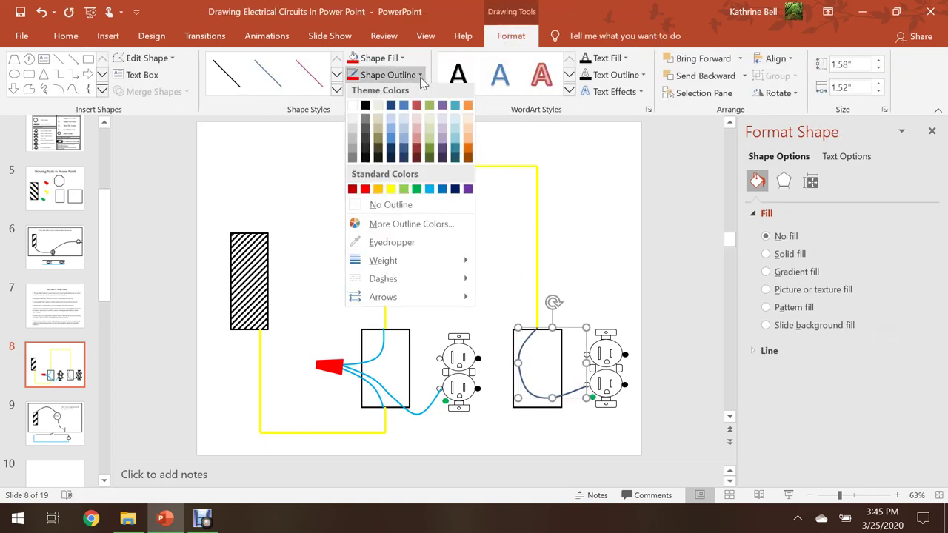
{"action": "left_click", "coordinate": [432, 192]}
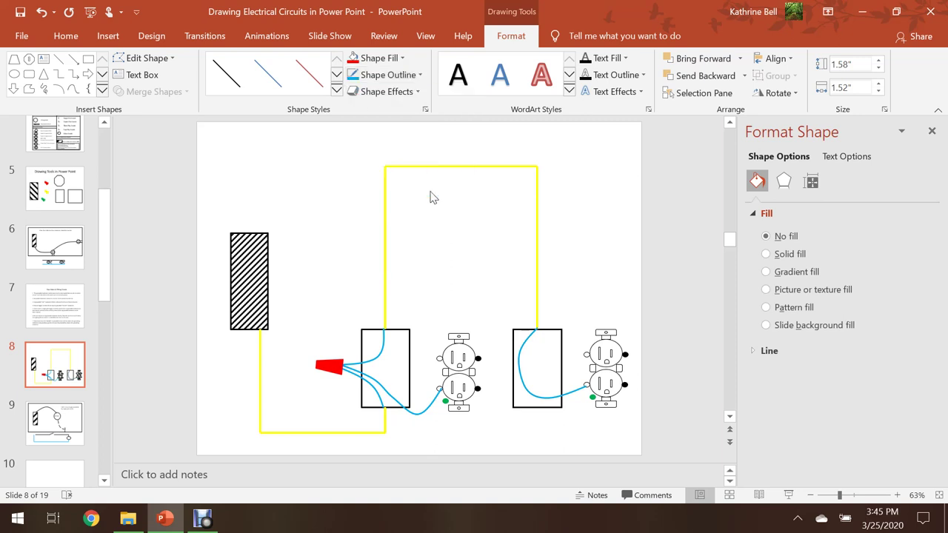
{"action": "left_click", "coordinate": [561, 218]}
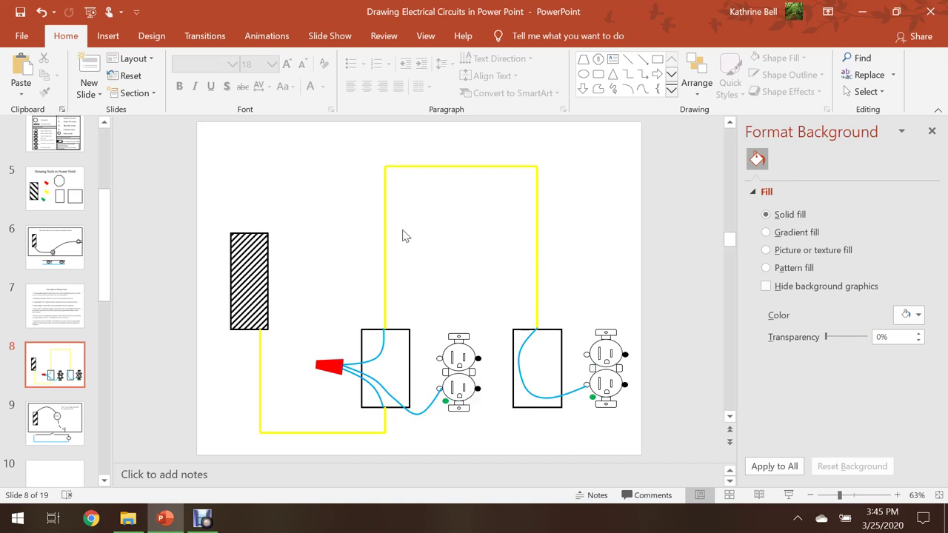
Draw a black curved wire from the left box to the first outlet
{"action": "left_click", "coordinate": [111, 37]}
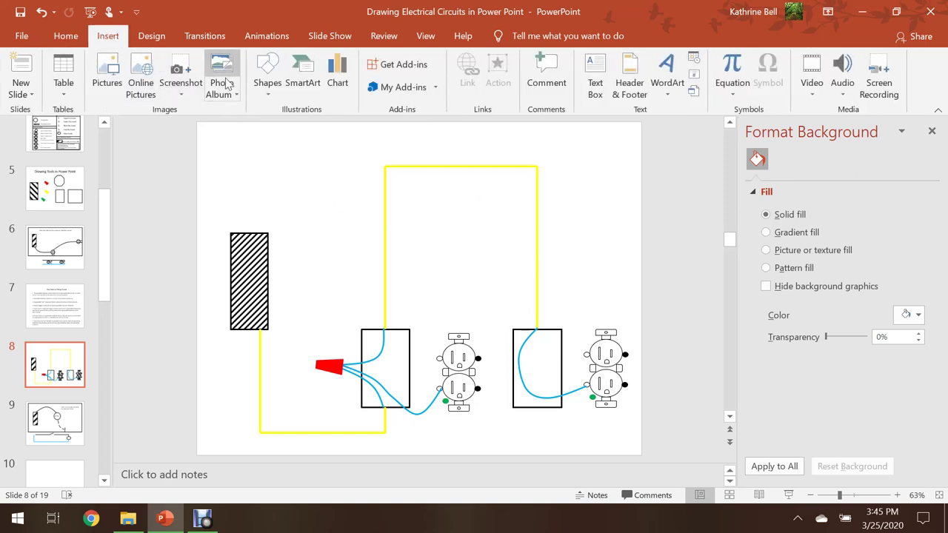
{"action": "left_click", "coordinate": [266, 74]}
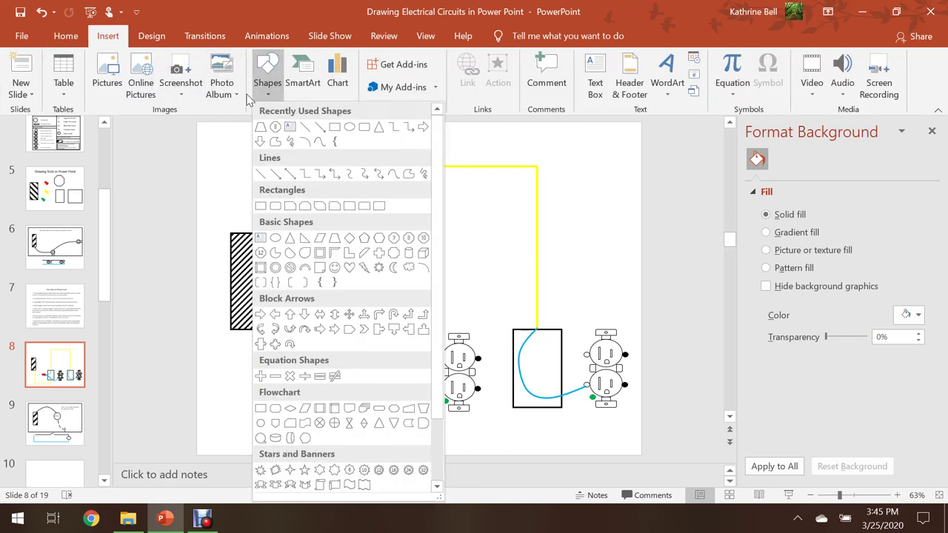
{"action": "left_click", "coordinate": [320, 142]}
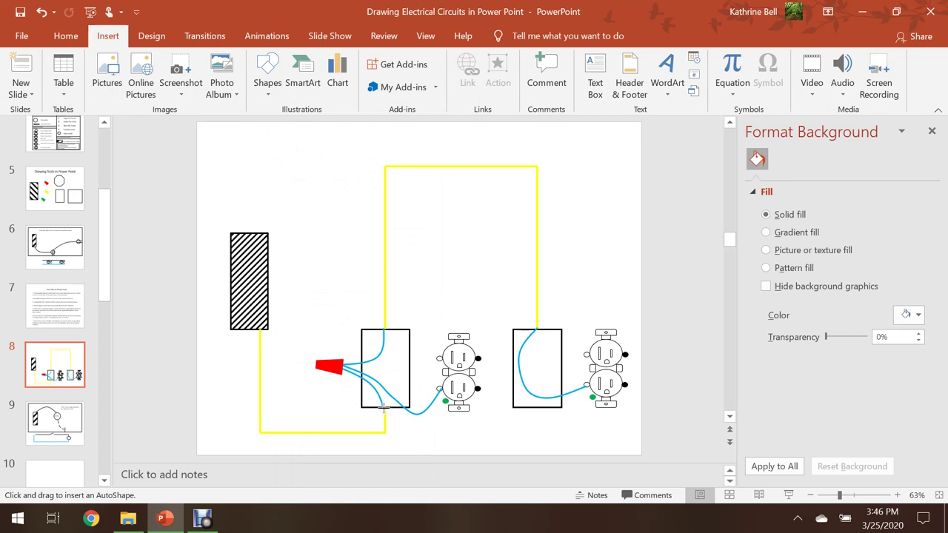
{"action": "mouse_move", "coordinate": [388, 391]}
{"action": "left_mouse_down"}
{"action": "mouse_move", "coordinate": [425, 400]}
{"action": "mouse_move", "coordinate": [436, 434]}
{"action": "mouse_move", "coordinate": [459, 444]}
{"action": "mouse_move", "coordinate": [493, 413]}
{"action": "mouse_move", "coordinate": [479, 388]}
{"action": "left_mouse_up"}
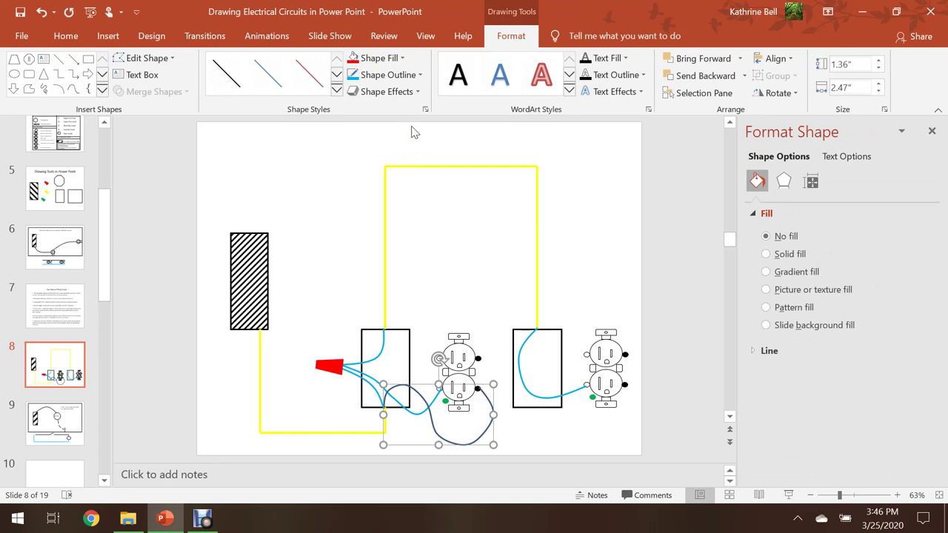
{"action": "left_click", "coordinate": [419, 75]}
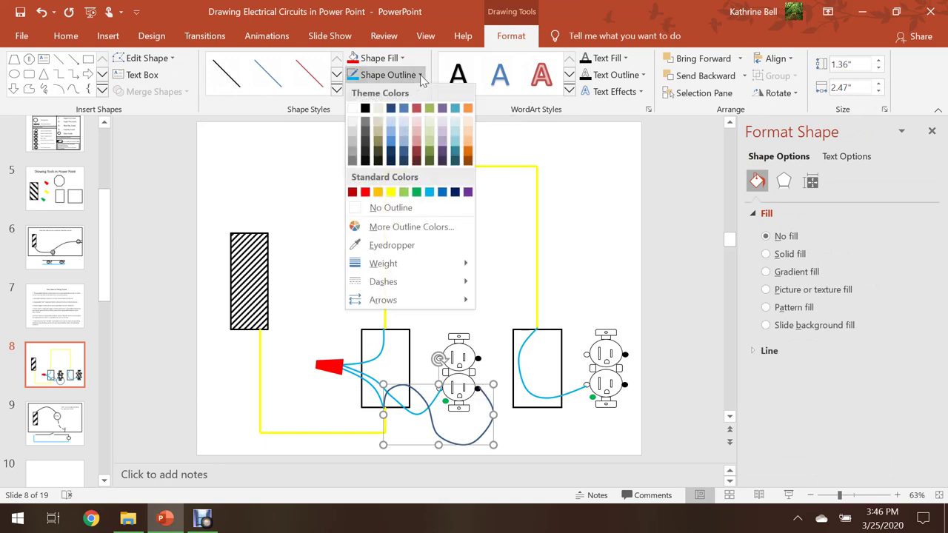
{"action": "left_click", "coordinate": [364, 108]}
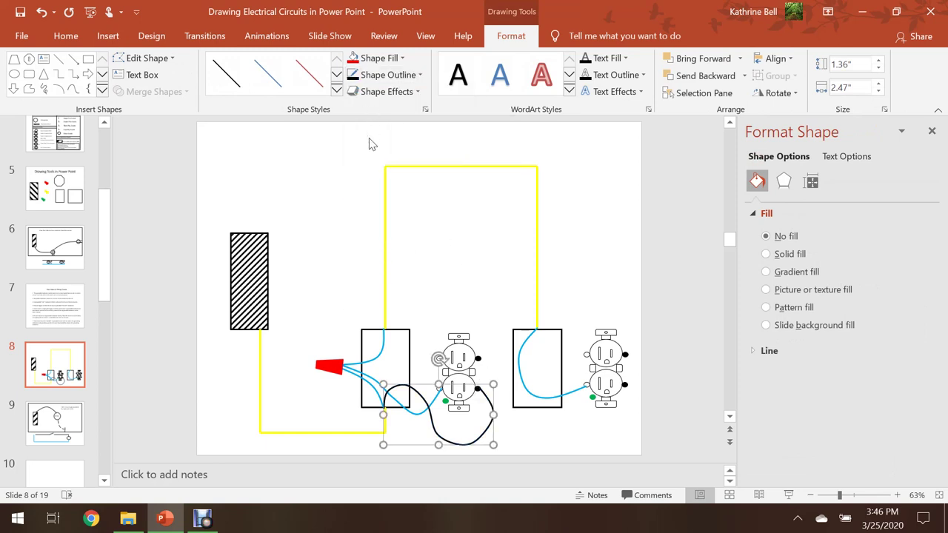
{"action": "left_click", "coordinate": [415, 215]}
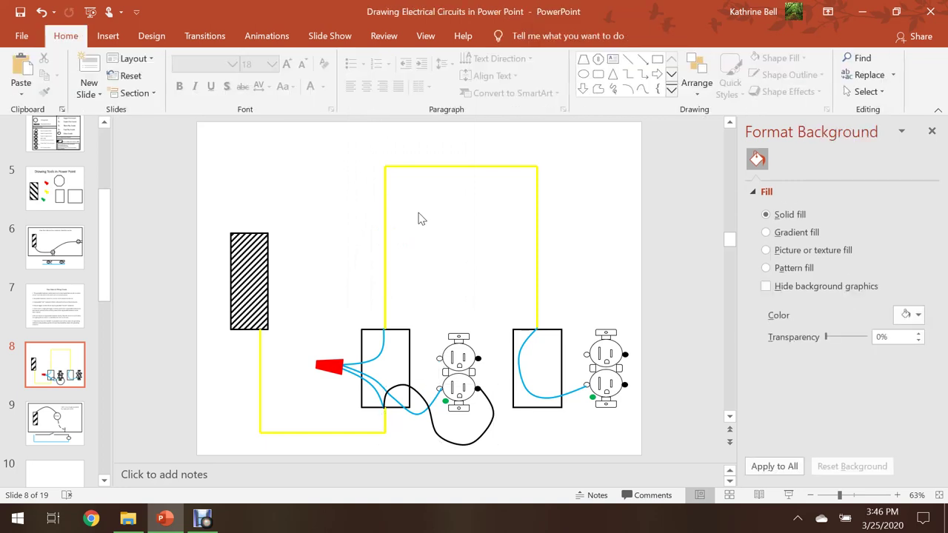
Draw a second black curved wire from the left box to the outlet's upper terminal
{"action": "left_click", "coordinate": [105, 37]}
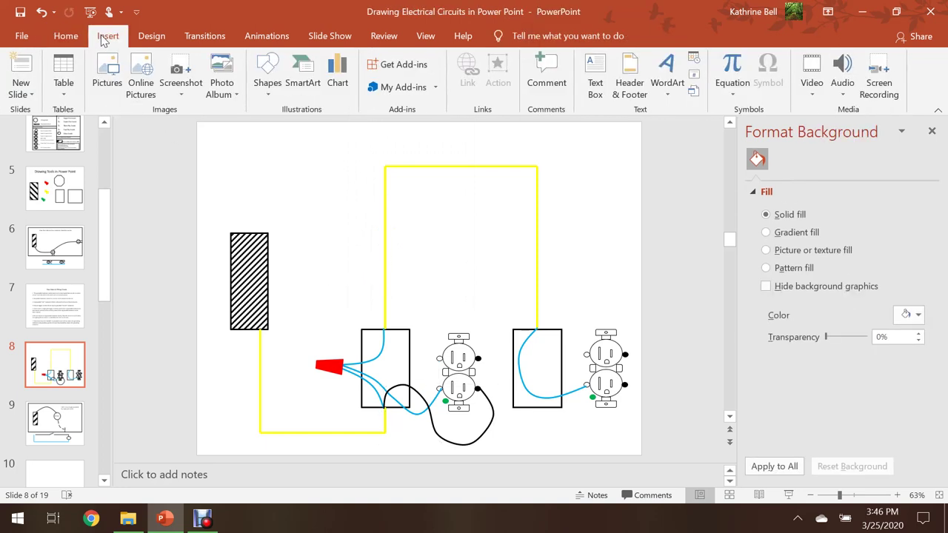
{"action": "left_click", "coordinate": [267, 80]}
{"action": "left_click", "coordinate": [314, 140]}
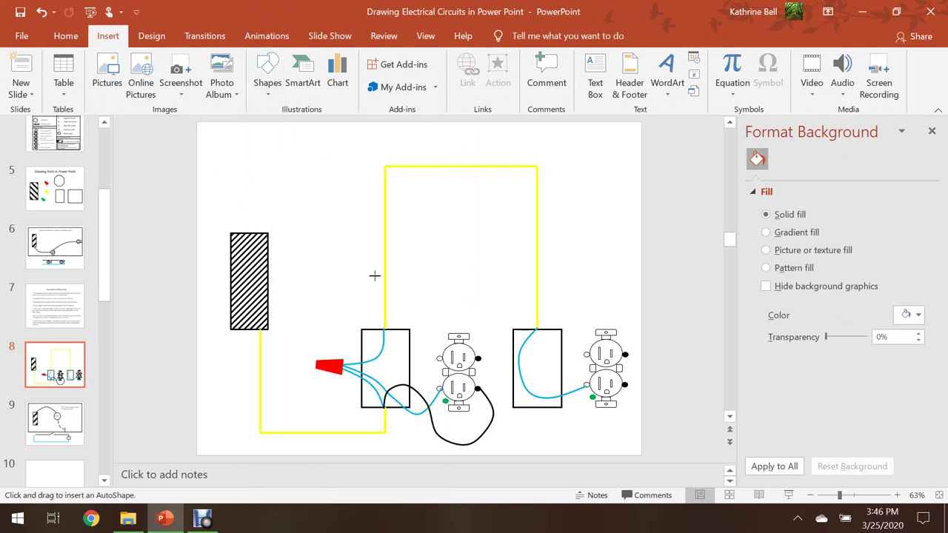
{"action": "mouse_move", "coordinate": [478, 358]}
{"action": "left_mouse_down"}
{"action": "mouse_move", "coordinate": [491, 335]}
{"action": "mouse_move", "coordinate": [478, 311]}
{"action": "mouse_move", "coordinate": [452, 304]}
{"action": "mouse_move", "coordinate": [412, 354]}
{"action": "mouse_move", "coordinate": [387, 349]}
{"action": "mouse_move", "coordinate": [382, 333]}
{"action": "left_mouse_up"}
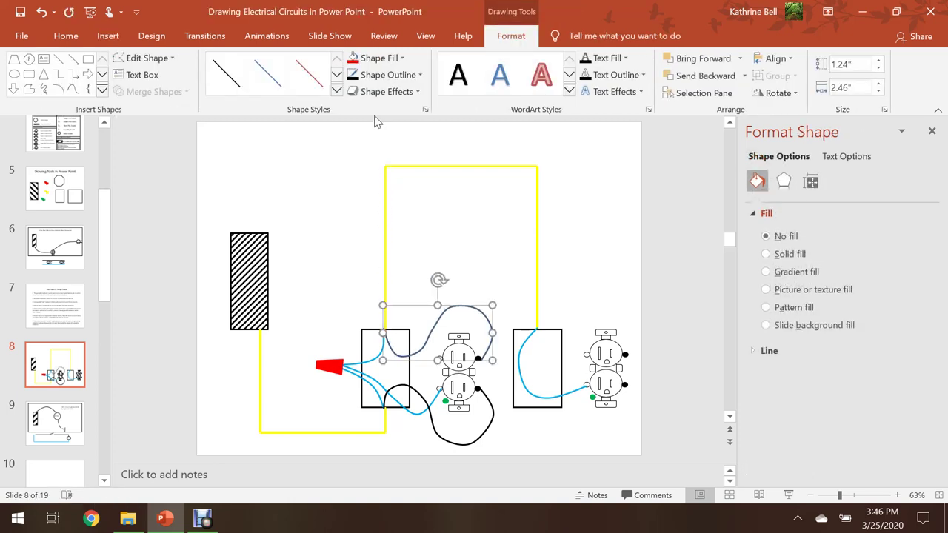
{"action": "left_click", "coordinate": [353, 75]}
{"action": "left_click", "coordinate": [415, 197]}
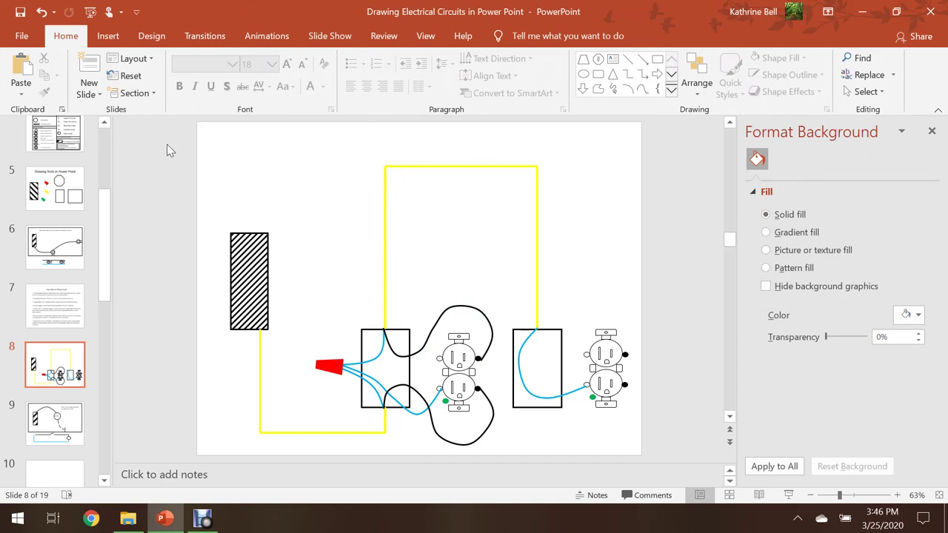
Draw a black curved wire from the right box to the second outlet's terminal
{"action": "left_click", "coordinate": [110, 36]}
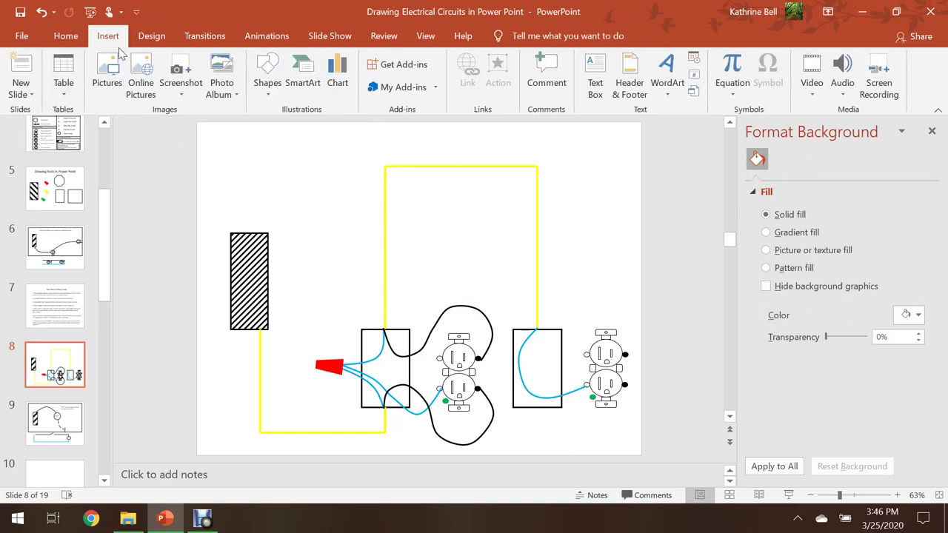
{"action": "left_click", "coordinate": [267, 81]}
{"action": "left_click", "coordinate": [321, 145]}
{"action": "mouse_move", "coordinate": [534, 327]}
{"action": "left_mouse_down"}
{"action": "mouse_move", "coordinate": [567, 427]}
{"action": "mouse_move", "coordinate": [605, 436]}
{"action": "mouse_move", "coordinate": [623, 425]}
{"action": "mouse_move", "coordinate": [627, 385]}
{"action": "left_mouse_up"}
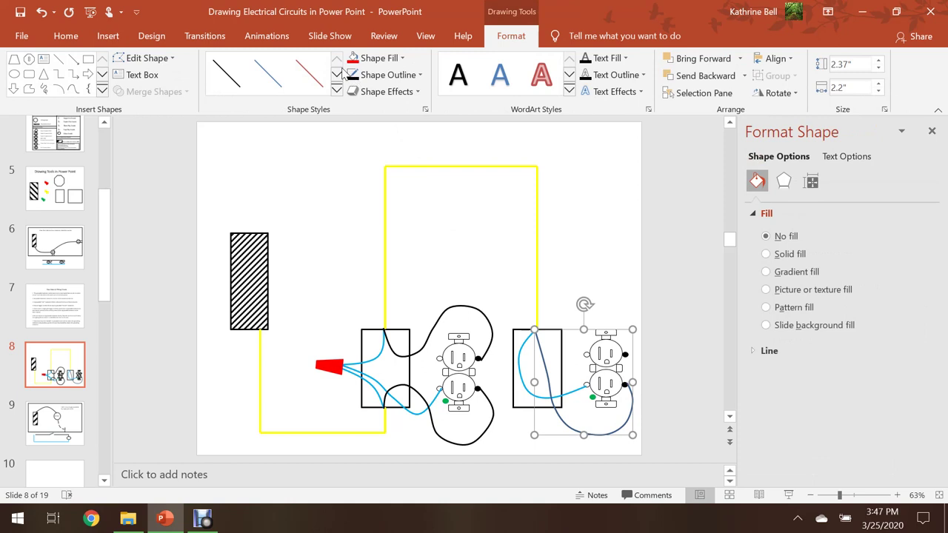
{"action": "left_click", "coordinate": [352, 75]}
{"action": "left_click", "coordinate": [581, 194]}
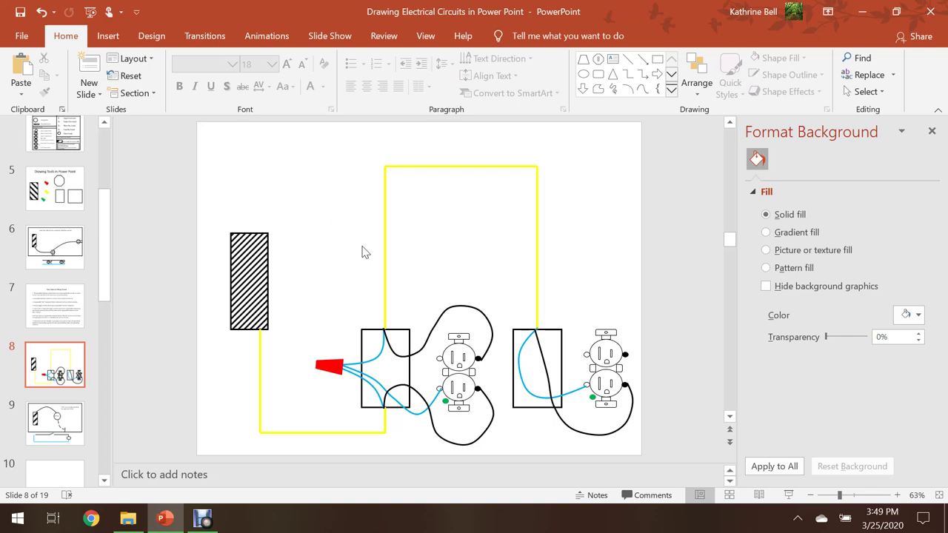
Draw a freeform curved wire from inside the left junction box and outline it green
{"action": "left_click", "coordinate": [111, 37]}
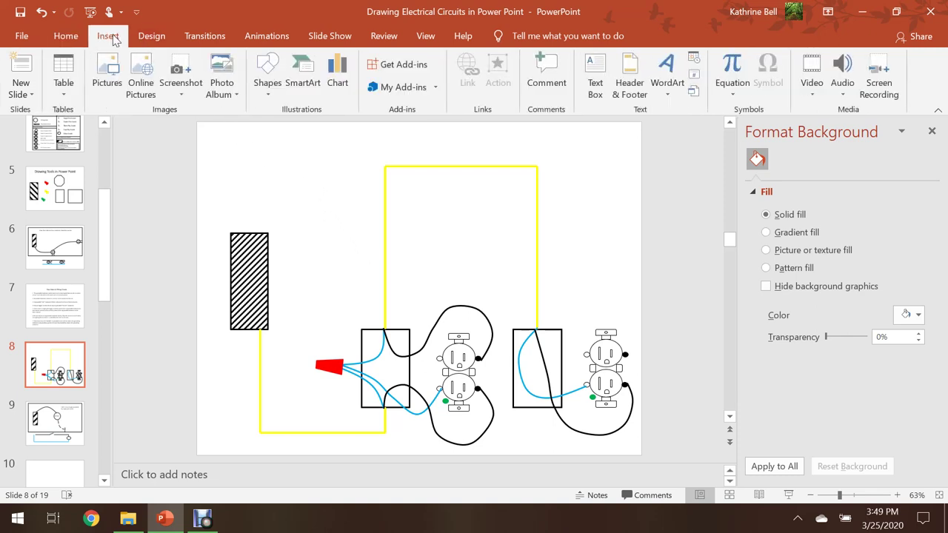
{"action": "left_click", "coordinate": [271, 98]}
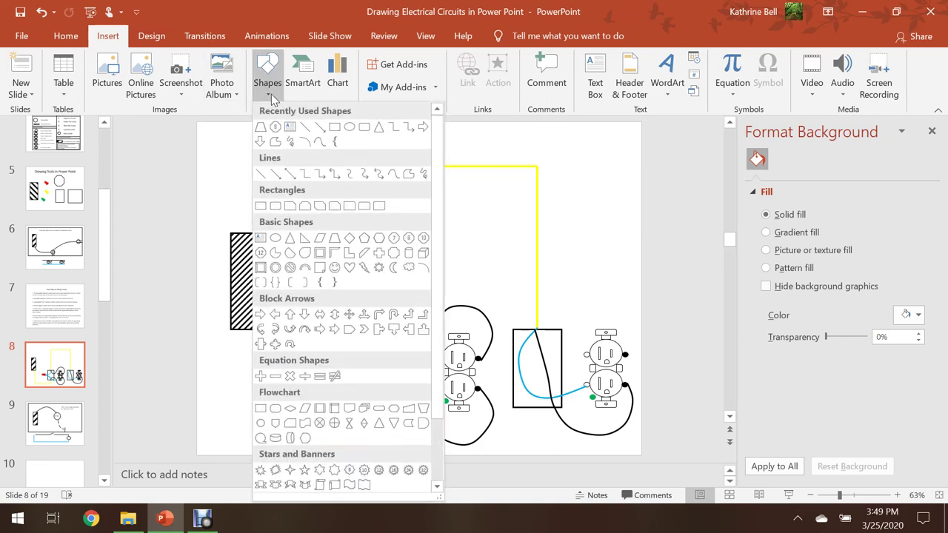
{"action": "left_click", "coordinate": [319, 141]}
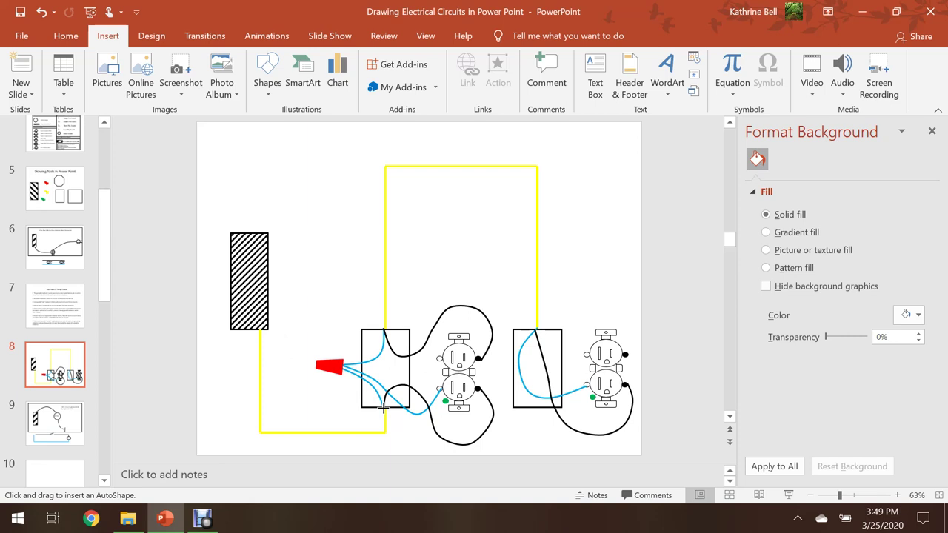
{"action": "mouse_move", "coordinate": [385, 392]}
{"action": "left_mouse_down"}
{"action": "mouse_move", "coordinate": [403, 364]}
{"action": "mouse_move", "coordinate": [426, 364]}
{"action": "left_mouse_up"}
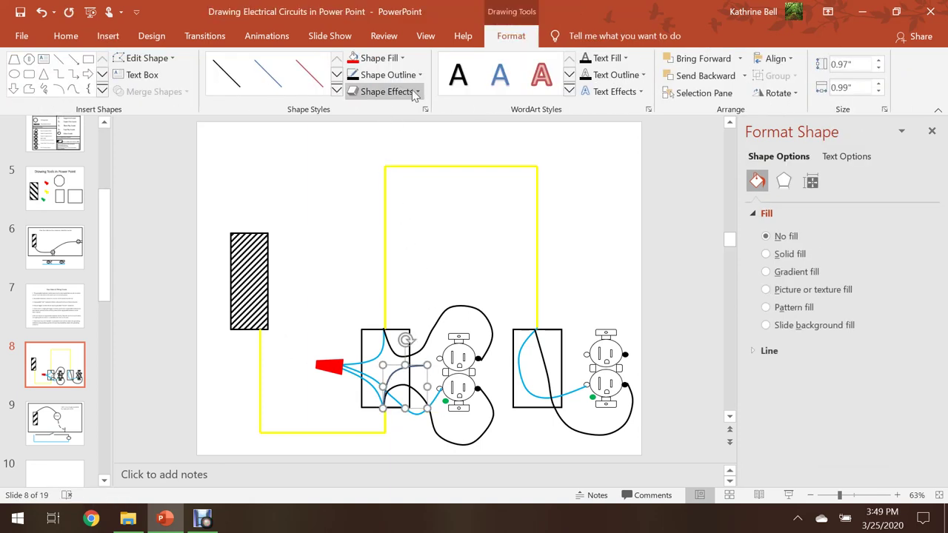
{"action": "left_click", "coordinate": [423, 75]}
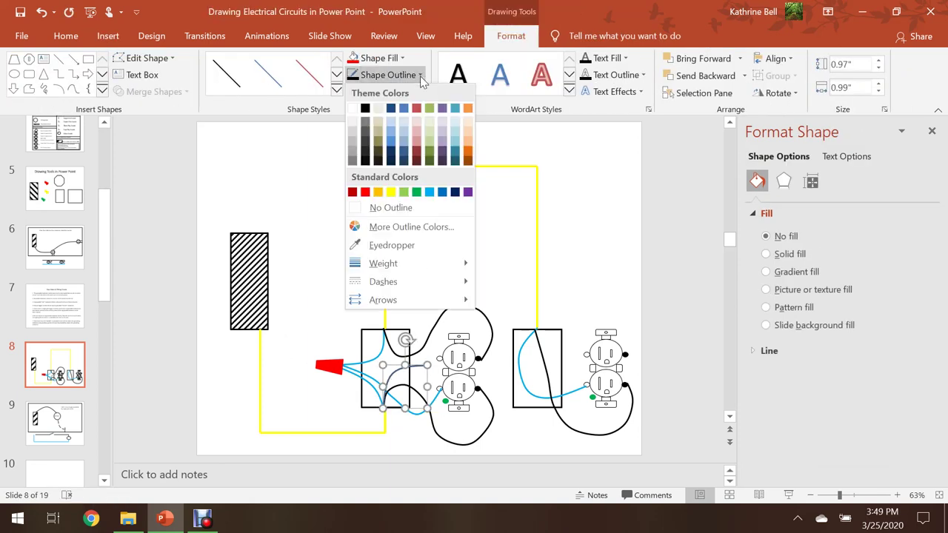
{"action": "left_click", "coordinate": [418, 191]}
{"action": "left_click", "coordinate": [463, 219]}
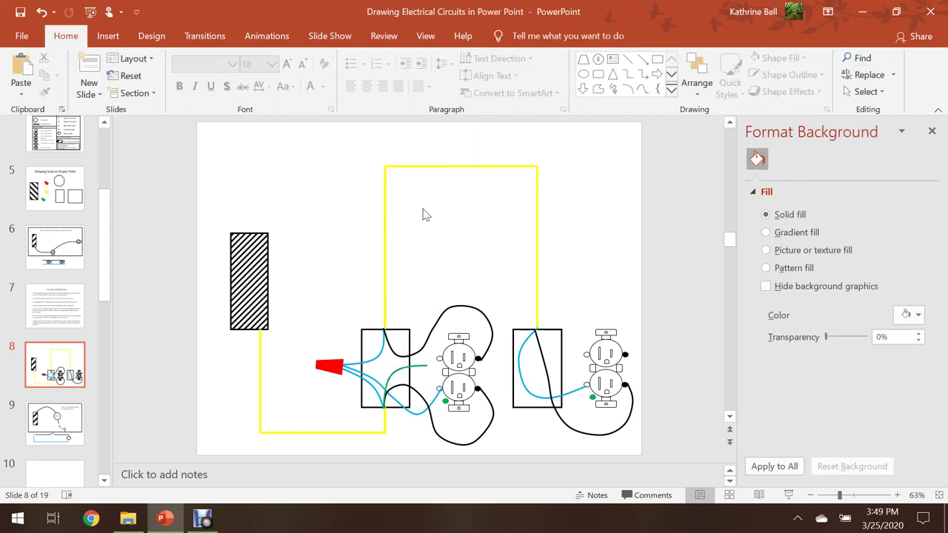
Draw a second green curved wire from the box's top edge toward the upper outlet
{"action": "left_click", "coordinate": [108, 35]}
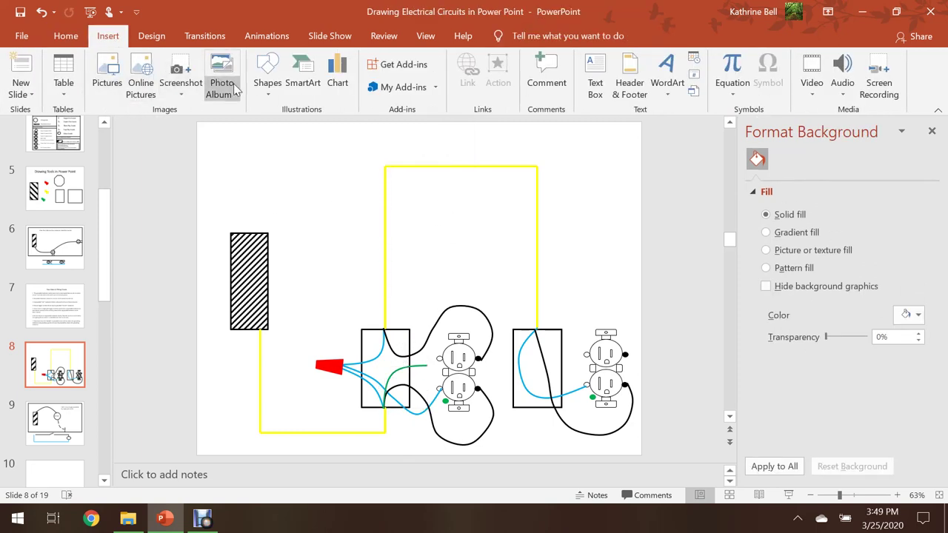
{"action": "left_click", "coordinate": [270, 90]}
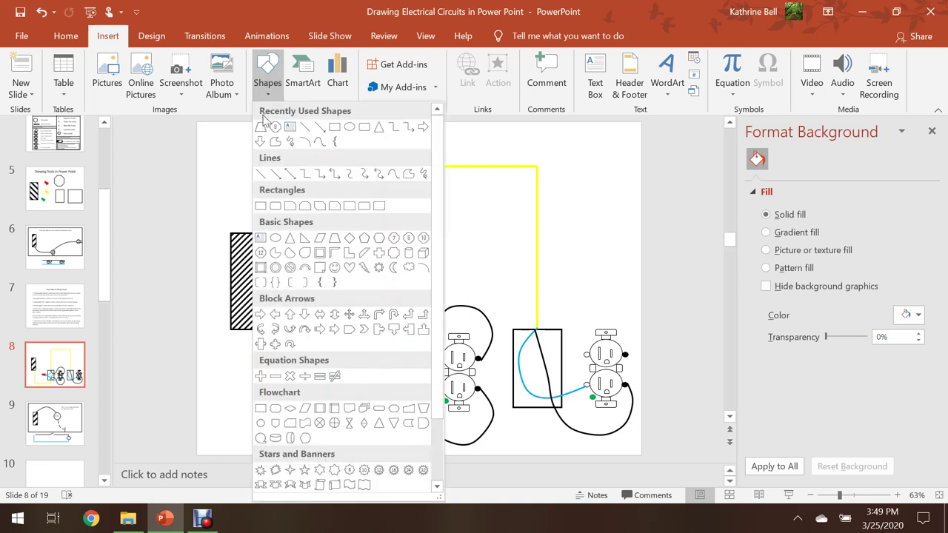
{"action": "left_click", "coordinate": [318, 141]}
{"action": "mouse_move", "coordinate": [383, 326]}
{"action": "left_mouse_down"}
{"action": "mouse_move", "coordinate": [396, 363]}
{"action": "mouse_move", "coordinate": [425, 363]}
{"action": "left_mouse_up"}
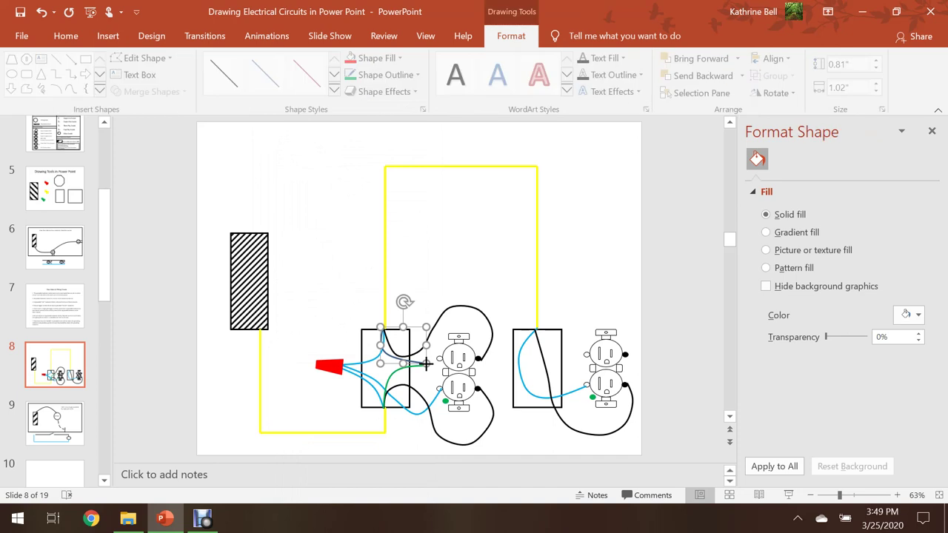
{"action": "left_click", "coordinate": [353, 74]}
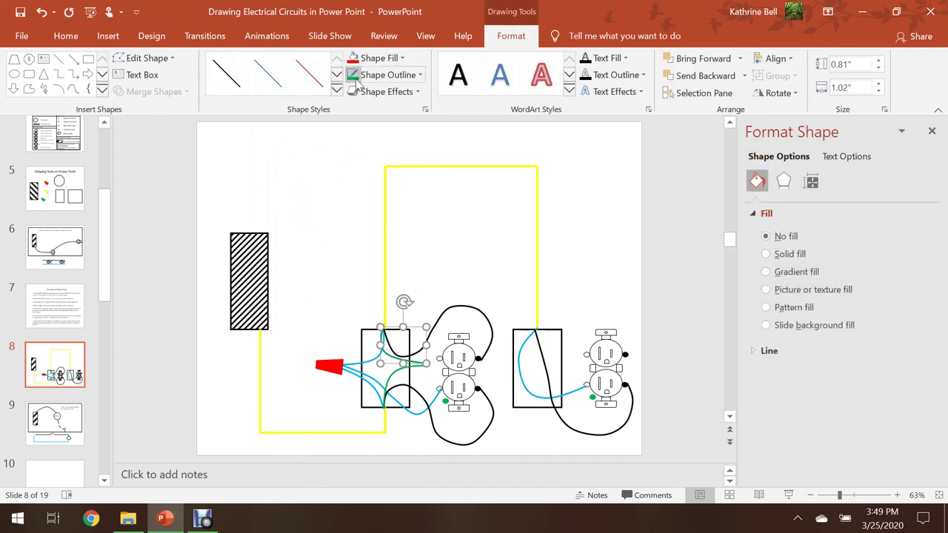
{"action": "left_click", "coordinate": [436, 212]}
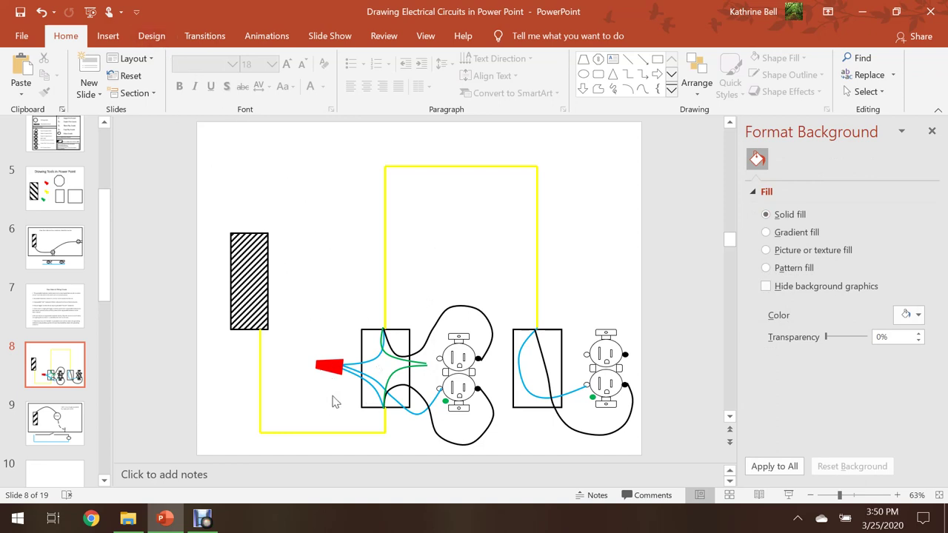
{"action": "left_click", "coordinate": [456, 385]}
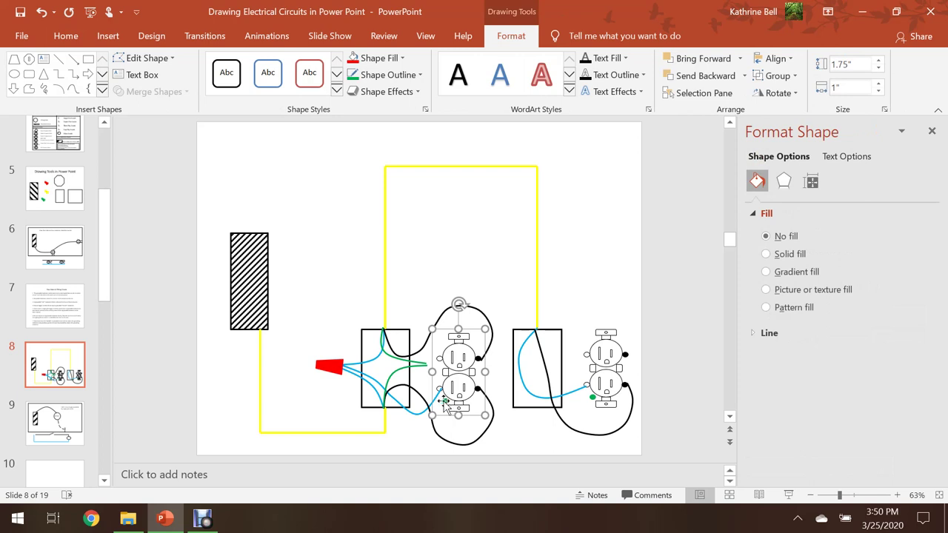
Copy the outlet's green terminal dot and move the copy into the junction box's lower-left side
{"action": "left_click", "coordinate": [445, 400]}
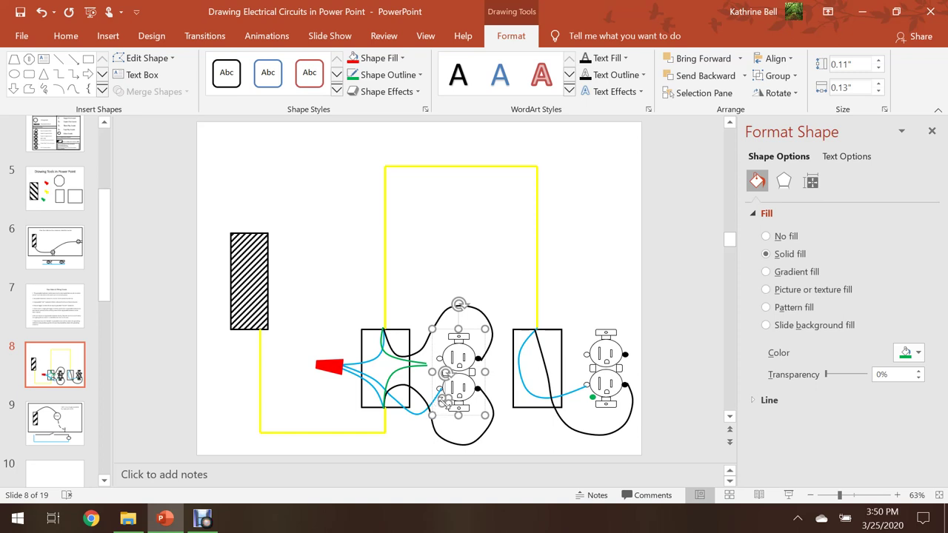
{"action": "right_click", "coordinate": [445, 402]}
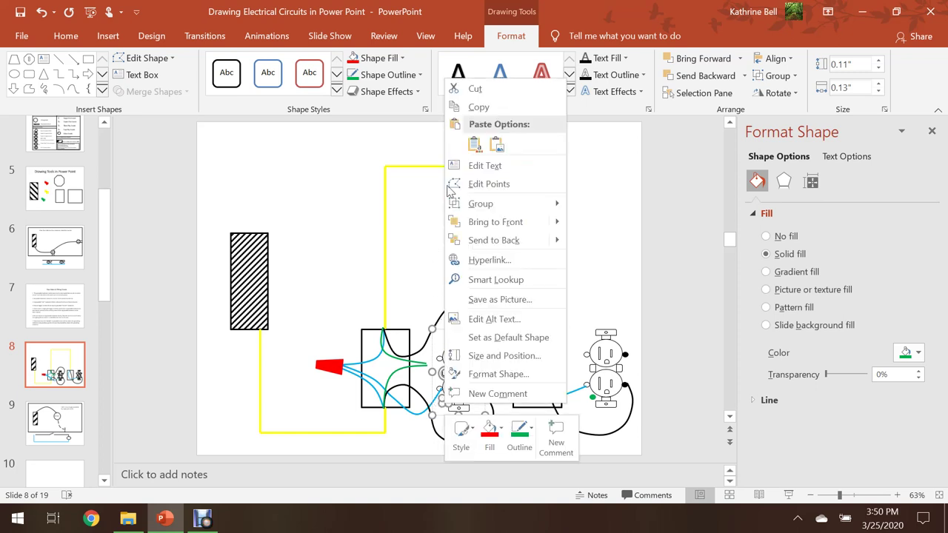
{"action": "left_click", "coordinate": [478, 107]}
{"action": "right_click", "coordinate": [331, 196]}
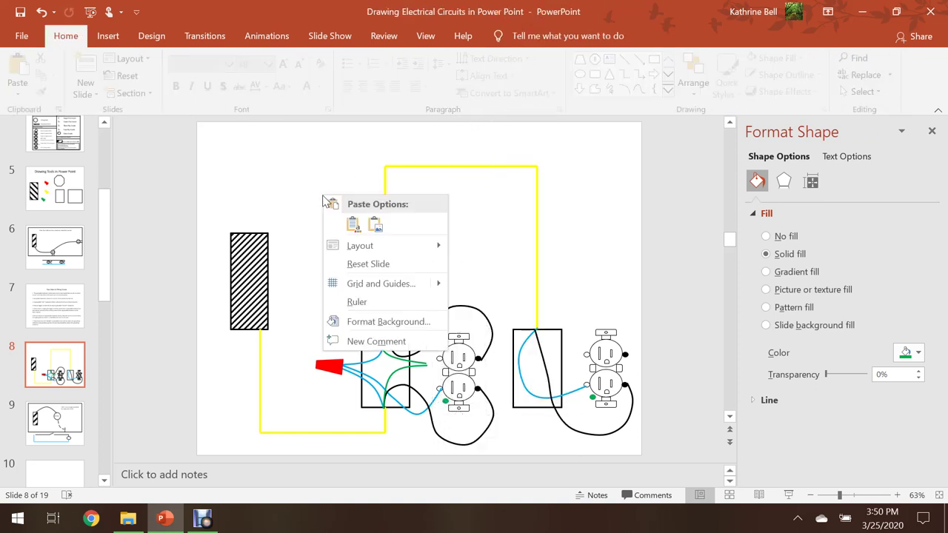
{"action": "left_click", "coordinate": [350, 220]}
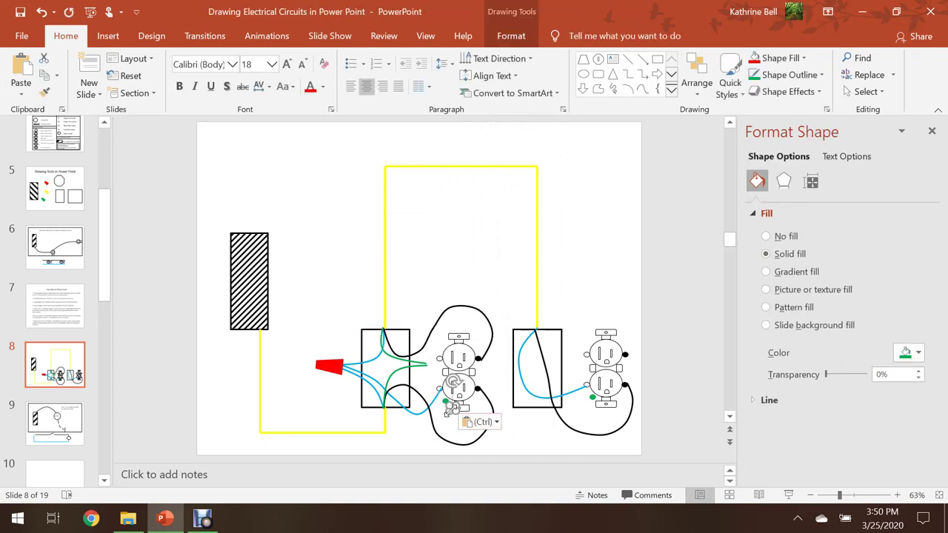
{"action": "left_click", "coordinate": [467, 249]}
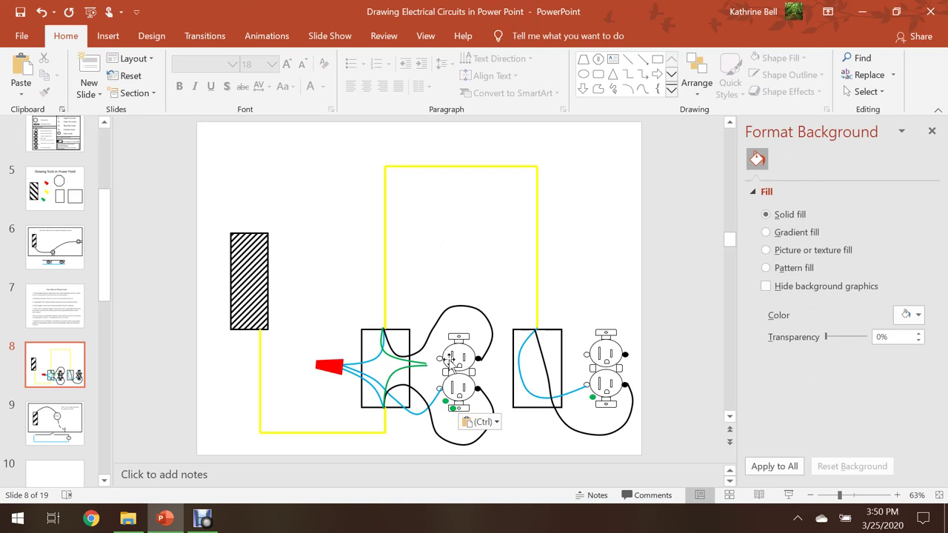
{"action": "left_click", "coordinate": [453, 411]}
{"action": "mouse_move", "coordinate": [453, 412]}
{"action": "left_mouse_down"}
{"action": "mouse_move", "coordinate": [384, 390]}
{"action": "mouse_move", "coordinate": [369, 397]}
{"action": "left_mouse_up"}
{"action": "left_click", "coordinate": [319, 303]}
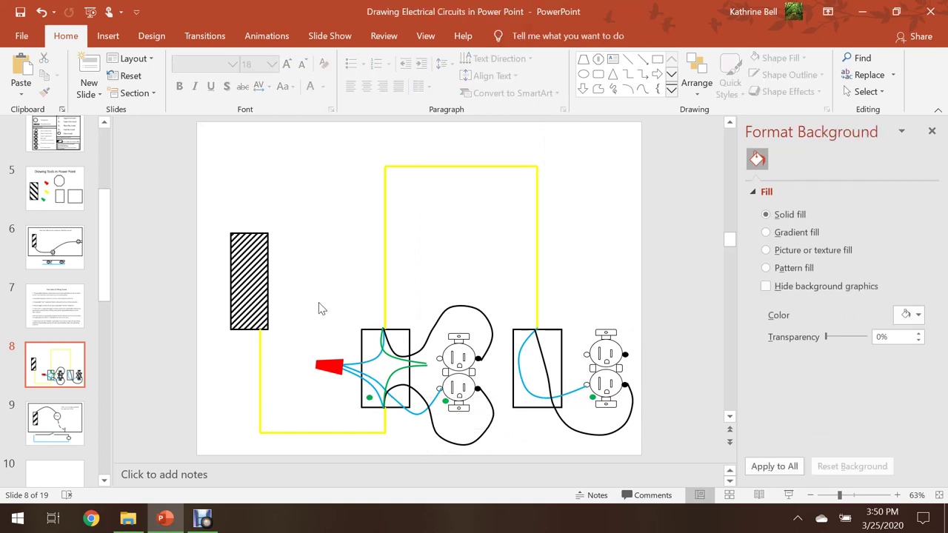
Draw a green curved wire from the green wire ends to the new green dot
{"action": "left_click", "coordinate": [110, 37]}
{"action": "left_click", "coordinate": [267, 74]}
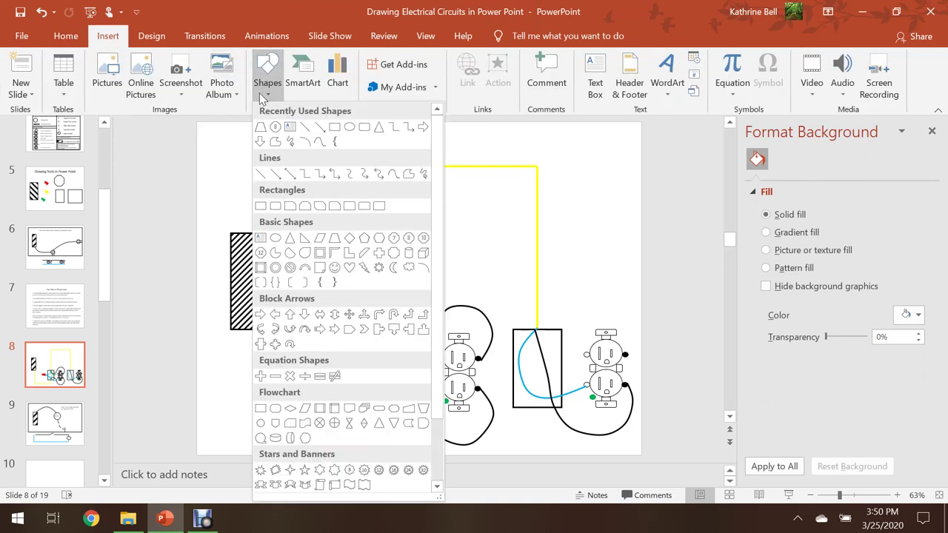
{"action": "left_click", "coordinate": [319, 146]}
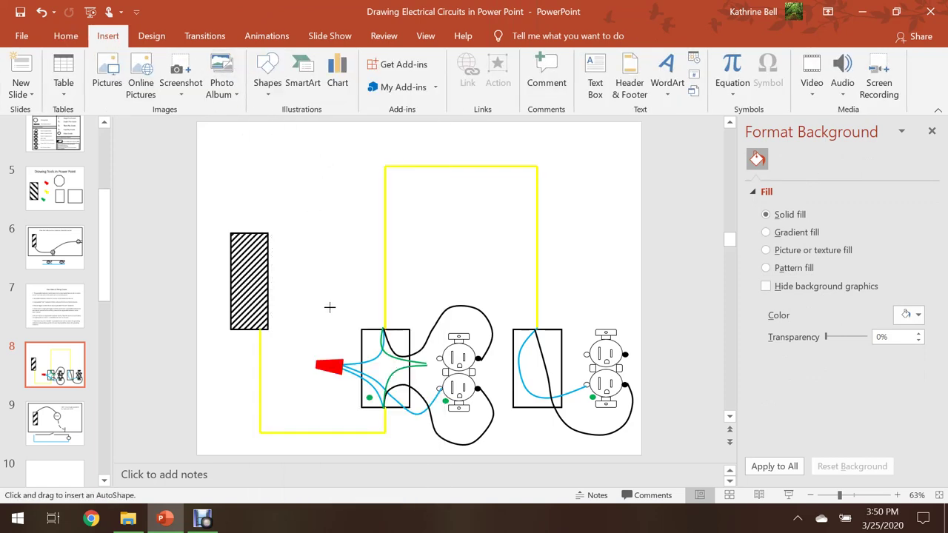
{"action": "left_click", "coordinate": [426, 363]}
{"action": "double_click", "coordinate": [370, 398]}
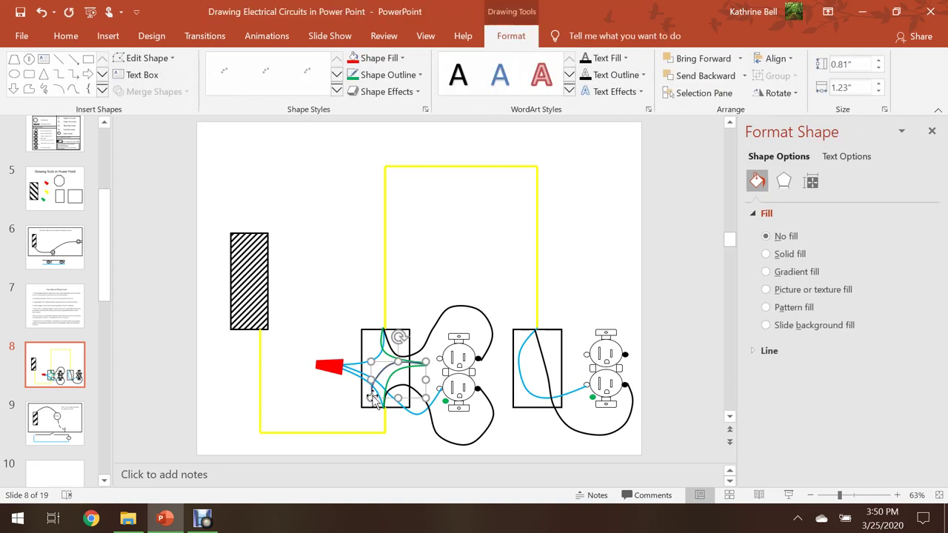
{"action": "left_click", "coordinate": [345, 83]}
{"action": "left_click", "coordinate": [441, 211]}
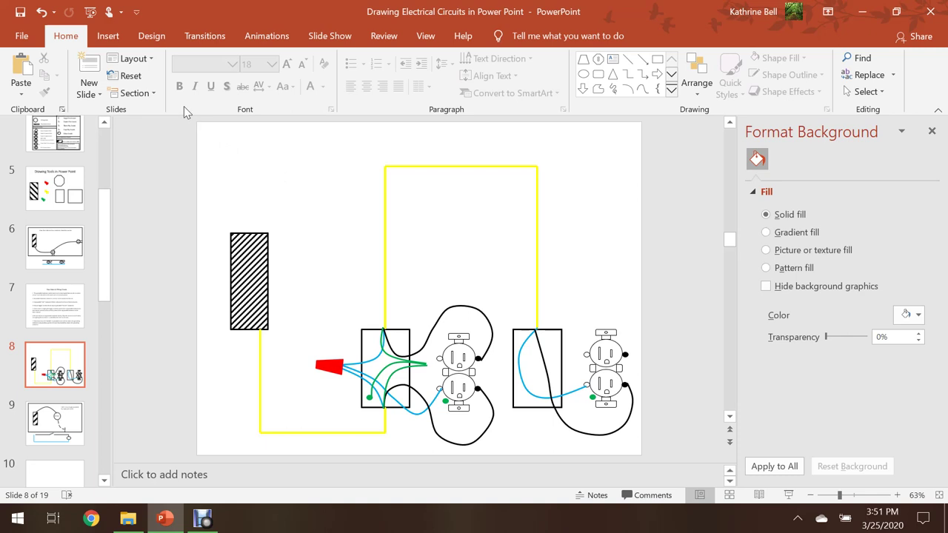
Draw a green wire from the junction looping below the box to the lower outlet
{"action": "left_click", "coordinate": [107, 35]}
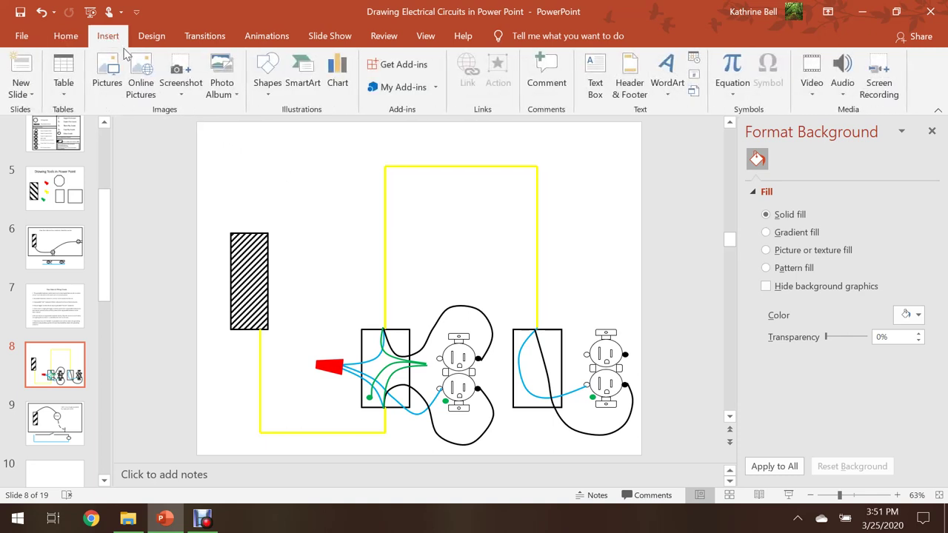
{"action": "left_click", "coordinate": [264, 97]}
{"action": "left_click", "coordinate": [320, 144]}
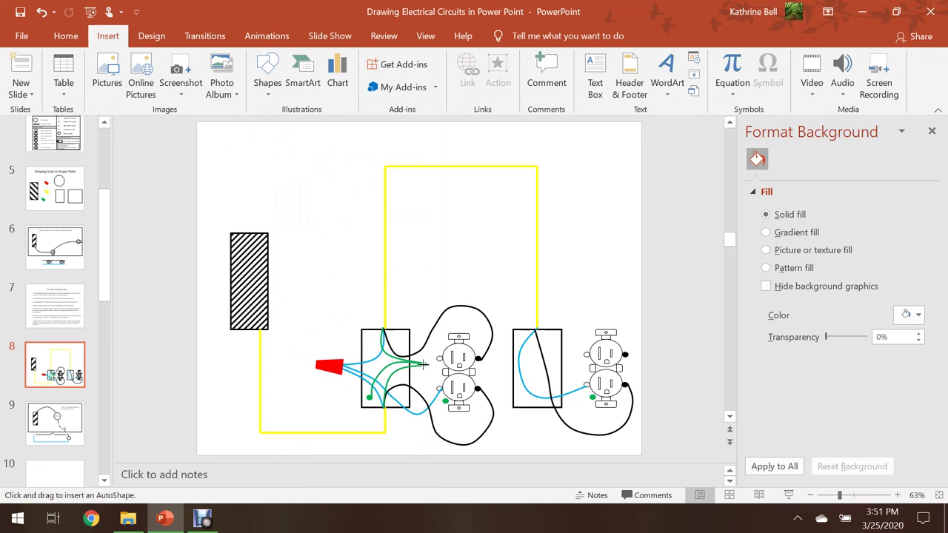
{"action": "left_click_drag", "start_coordinate": [423, 364], "coordinate": [400, 368]}
{"action": "left_click", "coordinate": [388, 368]}
{"action": "left_click", "coordinate": [383, 403]}
{"action": "left_click", "coordinate": [432, 428]}
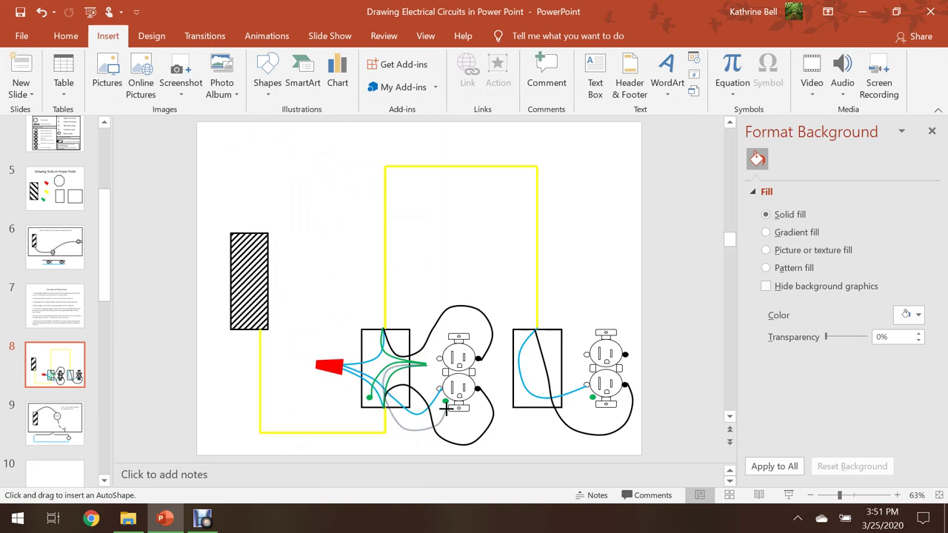
{"action": "double_click", "coordinate": [444, 402]}
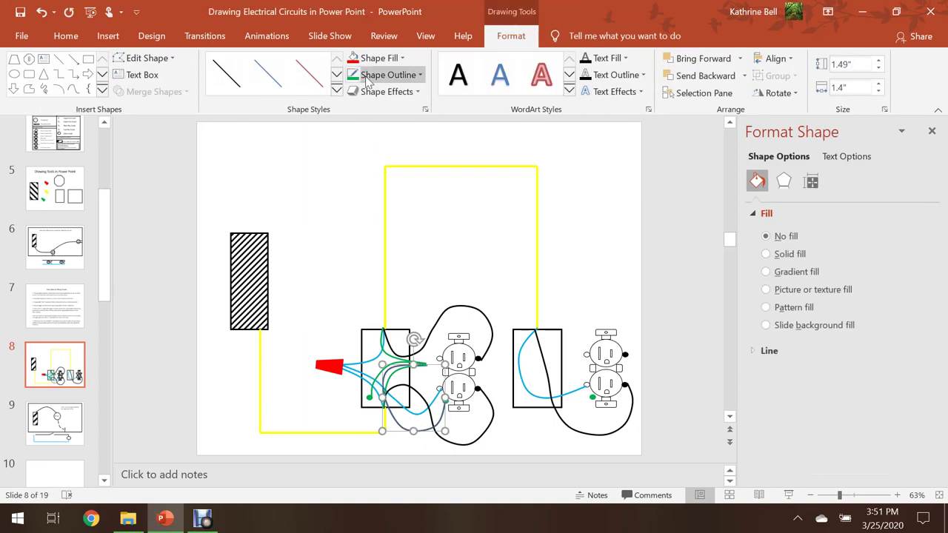
{"action": "left_click", "coordinate": [467, 220]}
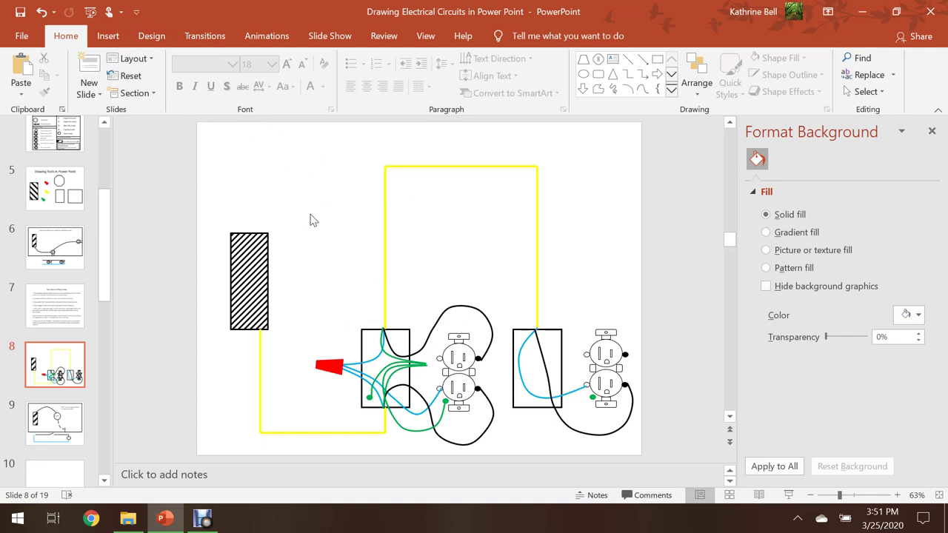
{"action": "left_click", "coordinate": [329, 368]}
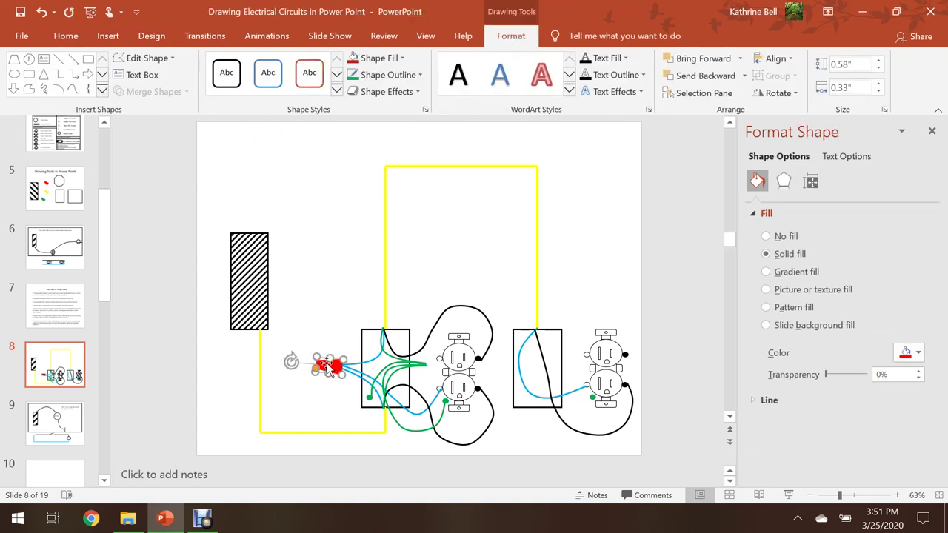
Duplicate the red wire nut and move the copy up into the yellow loop
{"action": "left_click", "coordinate": [297, 315]}
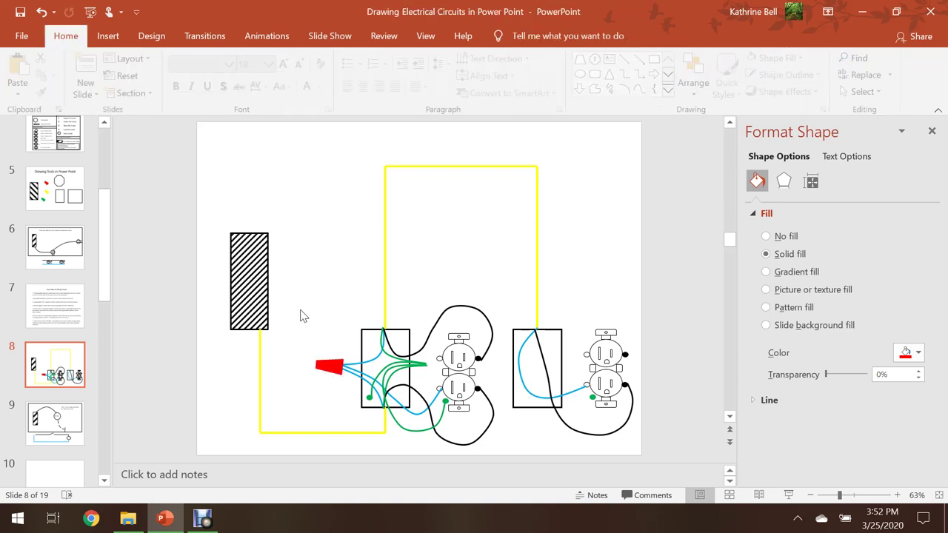
{"action": "left_click", "coordinate": [329, 362]}
{"action": "right_click", "coordinate": [329, 363]}
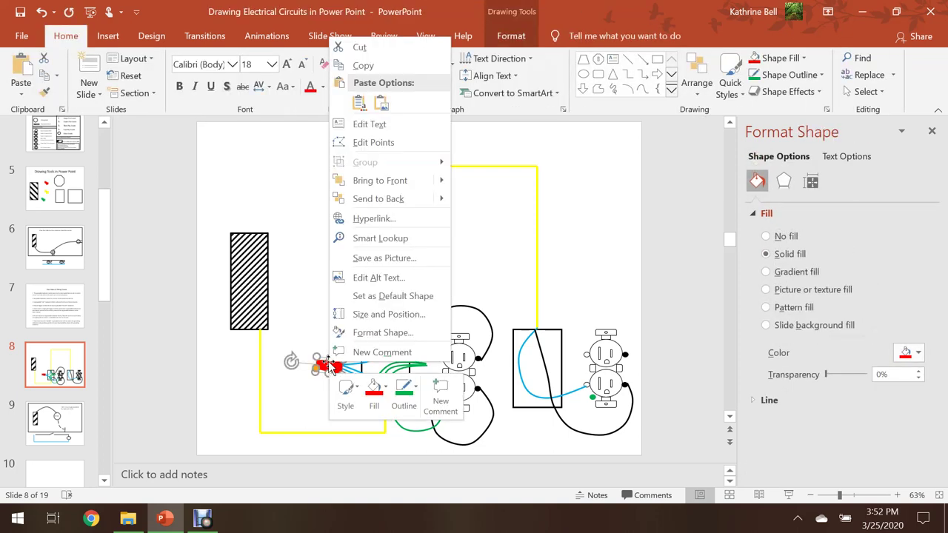
{"action": "left_click", "coordinate": [368, 66]}
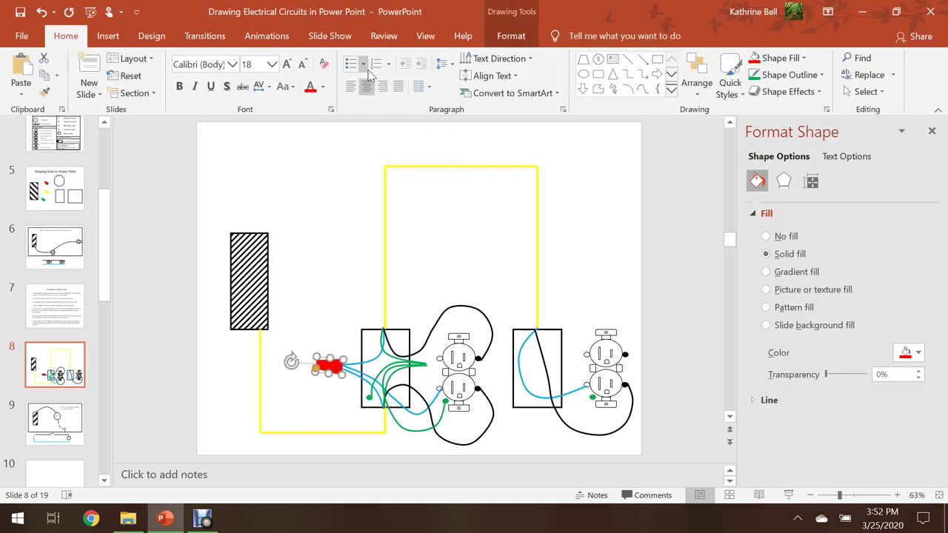
{"action": "right_click", "coordinate": [332, 176]}
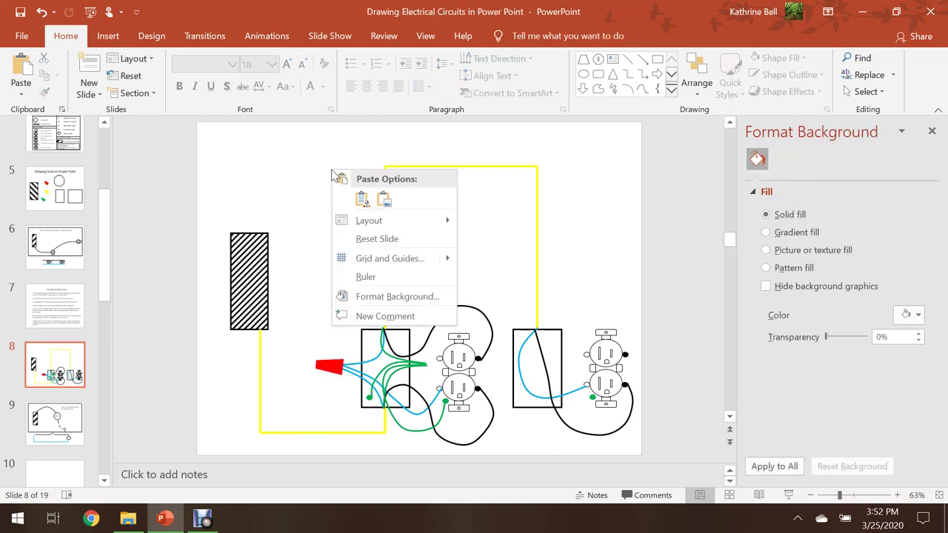
{"action": "left_click", "coordinate": [362, 199]}
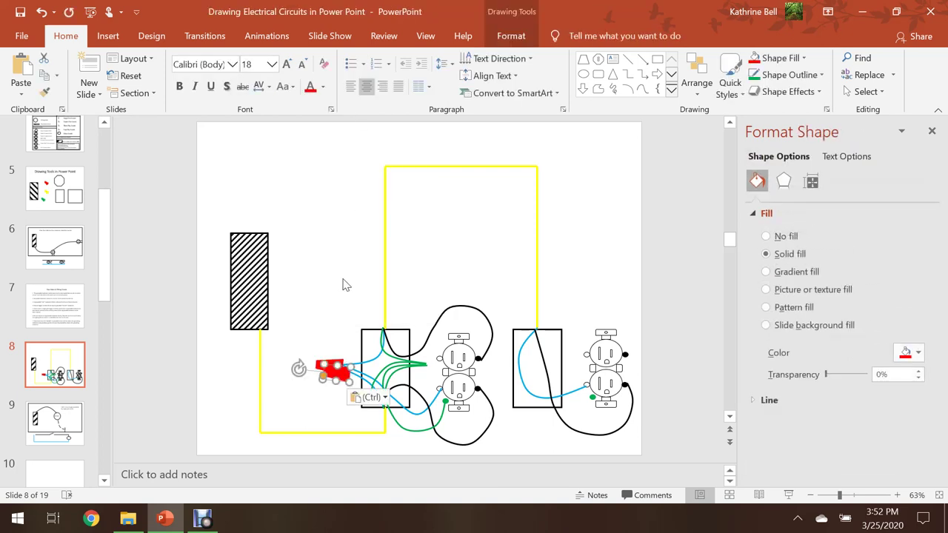
{"action": "left_click_drag", "start_coordinate": [334, 372], "coordinate": [496, 232]}
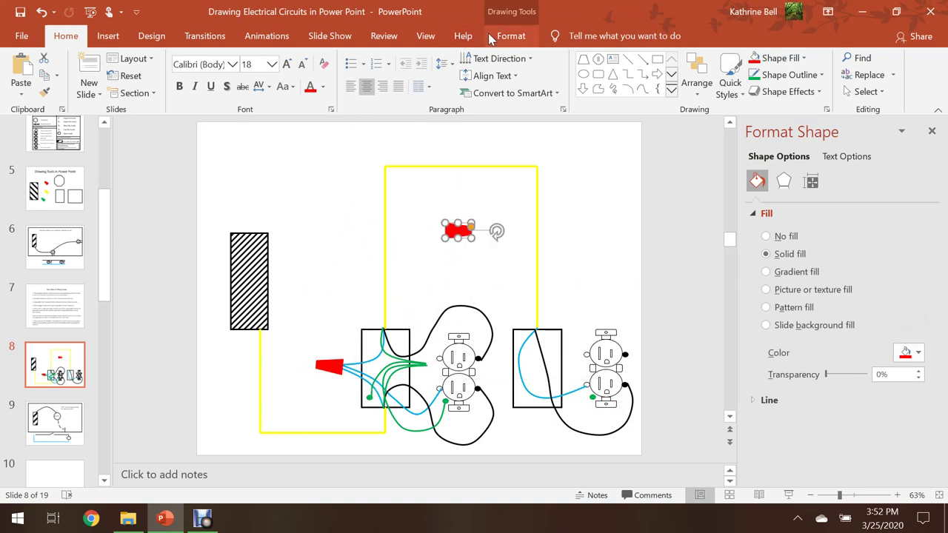
Fill the copied wire nut green and place it on the green wires in the left box
{"action": "left_click", "coordinate": [518, 38]}
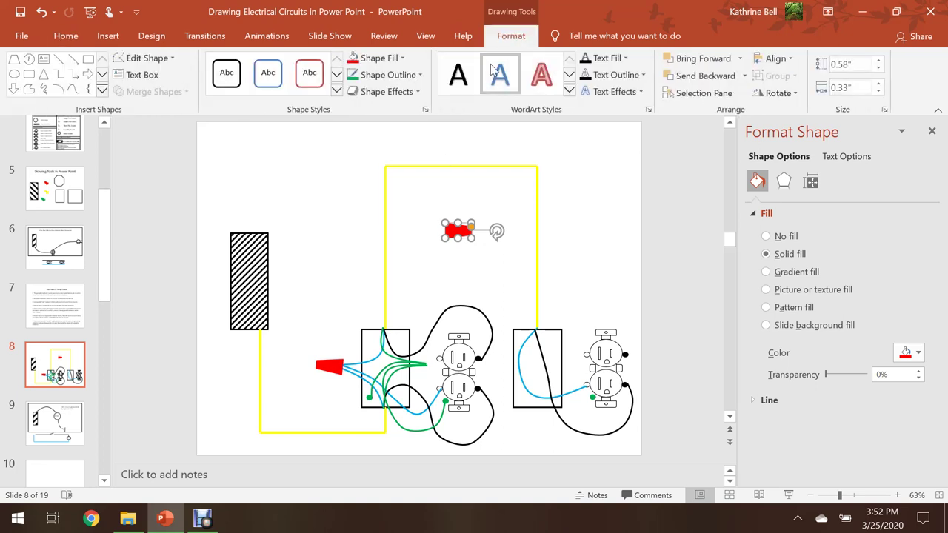
{"action": "left_click", "coordinate": [401, 60]}
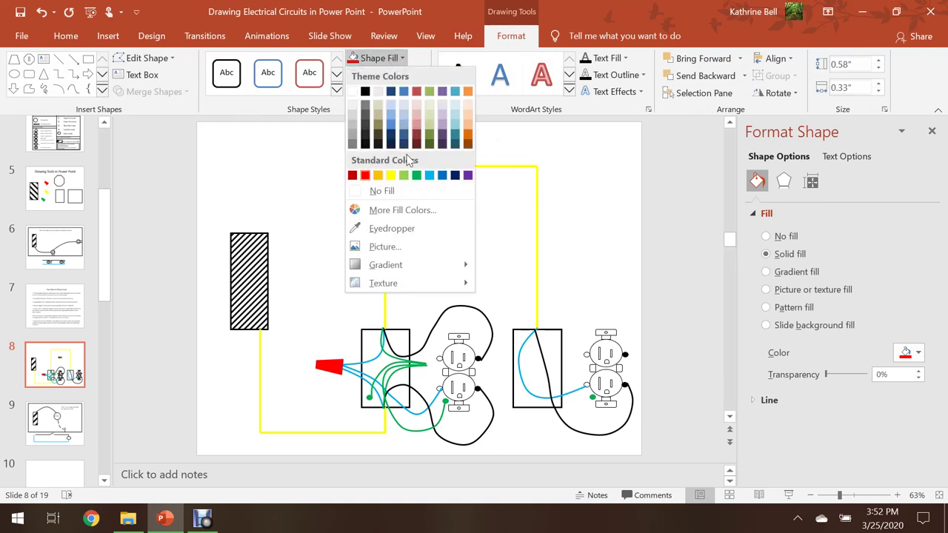
{"action": "left_click", "coordinate": [417, 175]}
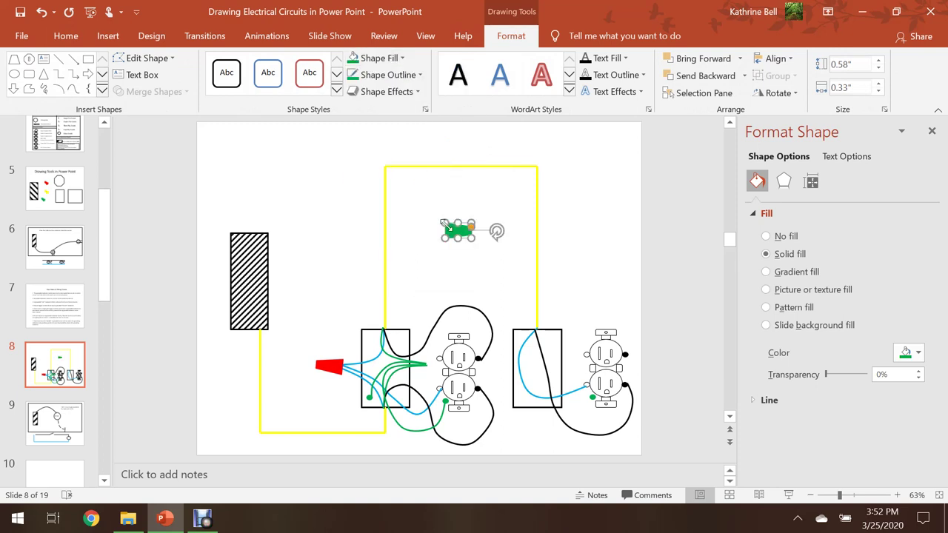
{"action": "left_click_drag", "start_coordinate": [445, 225], "coordinate": [409, 365]}
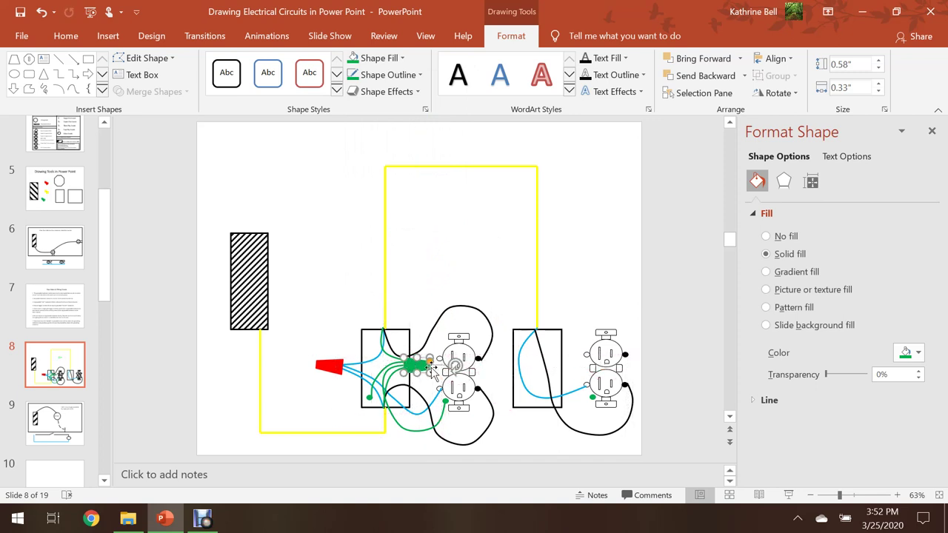
{"action": "left_click", "coordinate": [434, 303]}
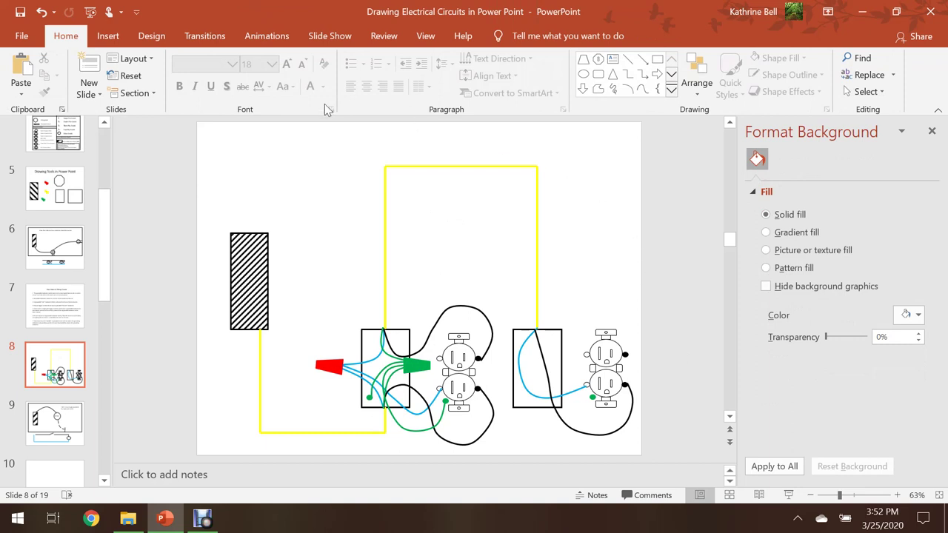
{"action": "left_click", "coordinate": [108, 36]}
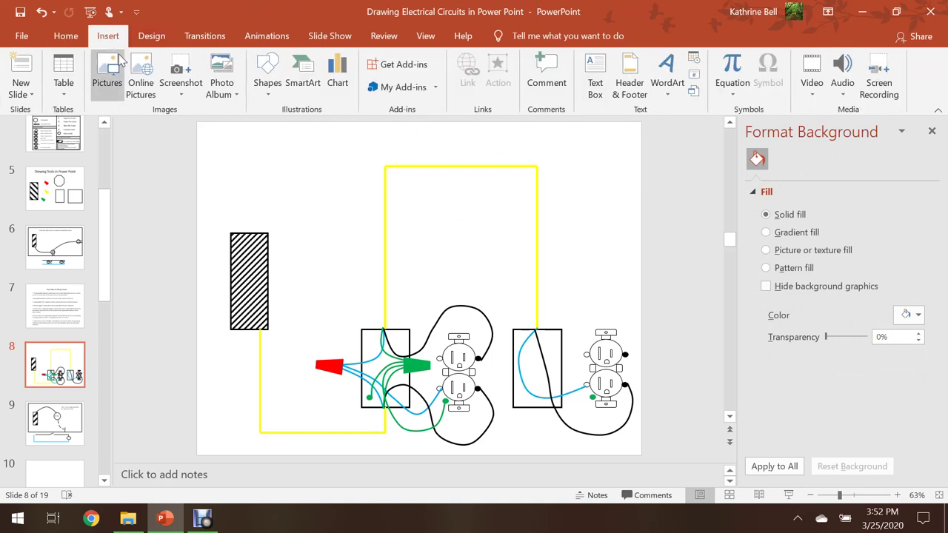
Draw a ground wire with the recent line shape straight down through the right junction box
{"action": "left_click", "coordinate": [266, 94]}
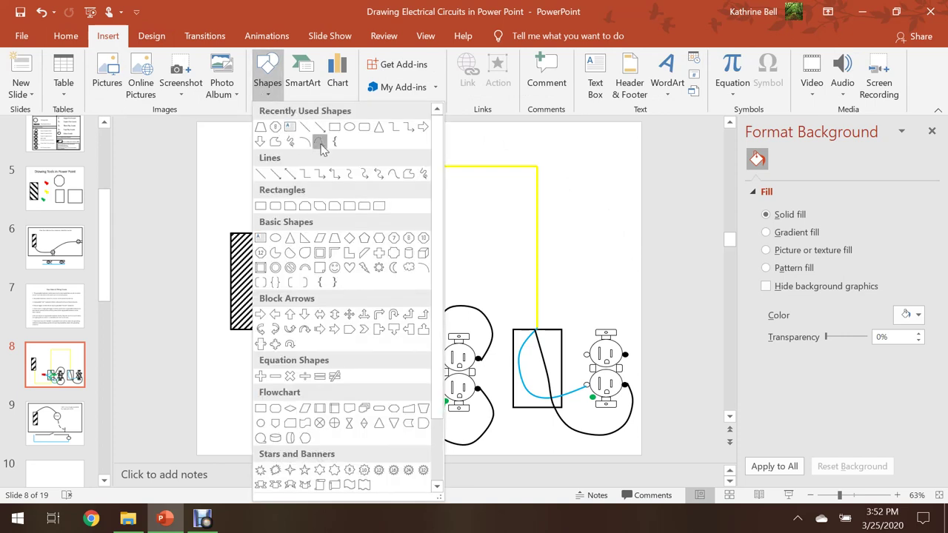
{"action": "left_click", "coordinate": [308, 141]}
{"action": "mouse_move", "coordinate": [534, 327]}
{"action": "left_mouse_down"}
{"action": "mouse_move", "coordinate": [519, 389]}
{"action": "mouse_move", "coordinate": [527, 406]}
{"action": "mouse_move", "coordinate": [542, 407]}
{"action": "left_mouse_up"}
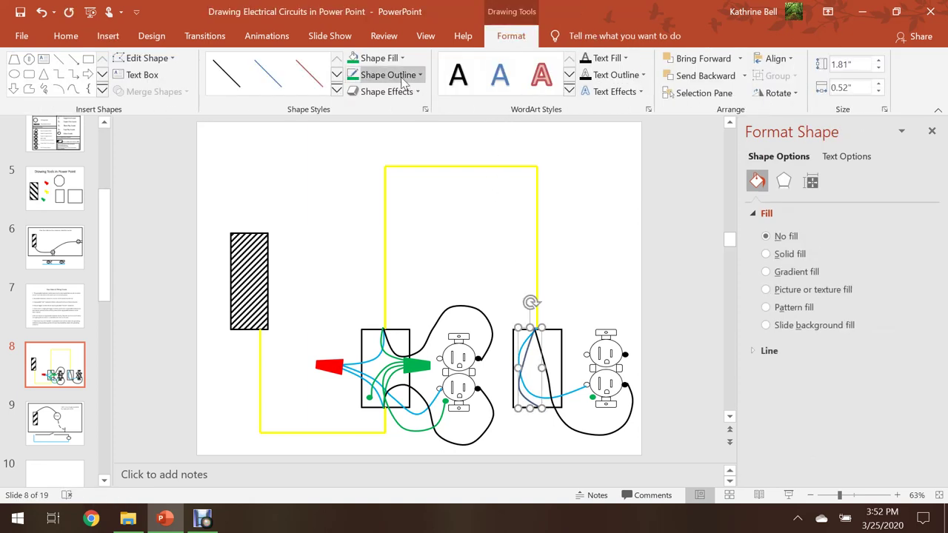
{"action": "left_click", "coordinate": [570, 185]}
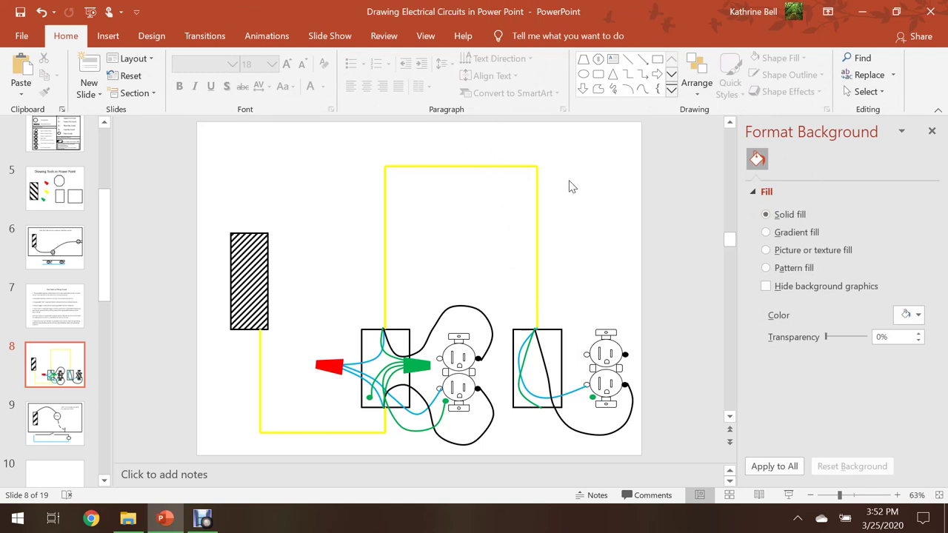
{"action": "left_click", "coordinate": [593, 399]}
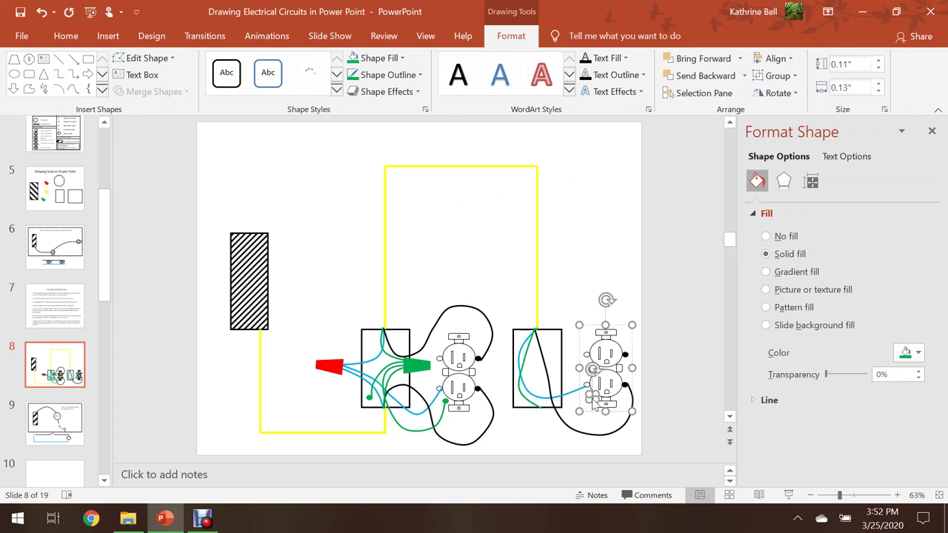
Select the right outlet group, closing a stray context menu along the way
{"action": "left_click", "coordinate": [583, 277]}
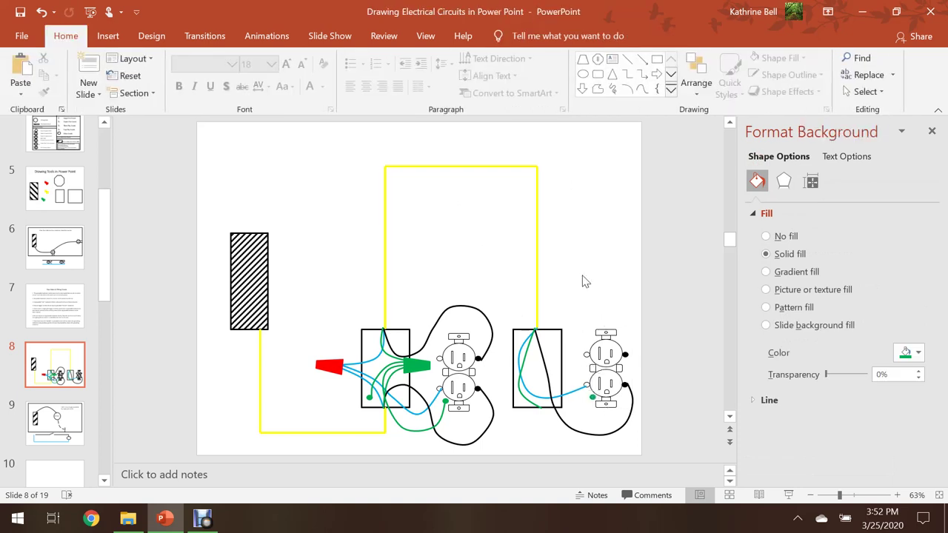
{"action": "left_click", "coordinate": [590, 396]}
{"action": "right_click", "coordinate": [591, 396]}
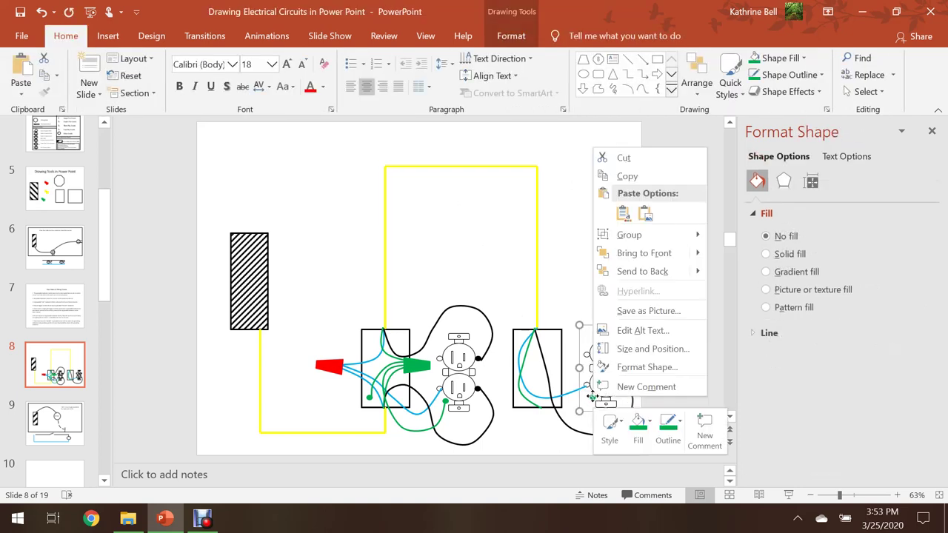
{"action": "right_click", "coordinate": [591, 396]}
{"action": "right_click", "coordinate": [593, 400]}
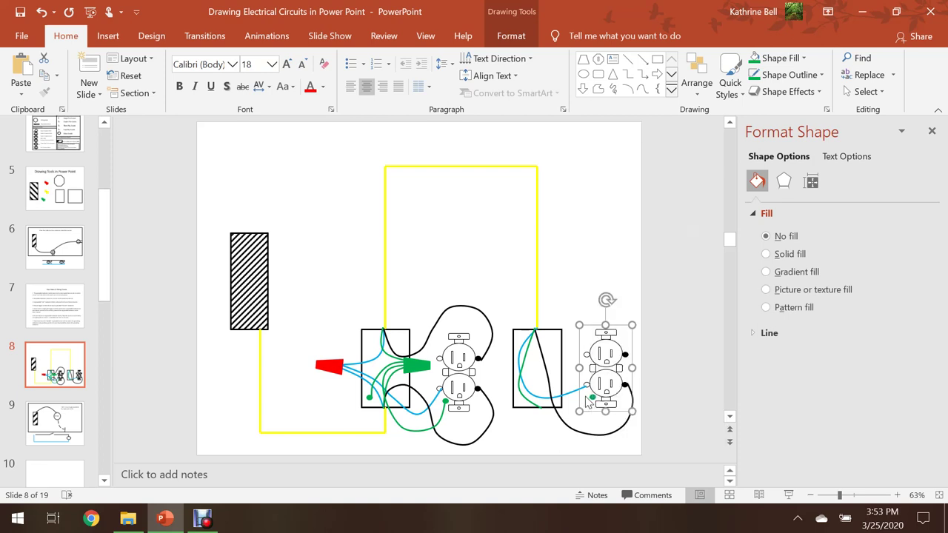
{"action": "left_click", "coordinate": [596, 401]}
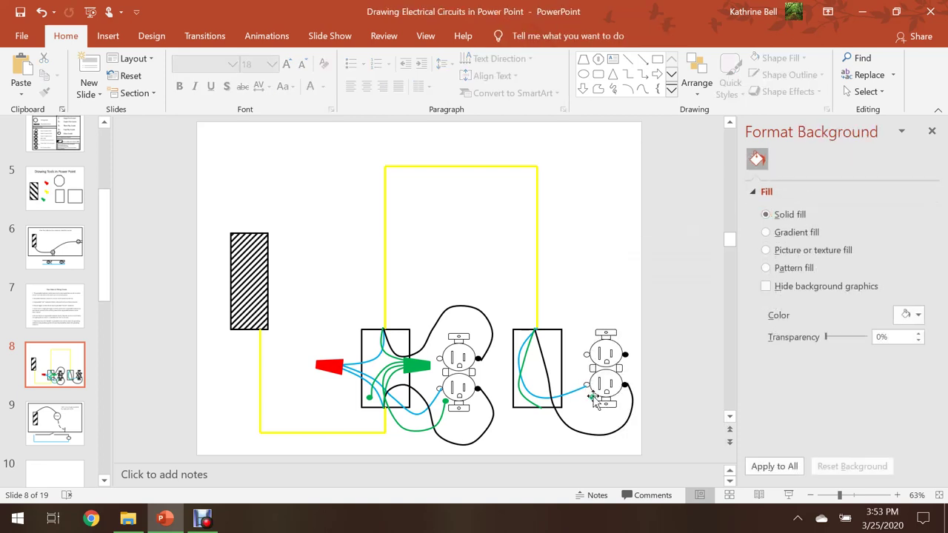
{"action": "left_click", "coordinate": [593, 398]}
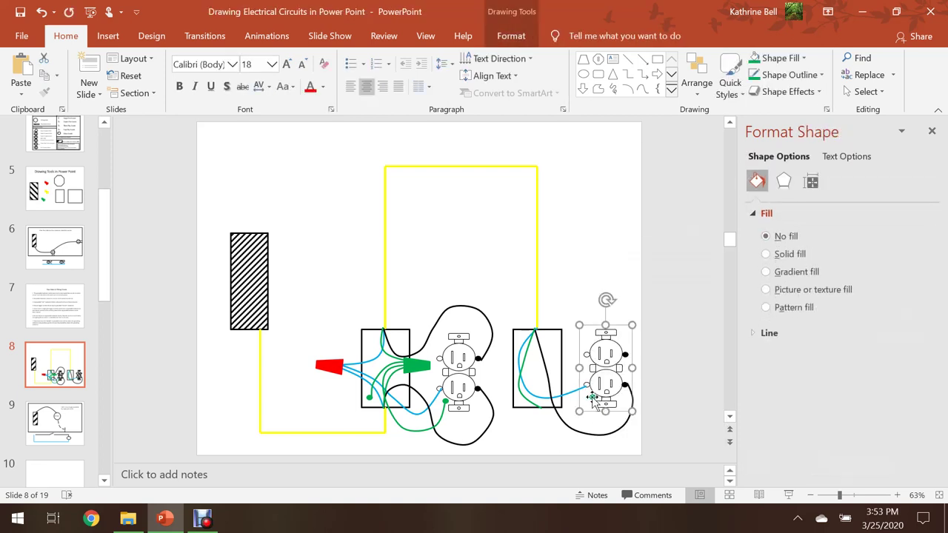
Copy the outlet's green terminal dot and move it to the bottom of the right box
{"action": "left_click", "coordinate": [593, 398]}
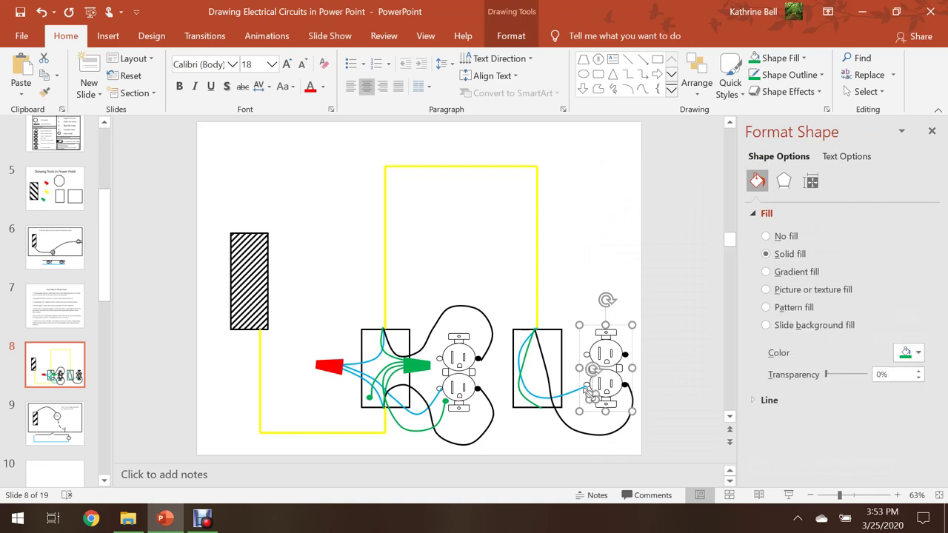
{"action": "right_click", "coordinate": [591, 395]}
{"action": "left_click", "coordinate": [646, 97]}
{"action": "right_click", "coordinate": [600, 206]}
{"action": "left_click", "coordinate": [623, 231]}
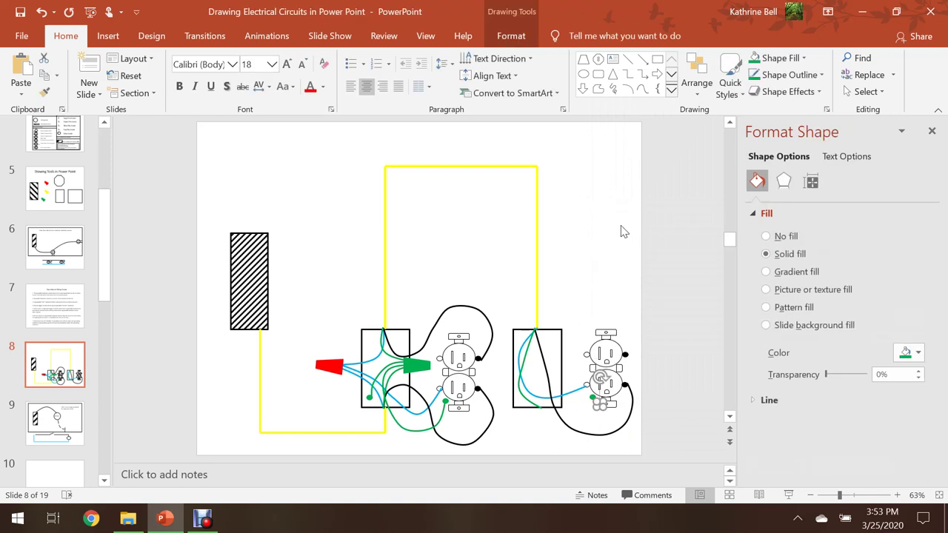
{"action": "left_click", "coordinate": [604, 259]}
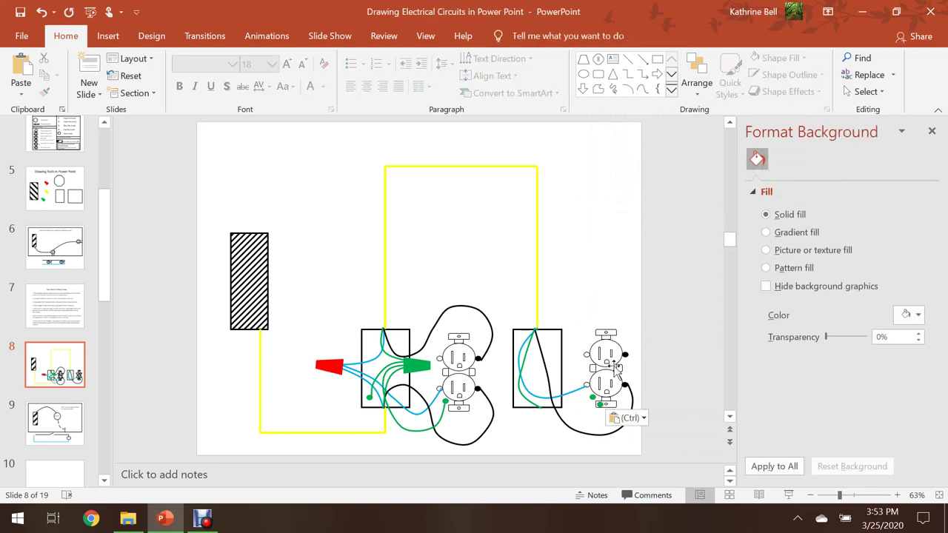
{"action": "left_click_drag", "start_coordinate": [601, 406], "coordinate": [538, 406]}
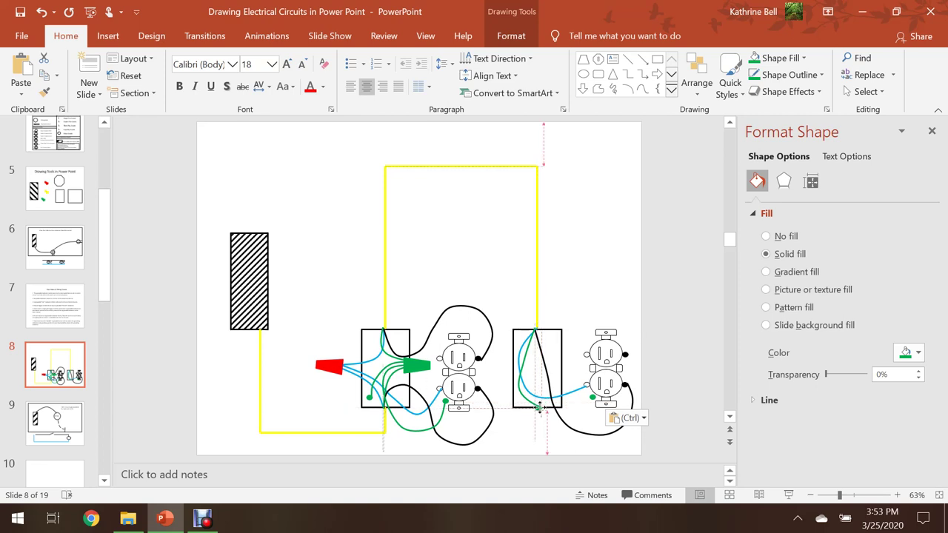
{"action": "left_click", "coordinate": [570, 252]}
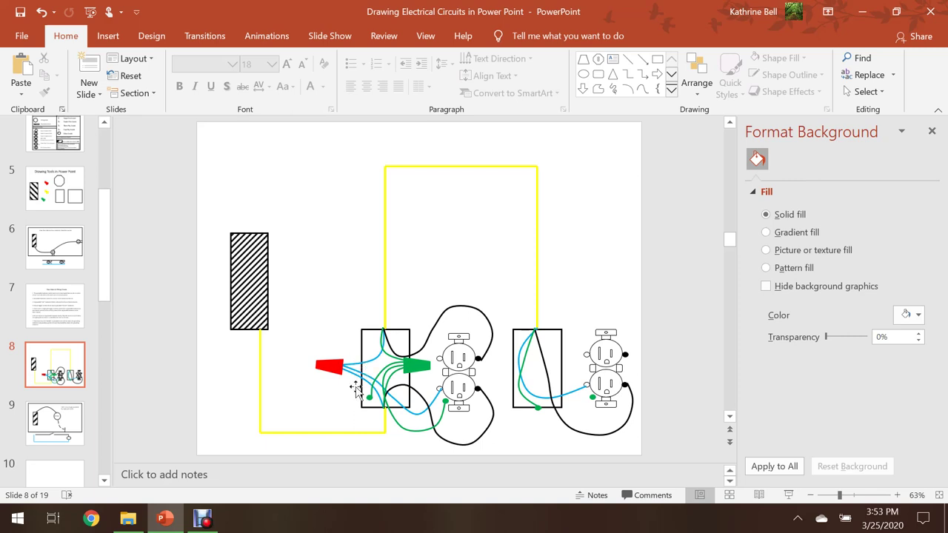
Switch to slide 9 showing the 120 V single-pole switch light circuit
{"action": "left_click", "coordinate": [79, 421]}
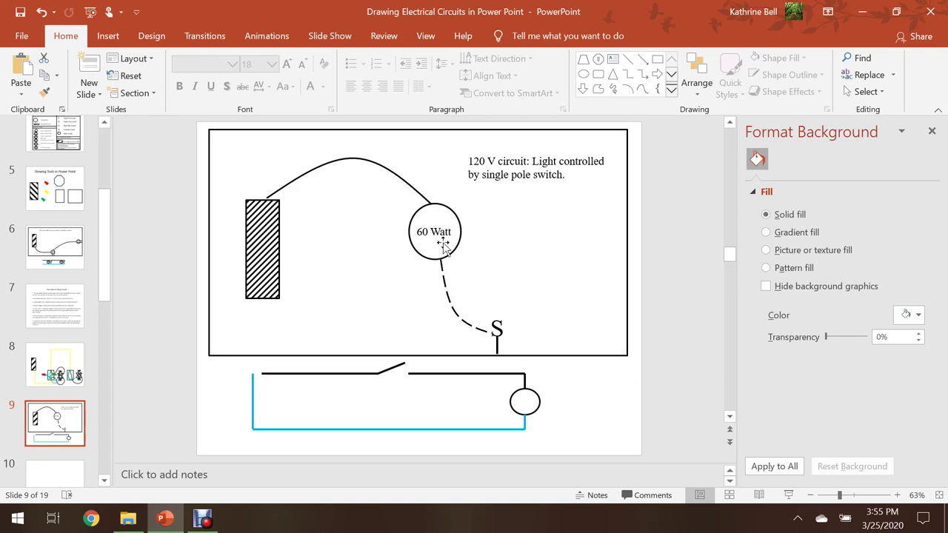
View blank slide 10 and browse the shape gallery without inserting anything
{"action": "left_click", "coordinate": [61, 471]}
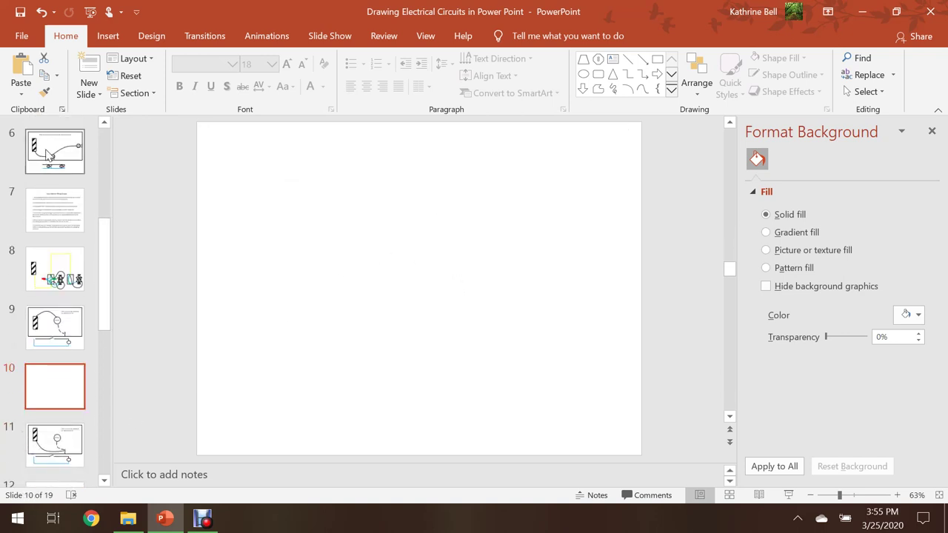
{"action": "left_click", "coordinate": [110, 39]}
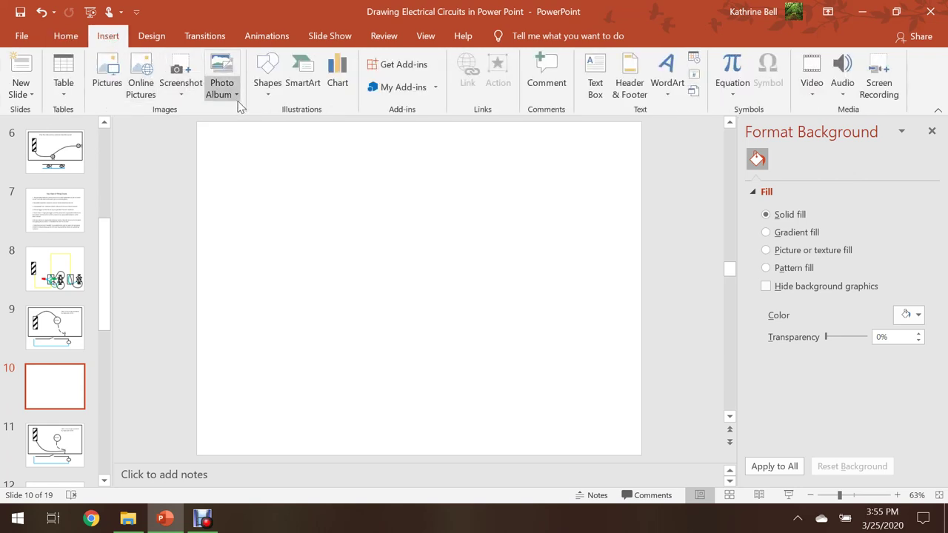
{"action": "left_click", "coordinate": [267, 87]}
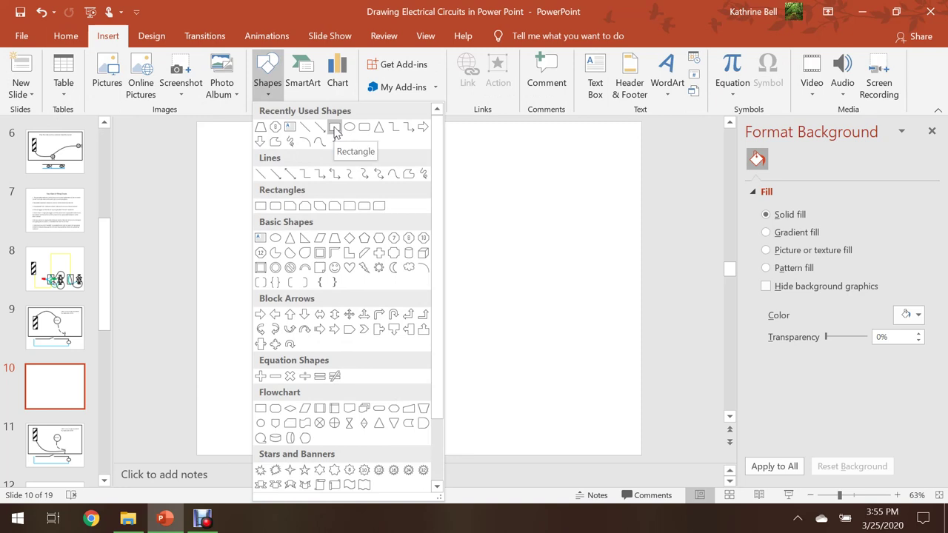
{"action": "left_click", "coordinate": [477, 184]}
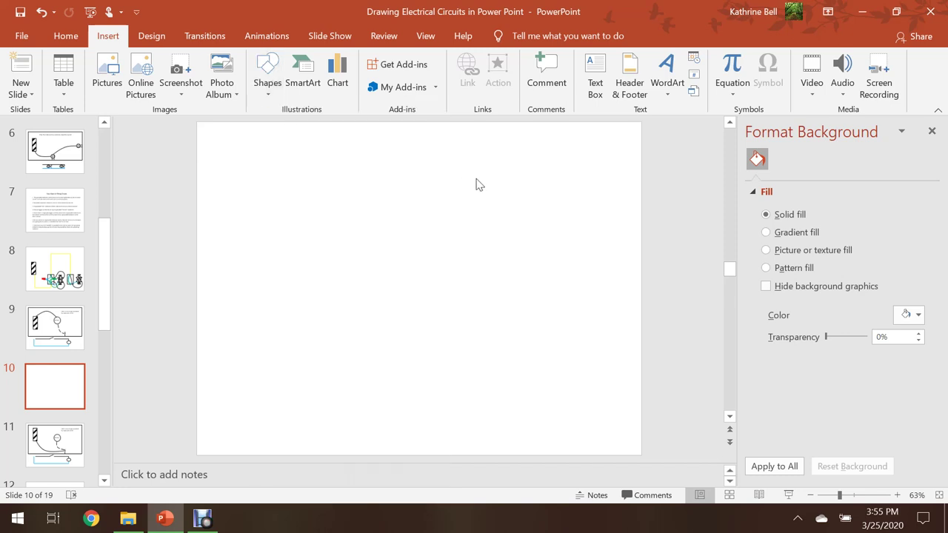
Copy slide 8's hatched rectangle and paste it onto slide 10
{"action": "left_click", "coordinate": [72, 276]}
{"action": "left_click", "coordinate": [239, 280]}
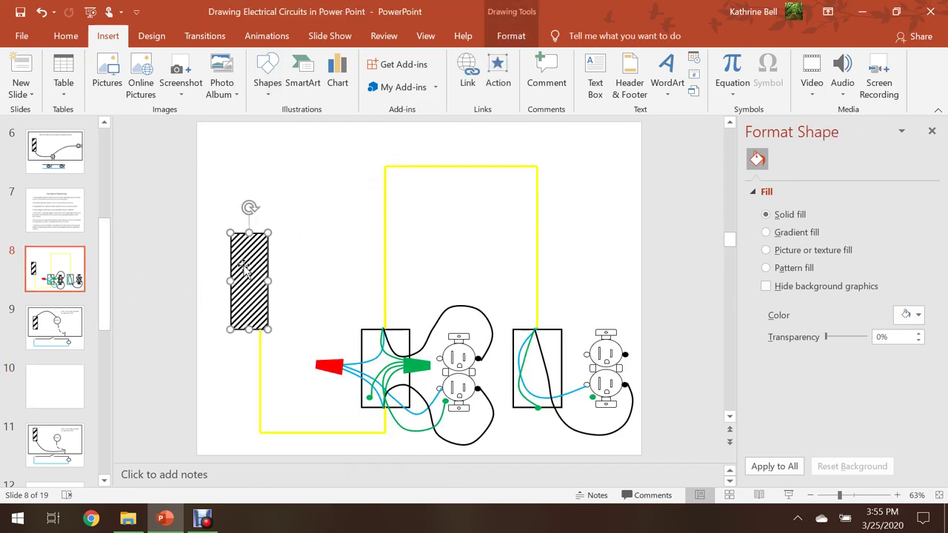
{"action": "right_click", "coordinate": [248, 266]}
{"action": "left_click", "coordinate": [301, 207]}
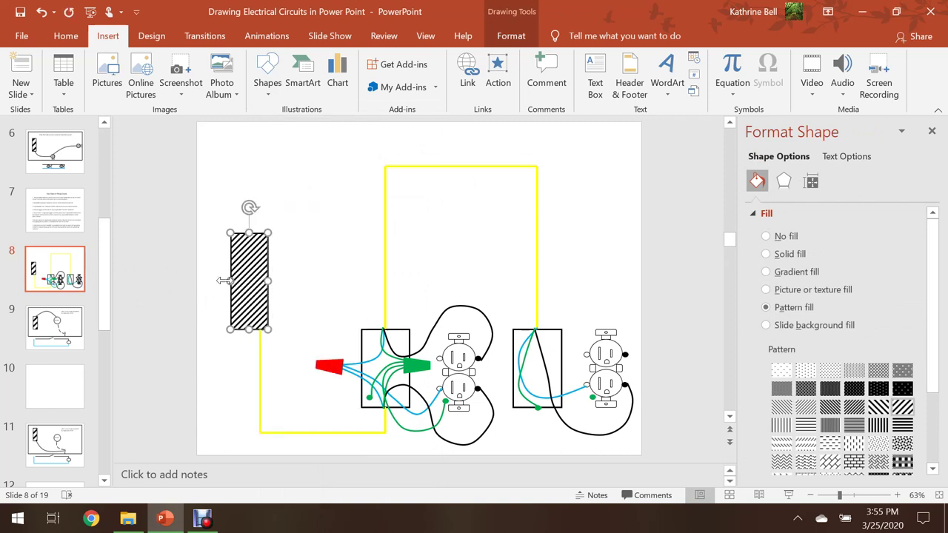
{"action": "left_click", "coordinate": [56, 382]}
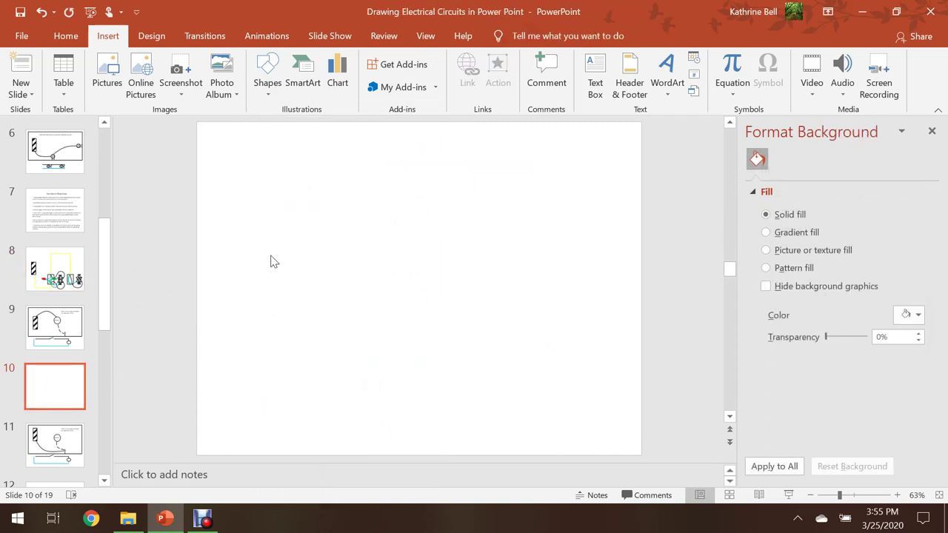
{"action": "right_click", "coordinate": [264, 222]}
{"action": "left_click", "coordinate": [292, 247]}
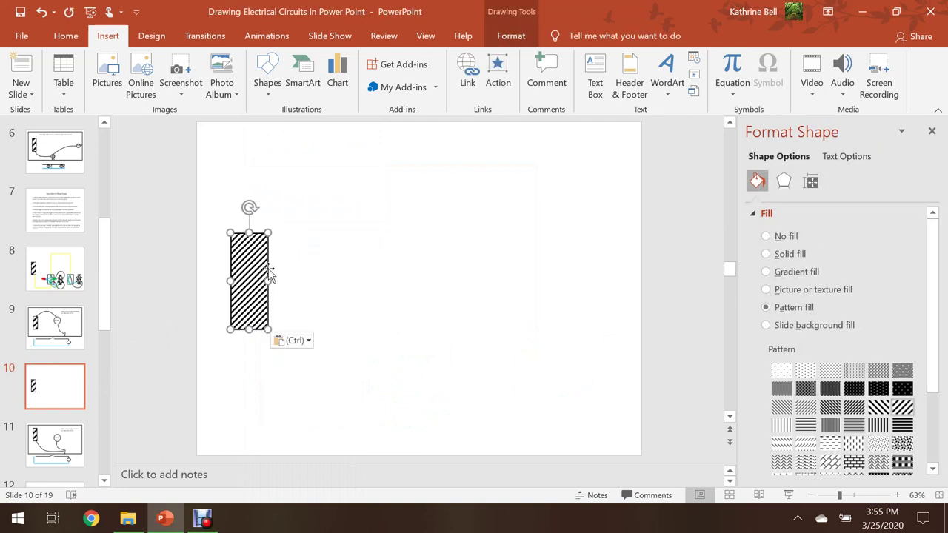
{"action": "left_click", "coordinate": [356, 303]}
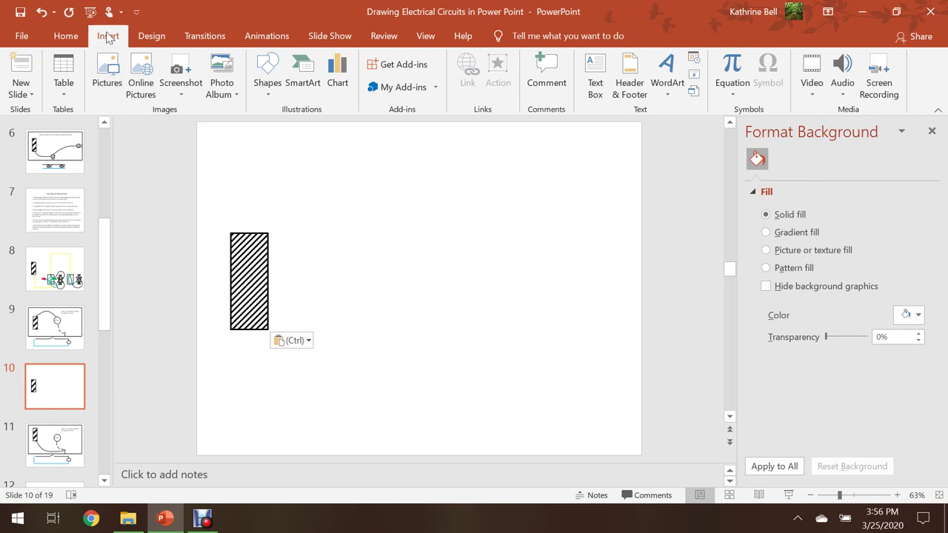
Draw an octagon near the top centre of slide 10 with white fill and black outline
{"action": "left_click", "coordinate": [265, 83]}
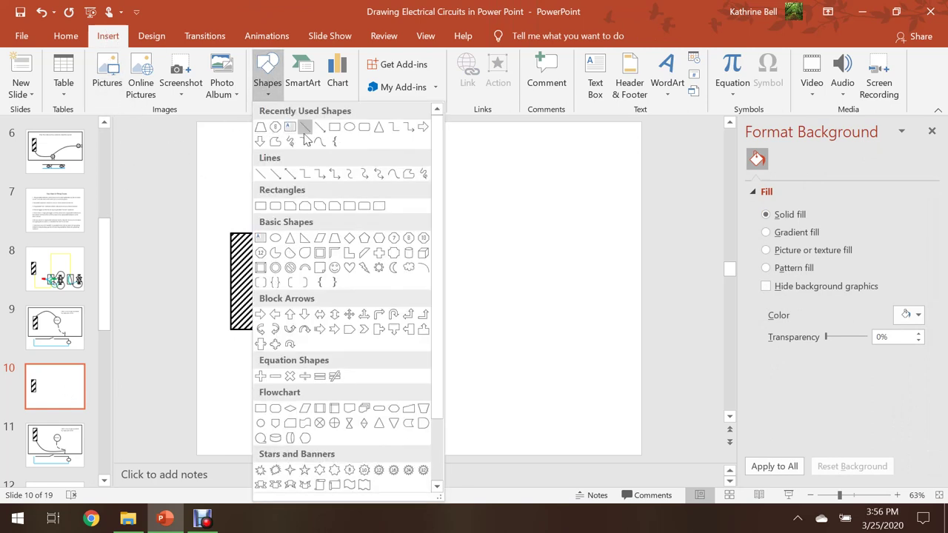
{"action": "left_click", "coordinate": [275, 127]}
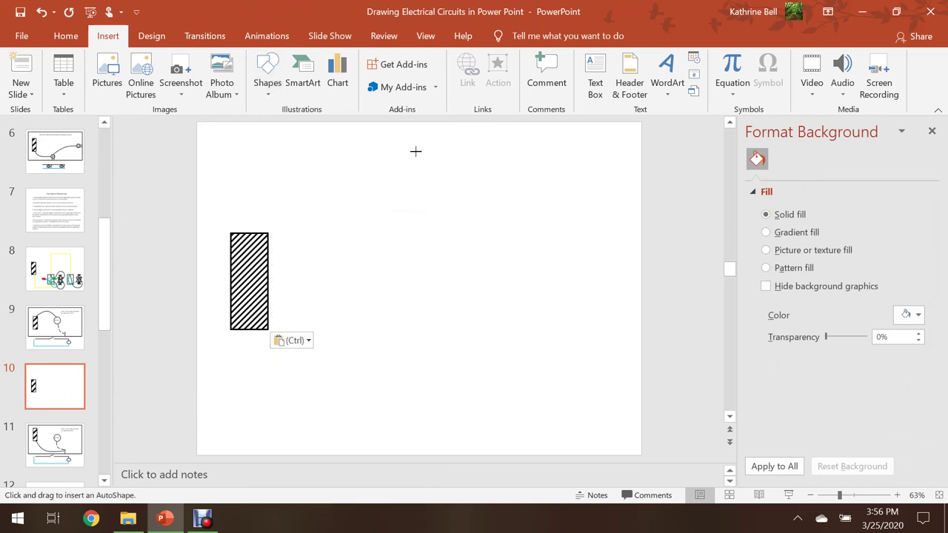
{"action": "mouse_move", "coordinate": [394, 139]}
{"action": "left_mouse_down"}
{"action": "mouse_move", "coordinate": [448, 205]}
{"action": "mouse_move", "coordinate": [480, 209]}
{"action": "mouse_move", "coordinate": [476, 220]}
{"action": "left_mouse_up"}
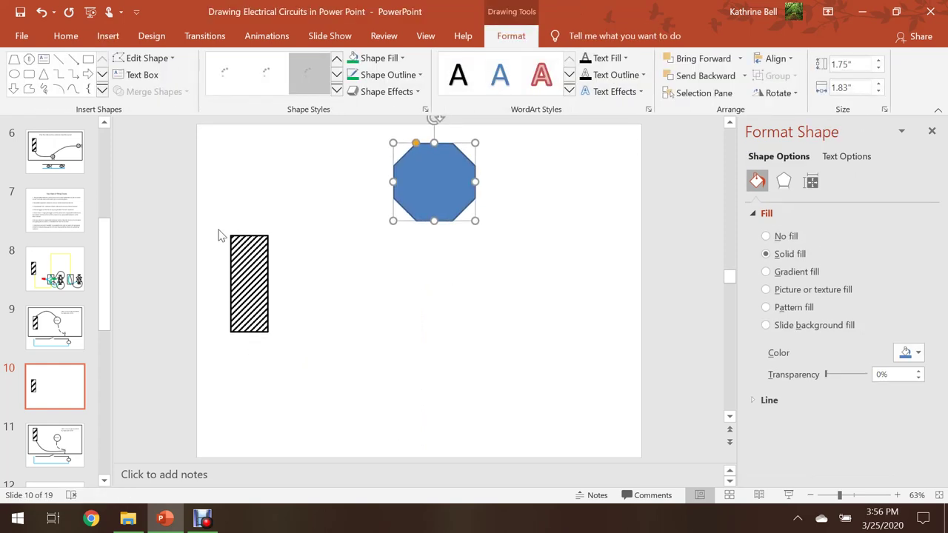
{"action": "left_click", "coordinate": [404, 59]}
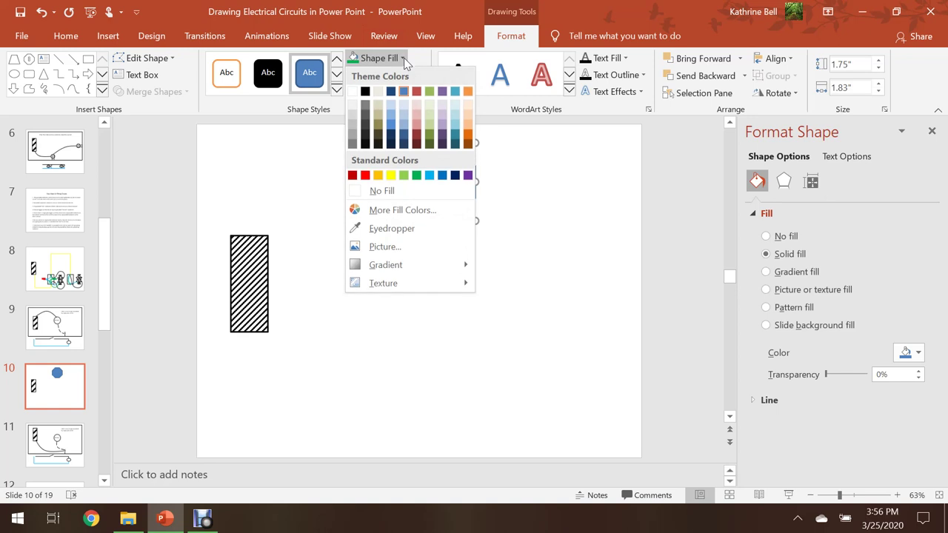
{"action": "left_click", "coordinate": [353, 91]}
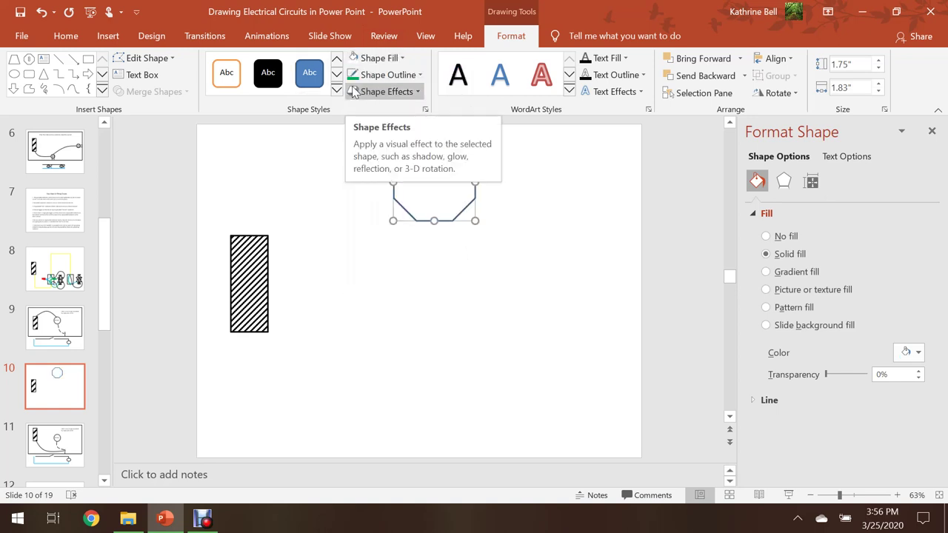
{"action": "left_click", "coordinate": [420, 76]}
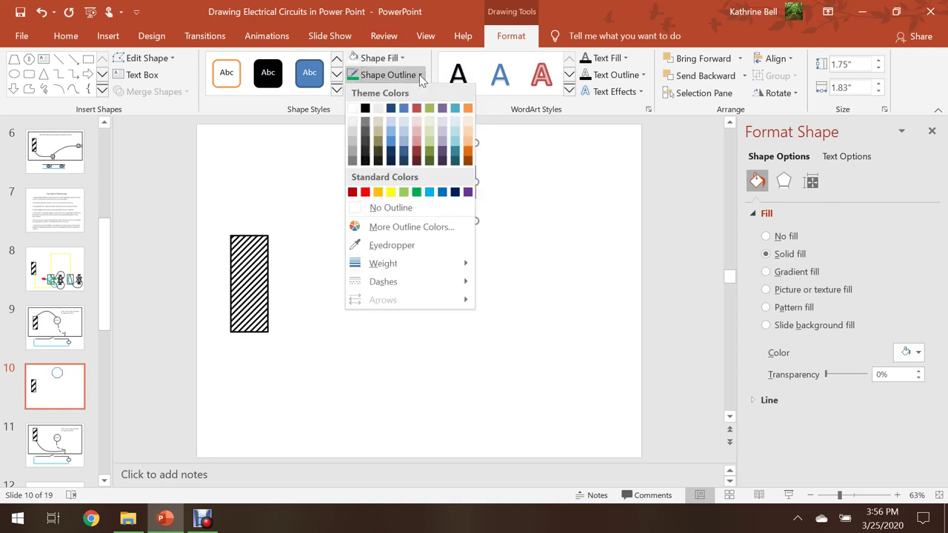
{"action": "left_click", "coordinate": [365, 109]}
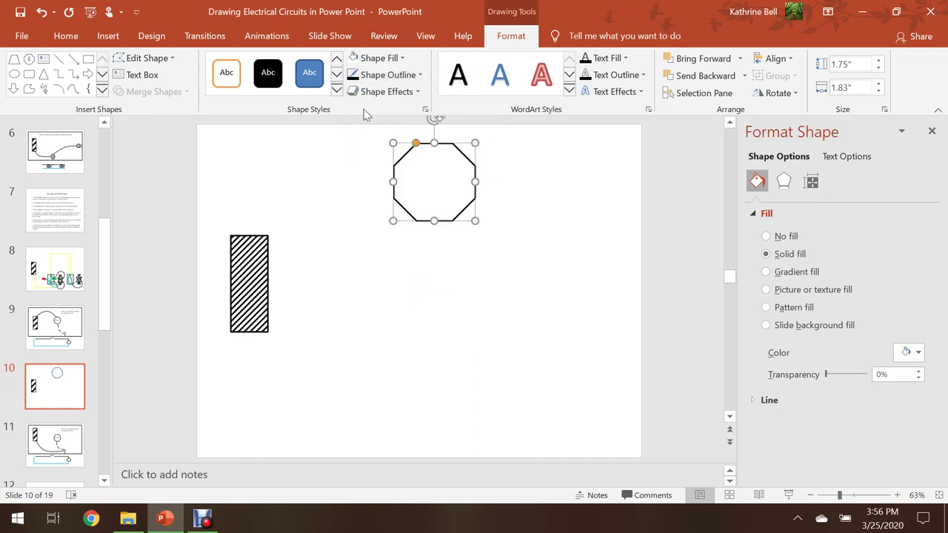
{"action": "left_click", "coordinate": [349, 195]}
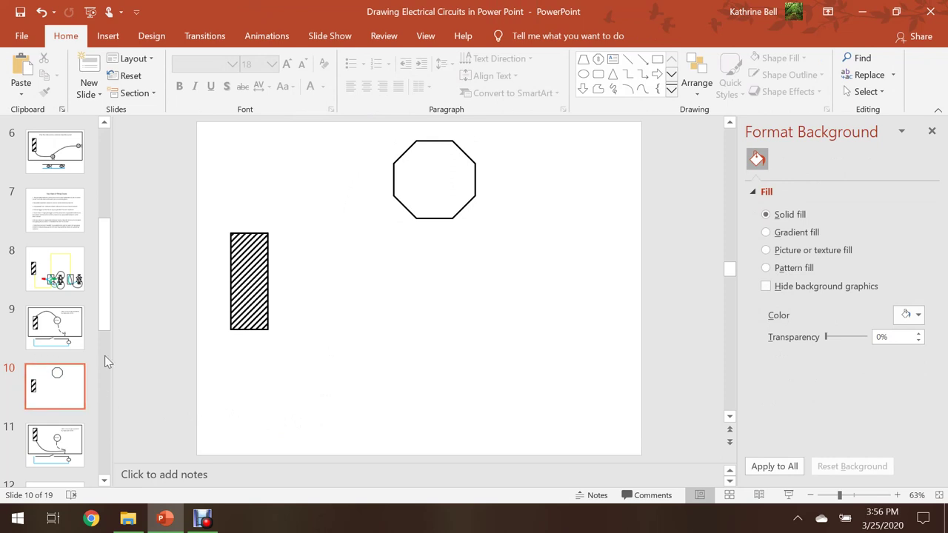
Draw a rectangle below the octagon, style it white with black outline, and centre it beneath
{"action": "left_click", "coordinate": [107, 38]}
{"action": "left_click", "coordinate": [262, 84]}
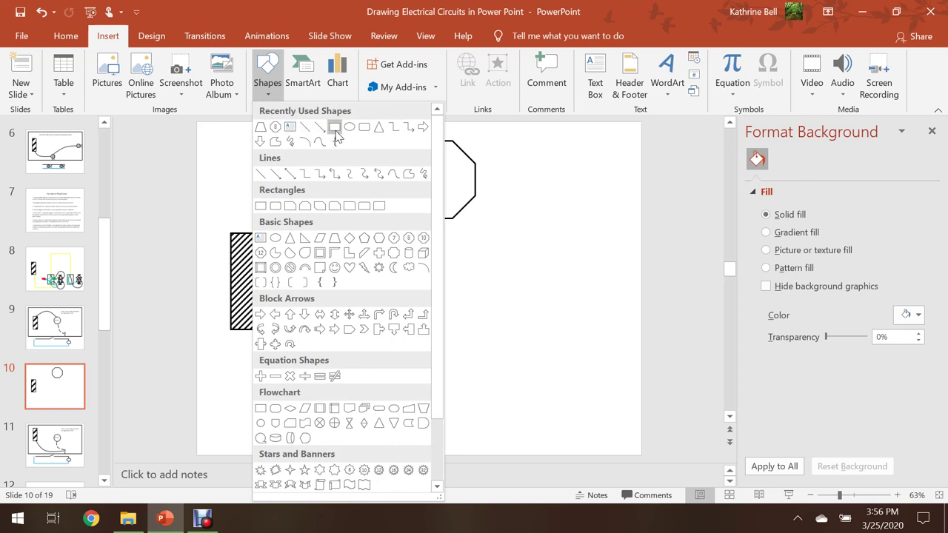
{"action": "left_click", "coordinate": [334, 127]}
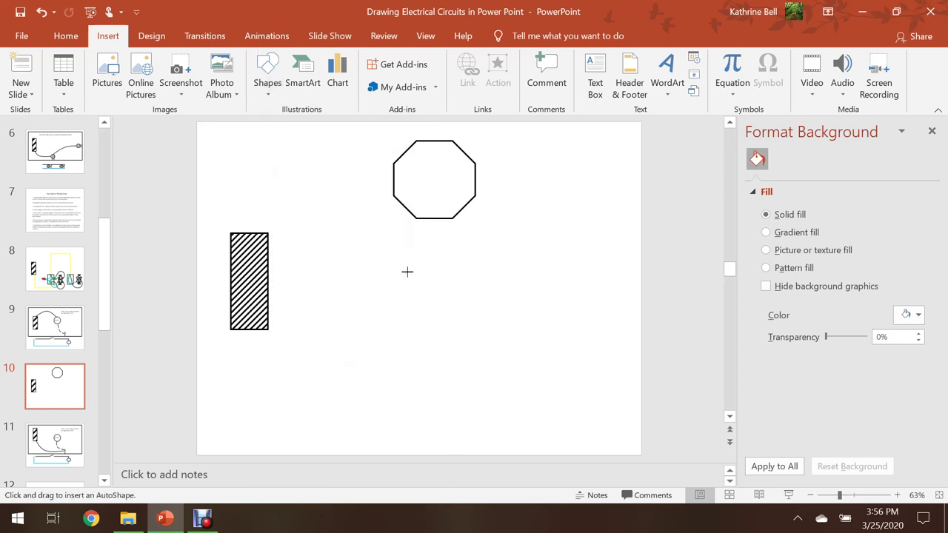
{"action": "mouse_move", "coordinate": [407, 272]}
{"action": "left_mouse_down"}
{"action": "mouse_move", "coordinate": [475, 351]}
{"action": "mouse_move", "coordinate": [464, 359]}
{"action": "left_mouse_up"}
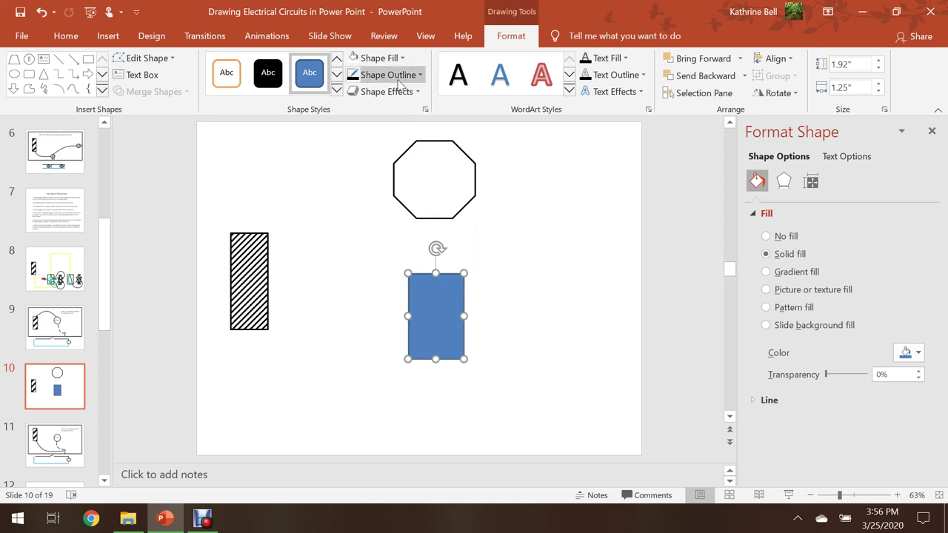
{"action": "left_click", "coordinate": [355, 60]}
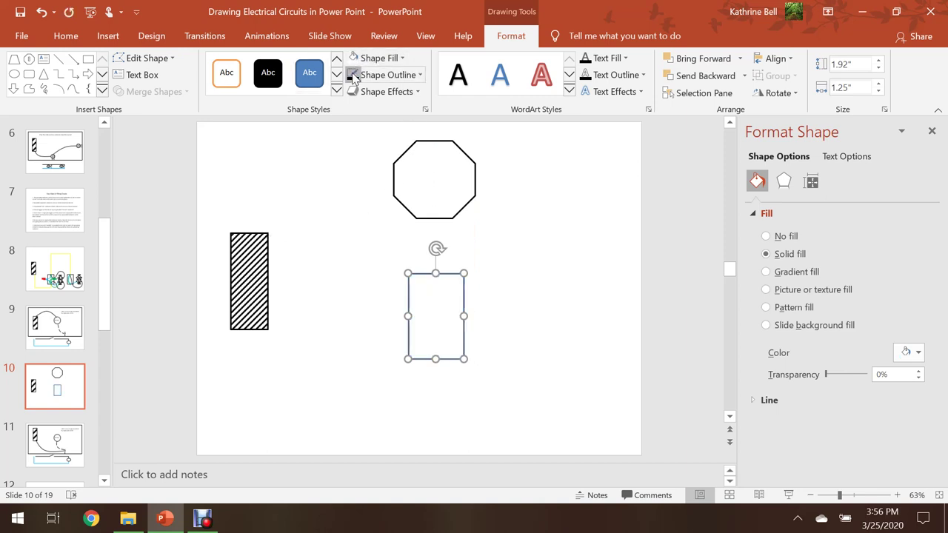
{"action": "left_click", "coordinate": [513, 299]}
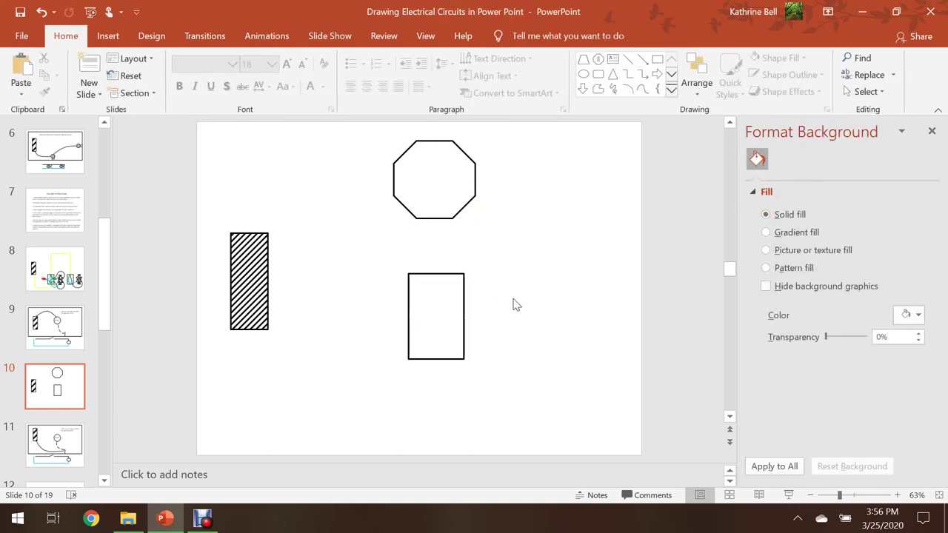
{"action": "mouse_move", "coordinate": [456, 280]}
{"action": "left_mouse_down"}
{"action": "mouse_move", "coordinate": [446, 286]}
{"action": "mouse_move", "coordinate": [455, 279]}
{"action": "left_mouse_up"}
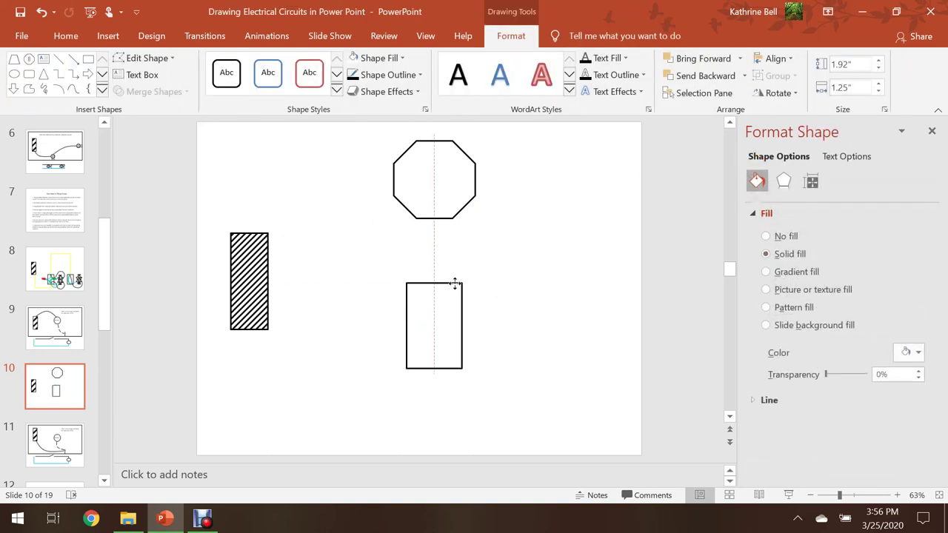
{"action": "left_click", "coordinate": [533, 280]}
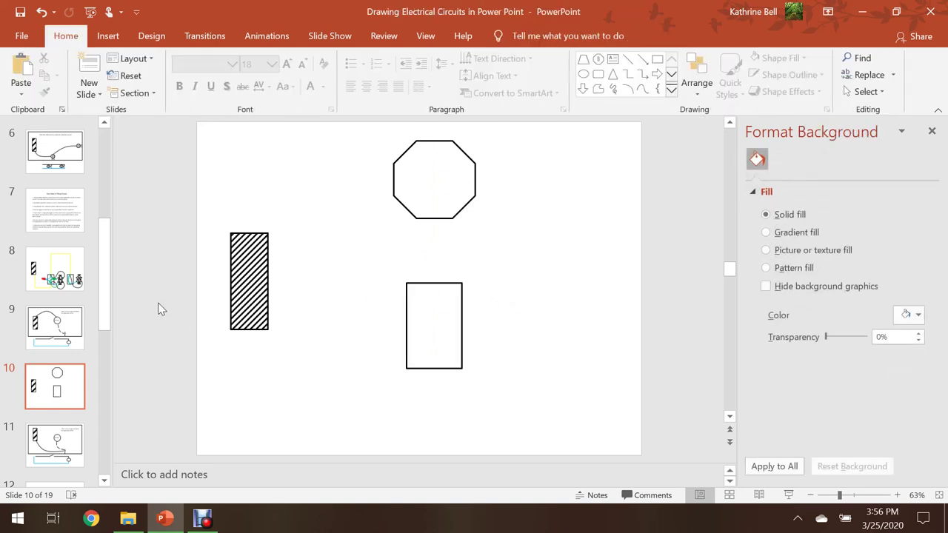
Copy the small circle symbol from slide 2
{"action": "left_click_drag", "start_coordinate": [109, 292], "coordinate": [108, 203]}
{"action": "left_click", "coordinate": [59, 202]}
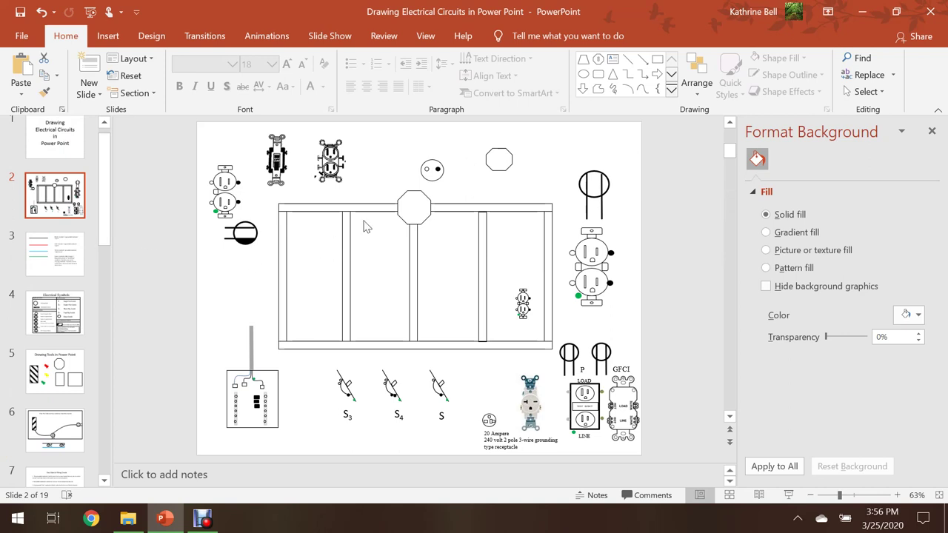
{"action": "right_click", "coordinate": [435, 187]}
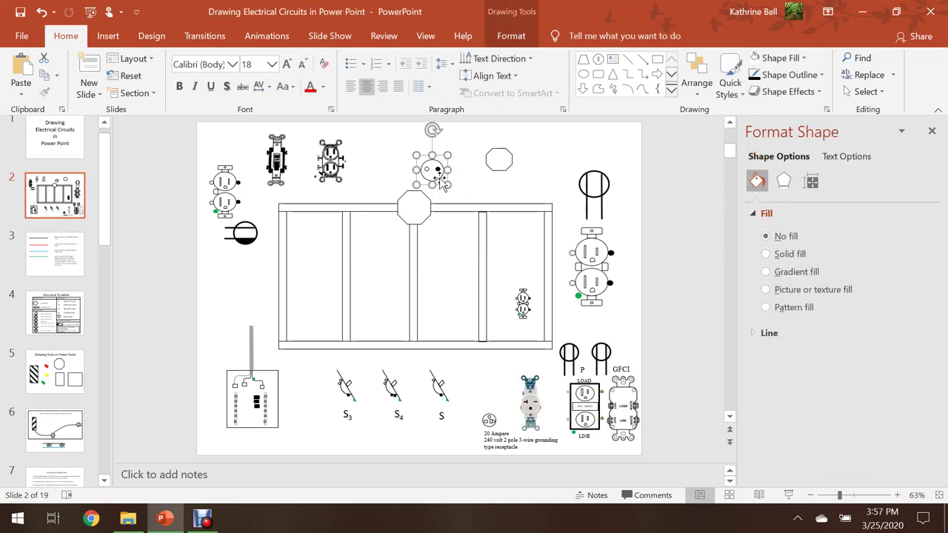
{"action": "left_click", "coordinate": [474, 153]}
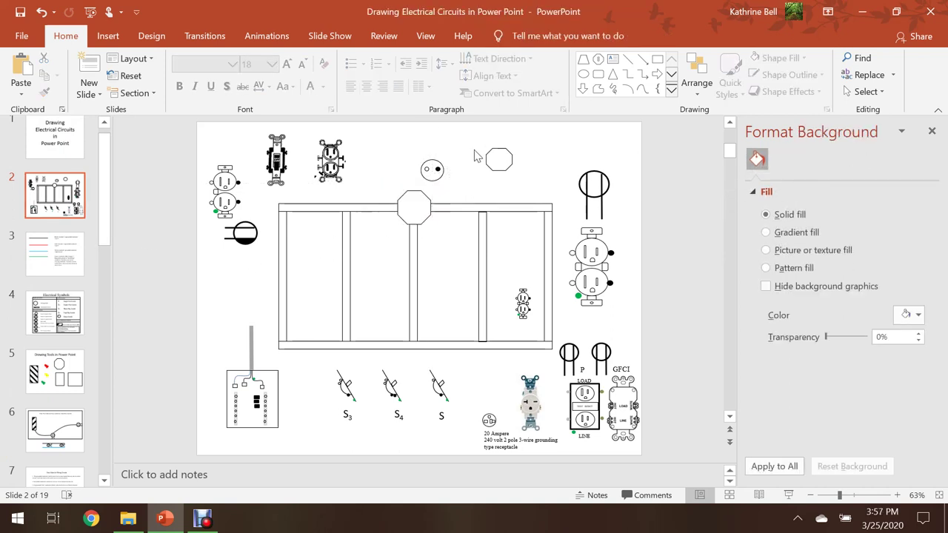
{"action": "right_click", "coordinate": [437, 177]}
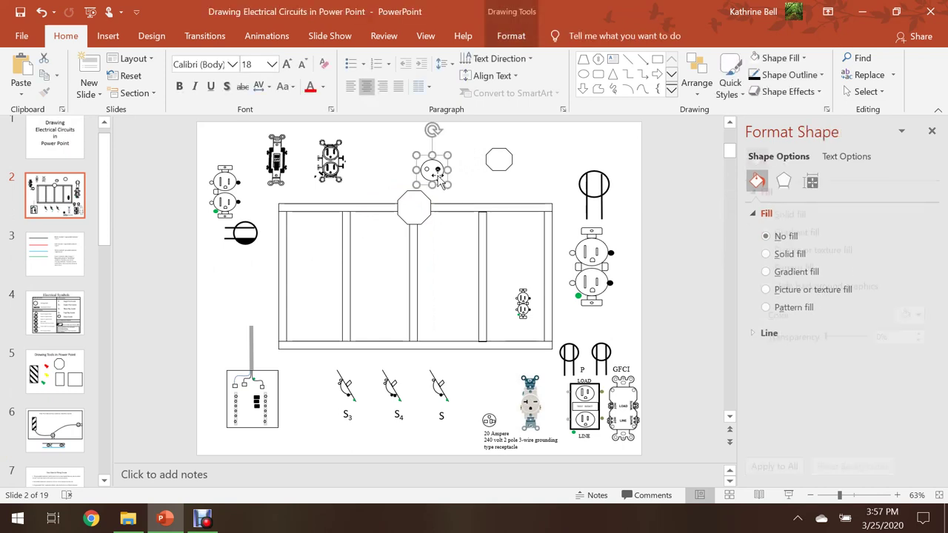
{"action": "left_click", "coordinate": [473, 204]}
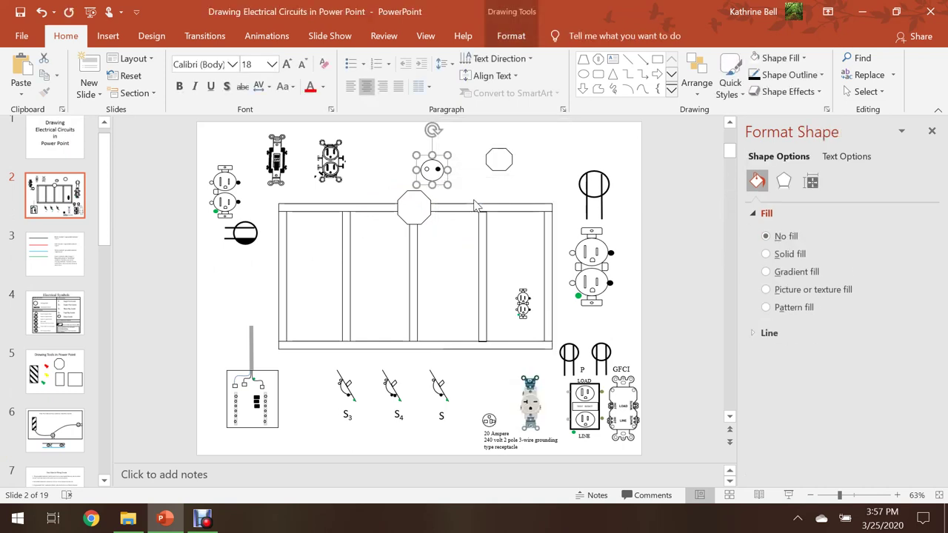
{"action": "left_click", "coordinate": [93, 359]}
Paste the circle onto slide 10, enlarge it to the octagon's size, and place it right of the octagon
{"action": "scroll", "coordinate": [93, 359], "scroll_direction": "down", "scroll_amount": 5}
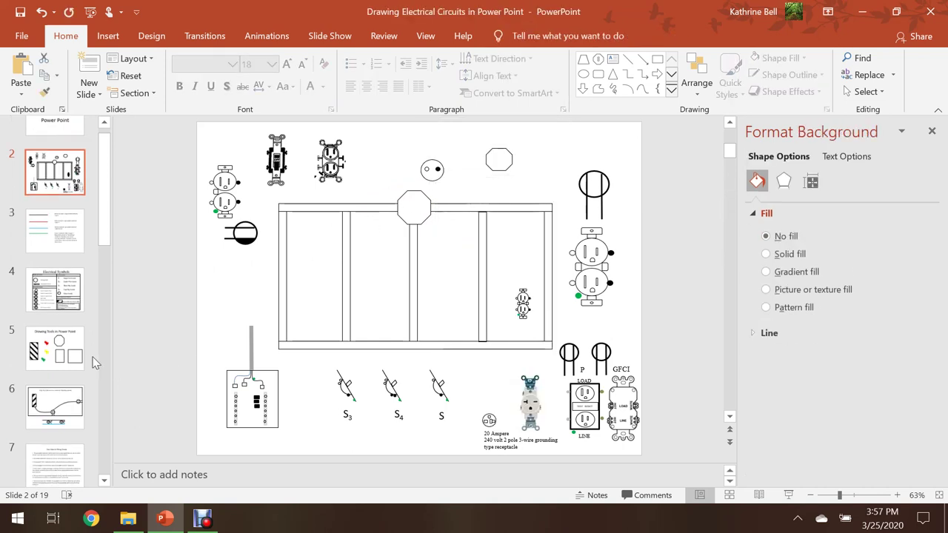
{"action": "left_click", "coordinate": [69, 359]}
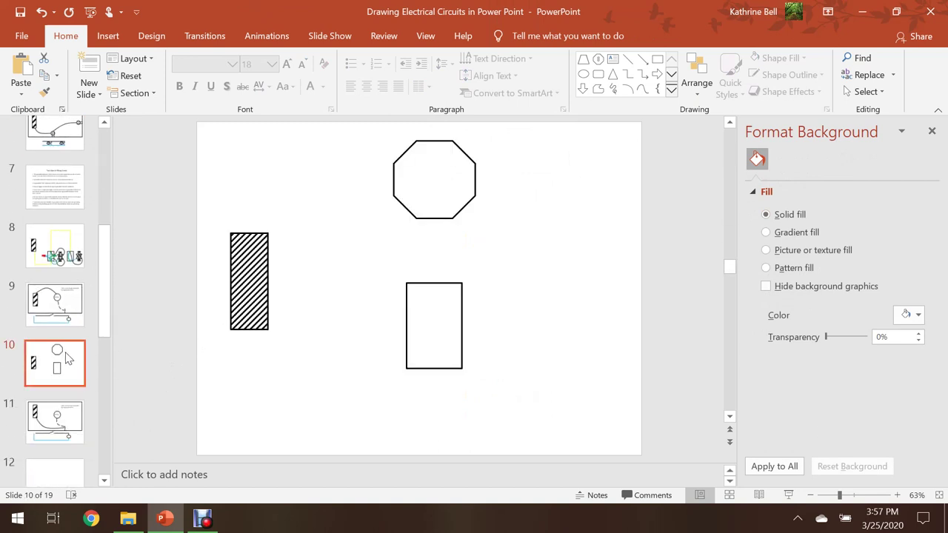
{"action": "right_click", "coordinate": [539, 187]}
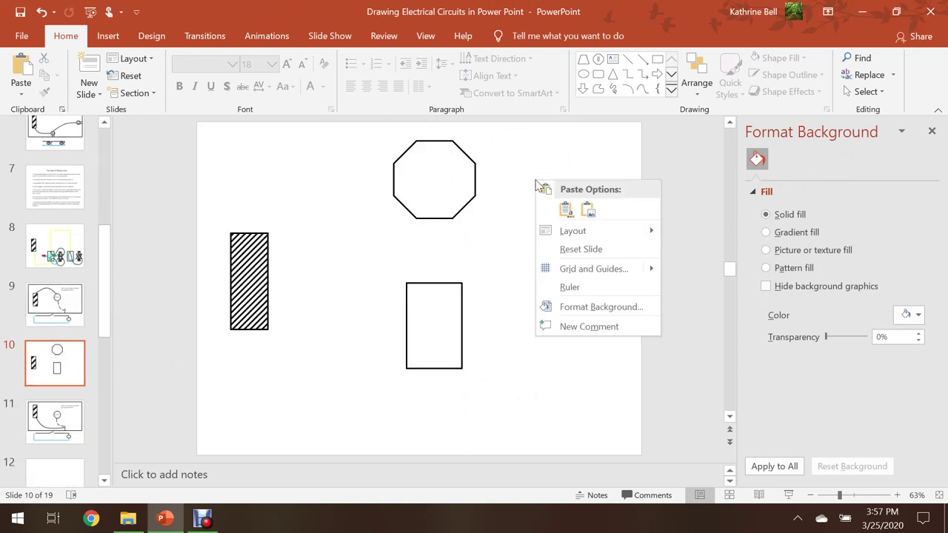
{"action": "left_click", "coordinate": [561, 212]}
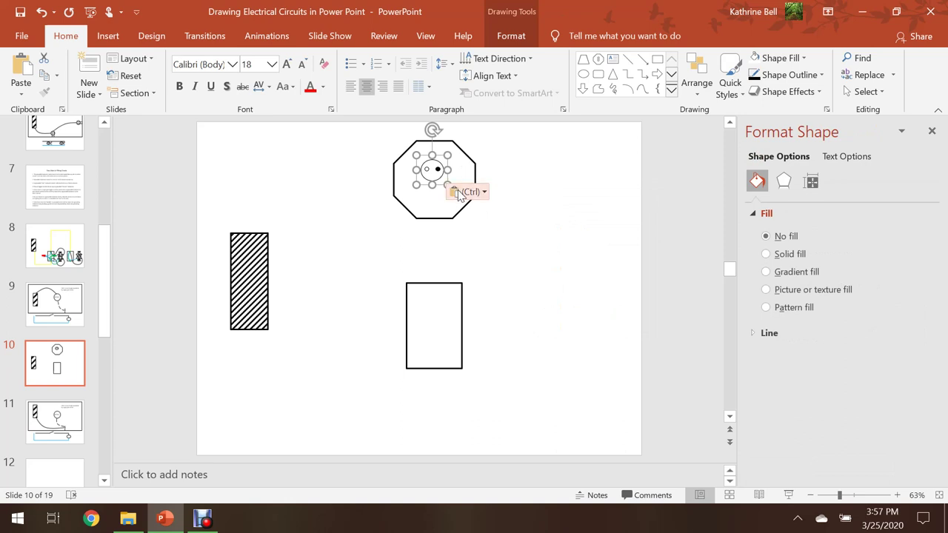
{"action": "left_click_drag", "start_coordinate": [416, 185], "coordinate": [372, 228]}
{"action": "left_click_drag", "start_coordinate": [434, 159], "coordinate": [461, 140]}
{"action": "left_click_drag", "start_coordinate": [477, 223], "coordinate": [486, 236]}
{"action": "left_click_drag", "start_coordinate": [462, 148], "coordinate": [599, 133]}
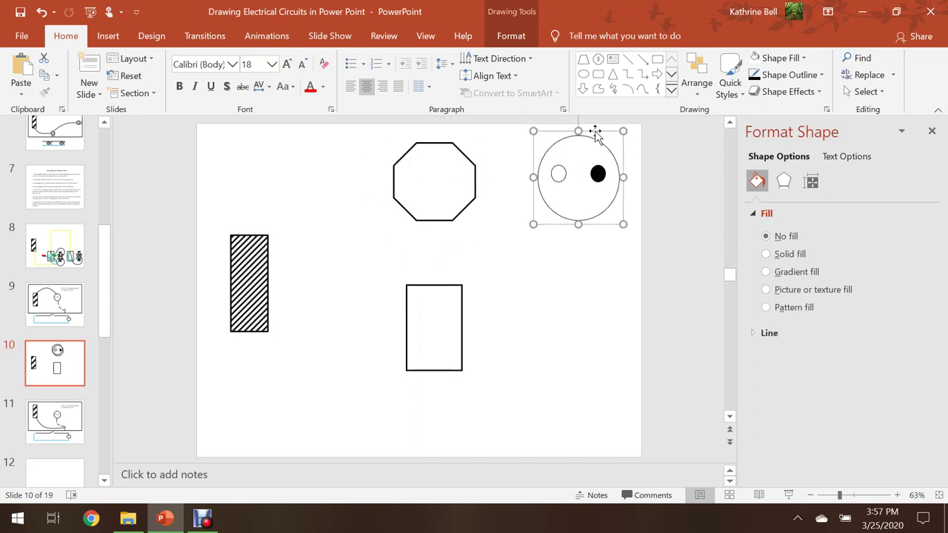
Scroll the thumbnails back up and show title slide 1
{"action": "left_click", "coordinate": [107, 308]}
{"action": "scroll", "coordinate": [107, 307], "scroll_direction": "up", "scroll_amount": 5}
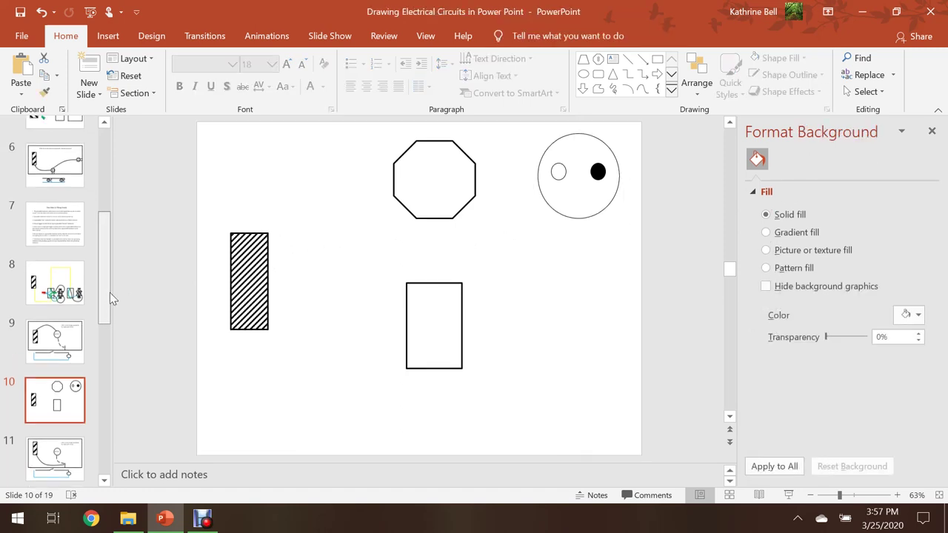
{"action": "scroll", "coordinate": [119, 226], "scroll_direction": "up", "scroll_amount": 2}
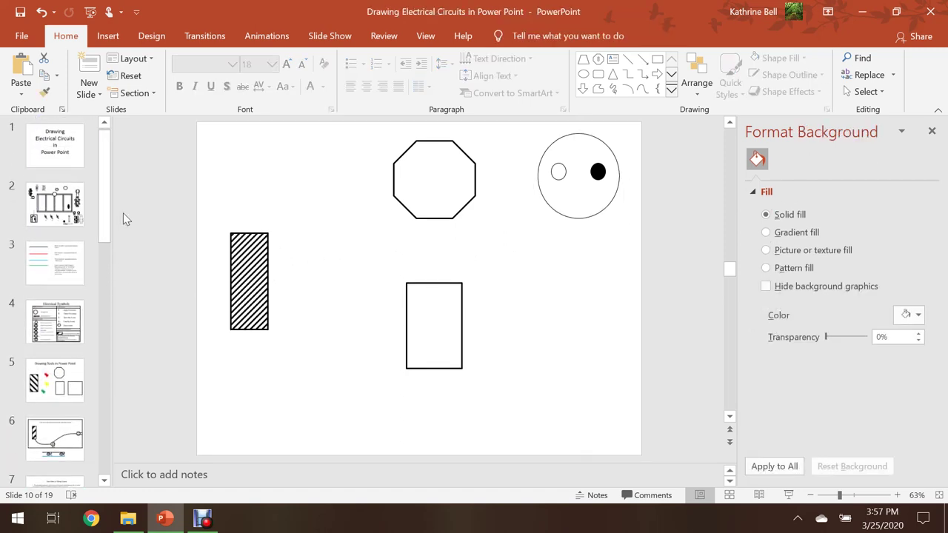
{"action": "left_click", "coordinate": [75, 185]}
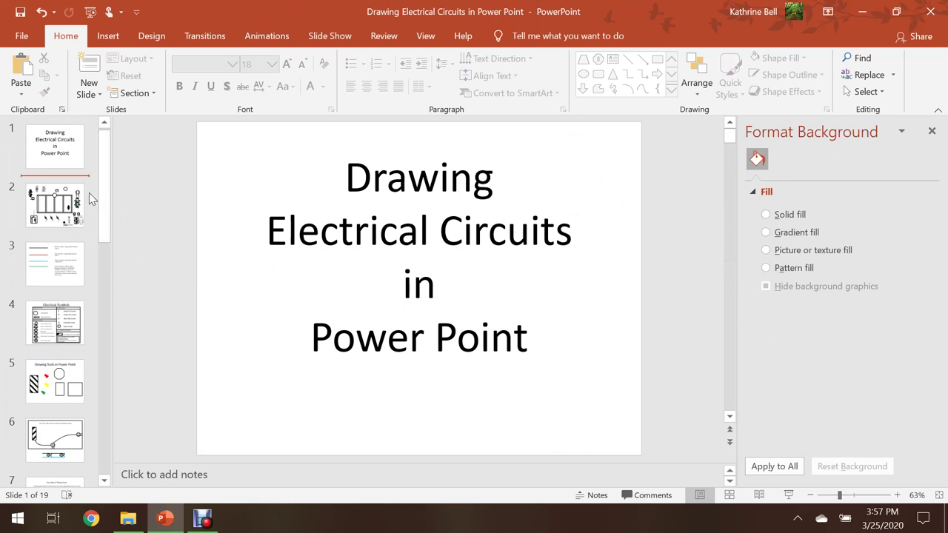
Copy the S switch symbol from slide 2
{"action": "left_click", "coordinate": [75, 198]}
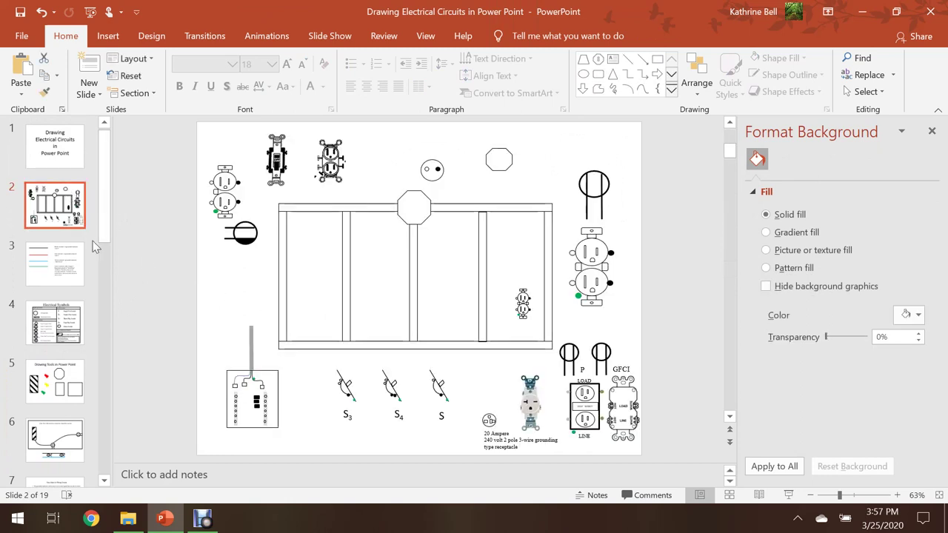
{"action": "left_click", "coordinate": [438, 397]}
{"action": "right_click", "coordinate": [438, 396]}
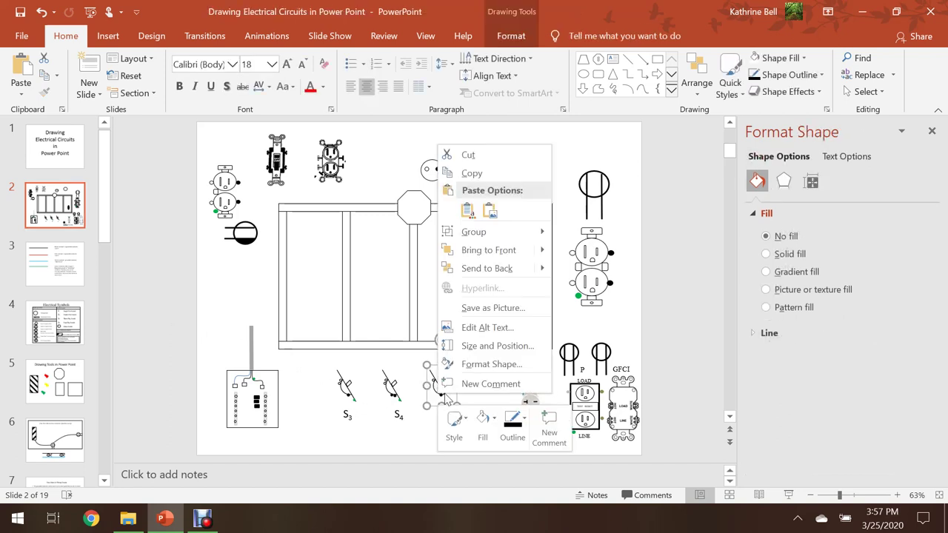
{"action": "left_click", "coordinate": [472, 172]}
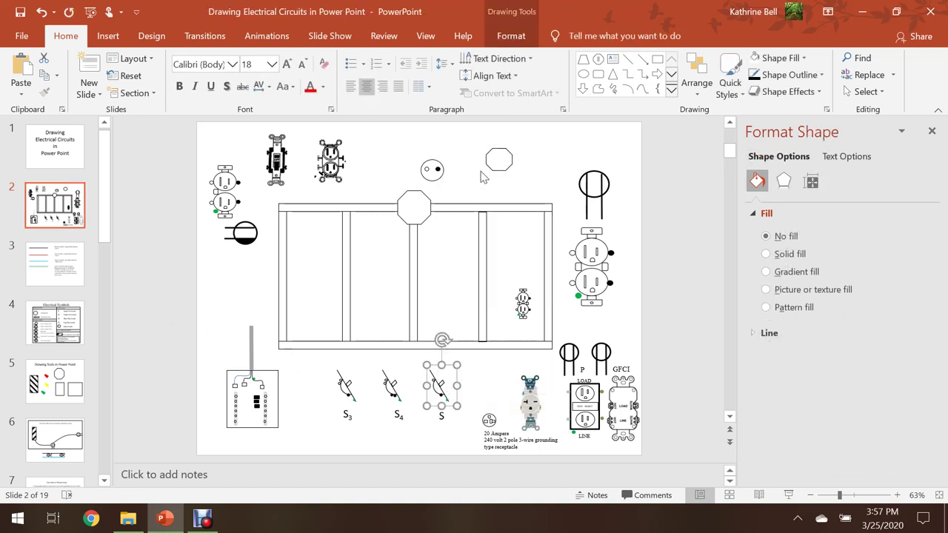
{"action": "left_click", "coordinate": [214, 302]}
Paste the switch onto slide 10 and position it right of the rectangle
{"action": "scroll", "coordinate": [174, 317], "scroll_direction": "down", "scroll_amount": 2}
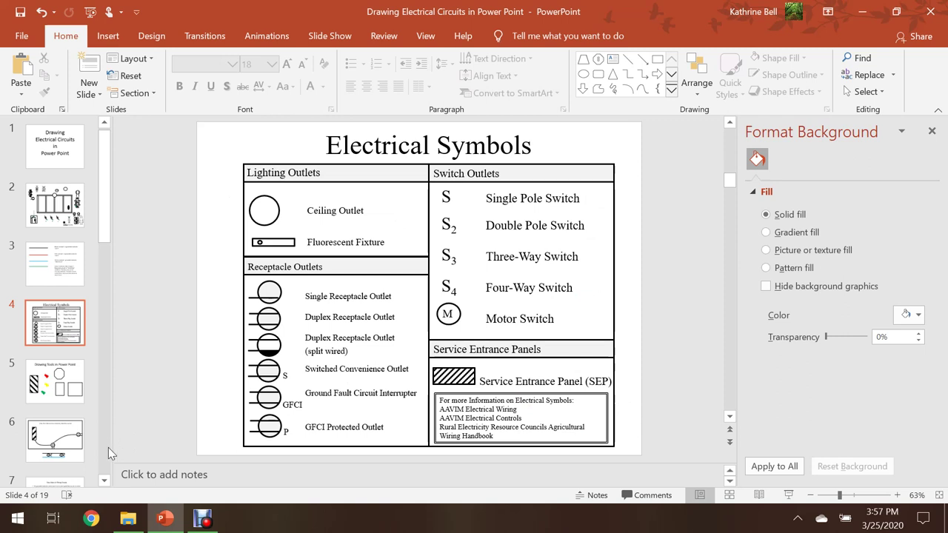
{"action": "left_click", "coordinate": [104, 480]}
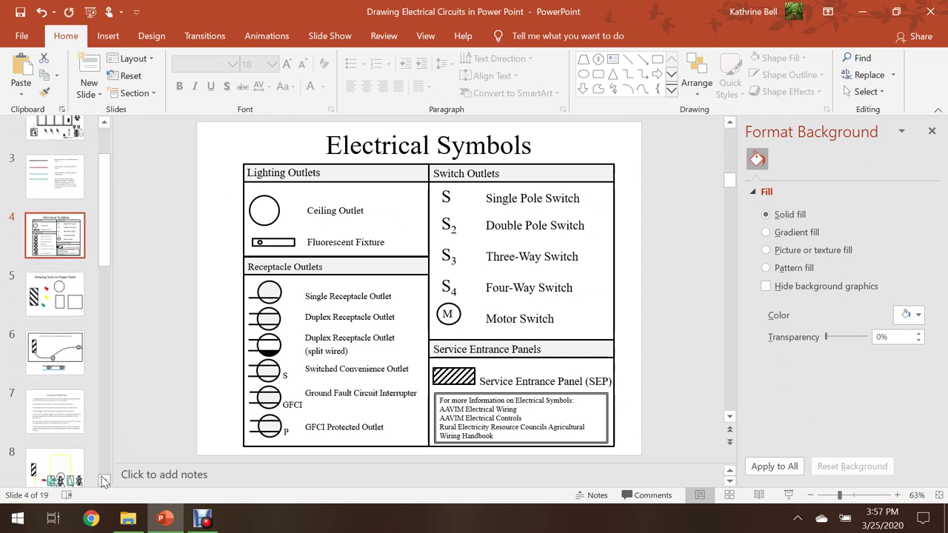
{"action": "left_click", "coordinate": [104, 480]}
{"action": "left_click", "coordinate": [69, 471]}
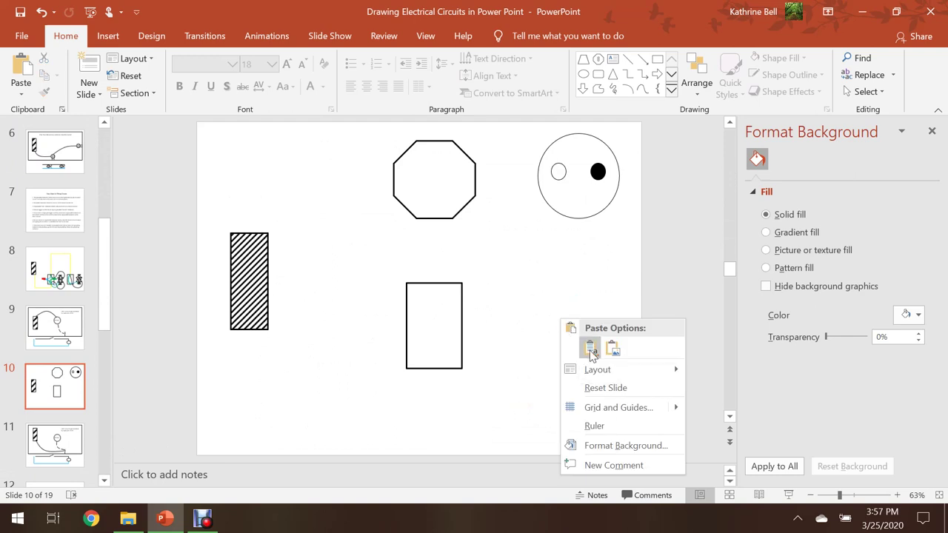
{"action": "left_click", "coordinate": [590, 347]}
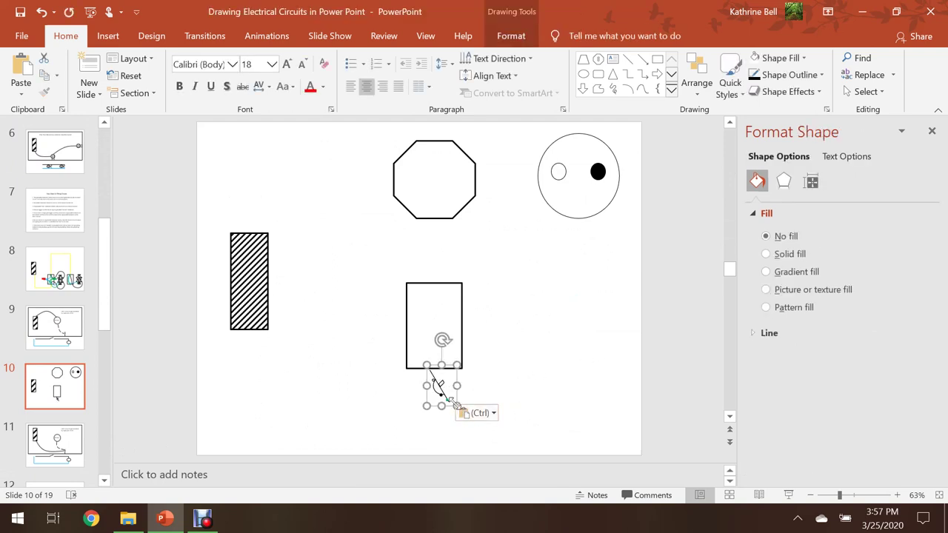
{"action": "left_click_drag", "start_coordinate": [459, 379], "coordinate": [578, 398]}
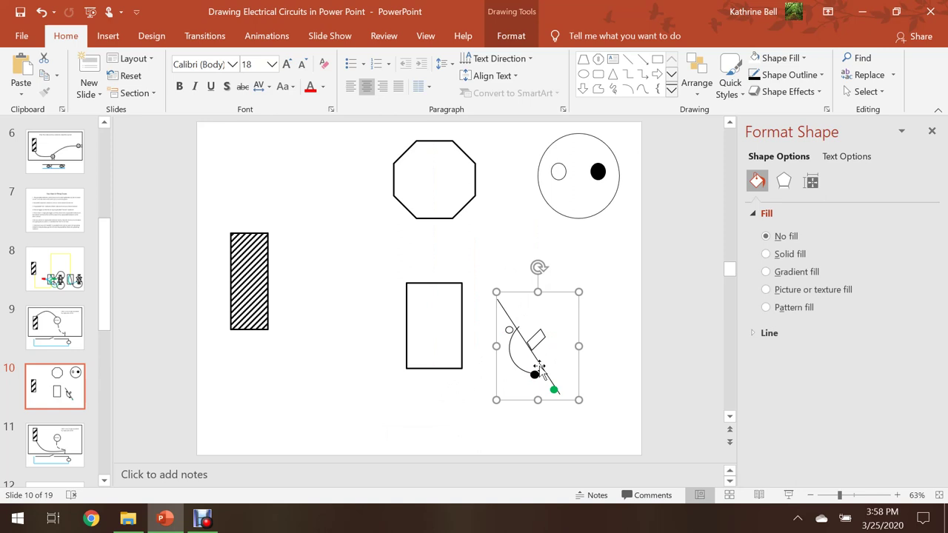
{"action": "left_click_drag", "start_coordinate": [562, 296], "coordinate": [571, 271]}
{"action": "left_click", "coordinate": [337, 283]}
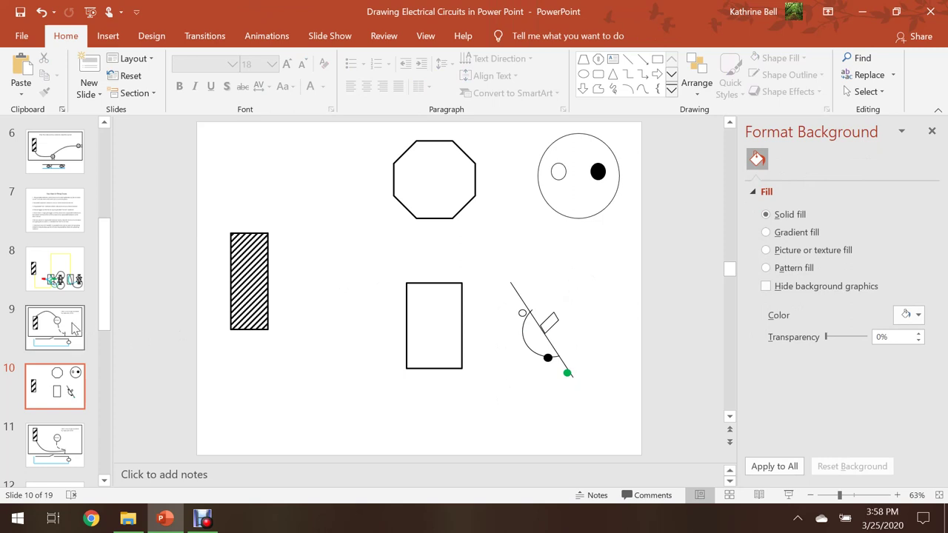
{"action": "left_click", "coordinate": [75, 329]}
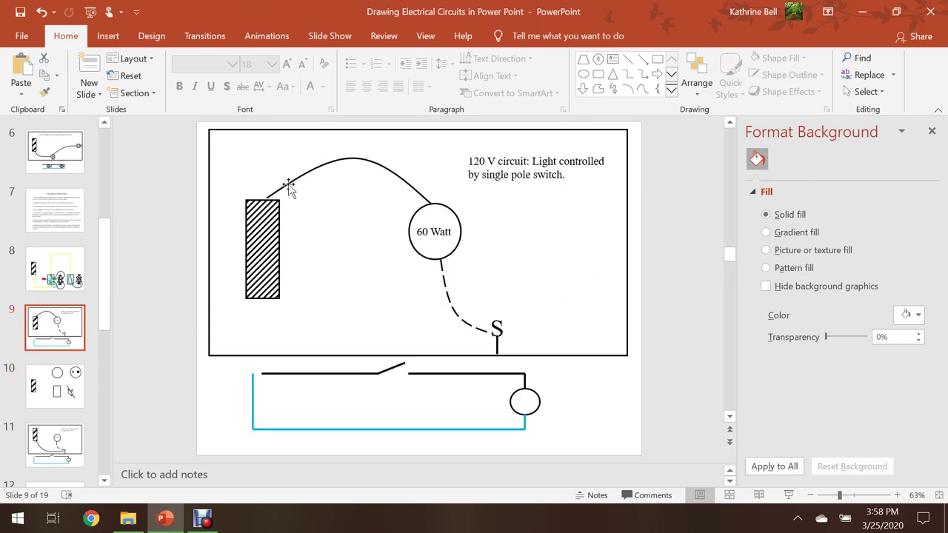
Draw a wire up from the hatched panel's top and across to the octagon's left side
{"action": "left_click", "coordinate": [70, 442]}
{"action": "left_click", "coordinate": [71, 370]}
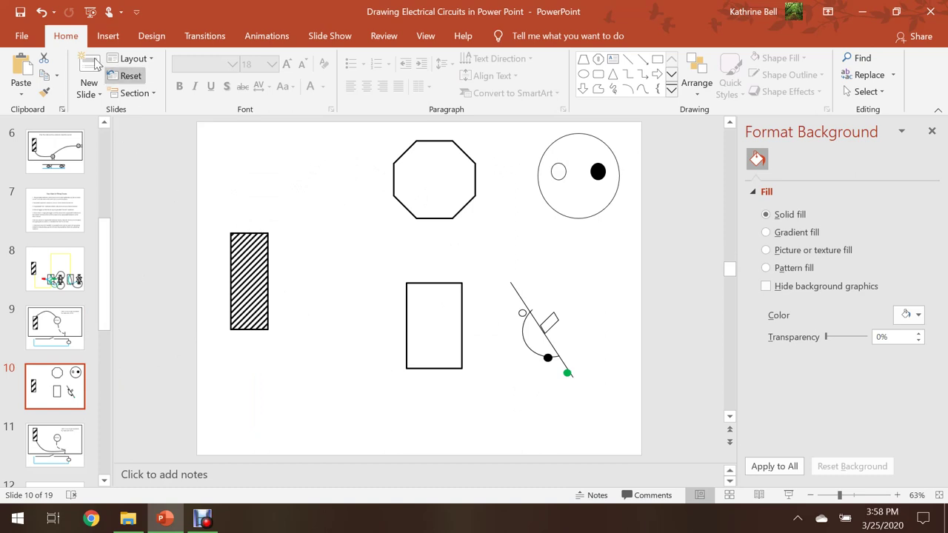
{"action": "left_click", "coordinate": [109, 38]}
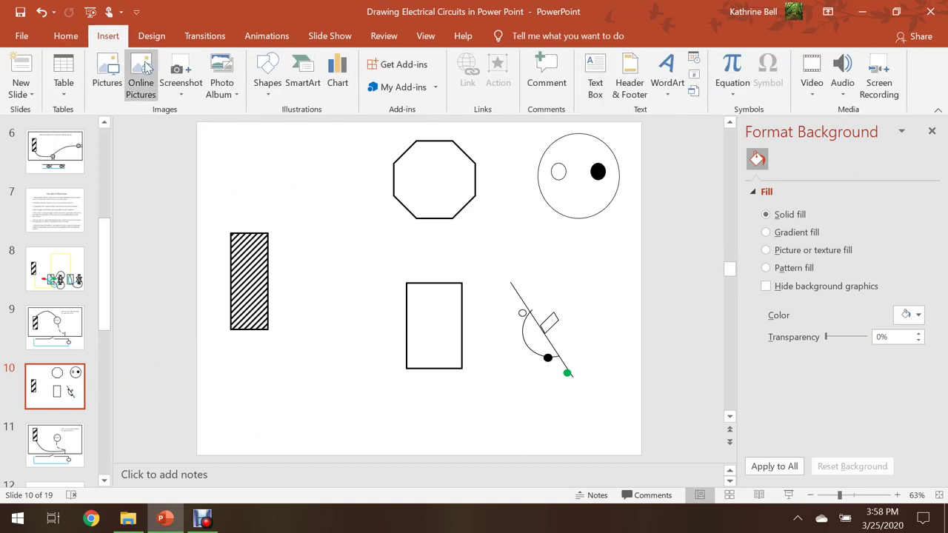
{"action": "left_click", "coordinate": [268, 74]}
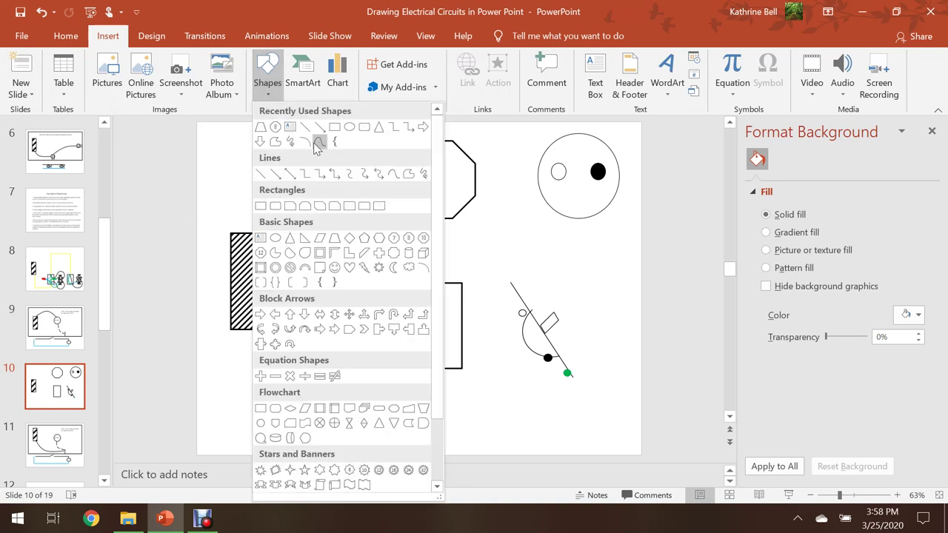
{"action": "left_click", "coordinate": [304, 129]}
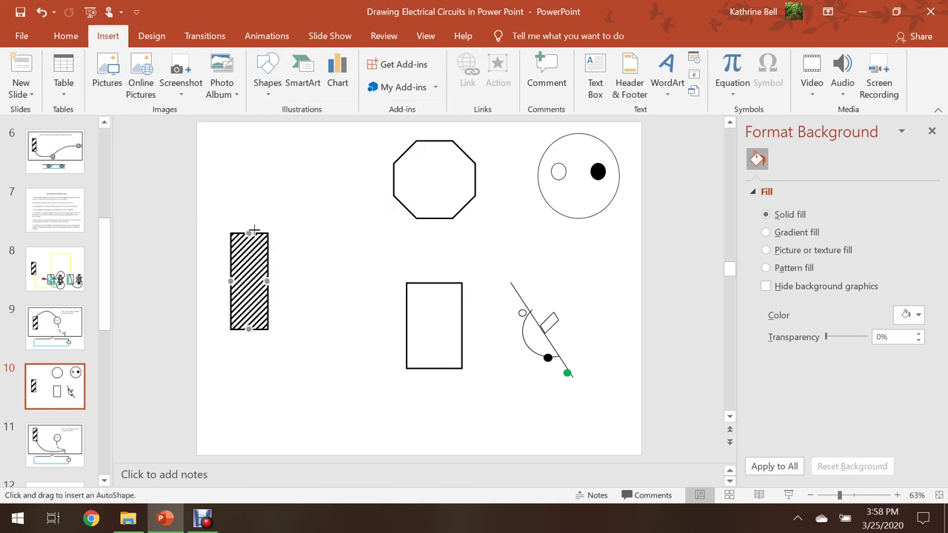
{"action": "left_click_drag", "start_coordinate": [250, 234], "coordinate": [249, 180]}
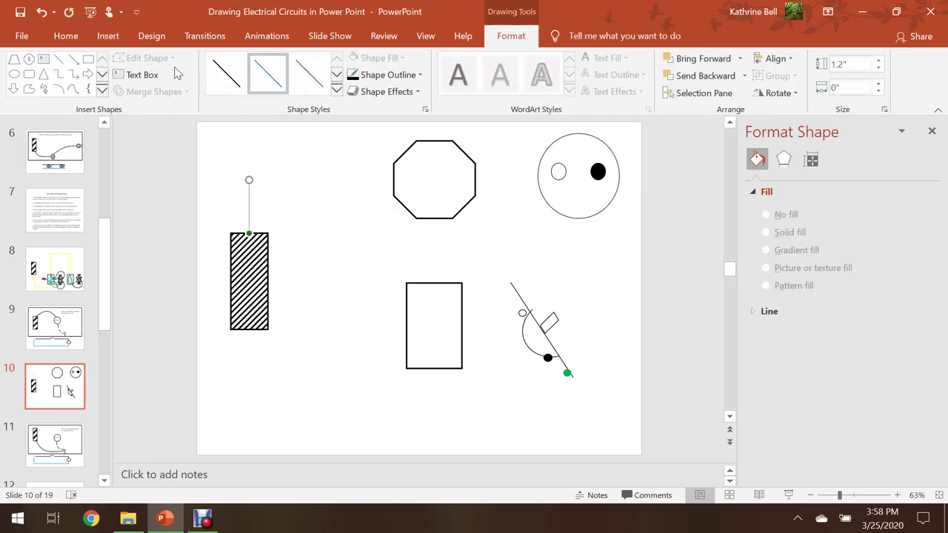
{"action": "left_click", "coordinate": [108, 36]}
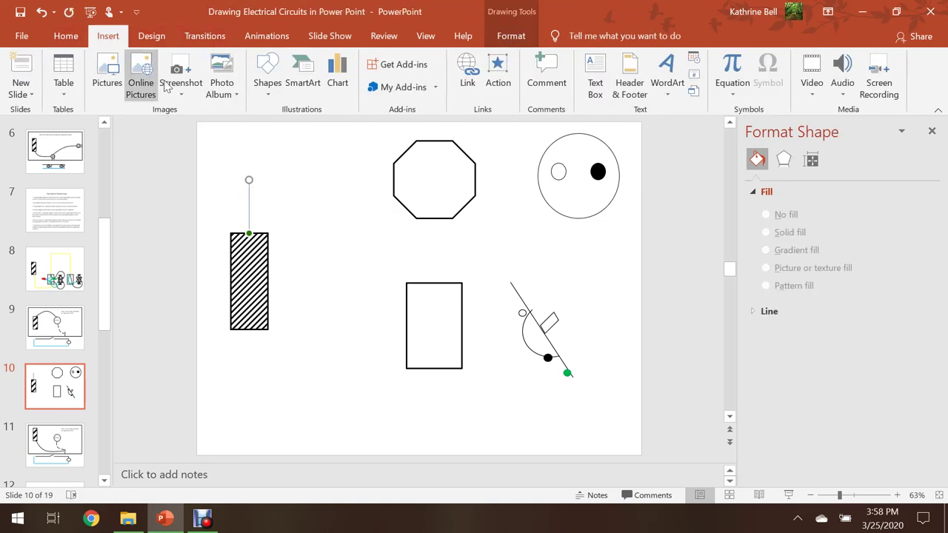
{"action": "left_click", "coordinate": [267, 78]}
{"action": "left_click", "coordinate": [304, 126]}
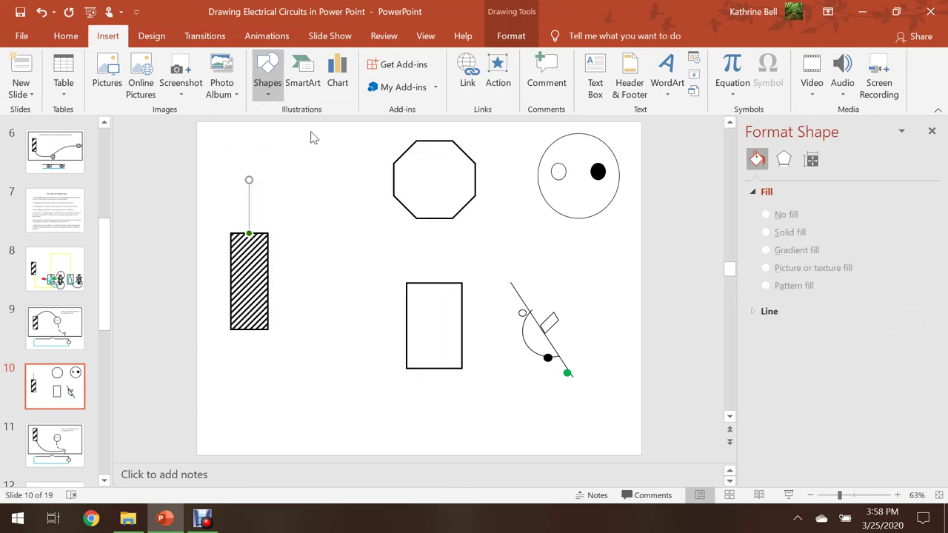
{"action": "mouse_move", "coordinate": [248, 179]}
{"action": "left_mouse_down"}
{"action": "mouse_move", "coordinate": [319, 189]}
{"action": "mouse_move", "coordinate": [393, 179]}
{"action": "left_mouse_up"}
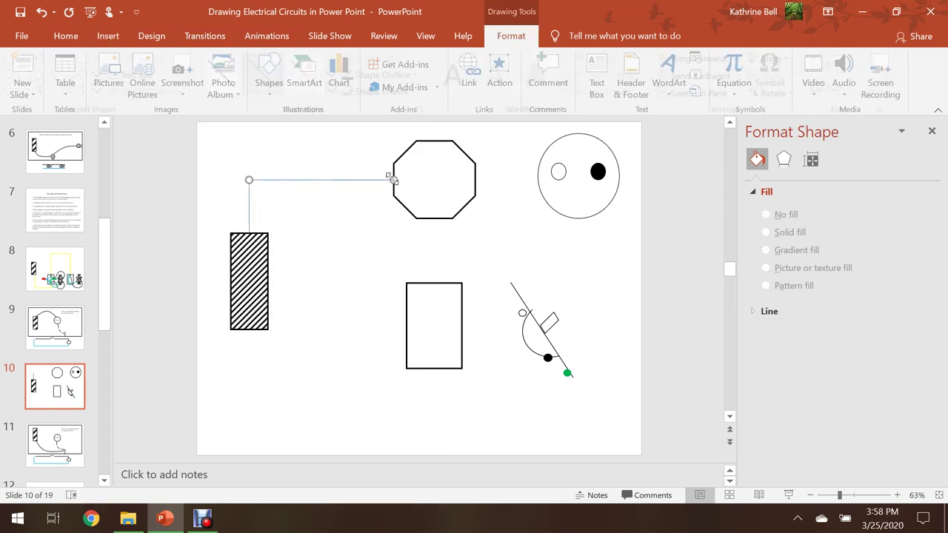
Connect the octagon's bottom to the rectangle's top with a connector, then make the wires black
{"action": "left_click", "coordinate": [108, 36]}
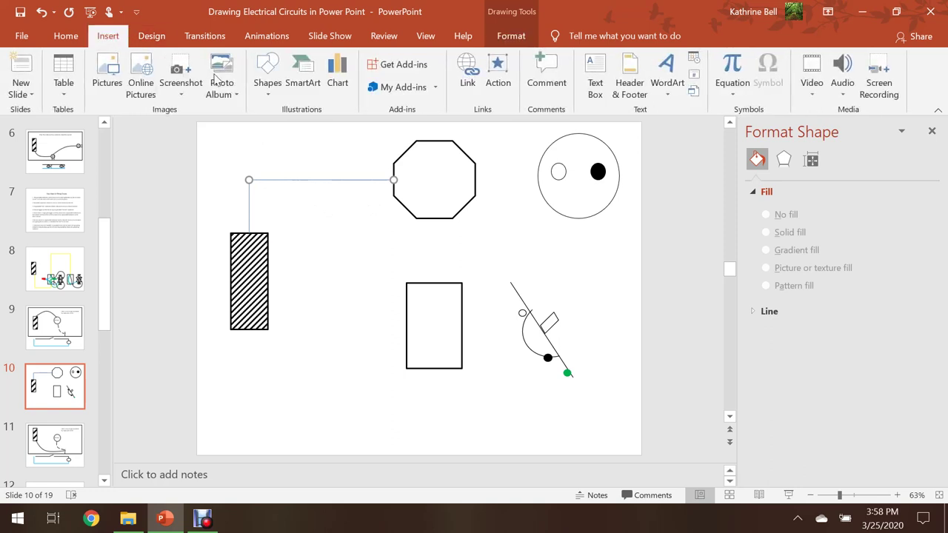
{"action": "left_click", "coordinate": [268, 77]}
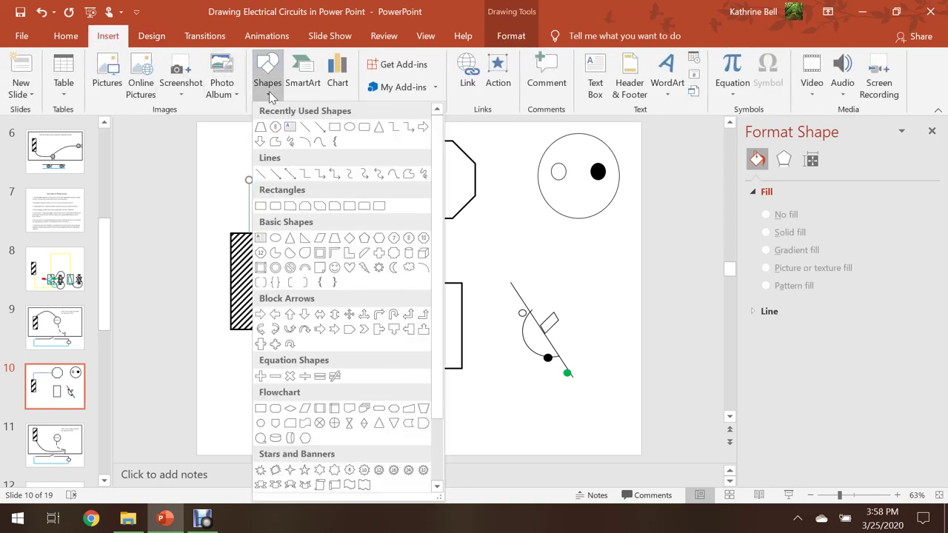
{"action": "left_click", "coordinate": [300, 127]}
{"action": "mouse_move", "coordinate": [435, 218]}
{"action": "left_mouse_down"}
{"action": "mouse_move", "coordinate": [442, 271]}
{"action": "mouse_move", "coordinate": [434, 283]}
{"action": "left_mouse_up"}
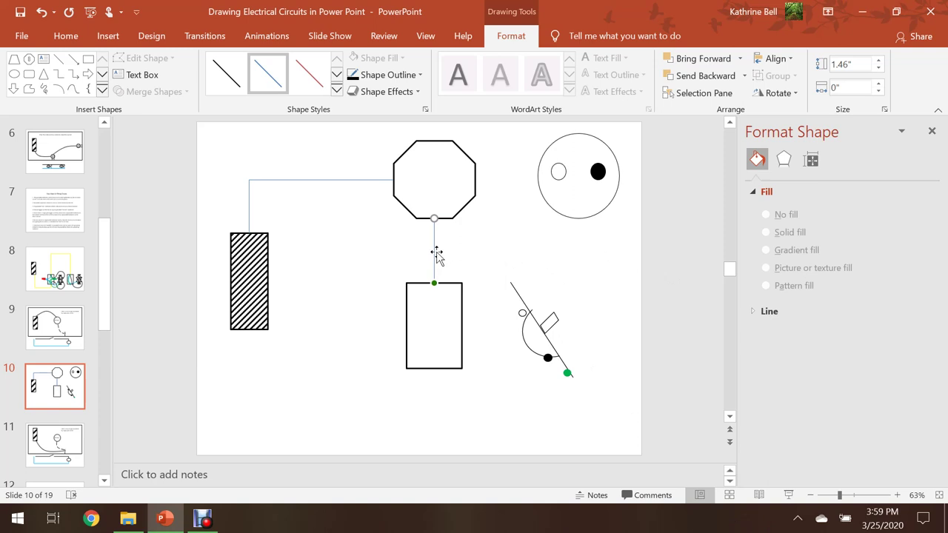
{"action": "key", "text": "Delete"}
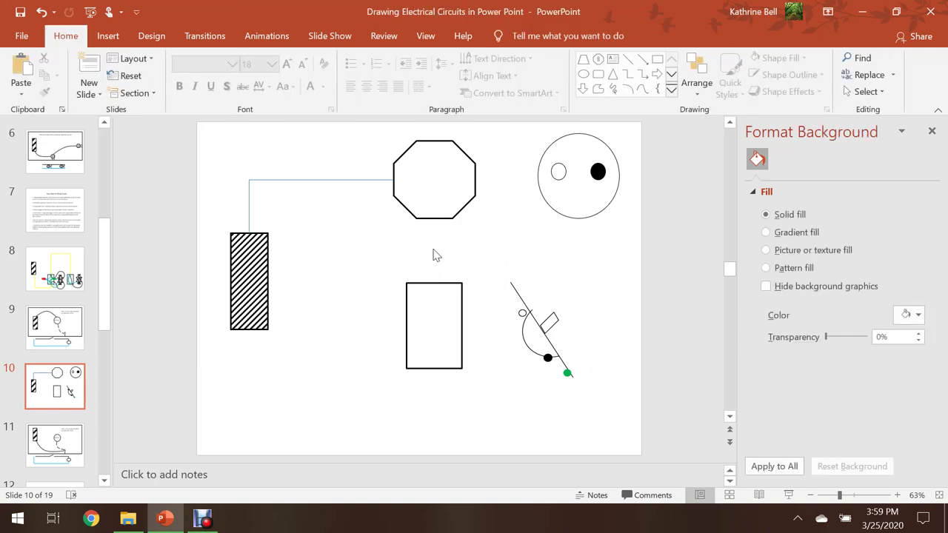
{"action": "left_click", "coordinate": [108, 36]}
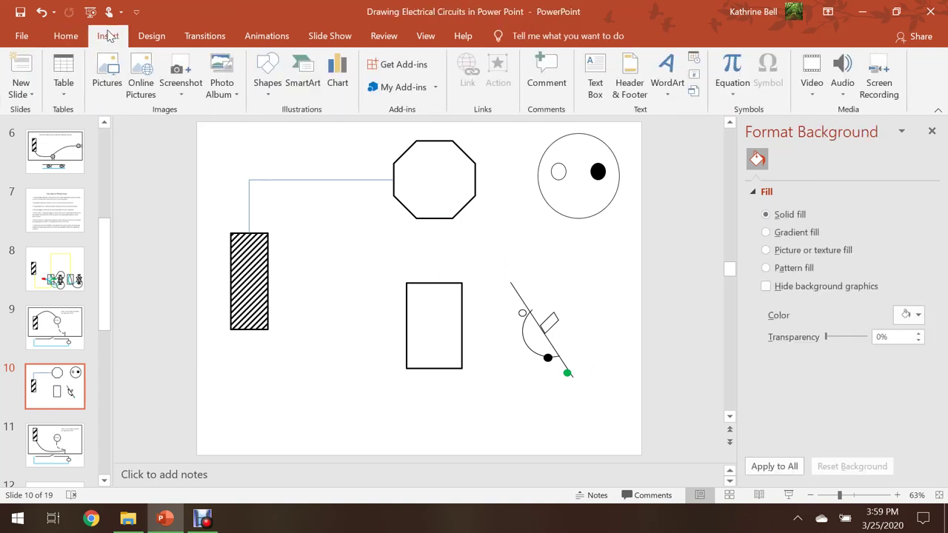
{"action": "left_click", "coordinate": [268, 74]}
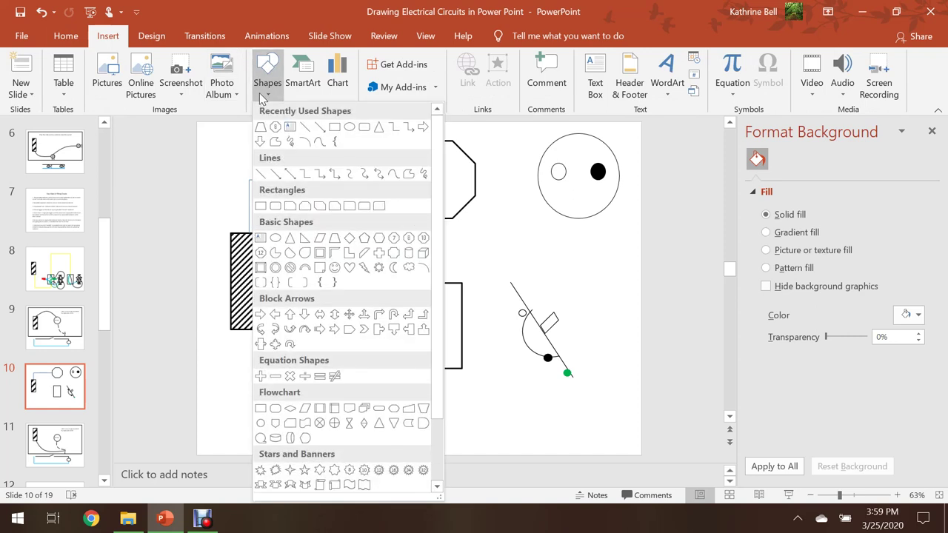
{"action": "left_click", "coordinate": [305, 128]}
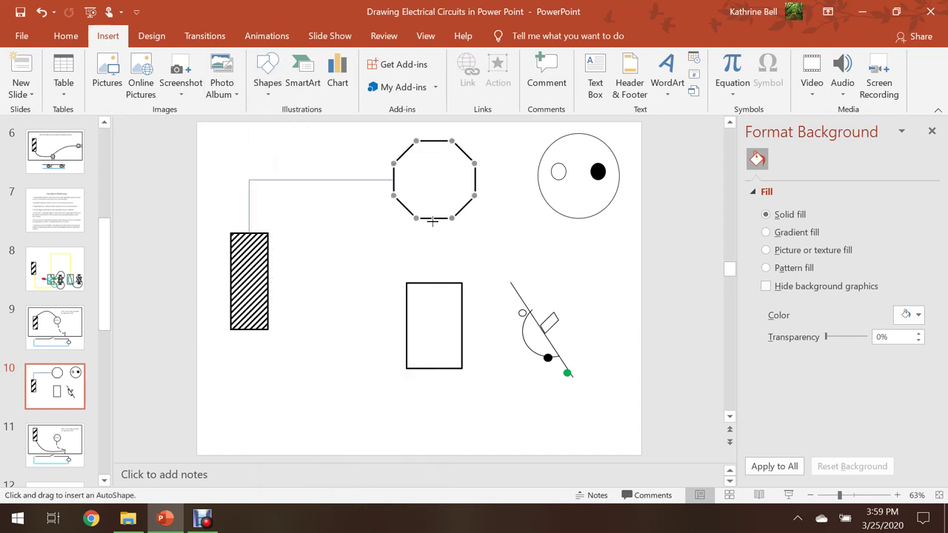
{"action": "left_click_drag", "start_coordinate": [434, 219], "coordinate": [434, 283]}
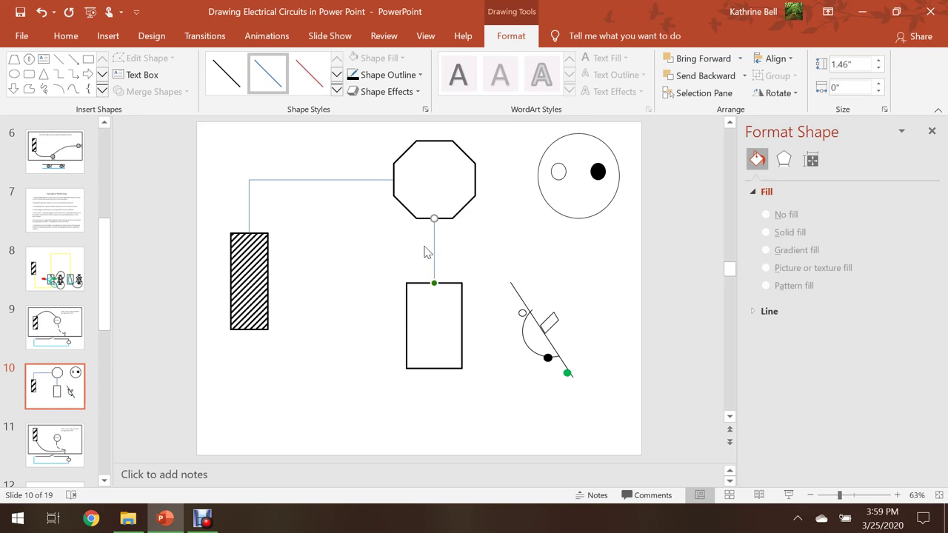
{"action": "left_click", "coordinate": [360, 181]}
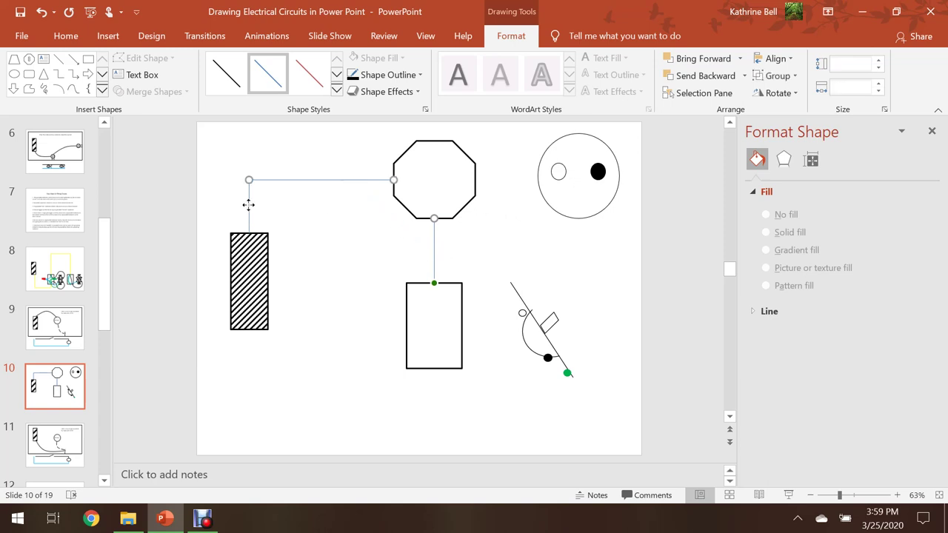
{"action": "left_click", "coordinate": [230, 80]}
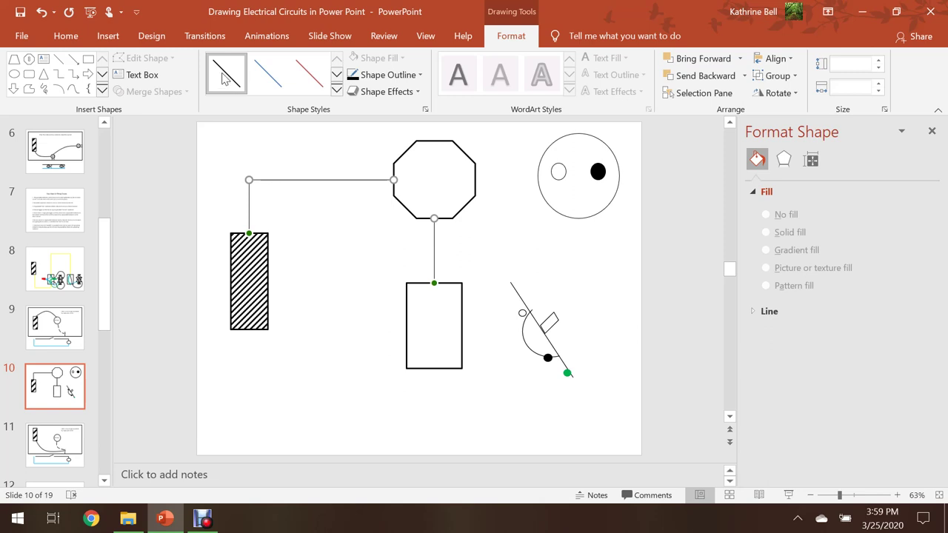
Make the connector wires 6 pt thick and yellow
{"action": "left_click", "coordinate": [393, 74]}
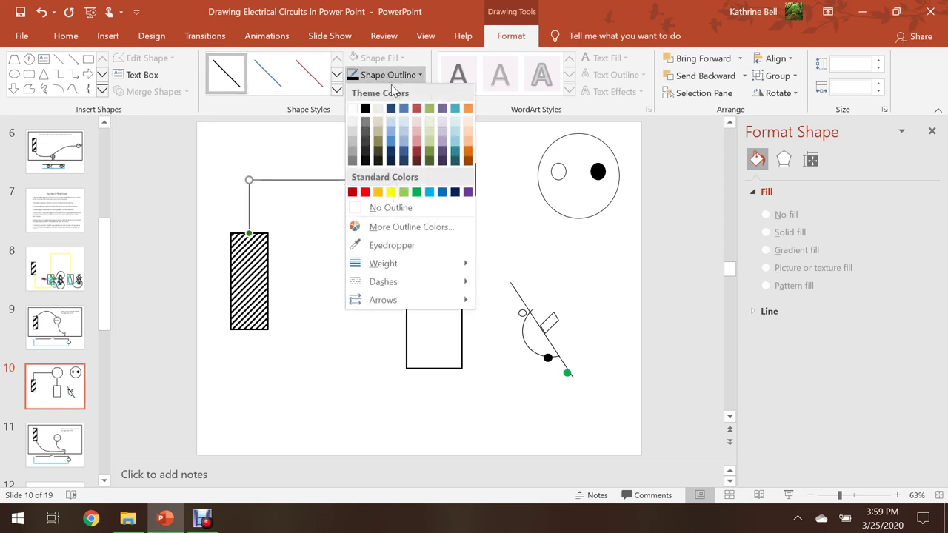
{"action": "mouse_move", "coordinate": [426, 269]}
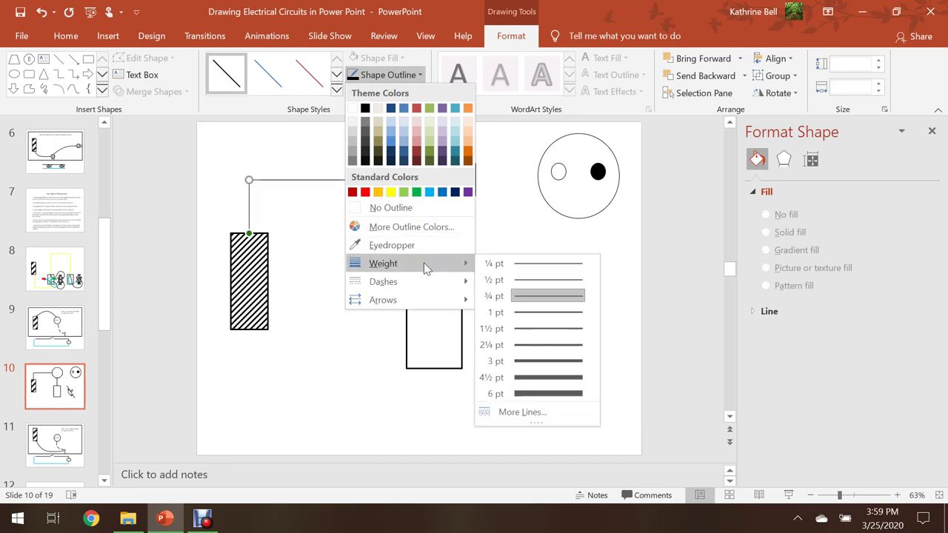
{"action": "left_click", "coordinate": [548, 394]}
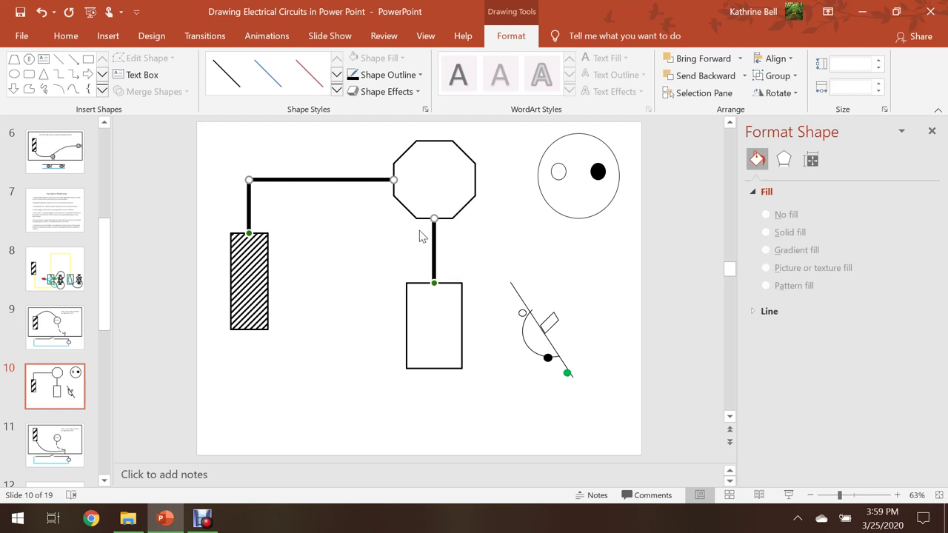
{"action": "left_click", "coordinate": [409, 75]}
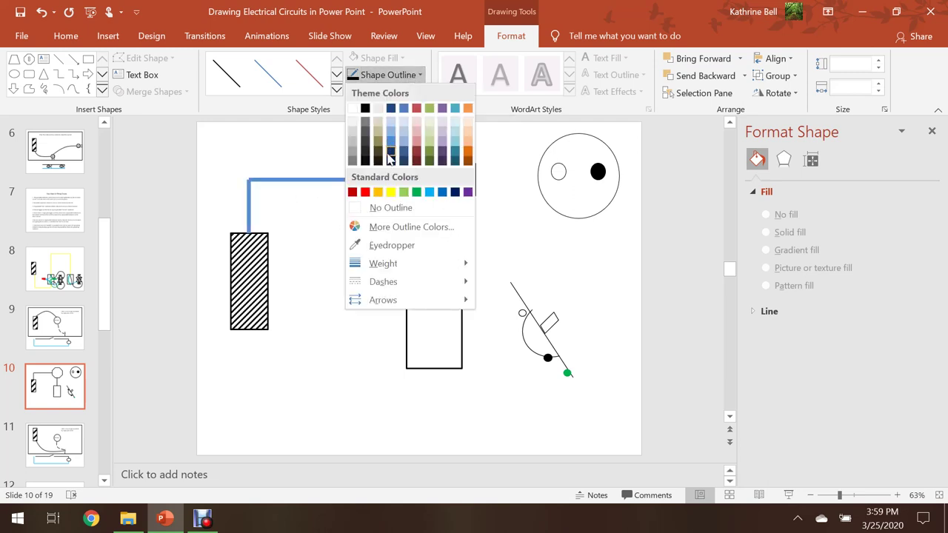
{"action": "left_click", "coordinate": [391, 192]}
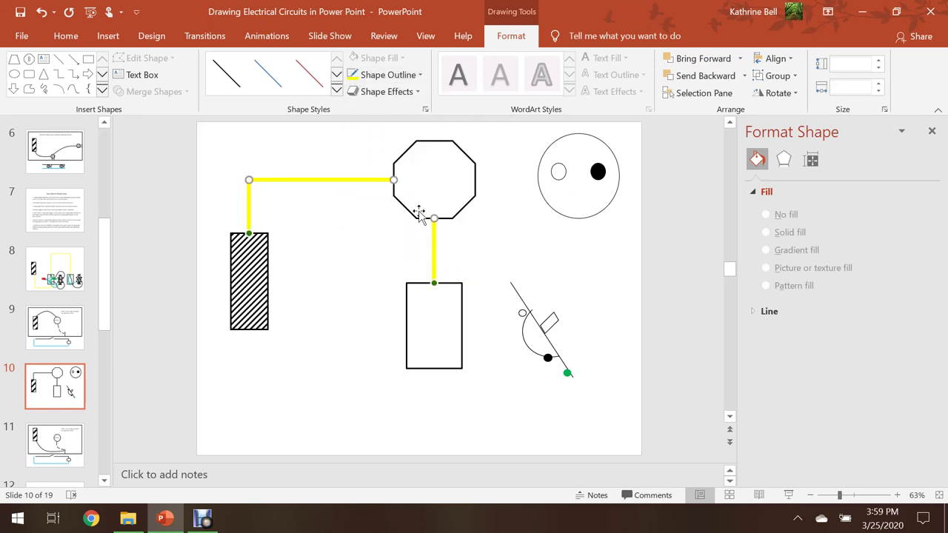
{"action": "left_click", "coordinate": [485, 247]}
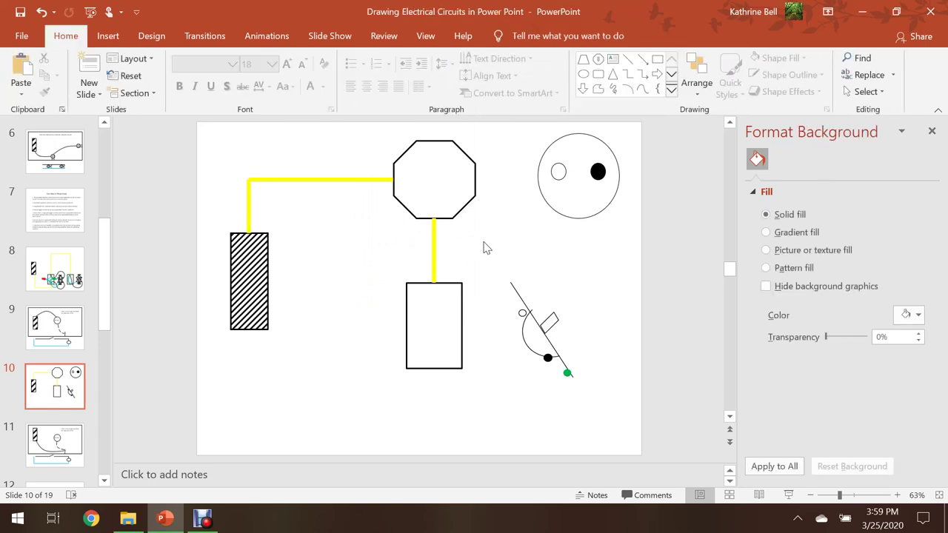
Recolour the three wires (vertical, horizontal, and above the rectangle) light blue
{"action": "left_click", "coordinate": [435, 257]}
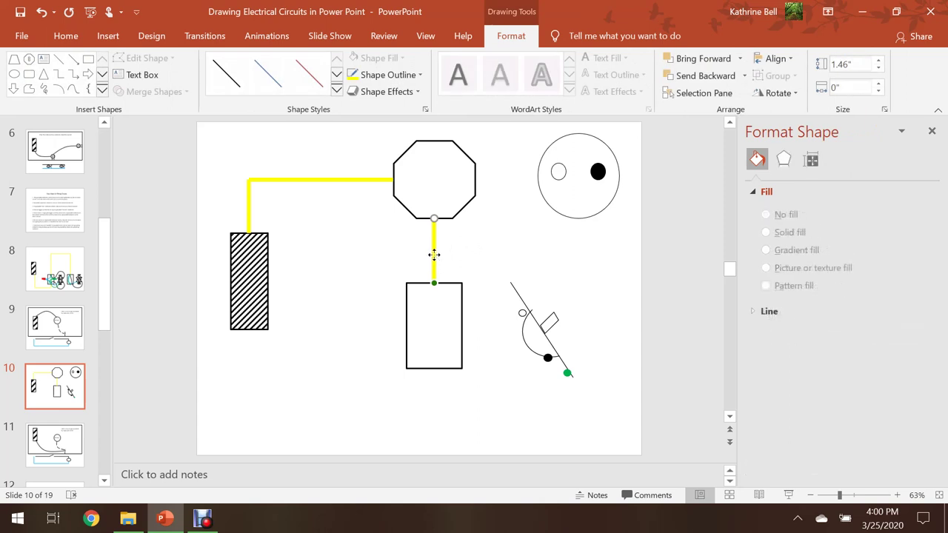
{"action": "left_click", "coordinate": [361, 179], "text": "shift"}
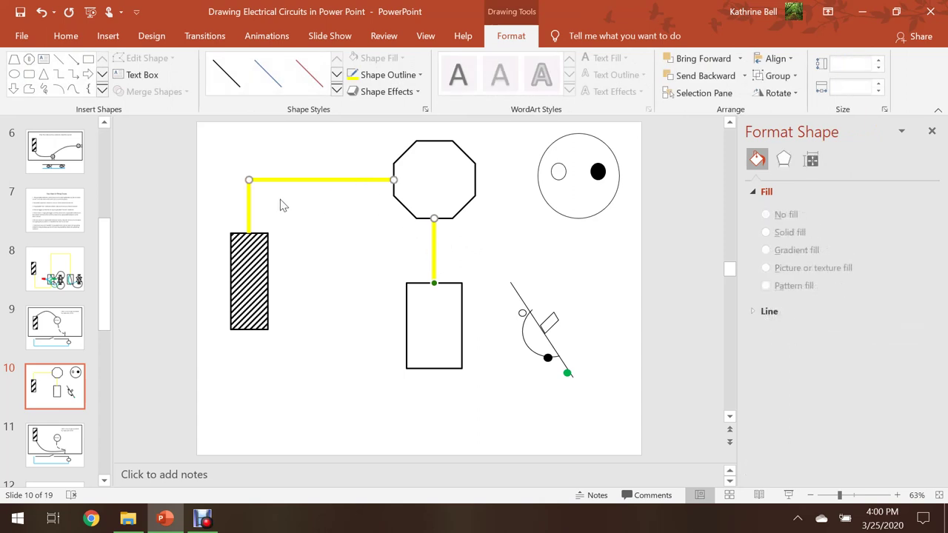
{"action": "left_click", "coordinate": [249, 203], "text": "shift"}
{"action": "left_click", "coordinate": [387, 75]}
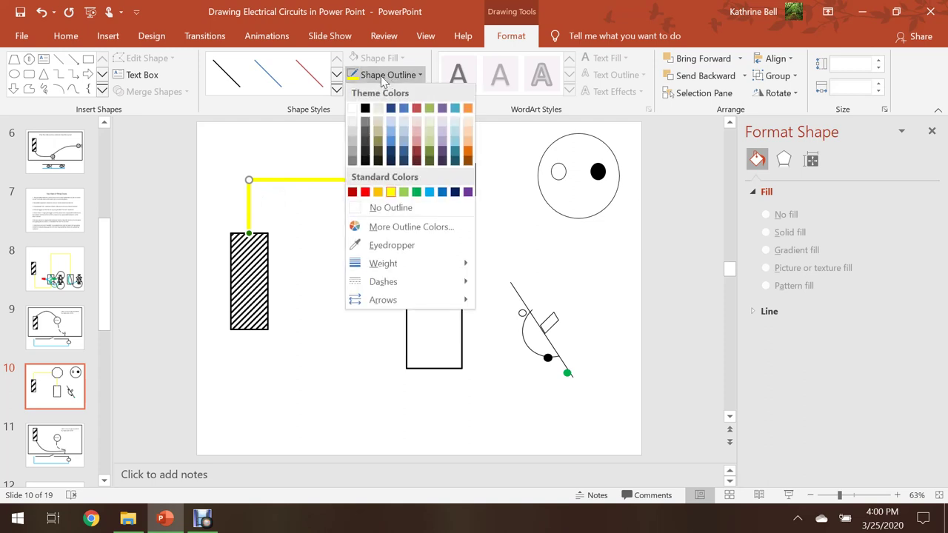
{"action": "left_click", "coordinate": [429, 191]}
{"action": "left_click", "coordinate": [709, 263]}
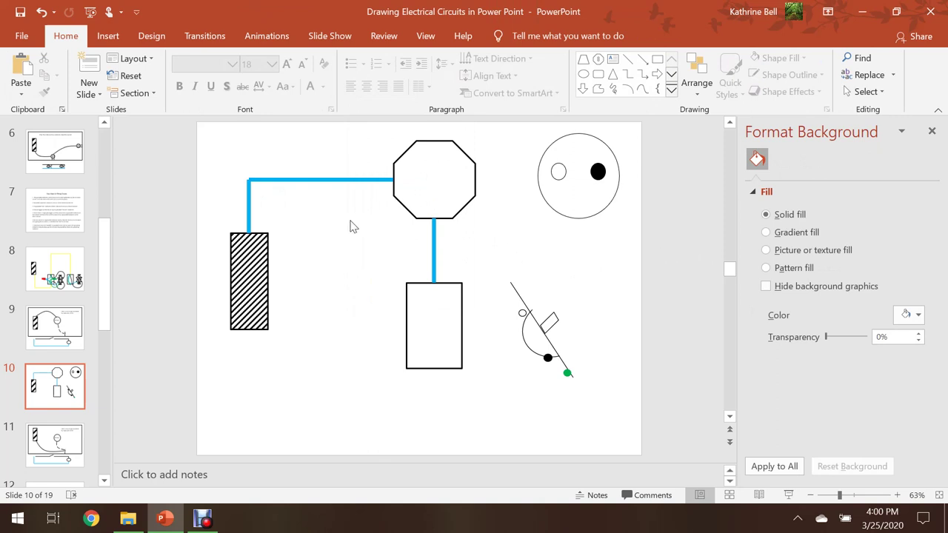
Draw a light blue curve from the octagon's left edge to the outlet's white dot
{"action": "left_click", "coordinate": [109, 37]}
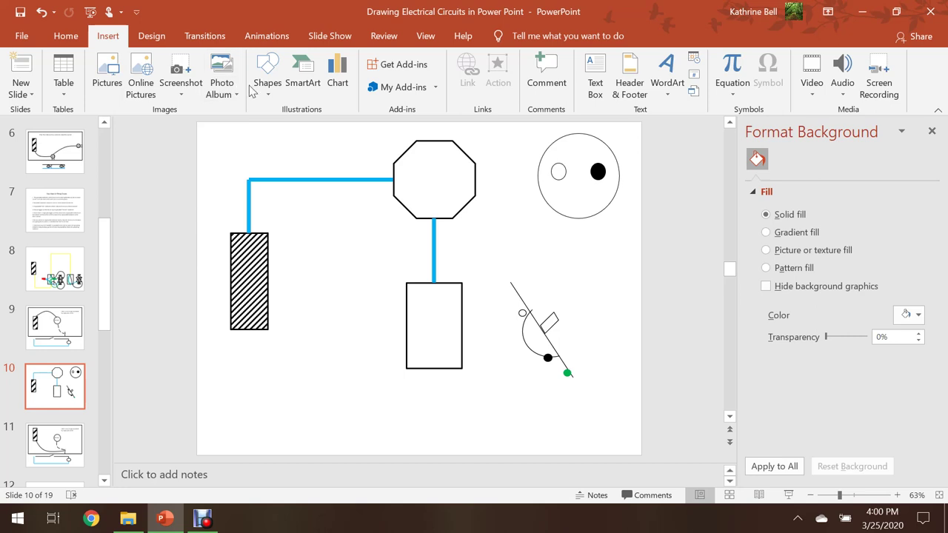
{"action": "left_click", "coordinate": [265, 91]}
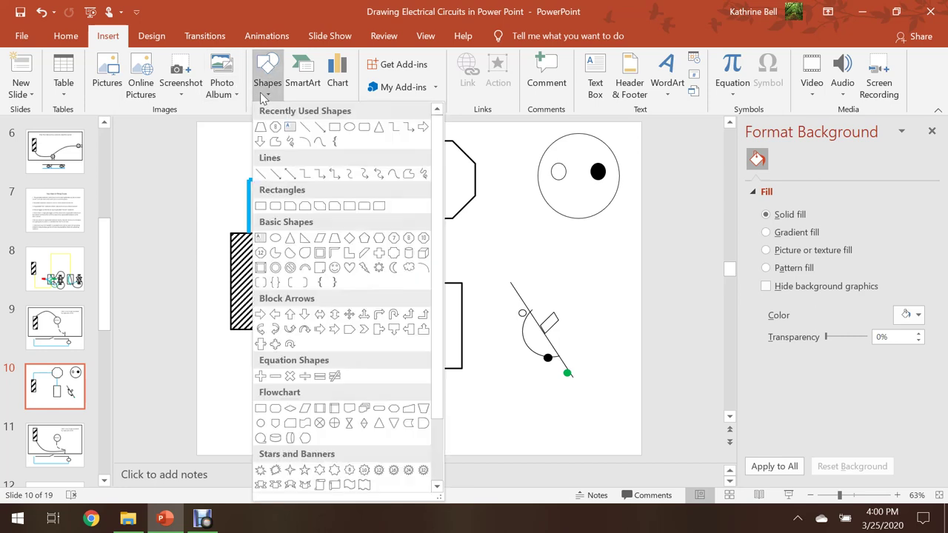
{"action": "left_click", "coordinate": [317, 137]}
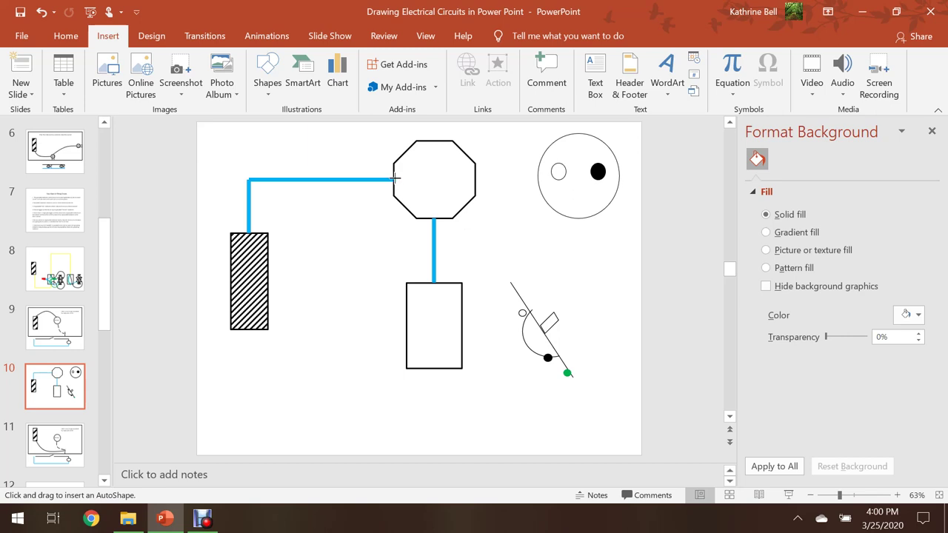
{"action": "mouse_move", "coordinate": [400, 178]}
{"action": "left_mouse_down"}
{"action": "mouse_move", "coordinate": [484, 131]}
{"action": "mouse_move", "coordinate": [540, 142]}
{"action": "mouse_move", "coordinate": [560, 173]}
{"action": "left_mouse_up"}
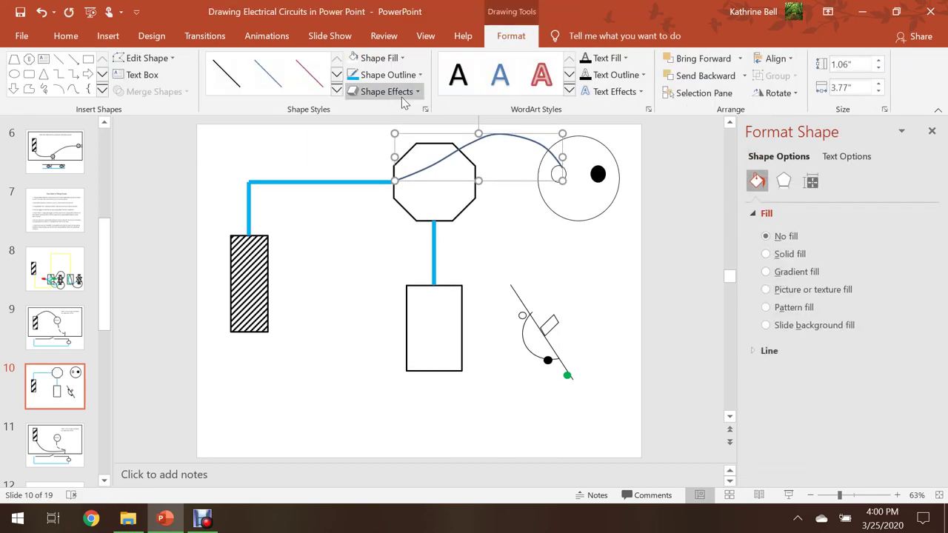
{"action": "left_click", "coordinate": [350, 75]}
{"action": "left_click", "coordinate": [570, 222]}
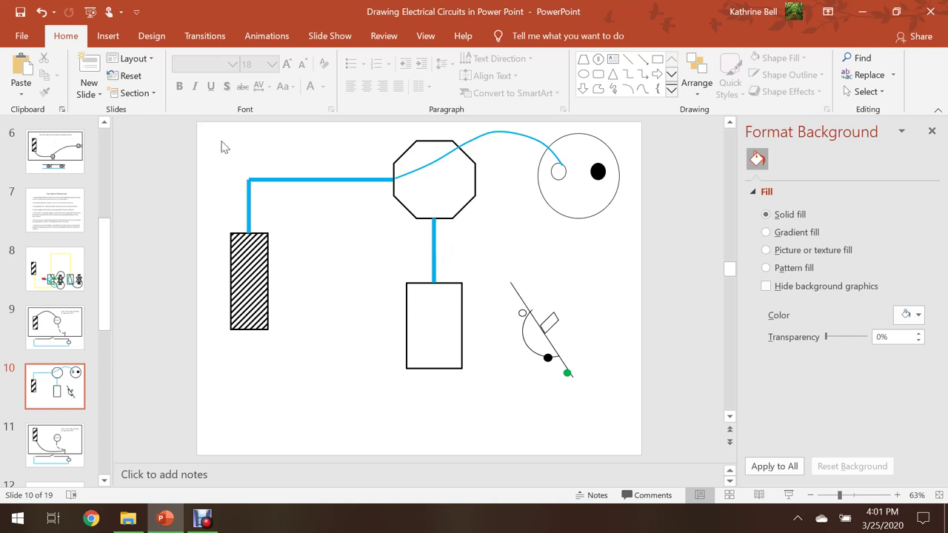
{"action": "left_click", "coordinate": [110, 37]}
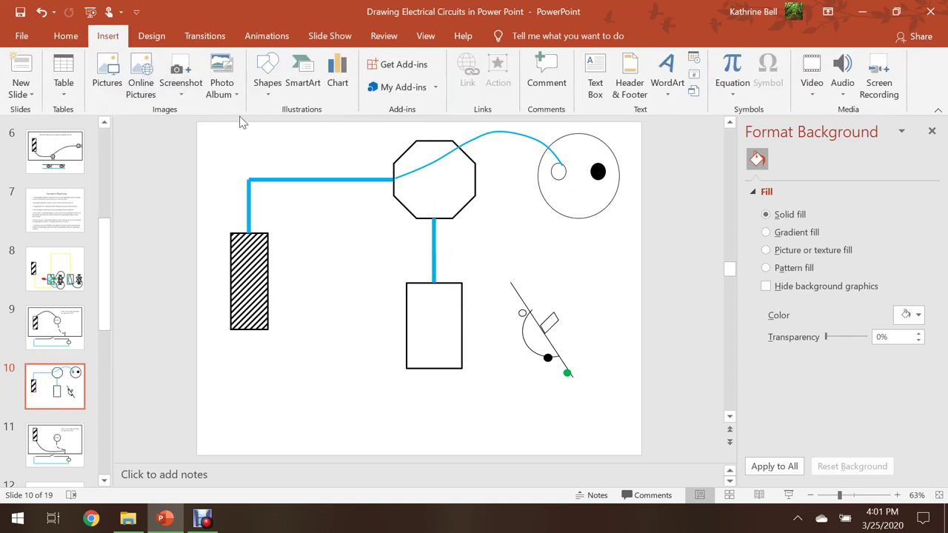
Draw a black curve looping out of the octagon's lower left
{"action": "left_click", "coordinate": [269, 88]}
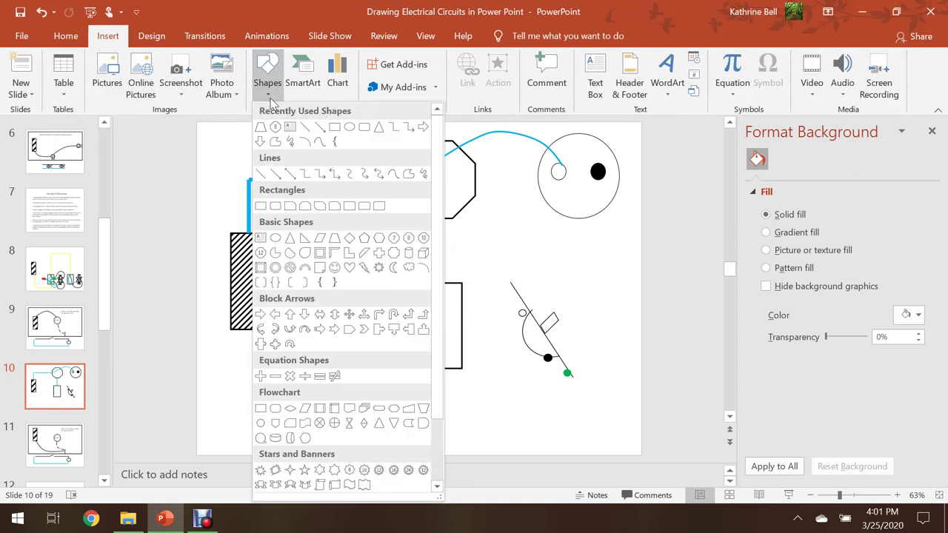
{"action": "key", "text": "Escape"}
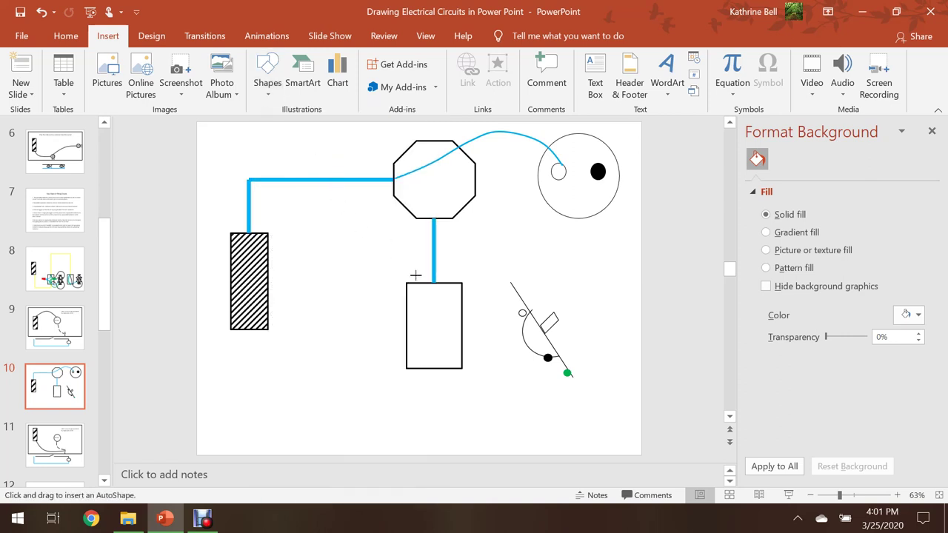
{"action": "left_click", "coordinate": [411, 187]}
{"action": "double_click", "coordinate": [388, 242]}
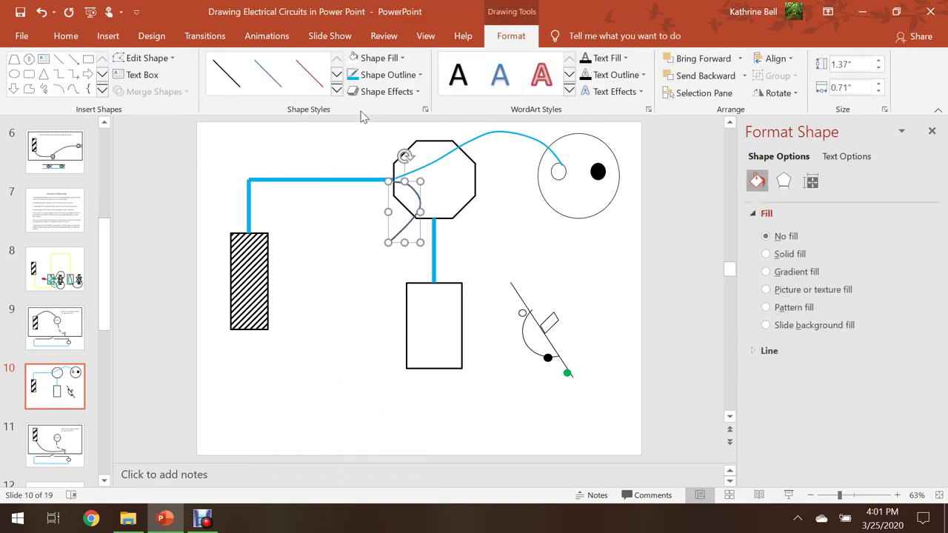
{"action": "left_click", "coordinate": [377, 75]}
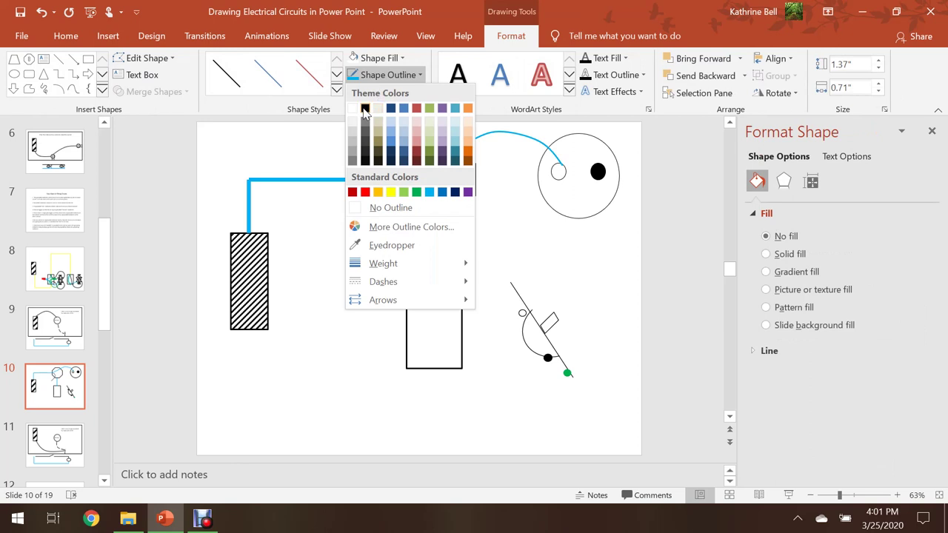
{"action": "left_click", "coordinate": [365, 108]}
{"action": "left_click", "coordinate": [510, 240]}
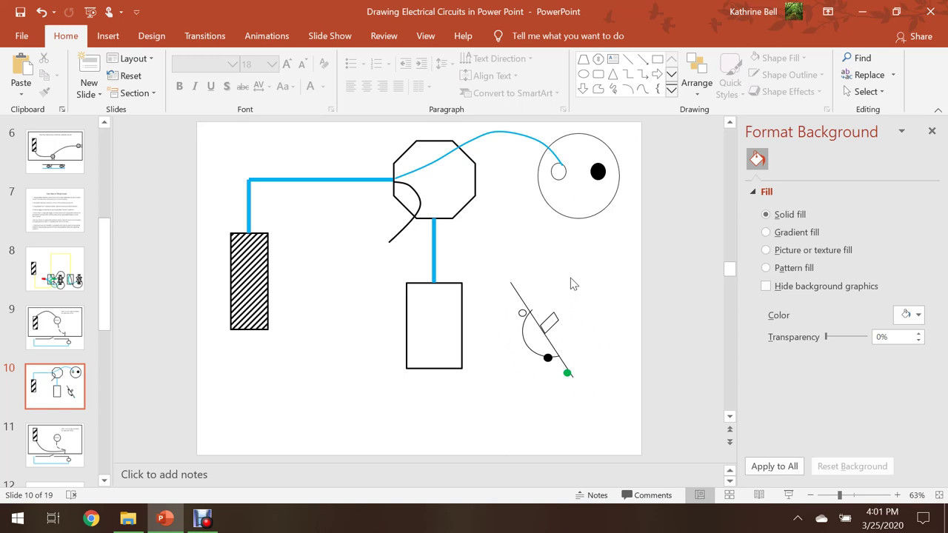
Draw a second curve rising toward the vertical wire and outline it light blue
{"action": "left_click", "coordinate": [108, 36]}
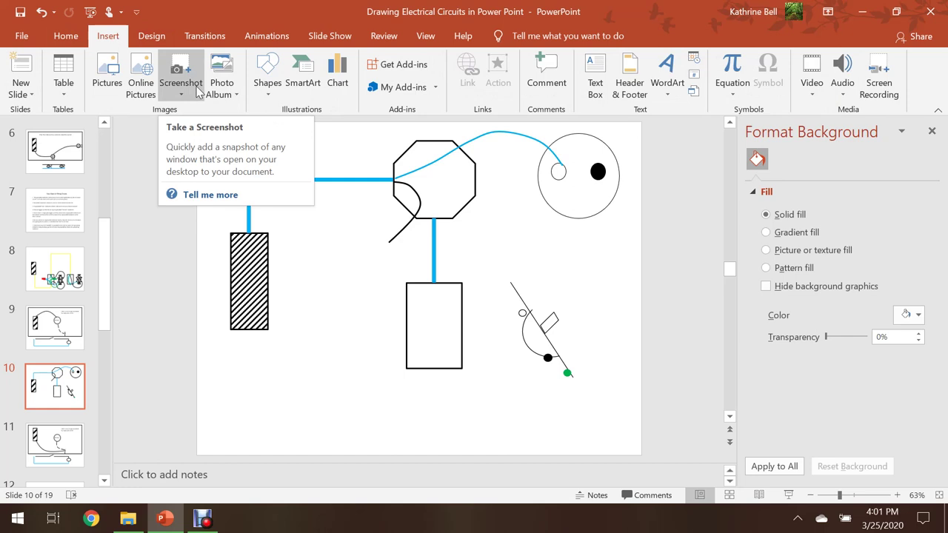
{"action": "left_click", "coordinate": [267, 83]}
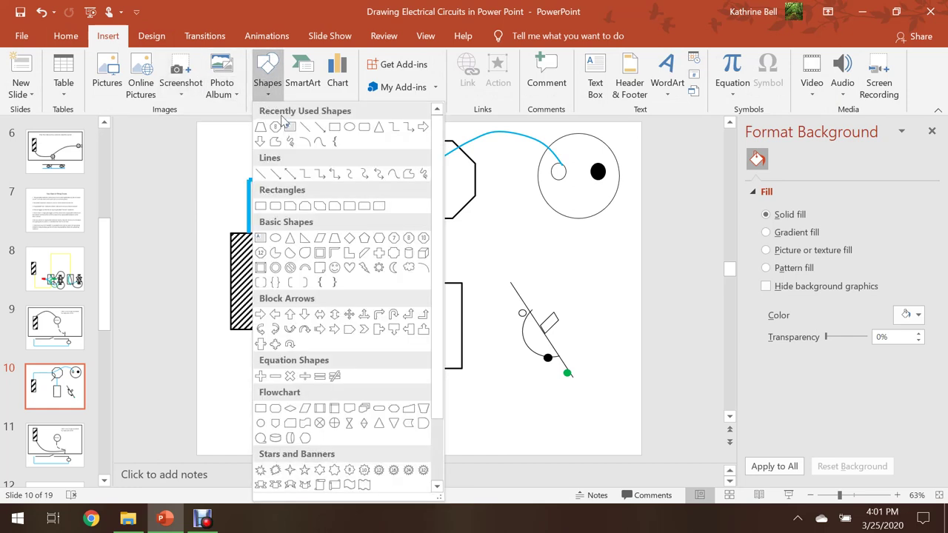
{"action": "left_click", "coordinate": [322, 146]}
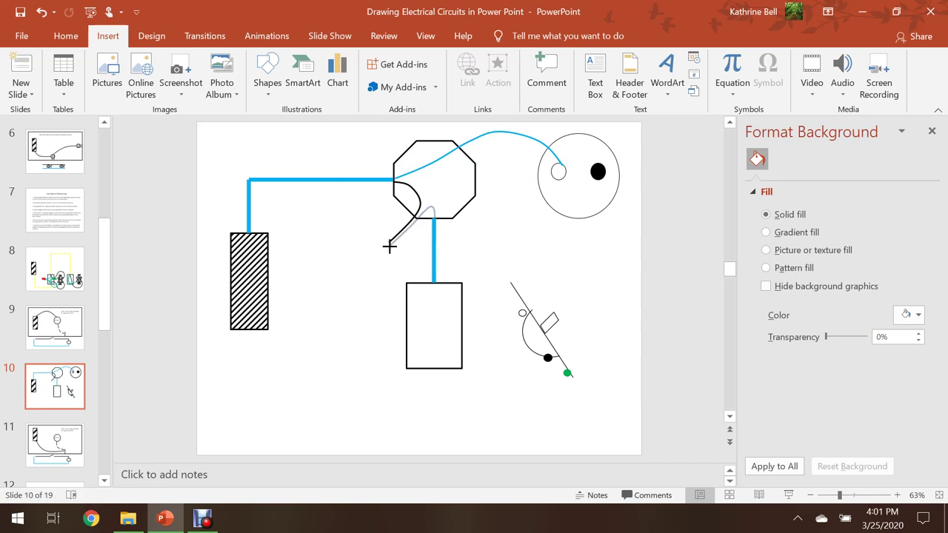
{"action": "double_click", "coordinate": [389, 245]}
{"action": "left_click", "coordinate": [381, 77]}
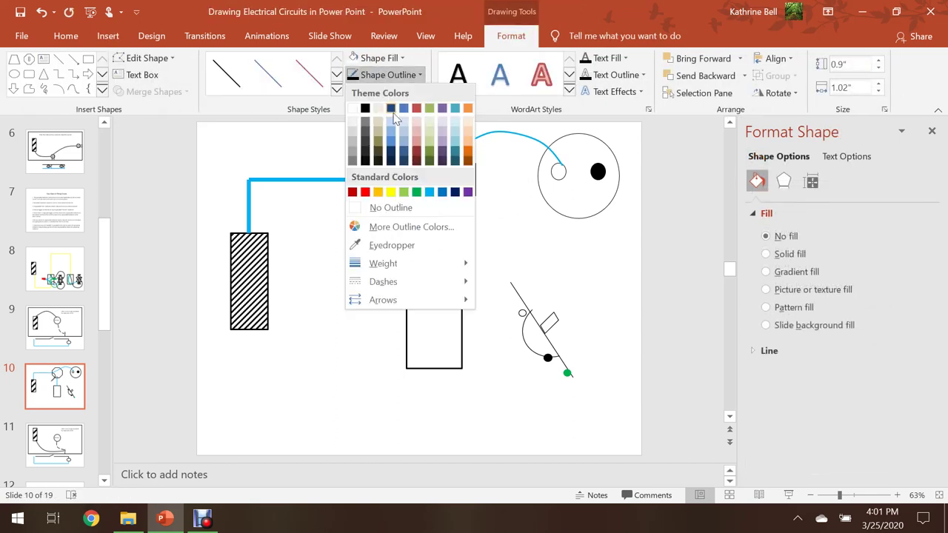
{"action": "left_click", "coordinate": [434, 194]}
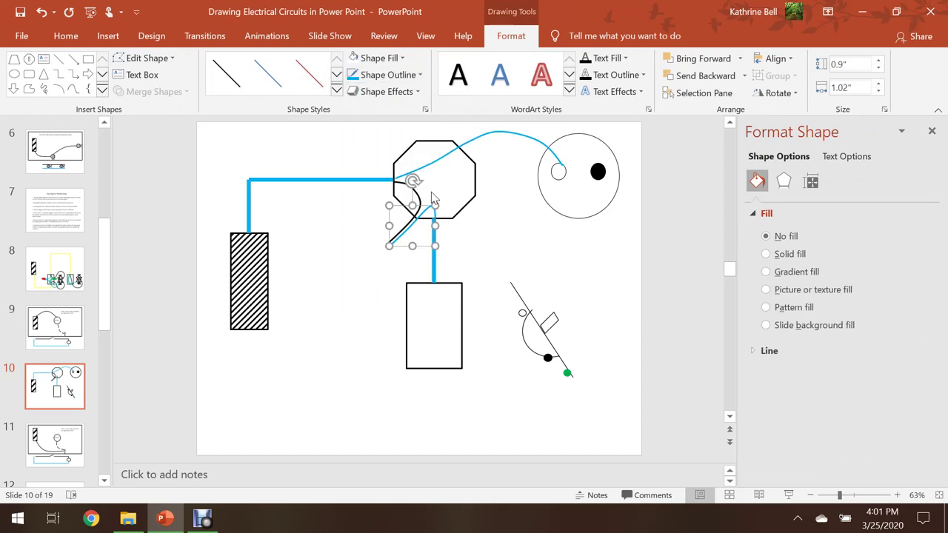
{"action": "left_click", "coordinate": [519, 258]}
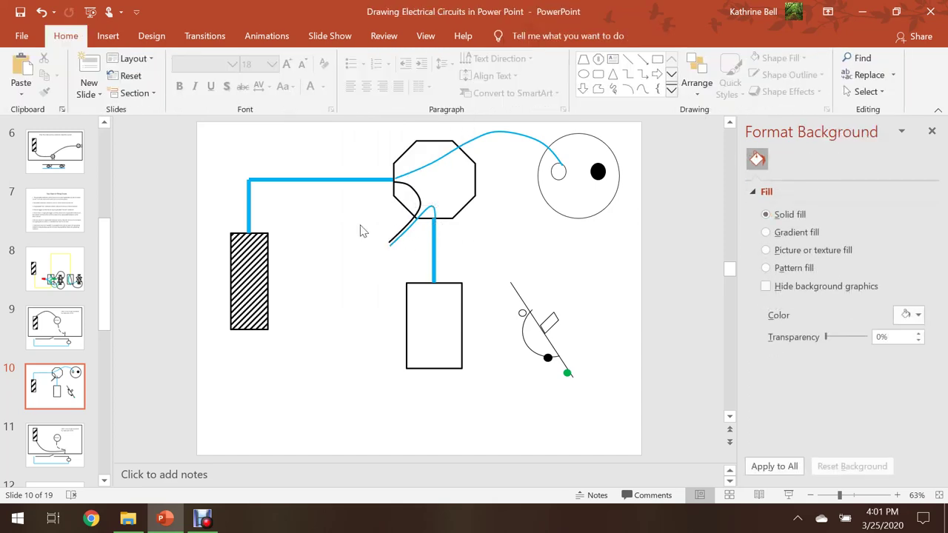
Make the short wire end below the octagon black
{"action": "left_click", "coordinate": [107, 35]}
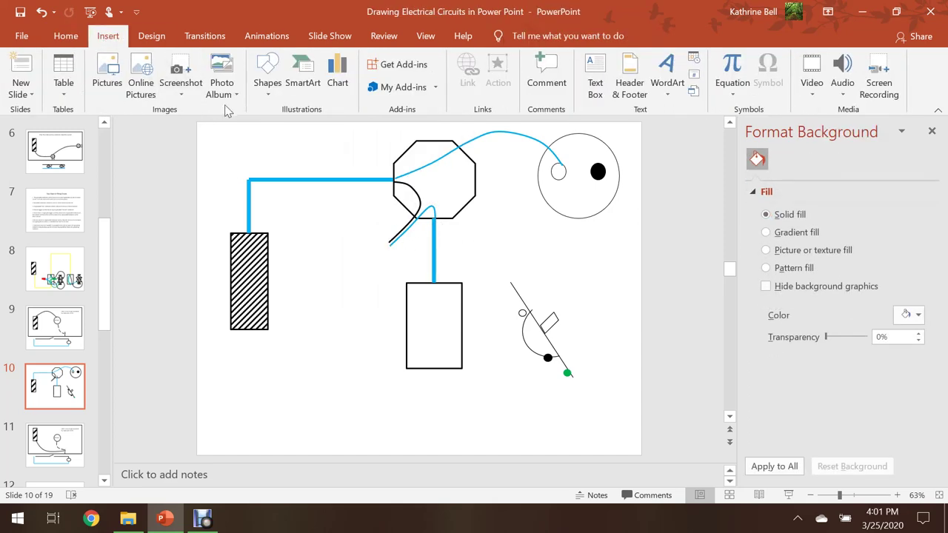
{"action": "left_click", "coordinate": [264, 100]}
{"action": "left_click", "coordinate": [306, 129]}
{"action": "key", "text": "Escape"}
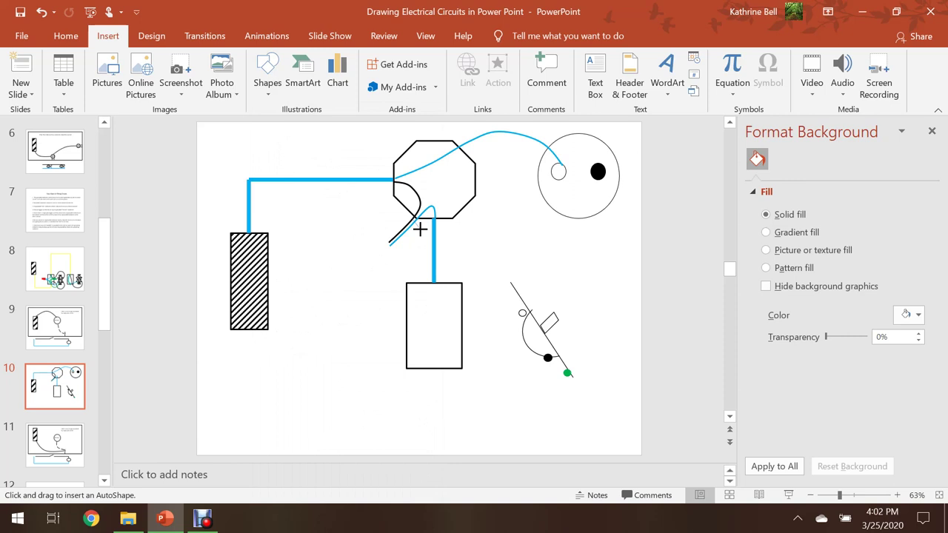
{"action": "left_click", "coordinate": [419, 228]}
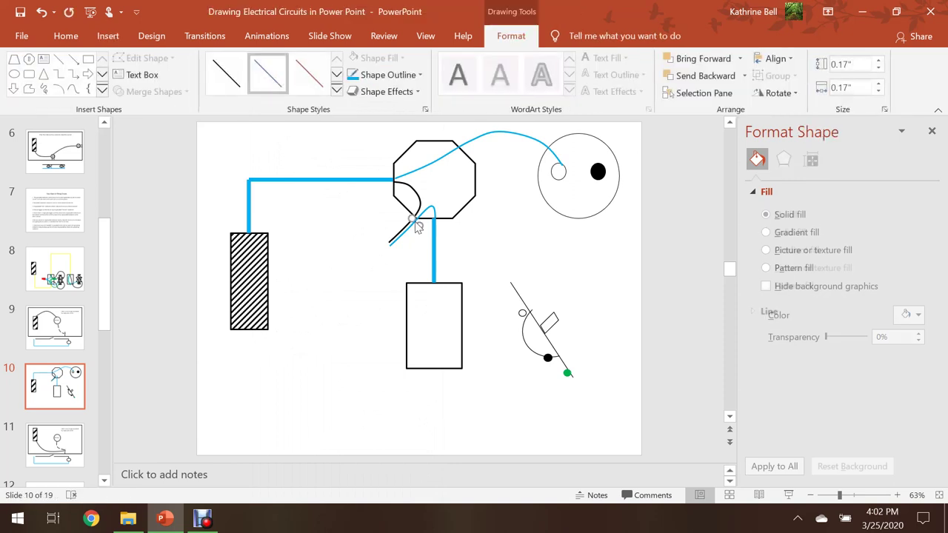
{"action": "left_click", "coordinate": [388, 75]}
{"action": "left_click", "coordinate": [365, 109]}
Thicken the wire end to 6 pt and move it to the blue wire's tip
{"action": "left_click", "coordinate": [387, 75]}
{"action": "mouse_move", "coordinate": [400, 263]}
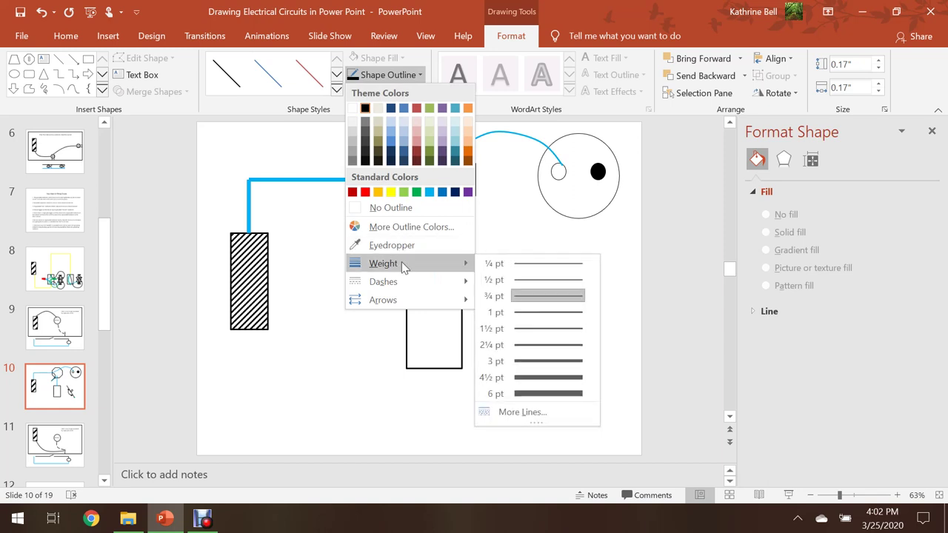
{"action": "left_click", "coordinate": [534, 392]}
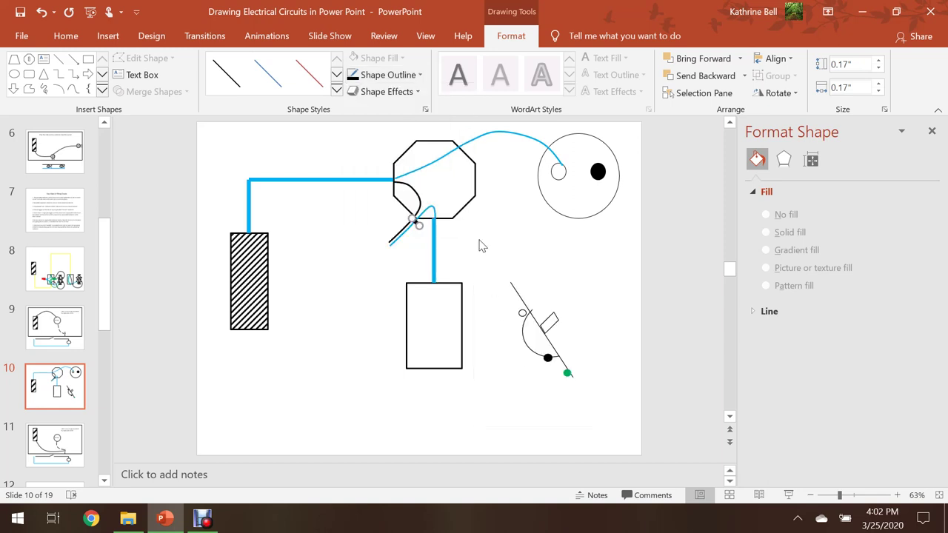
{"action": "left_click", "coordinate": [479, 245]}
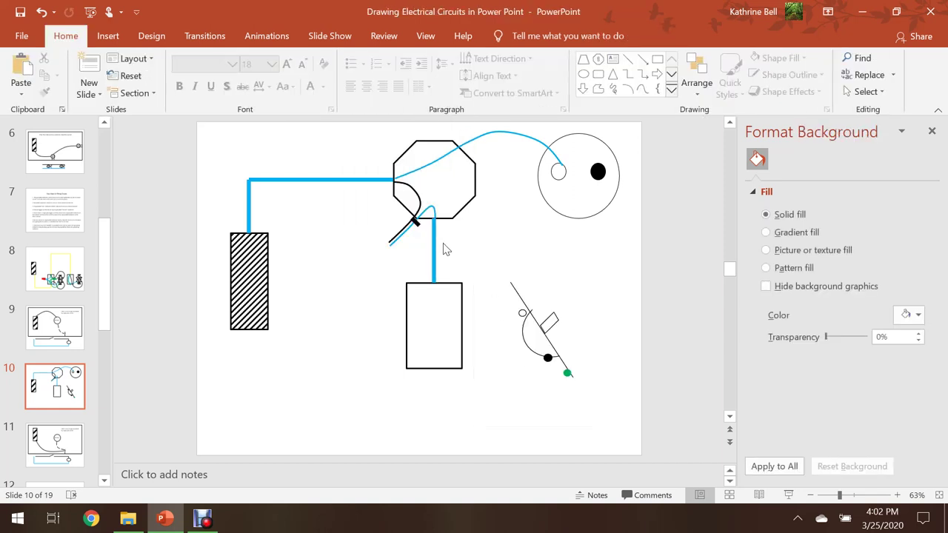
{"action": "mouse_move", "coordinate": [419, 229]}
{"action": "left_mouse_down"}
{"action": "mouse_move", "coordinate": [415, 218]}
{"action": "mouse_move", "coordinate": [405, 235]}
{"action": "left_mouse_up"}
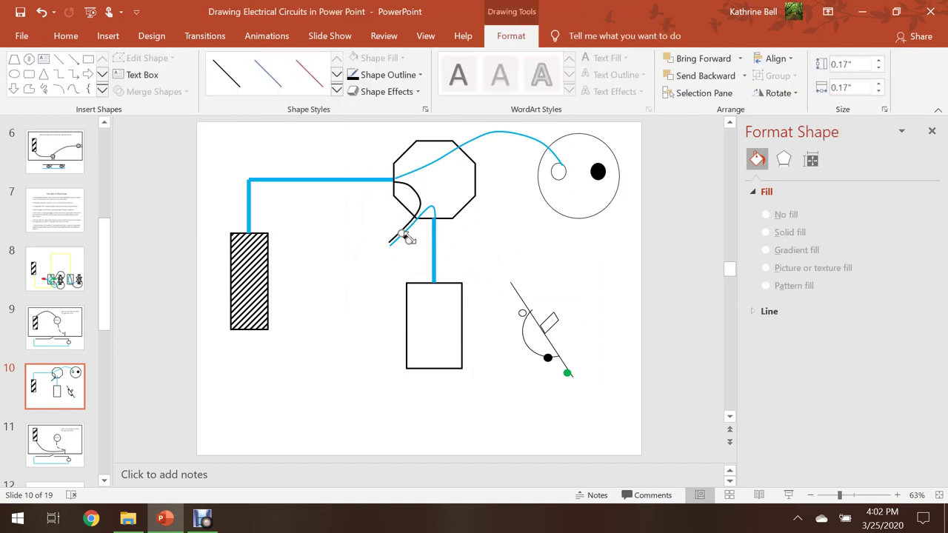
{"action": "left_click", "coordinate": [503, 237]}
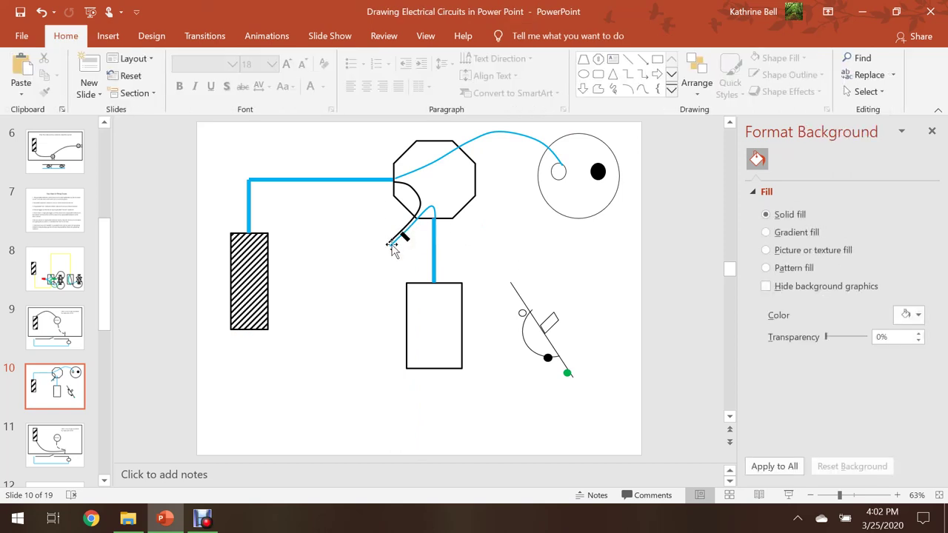
Copy the red wire nut on slide 8 and paste it onto slide 10
{"action": "left_click", "coordinate": [43, 265]}
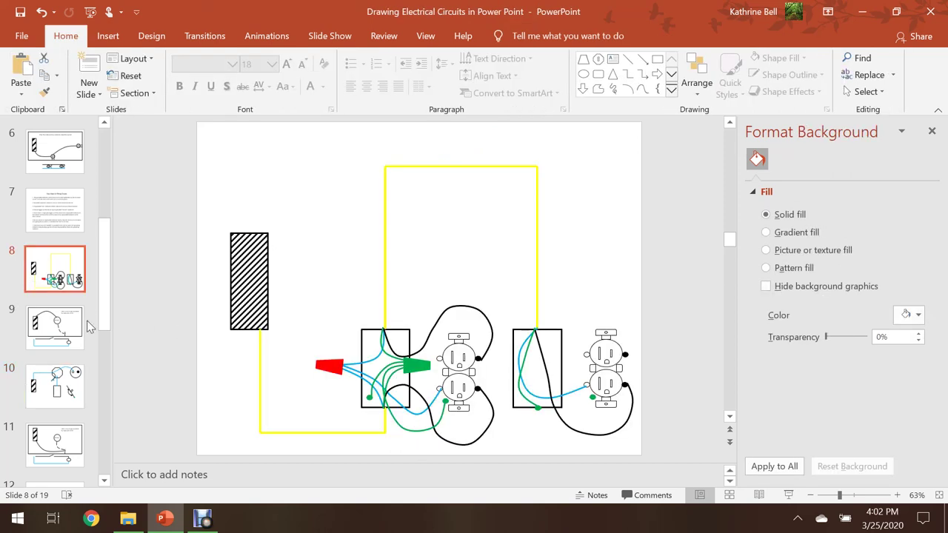
{"action": "left_click", "coordinate": [326, 366]}
{"action": "right_click", "coordinate": [328, 367]}
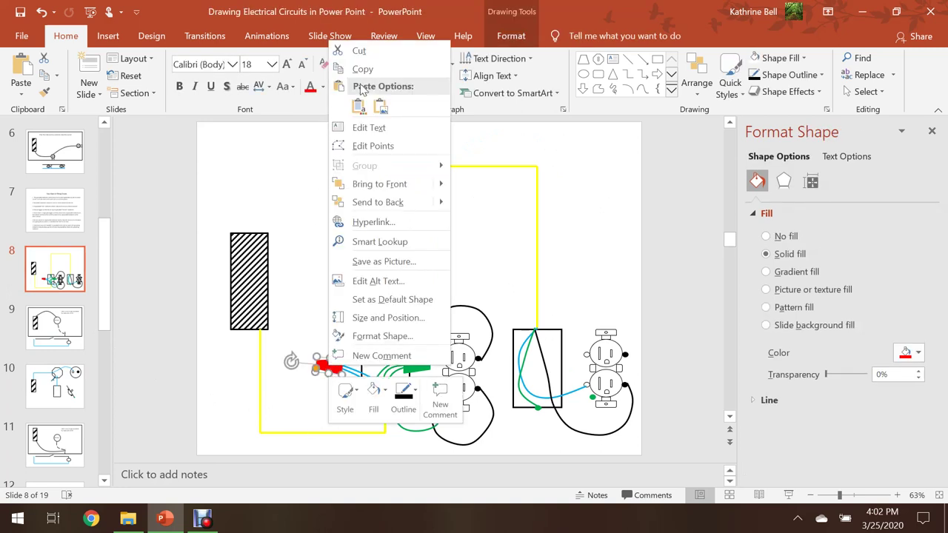
{"action": "left_click", "coordinate": [359, 50]}
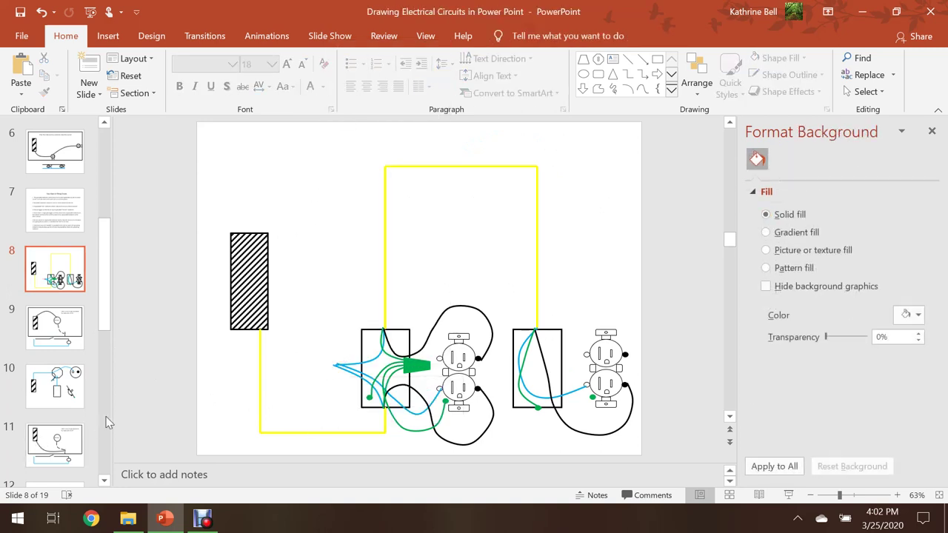
{"action": "key", "text": "ctrl+z"}
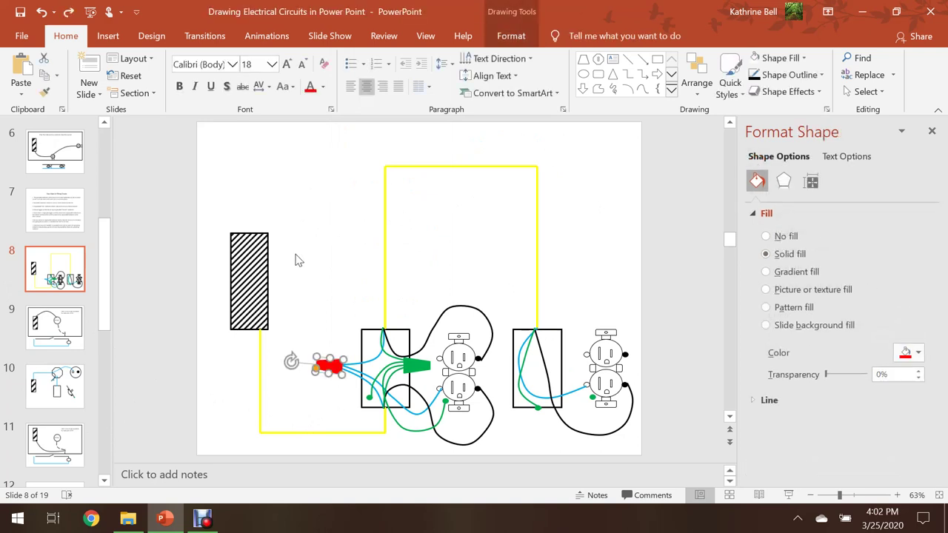
{"action": "right_click", "coordinate": [326, 364]}
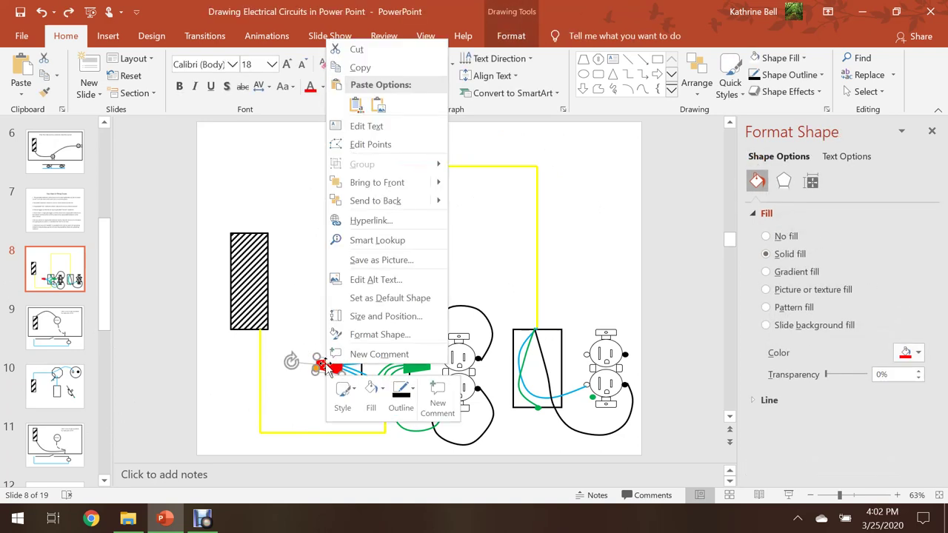
{"action": "left_click", "coordinate": [351, 69]}
{"action": "left_click_drag", "start_coordinate": [104, 298], "coordinate": [98, 393]}
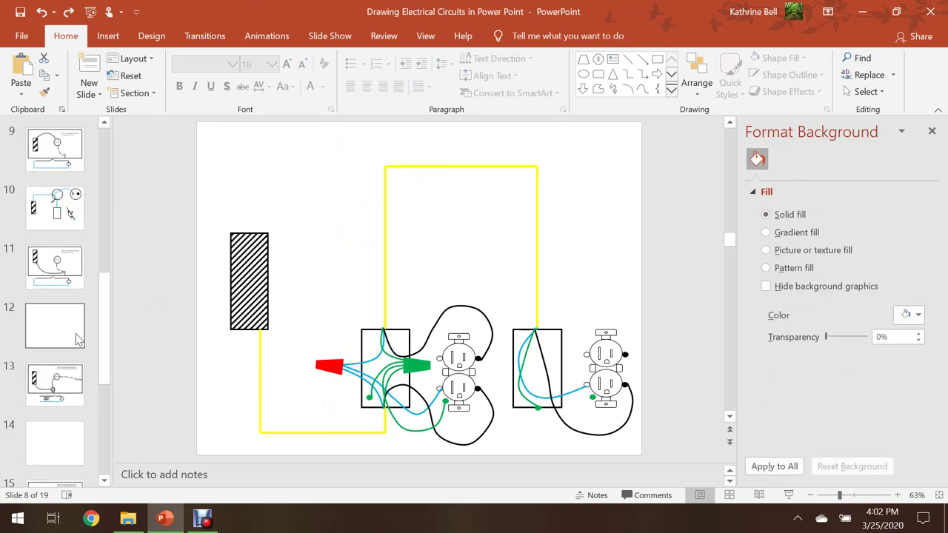
{"action": "left_click", "coordinate": [53, 210]}
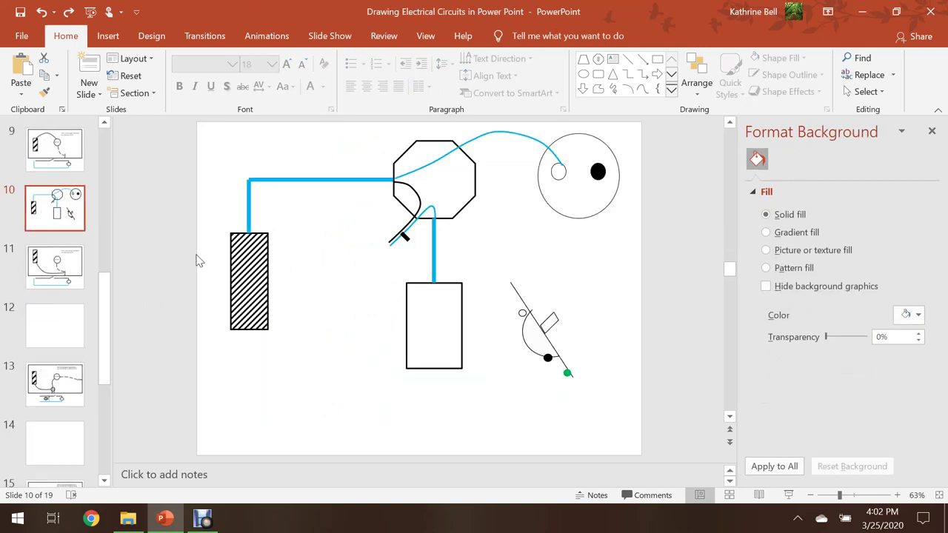
{"action": "right_click", "coordinate": [333, 248]}
{"action": "left_click", "coordinate": [362, 277]}
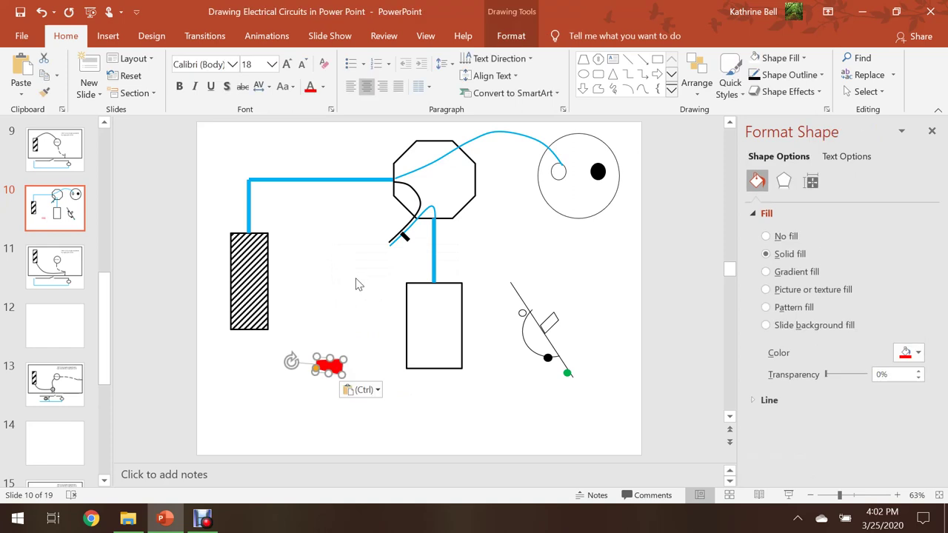
Give the wire nut yellow fill and outline, rotate it about 60°, and seat it on the black wire end
{"action": "left_click", "coordinate": [510, 37]}
{"action": "left_click", "coordinate": [391, 58]}
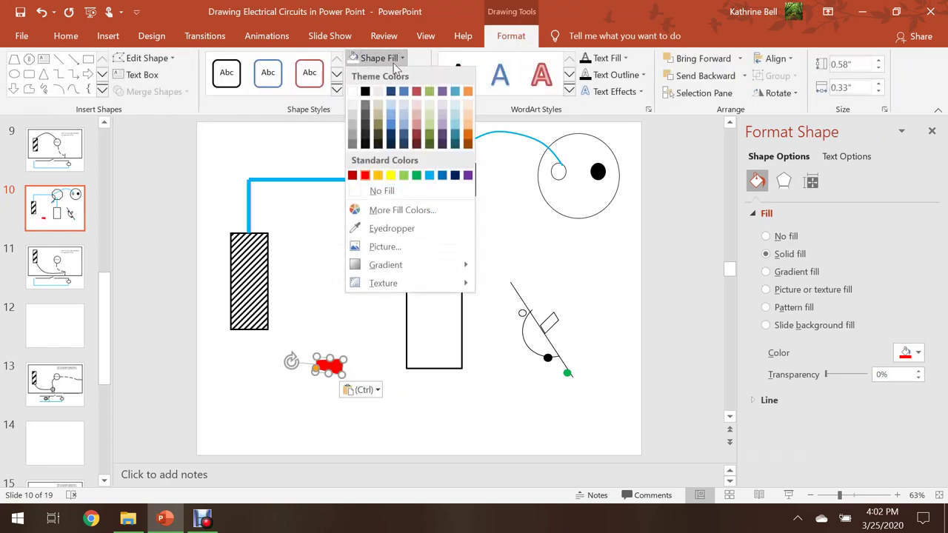
{"action": "left_click", "coordinate": [390, 174]}
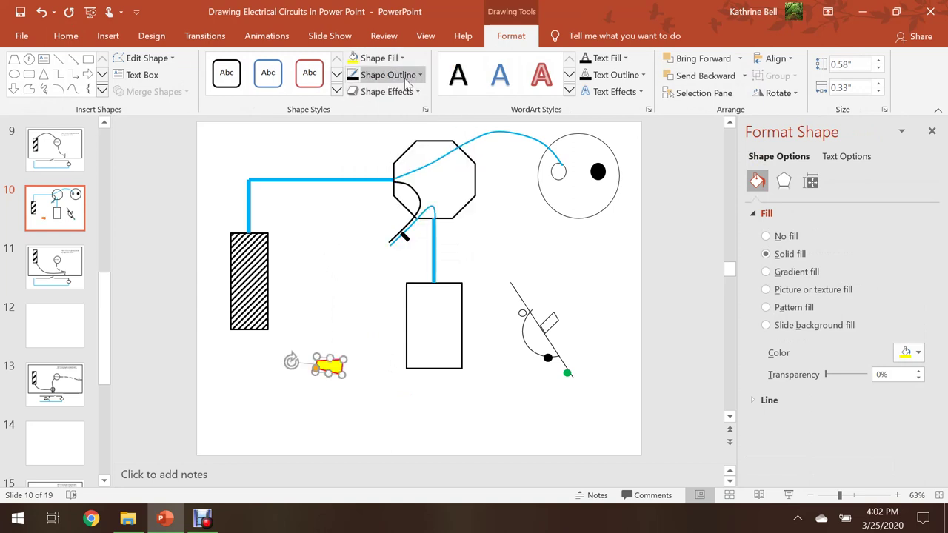
{"action": "left_click", "coordinate": [402, 76]}
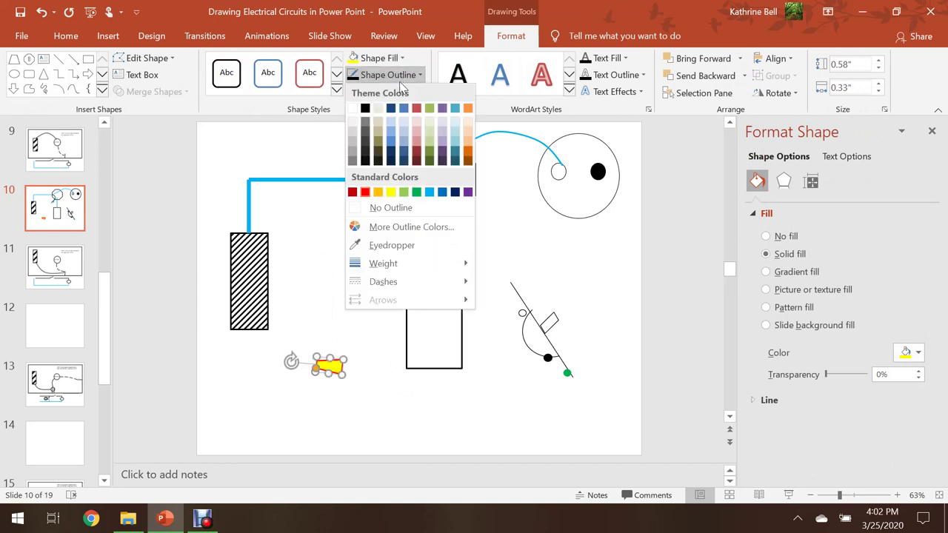
{"action": "left_click", "coordinate": [391, 193]}
{"action": "left_click_drag", "start_coordinate": [291, 362], "coordinate": [388, 249]}
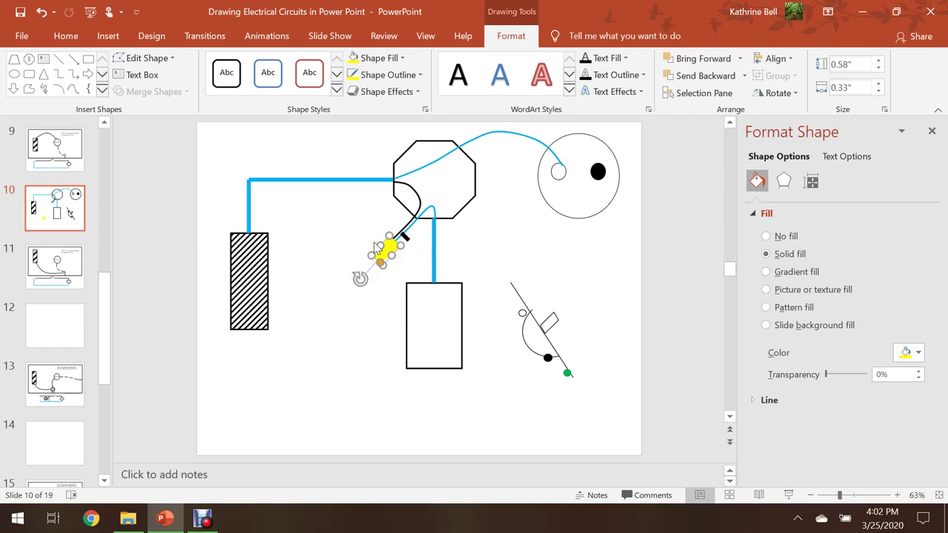
{"action": "left_click", "coordinate": [370, 239]}
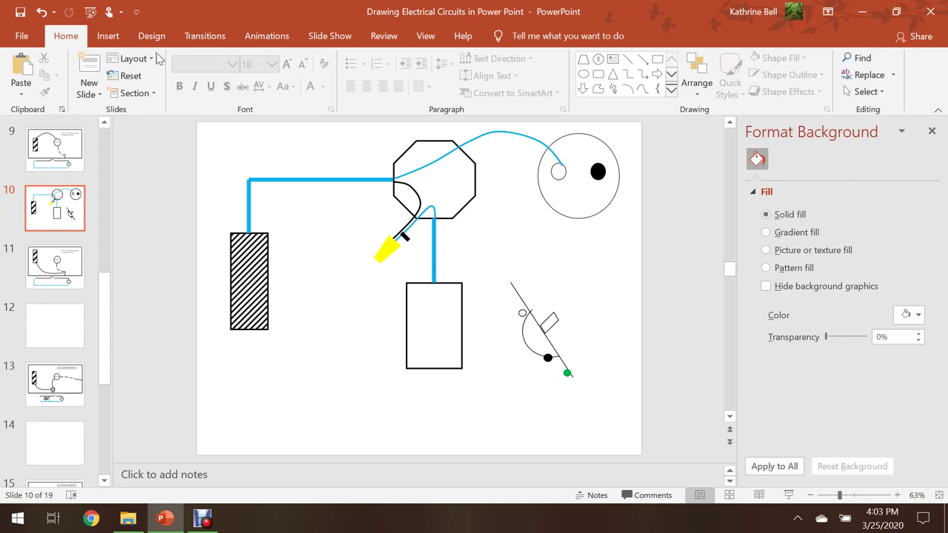
Draw a light blue curve from the rectangle's top, around its left side, to the switch's black dot
{"action": "left_click", "coordinate": [109, 39]}
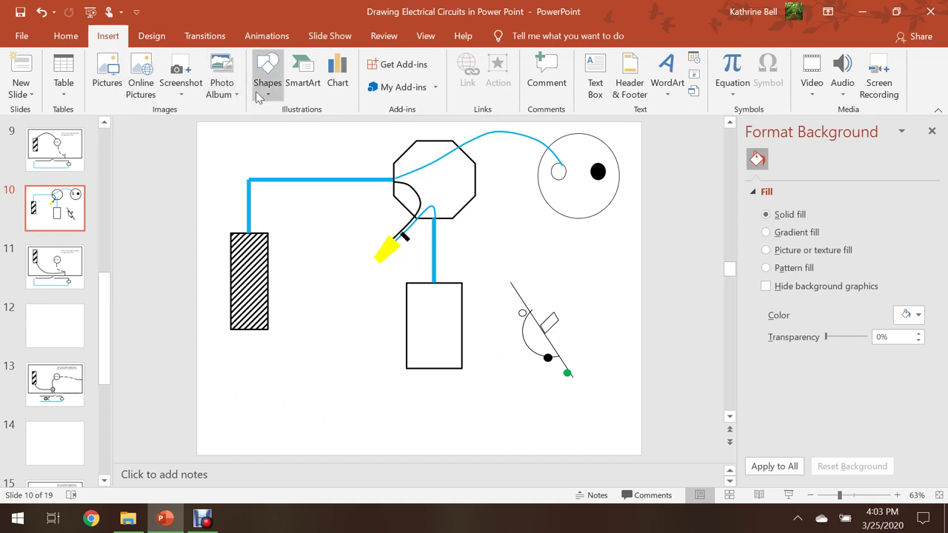
{"action": "left_click", "coordinate": [267, 72]}
{"action": "left_click", "coordinate": [319, 142]}
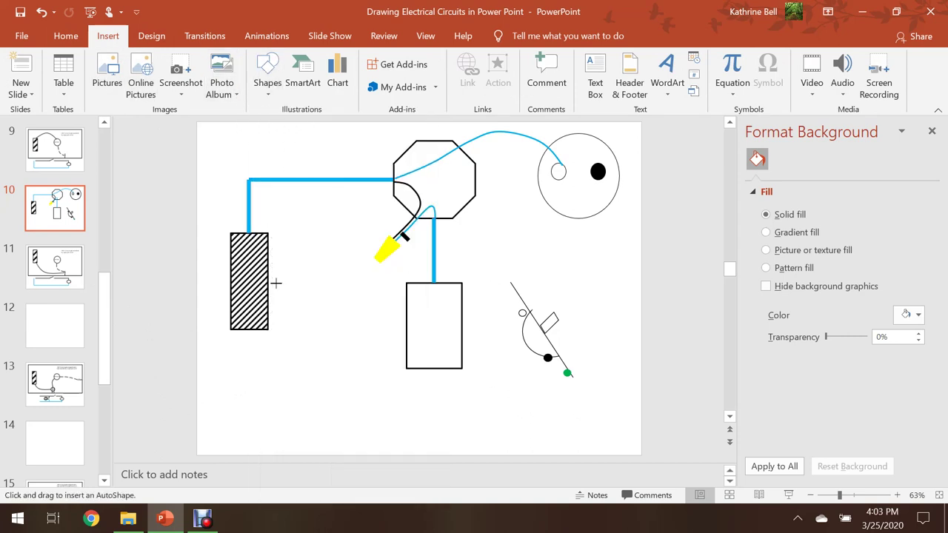
{"action": "left_click", "coordinate": [430, 282]}
{"action": "left_click", "coordinate": [416, 334]}
{"action": "left_click", "coordinate": [470, 397]}
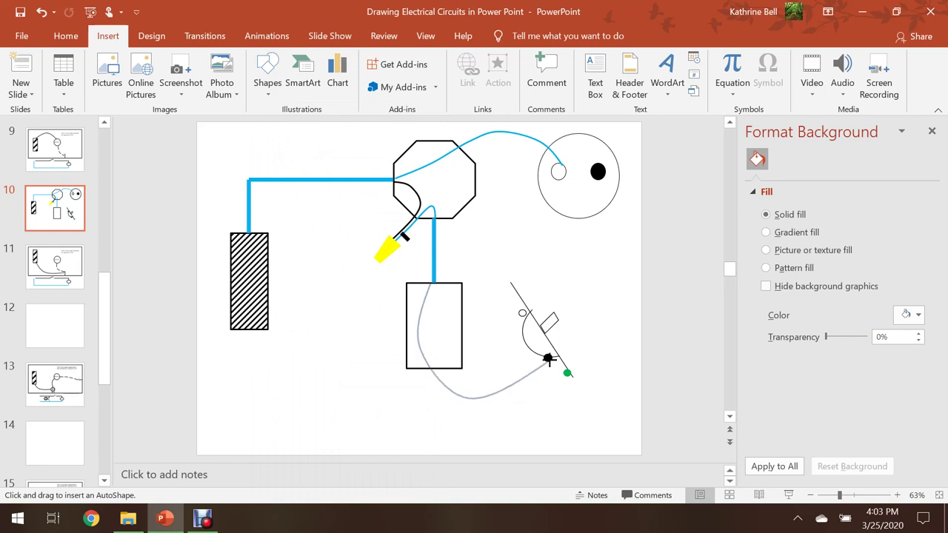
{"action": "double_click", "coordinate": [548, 360]}
{"action": "left_click", "coordinate": [416, 76]}
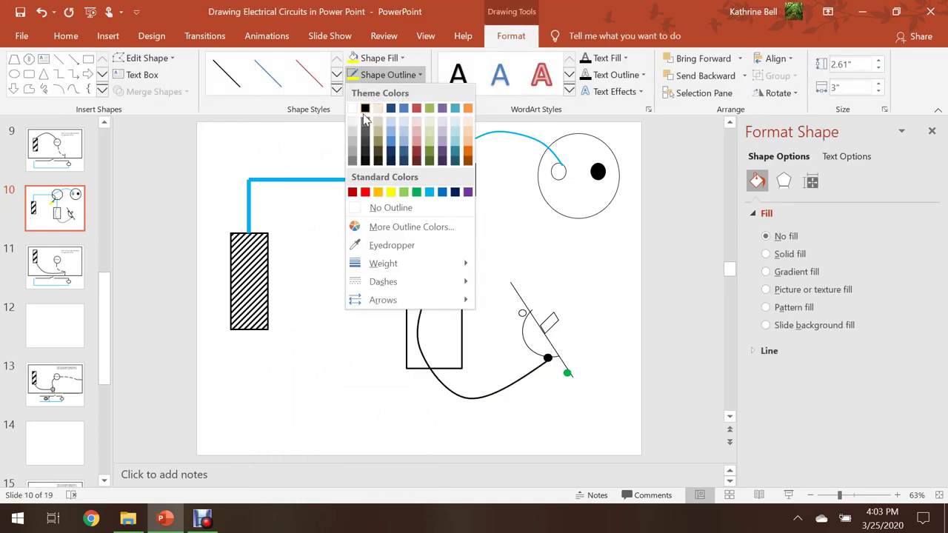
{"action": "left_click", "coordinate": [429, 191]}
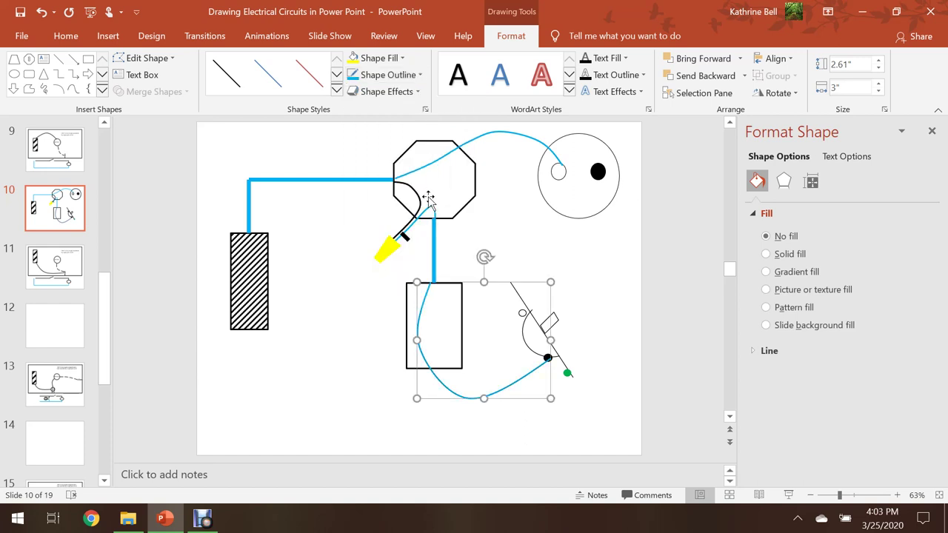
{"action": "left_click", "coordinate": [607, 252]}
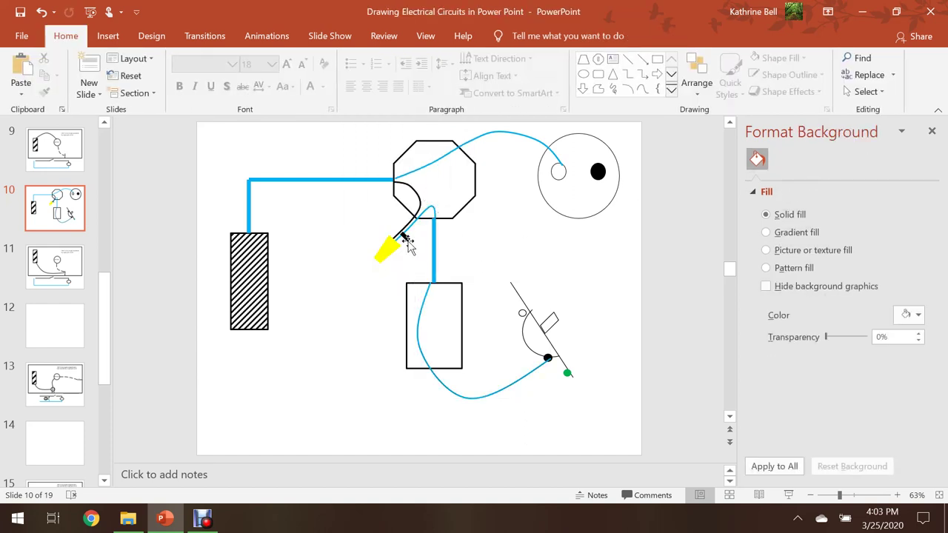
Duplicate the thick black stub and place it beside the switch's black terminal
{"action": "left_click", "coordinate": [407, 242]}
{"action": "right_click", "coordinate": [407, 244]}
{"action": "left_click", "coordinate": [443, 224]}
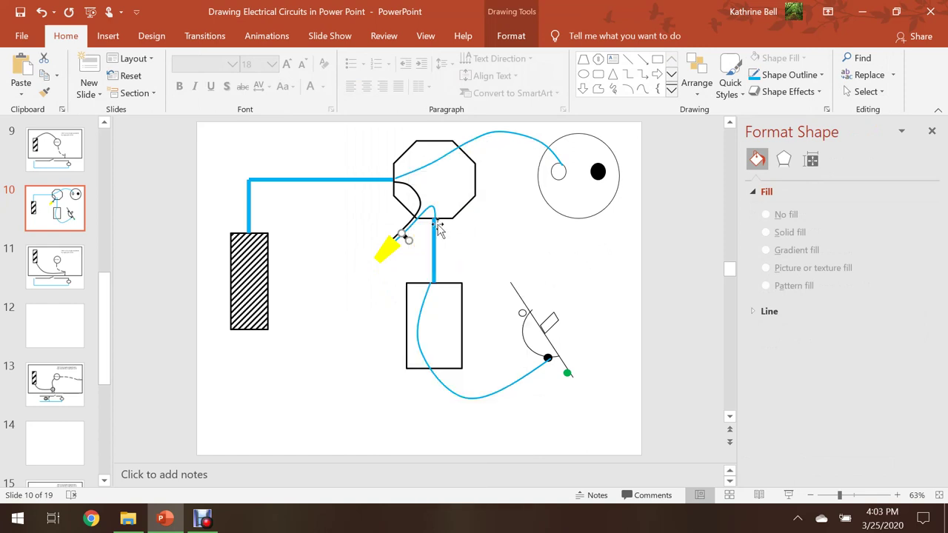
{"action": "right_click", "coordinate": [371, 234]}
{"action": "left_click", "coordinate": [451, 264]}
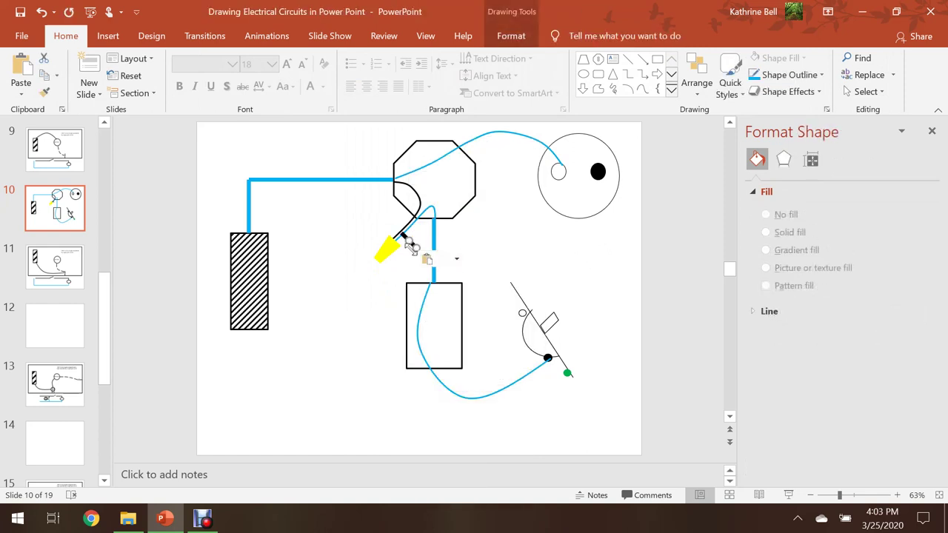
{"action": "left_click_drag", "start_coordinate": [412, 247], "coordinate": [537, 366]}
{"action": "left_click", "coordinate": [524, 235]}
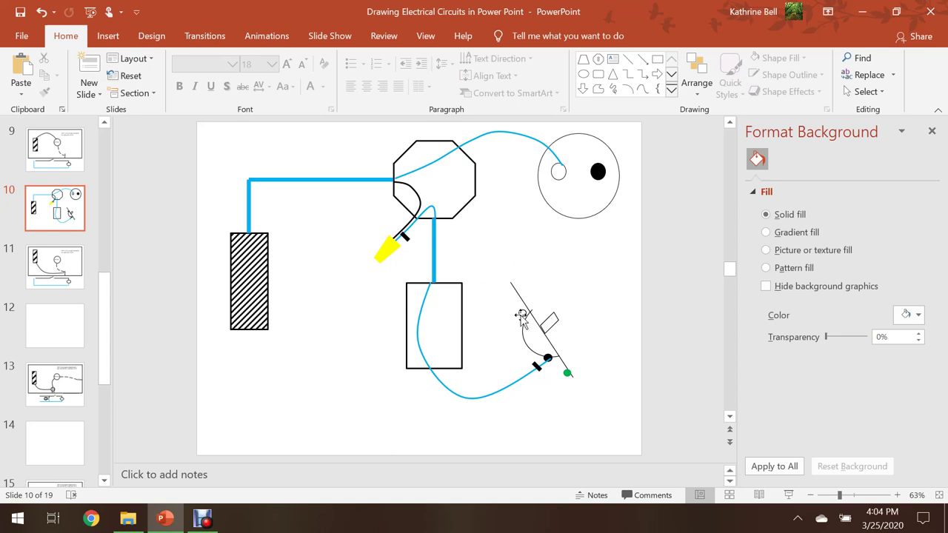
{"action": "left_click", "coordinate": [110, 37]}
Draw an arc wire from inside the lower rectangle to the switch's upper terminal and color it black
{"action": "left_click", "coordinate": [267, 83]}
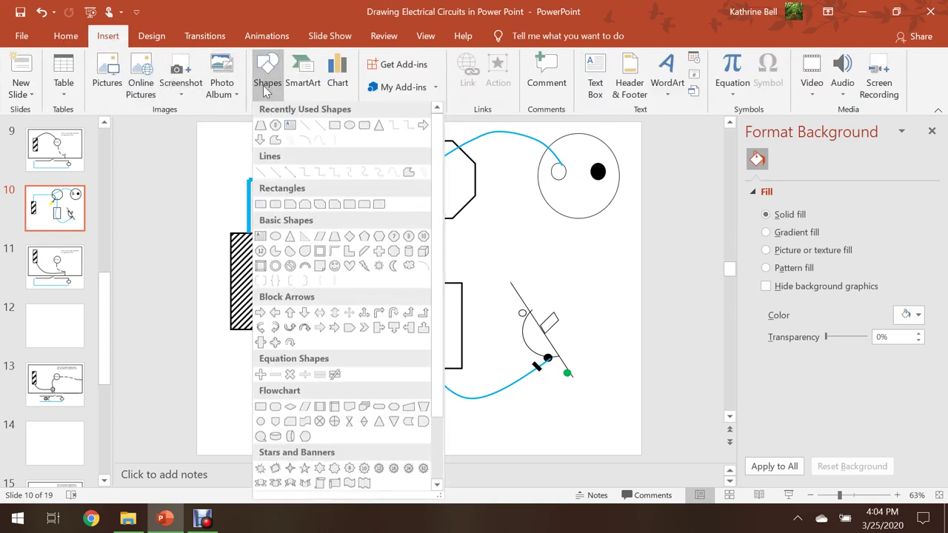
{"action": "left_click", "coordinate": [319, 142]}
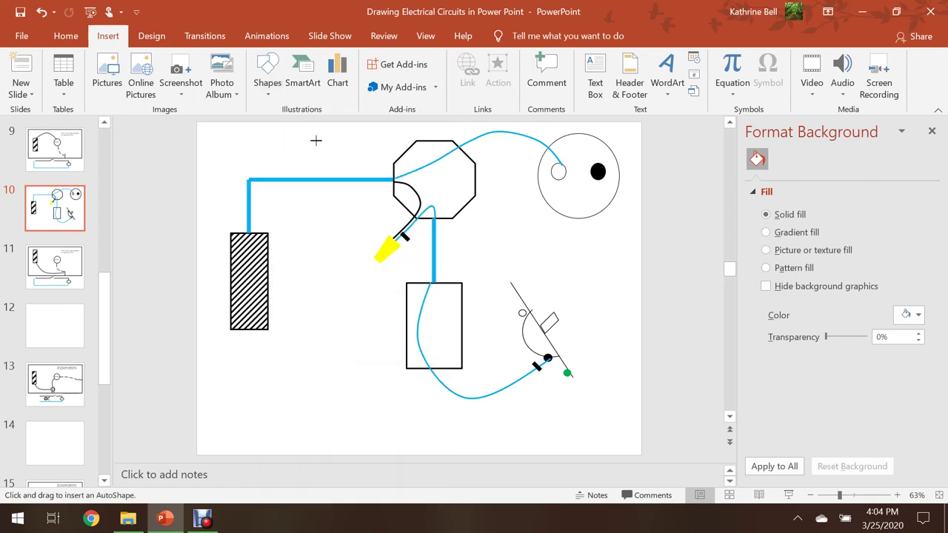
{"action": "mouse_move", "coordinate": [433, 280]}
{"action": "left_mouse_down"}
{"action": "mouse_move", "coordinate": [434, 334]}
{"action": "mouse_move", "coordinate": [469, 370]}
{"action": "mouse_move", "coordinate": [530, 379]}
{"action": "mouse_move", "coordinate": [539, 326]}
{"action": "mouse_move", "coordinate": [527, 317]}
{"action": "mouse_move", "coordinate": [502, 351]}
{"action": "mouse_move", "coordinate": [524, 313]}
{"action": "left_mouse_up"}
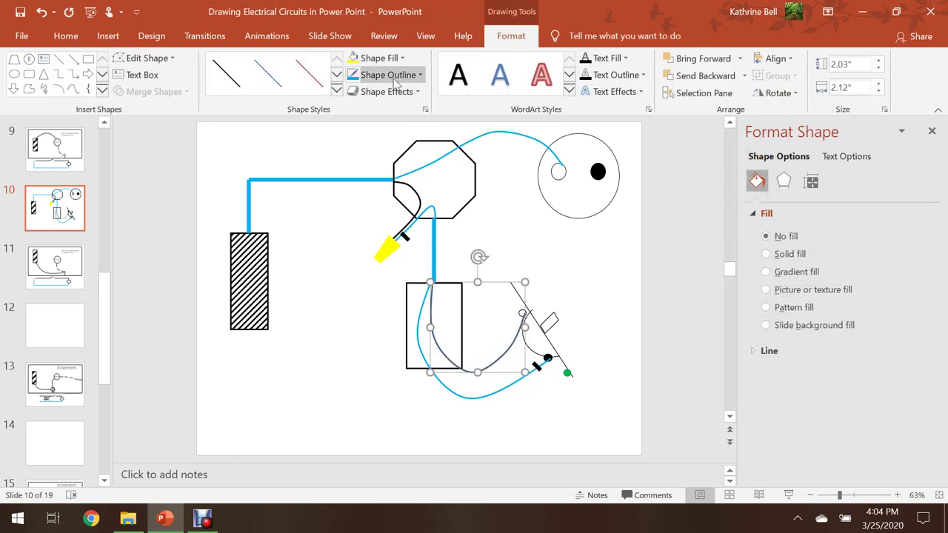
{"action": "left_click", "coordinate": [392, 74]}
{"action": "left_click", "coordinate": [364, 108]}
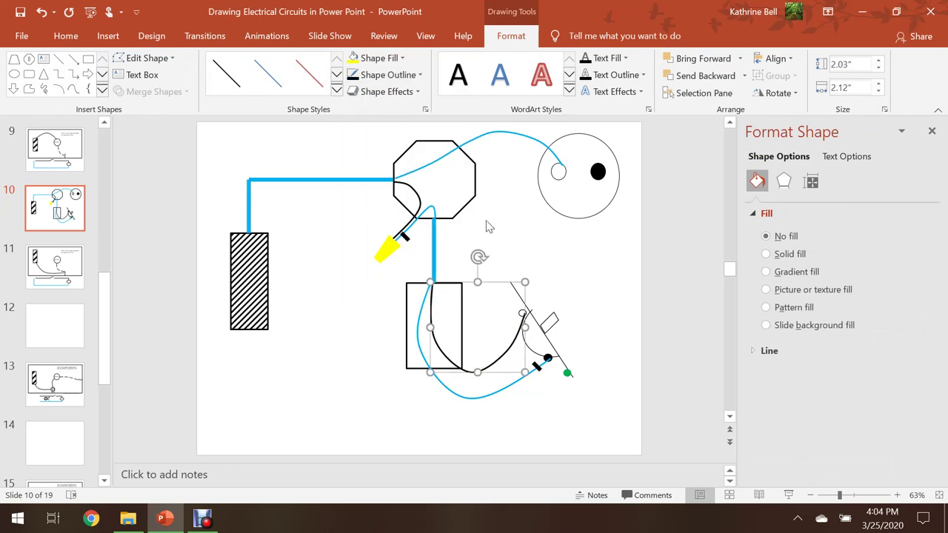
{"action": "left_click", "coordinate": [486, 220]}
{"action": "left_click", "coordinate": [108, 35]}
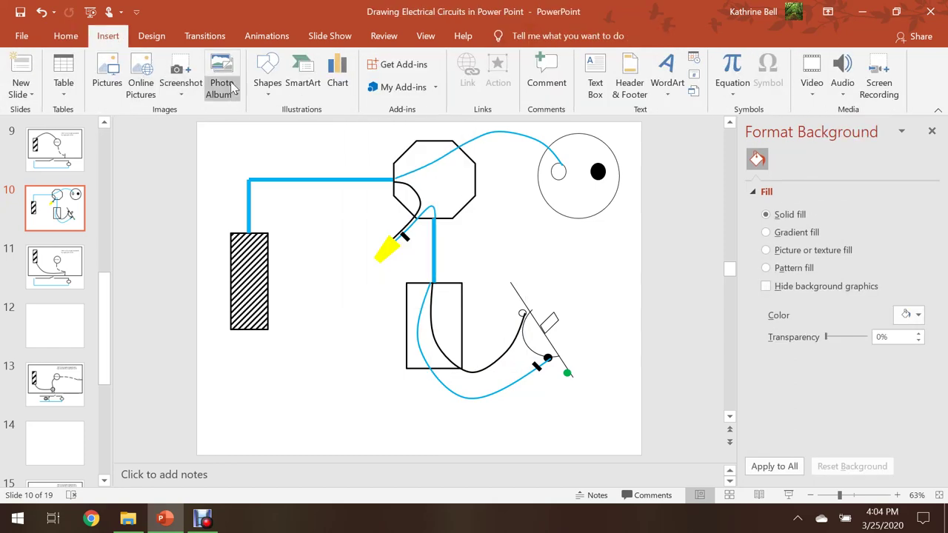
{"action": "left_click", "coordinate": [268, 81]}
Draw a freeform wire from inside the octagon to the outlet's black terminal dot and make it black
{"action": "left_click", "coordinate": [322, 146]}
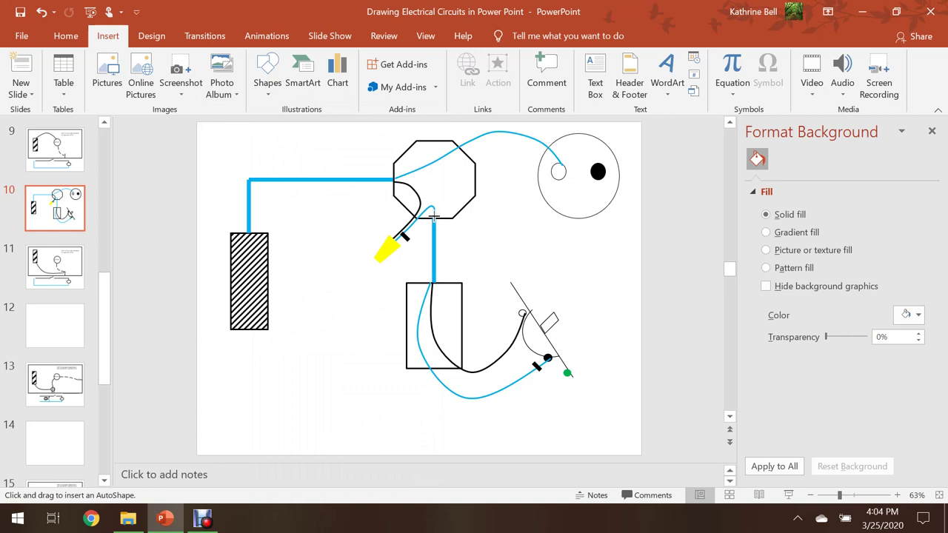
{"action": "mouse_move", "coordinate": [443, 215]}
{"action": "left_mouse_down"}
{"action": "mouse_move", "coordinate": [478, 182]}
{"action": "mouse_move", "coordinate": [573, 230]}
{"action": "mouse_move", "coordinate": [593, 211]}
{"action": "mouse_move", "coordinate": [601, 174]}
{"action": "left_mouse_up"}
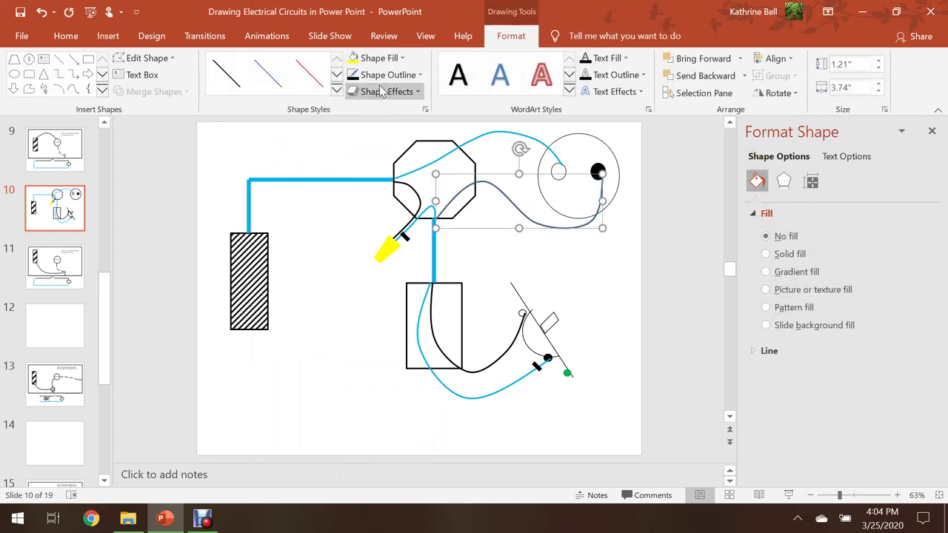
{"action": "left_click", "coordinate": [352, 77]}
{"action": "left_click", "coordinate": [597, 247]}
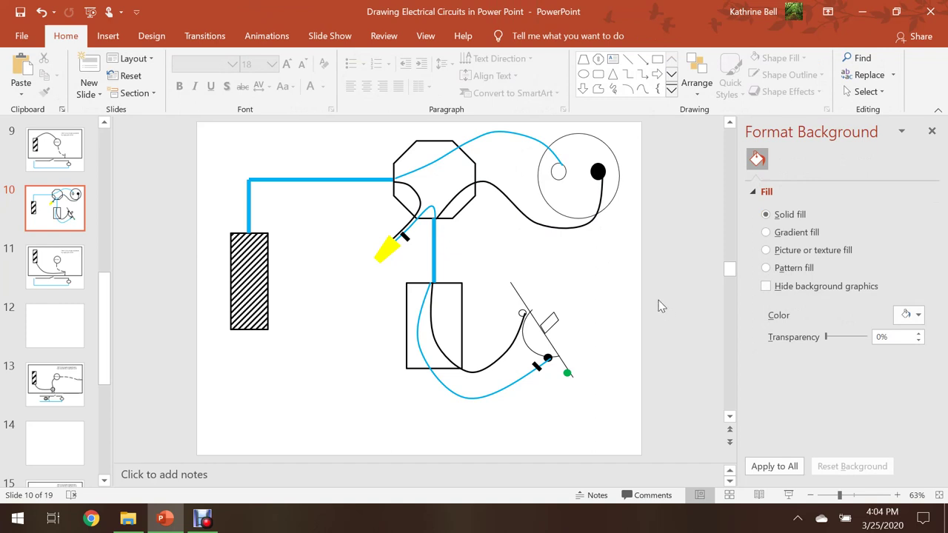
{"action": "left_click", "coordinate": [109, 36]}
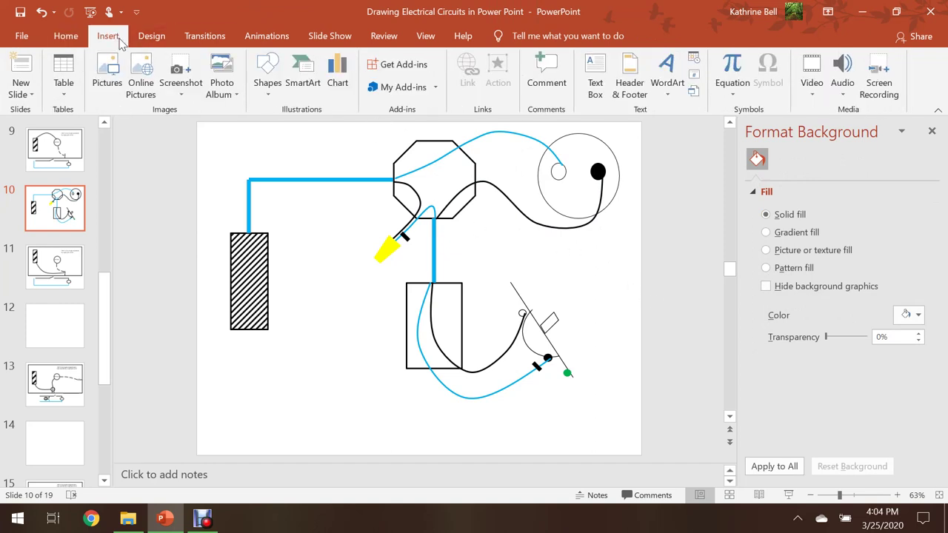
Draw a green curved ground wire from the octagon's left edge to its upper right
{"action": "left_click", "coordinate": [272, 92]}
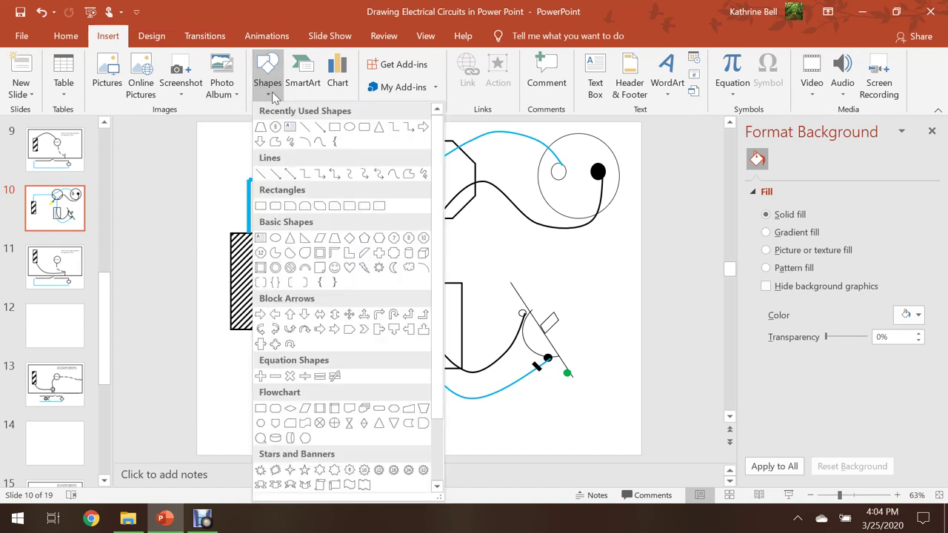
{"action": "left_click", "coordinate": [317, 142]}
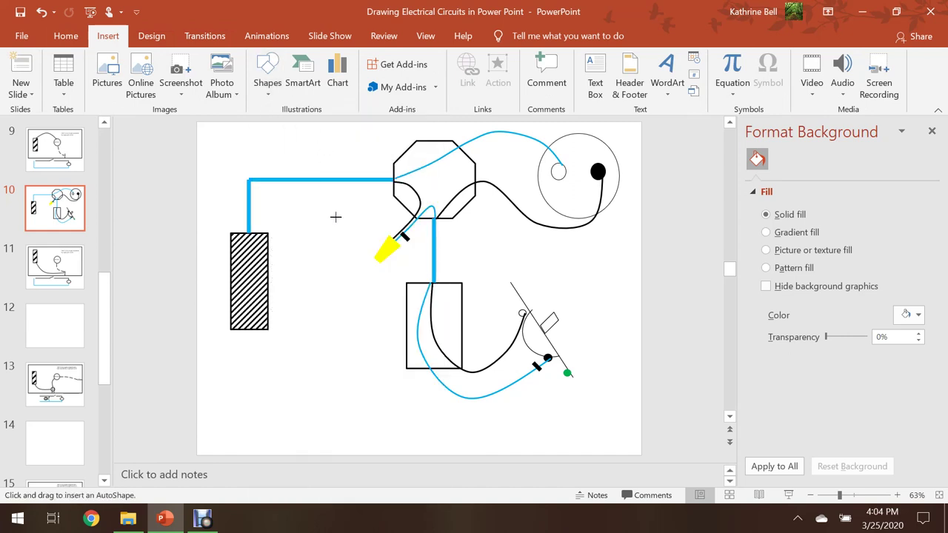
{"action": "left_click", "coordinate": [397, 184]}
{"action": "left_click", "coordinate": [449, 169]}
{"action": "double_click", "coordinate": [492, 137]}
{"action": "left_click", "coordinate": [389, 75]}
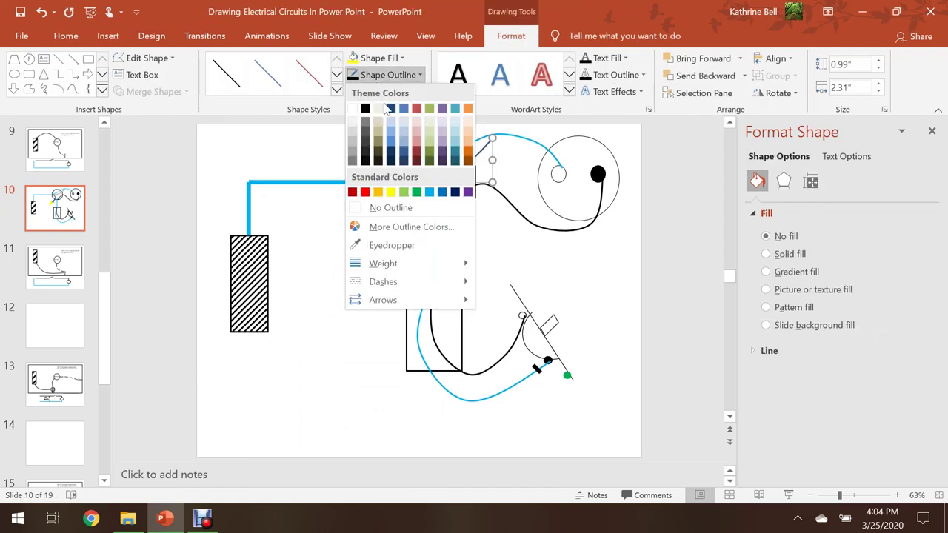
{"action": "left_click", "coordinate": [416, 191]}
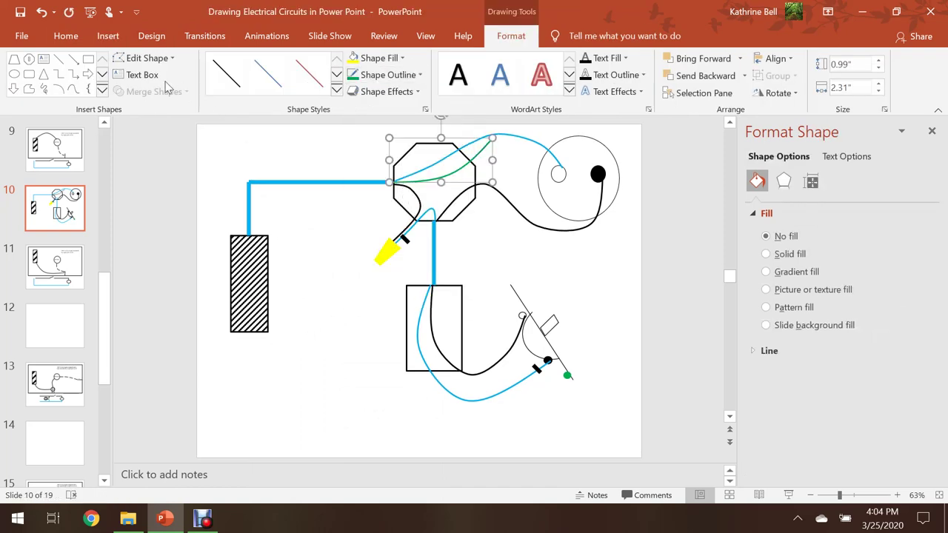
Add a second green curve wire from the octagon's bottom to the same upper-right meeting point
{"action": "left_click", "coordinate": [108, 36]}
{"action": "left_click", "coordinate": [267, 74]}
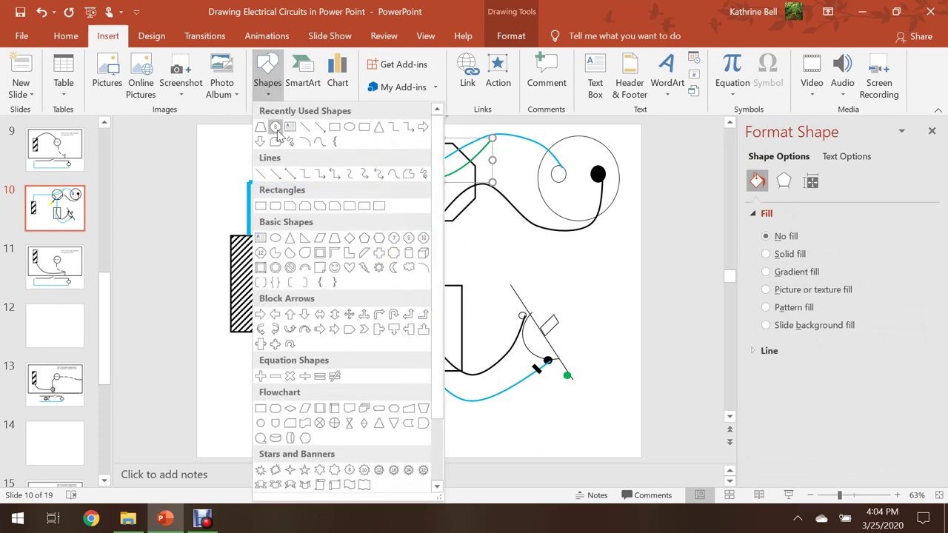
{"action": "left_click", "coordinate": [305, 142]}
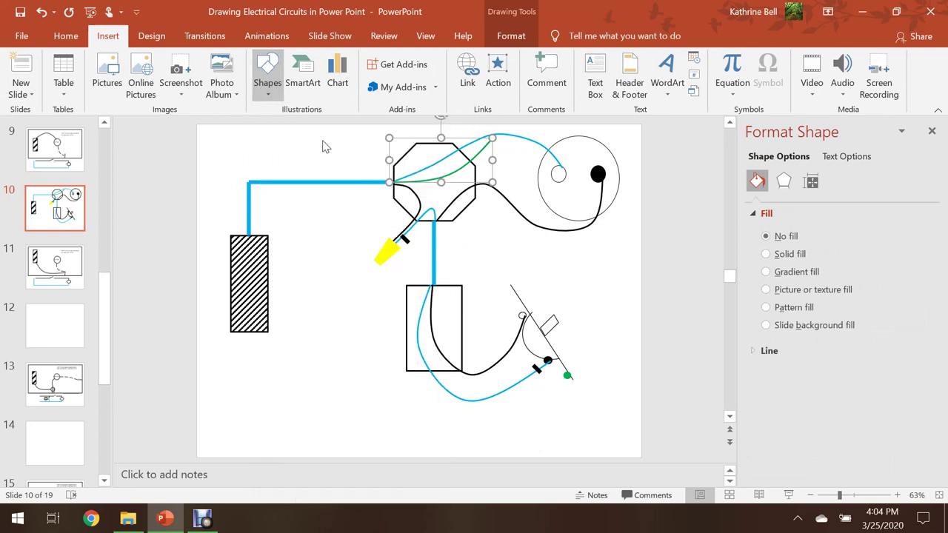
{"action": "left_click", "coordinate": [435, 216]}
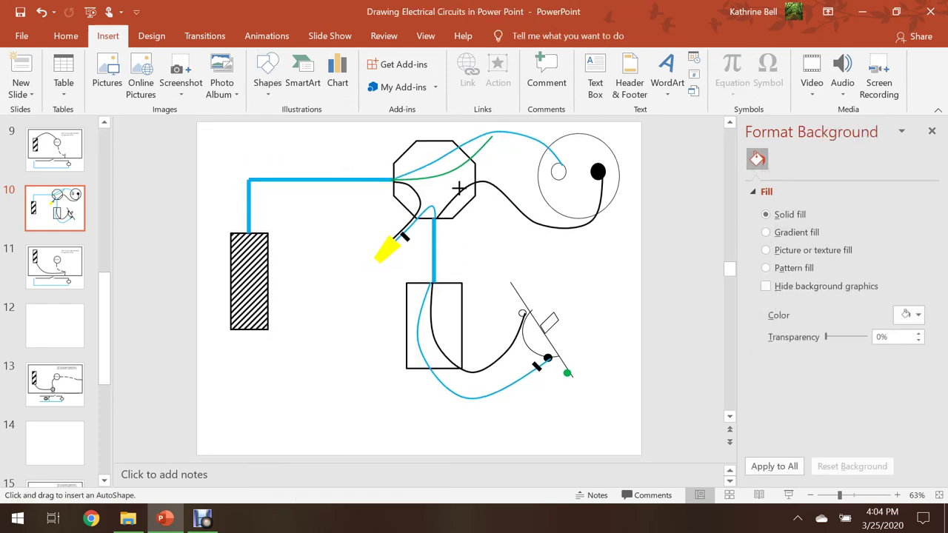
{"action": "double_click", "coordinate": [493, 137]}
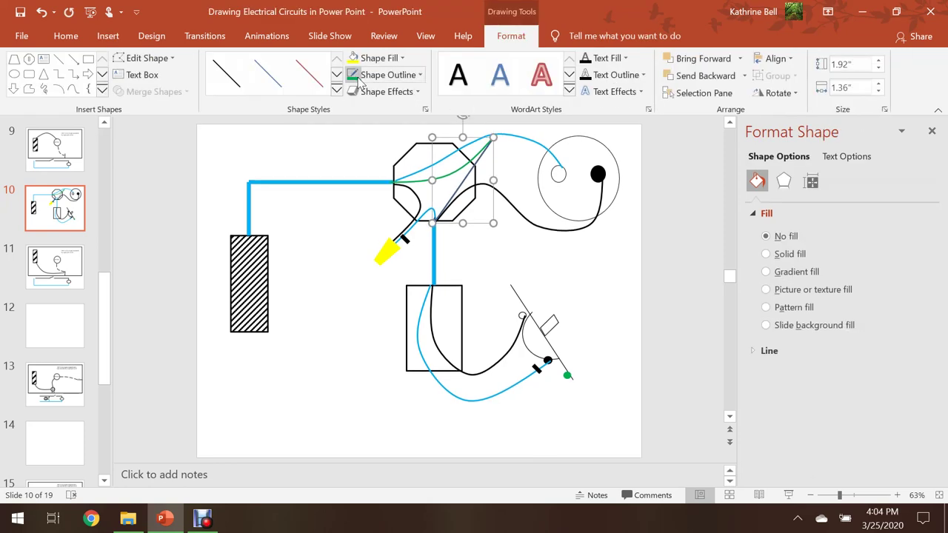
{"action": "left_click", "coordinate": [324, 134]}
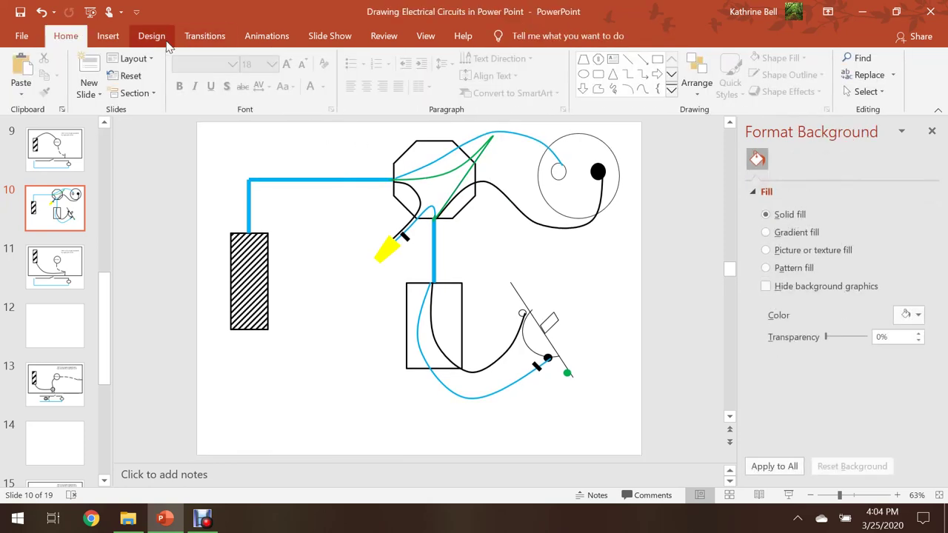
Draw a third green wire from the meeting point down to the octagon's bottom
{"action": "left_click", "coordinate": [108, 35]}
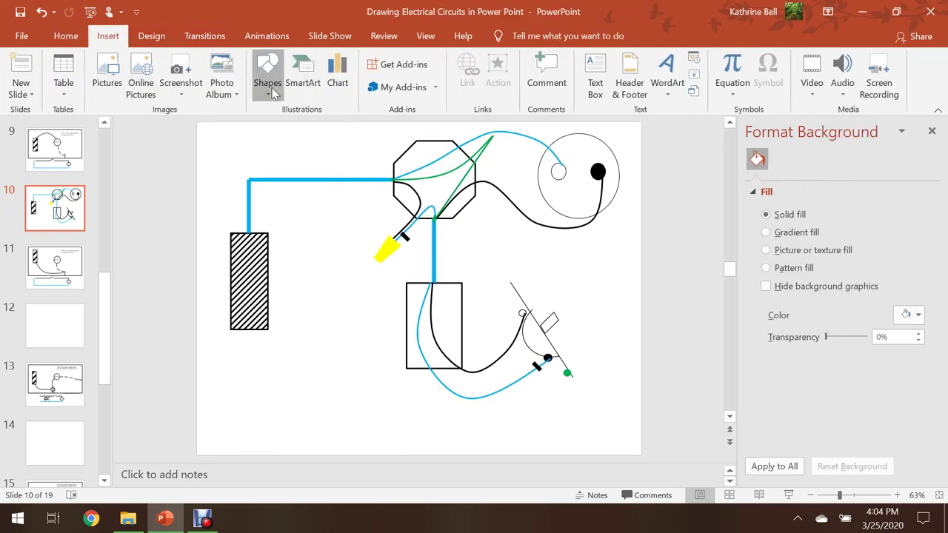
{"action": "left_click", "coordinate": [268, 74]}
{"action": "left_click", "coordinate": [320, 142]}
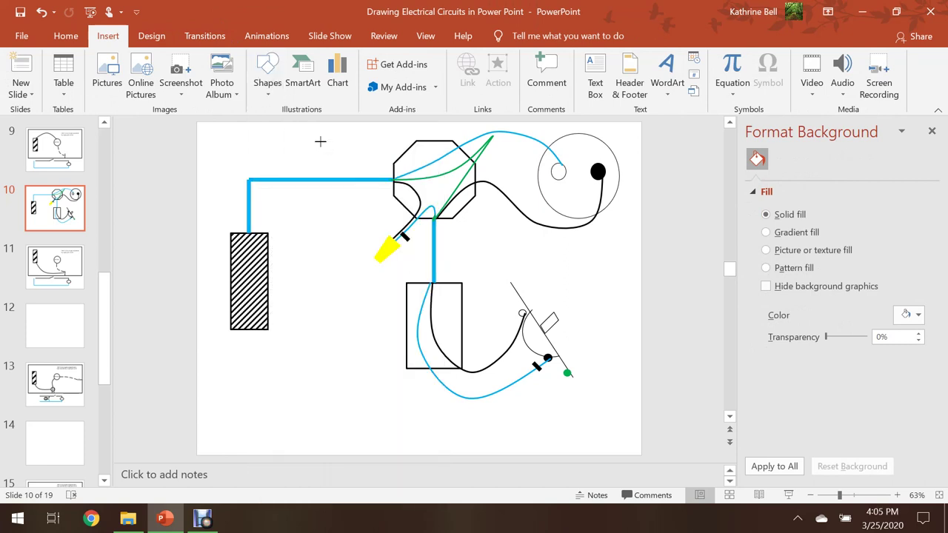
{"action": "left_click", "coordinate": [489, 135]}
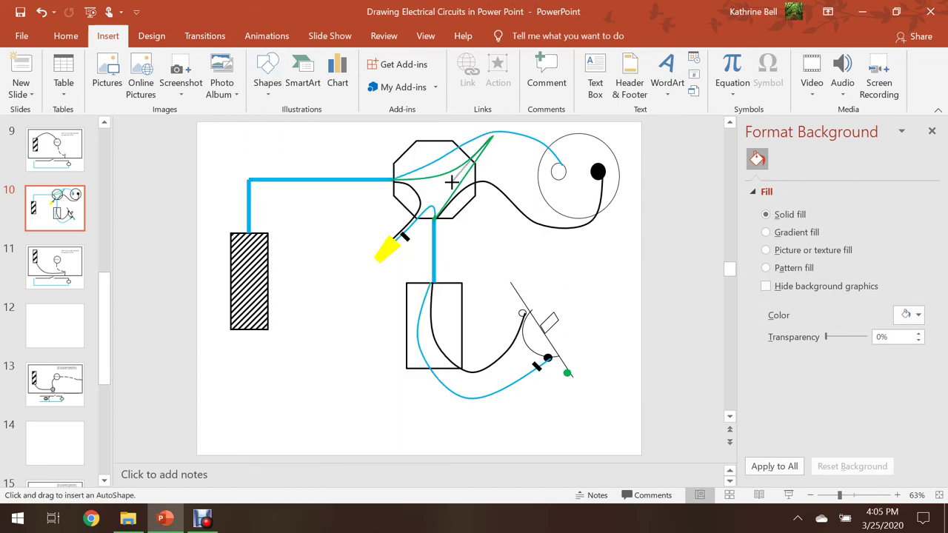
{"action": "left_click", "coordinate": [451, 185]}
{"action": "double_click", "coordinate": [456, 212]}
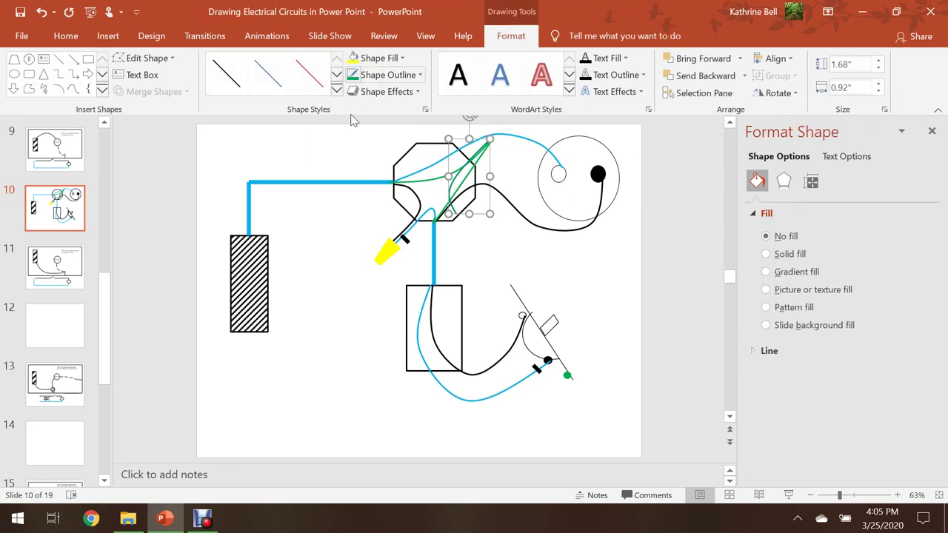
{"action": "left_click", "coordinate": [509, 252]}
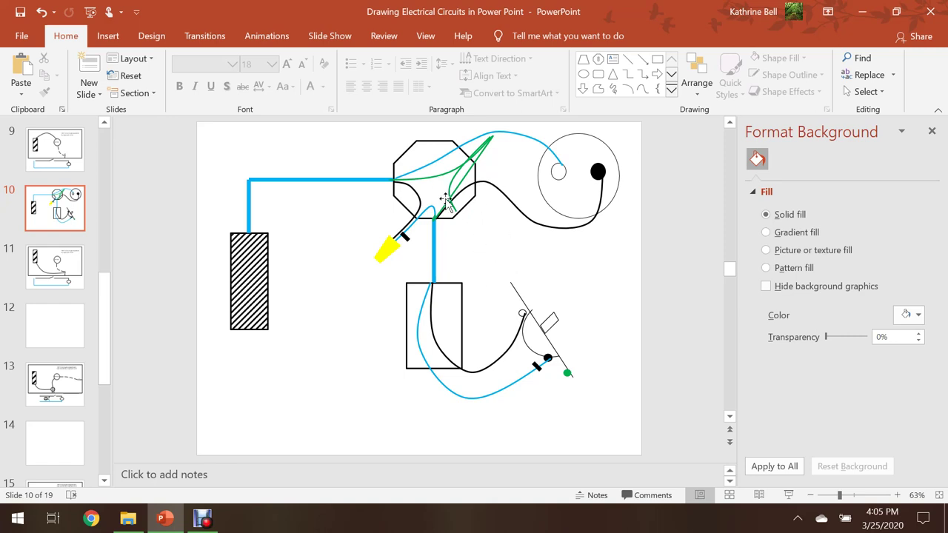
{"action": "left_click", "coordinate": [568, 374]}
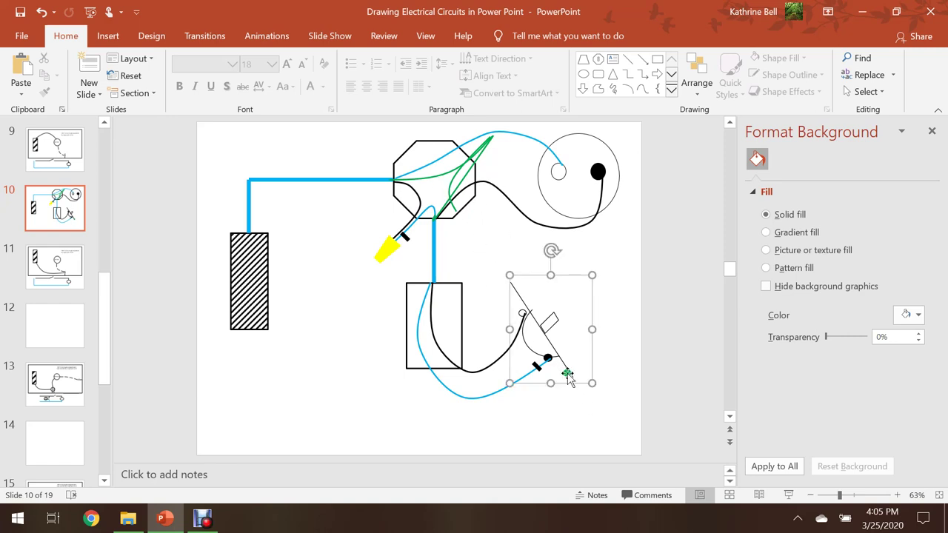
Copy the green terminal dot by the switch and paste a duplicate onto the slide
{"action": "right_click", "coordinate": [567, 374]}
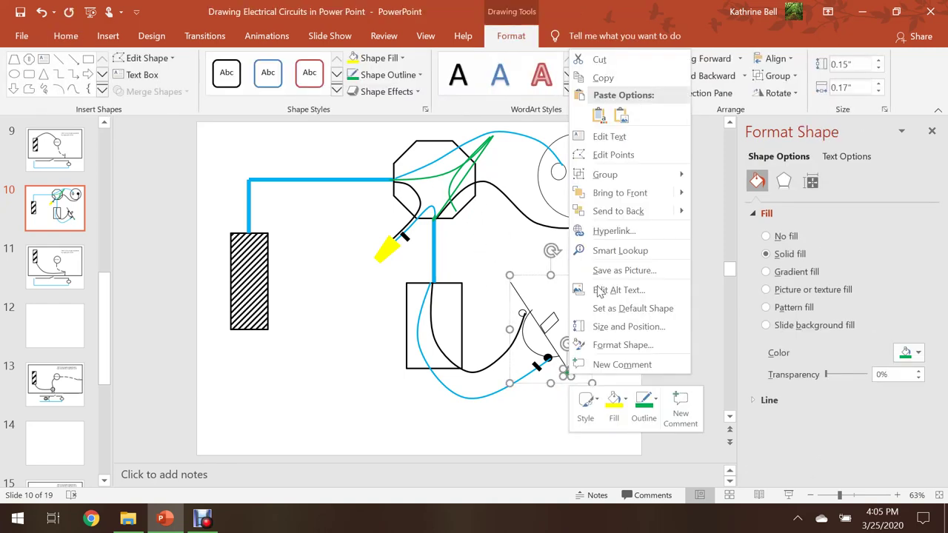
{"action": "left_click", "coordinate": [597, 78]}
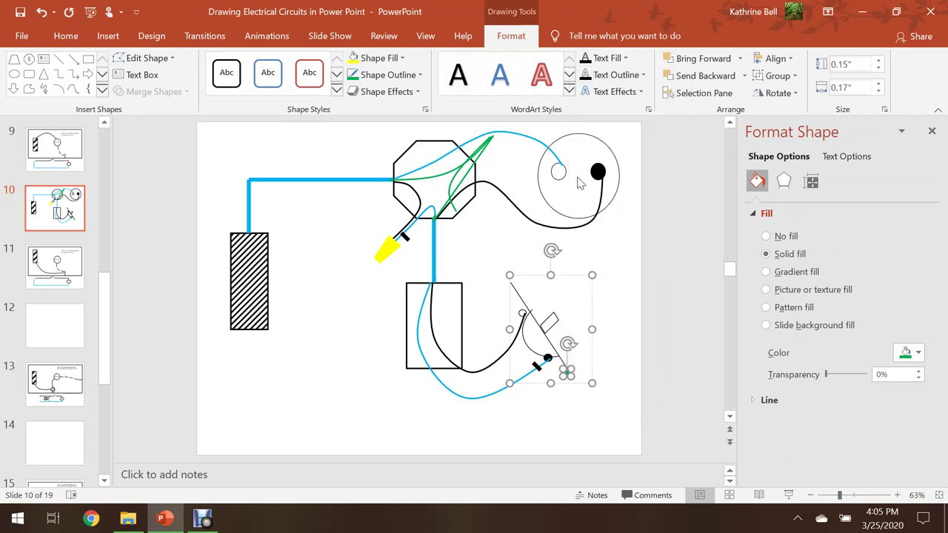
{"action": "left_click", "coordinate": [494, 228]}
{"action": "right_click", "coordinate": [494, 227]}
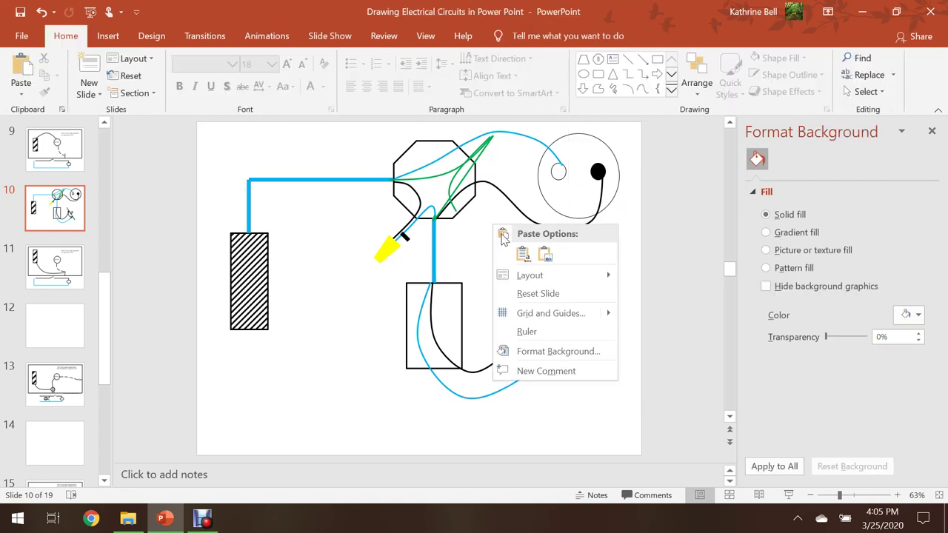
{"action": "left_click", "coordinate": [523, 254]}
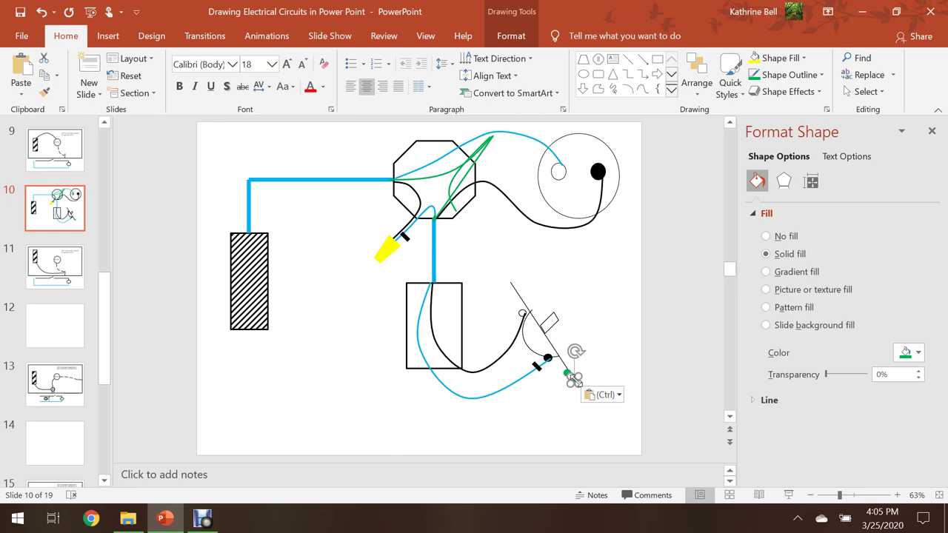
{"action": "left_click", "coordinate": [562, 400]}
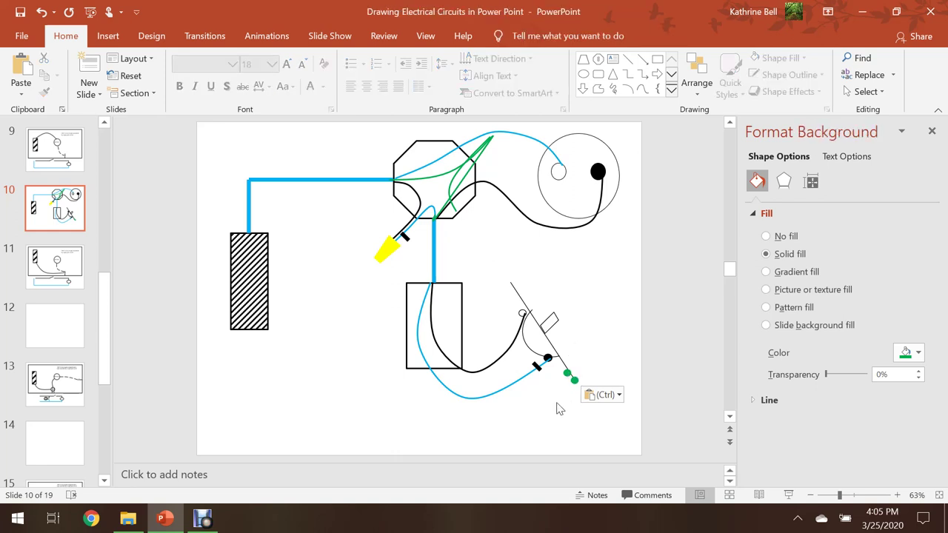
Move the pasted green dot to the octagon's lower-right corner where the green wire ends
{"action": "left_click", "coordinate": [574, 382]}
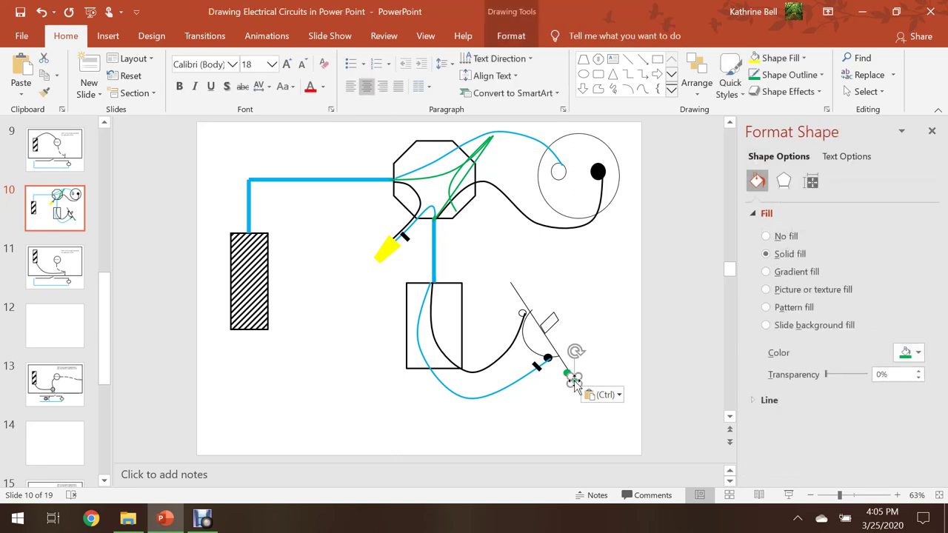
{"action": "right_click", "coordinate": [574, 382]}
{"action": "key", "text": "Escape"}
{"action": "left_click", "coordinate": [536, 406]}
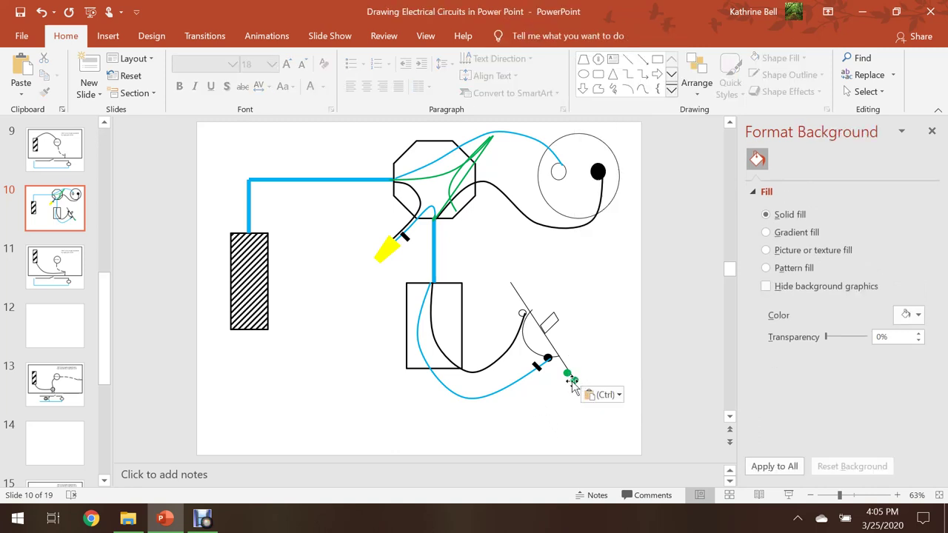
{"action": "mouse_move", "coordinate": [574, 382]}
{"action": "left_mouse_down"}
{"action": "mouse_move", "coordinate": [451, 205]}
{"action": "mouse_move", "coordinate": [457, 213]}
{"action": "left_mouse_up"}
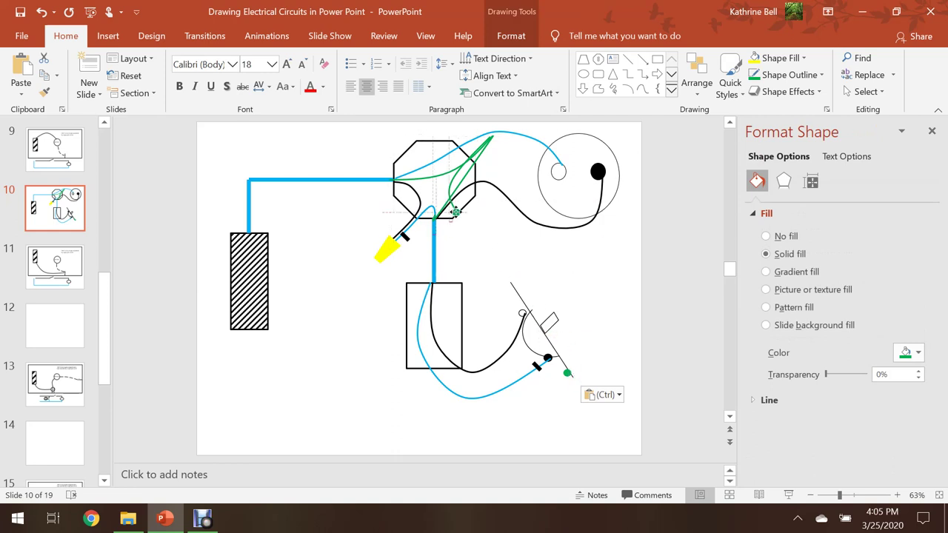
{"action": "left_click", "coordinate": [483, 232]}
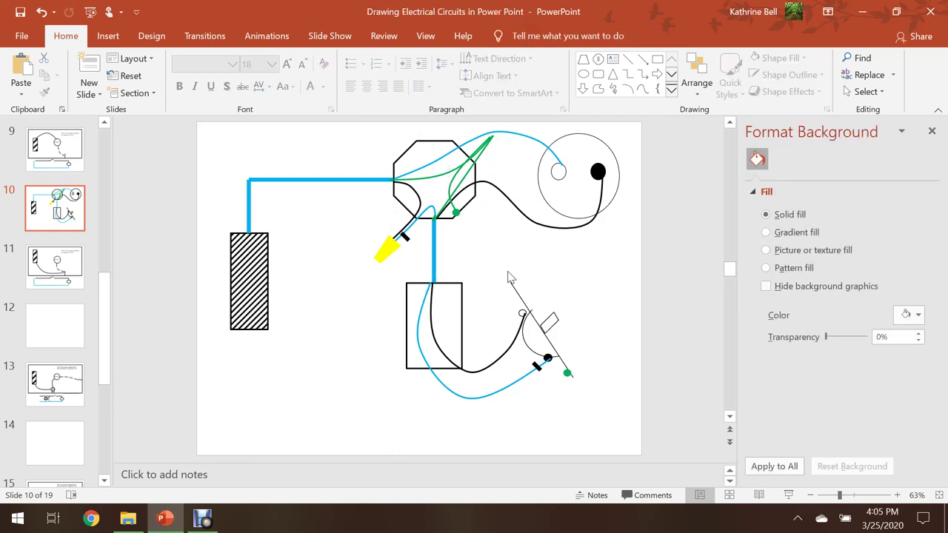
{"action": "left_click", "coordinate": [108, 39]}
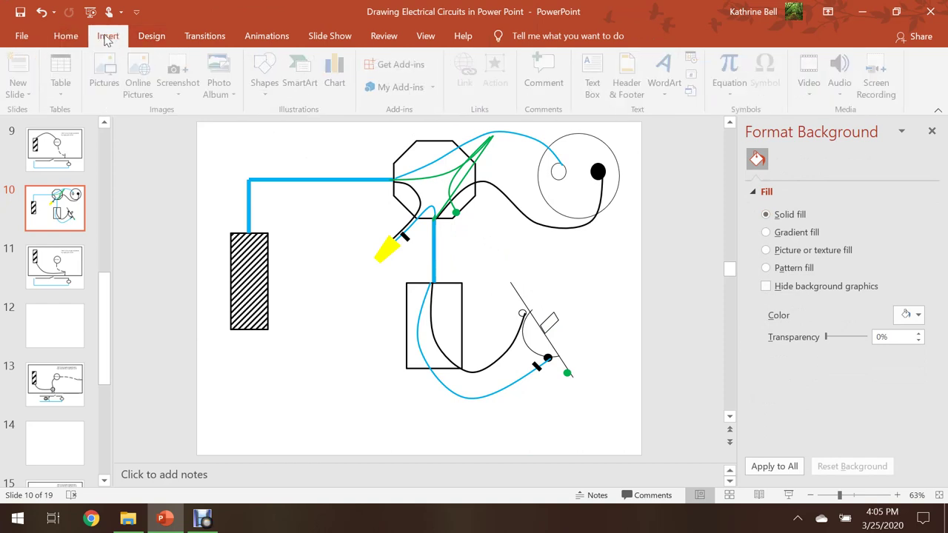
Draw a scribble wire down the left side of the lower rectangle box
{"action": "left_click", "coordinate": [268, 74]}
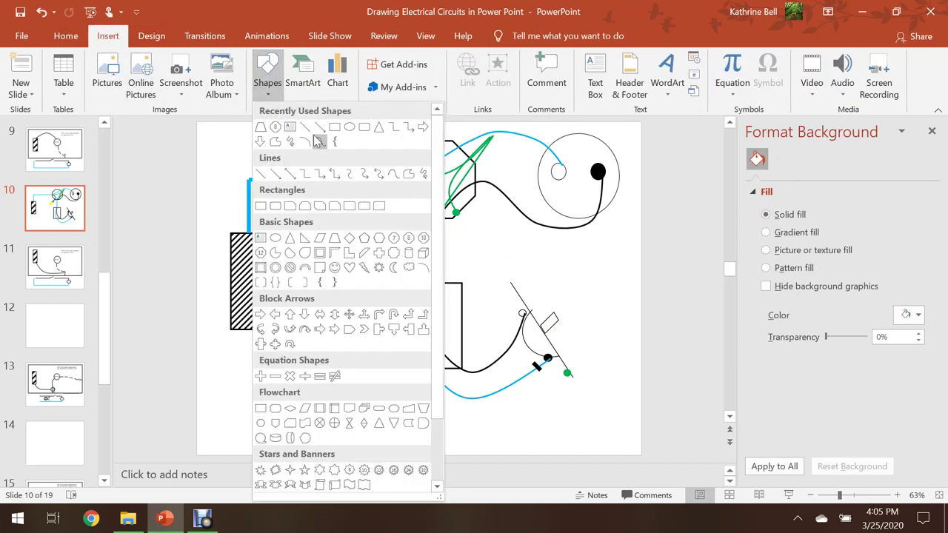
{"action": "left_click", "coordinate": [310, 140]}
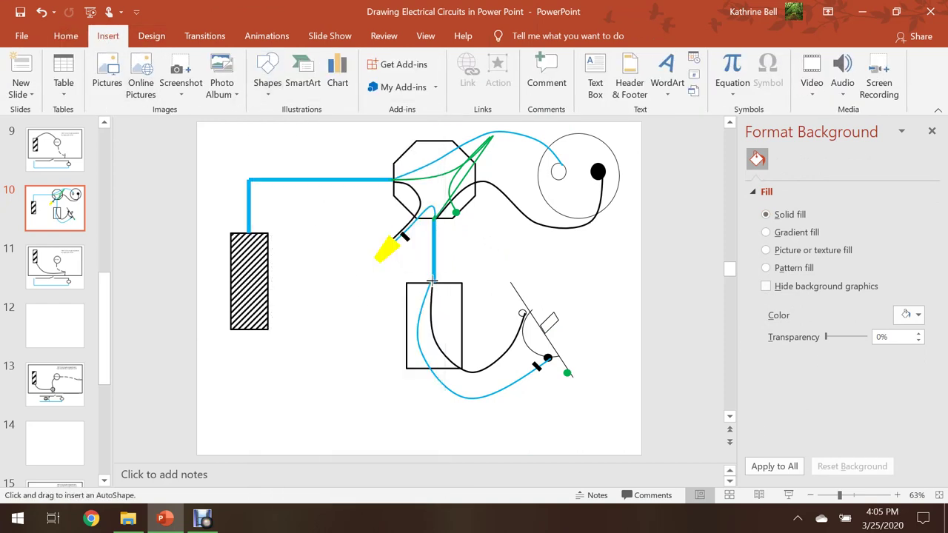
{"action": "mouse_move", "coordinate": [429, 285]}
{"action": "left_mouse_down"}
{"action": "mouse_move", "coordinate": [409, 344]}
{"action": "mouse_move", "coordinate": [420, 368]}
{"action": "left_mouse_up"}
Paste another green terminal dot at the box's lower-left corner and adjust the wire beside it
{"action": "right_click", "coordinate": [514, 247]}
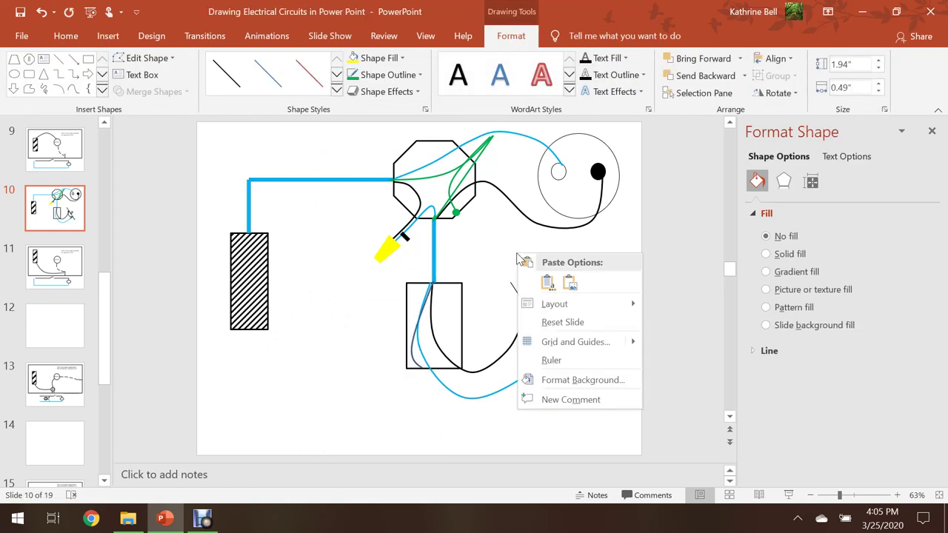
{"action": "left_click", "coordinate": [541, 282]}
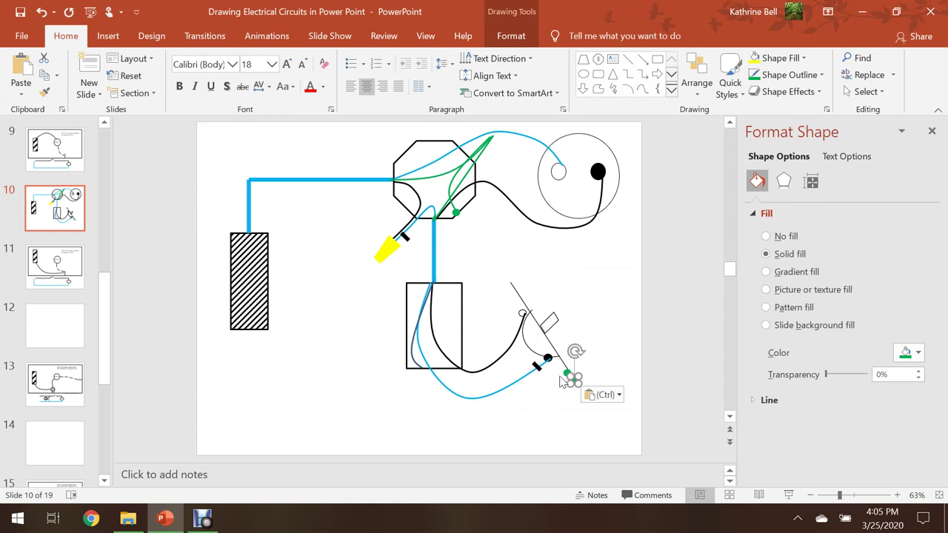
{"action": "left_click", "coordinate": [573, 439]}
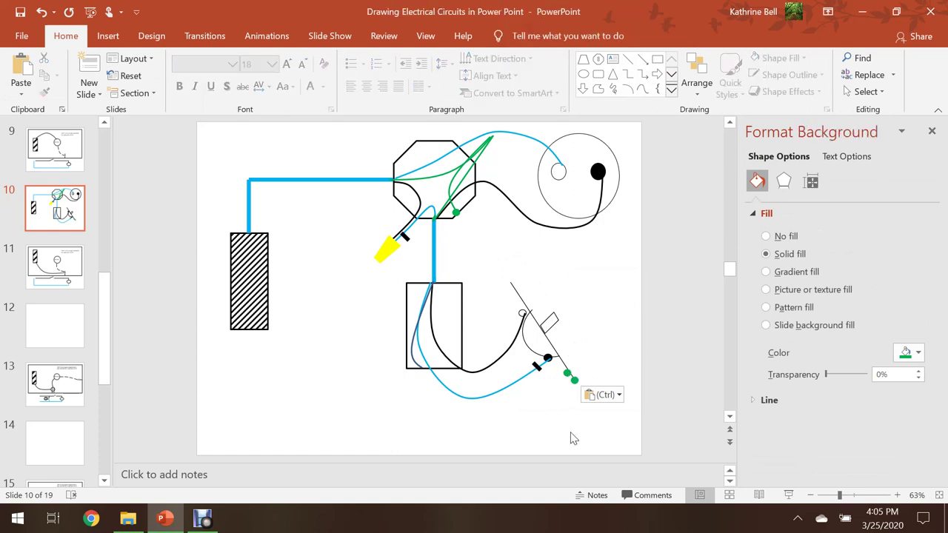
{"action": "left_click", "coordinate": [572, 377]}
{"action": "left_click_drag", "start_coordinate": [436, 390], "coordinate": [419, 368]}
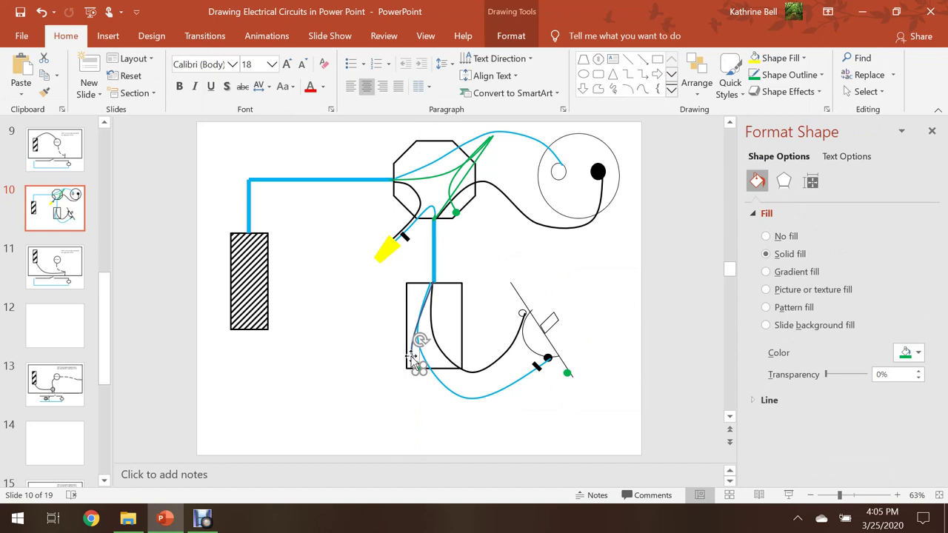
{"action": "left_click_drag", "start_coordinate": [412, 359], "coordinate": [411, 282]}
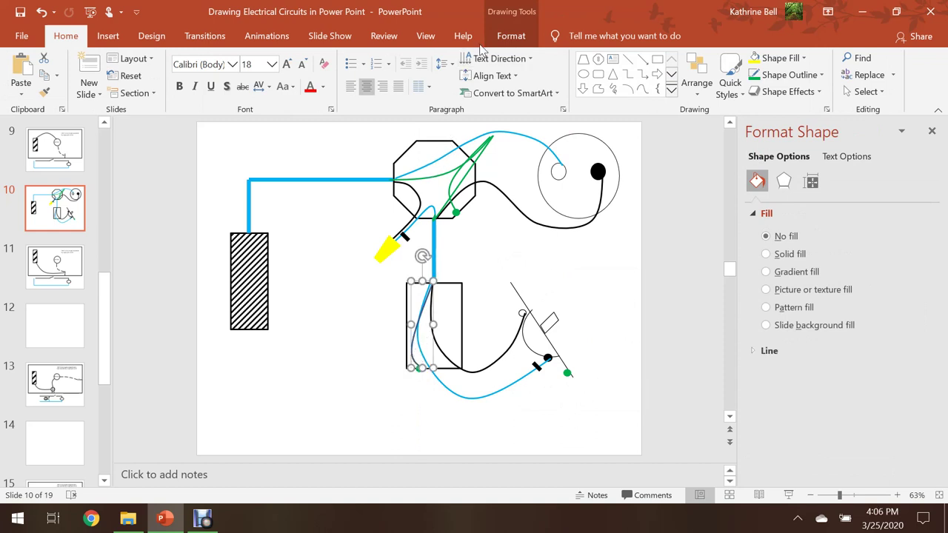
{"action": "left_click", "coordinate": [508, 37]}
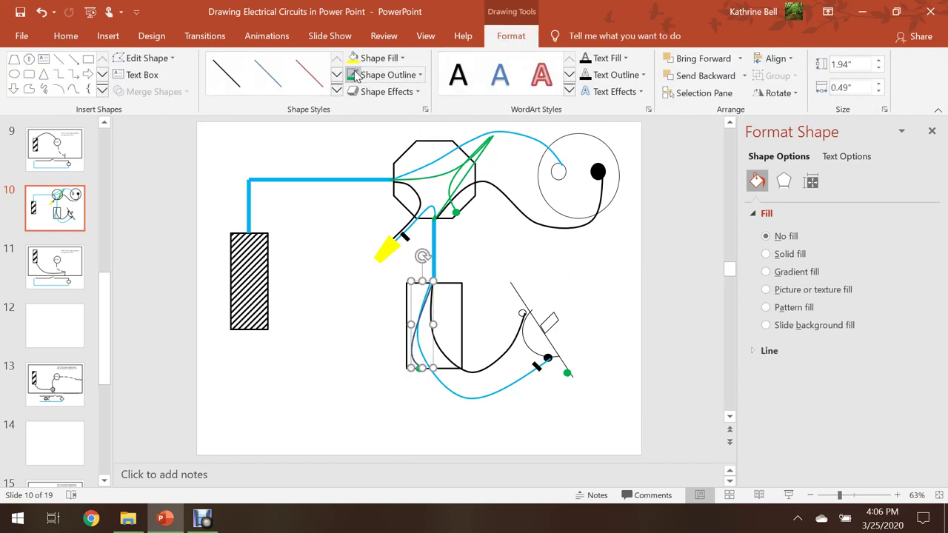
{"action": "left_click", "coordinate": [529, 270]}
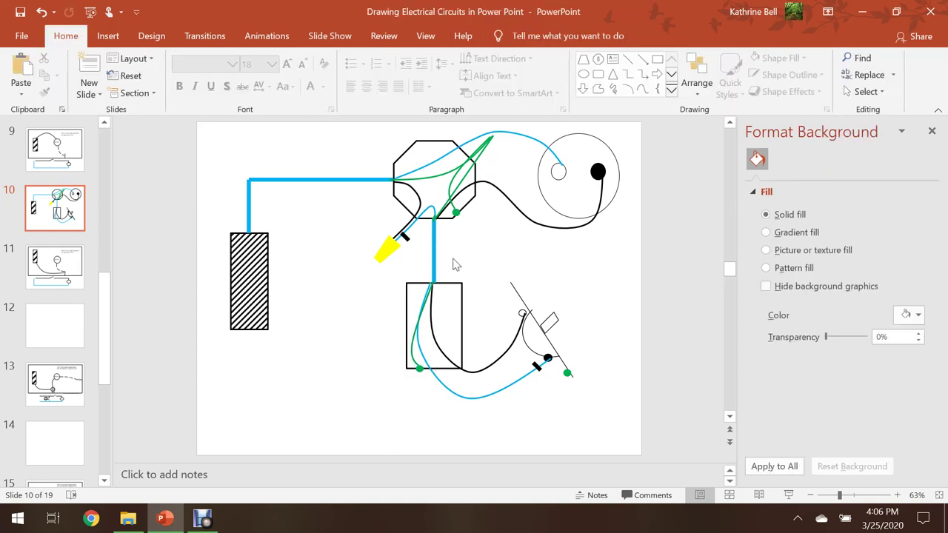
Duplicate the yellow wire nut and rotate the copy onto the green wires' junction atop the octagon
{"action": "double_click", "coordinate": [387, 249]}
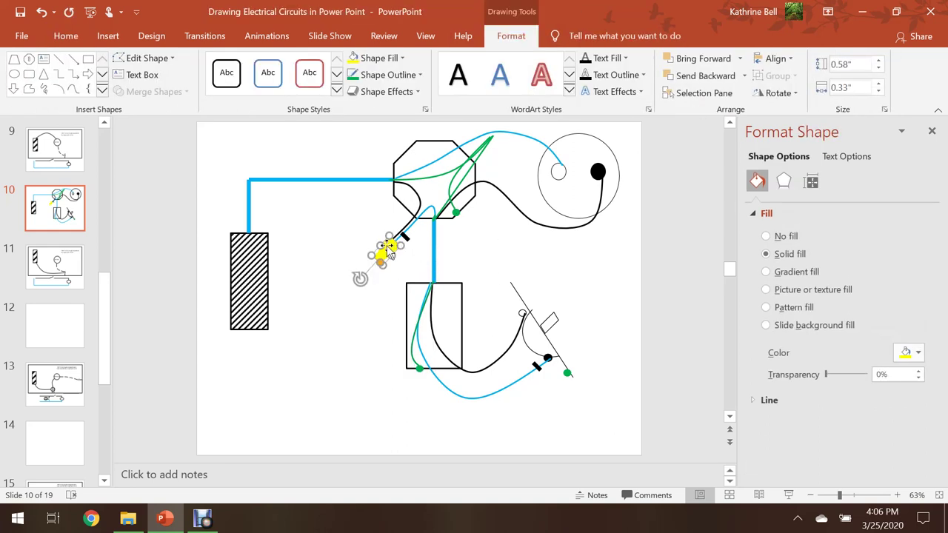
{"action": "right_click", "coordinate": [388, 249]}
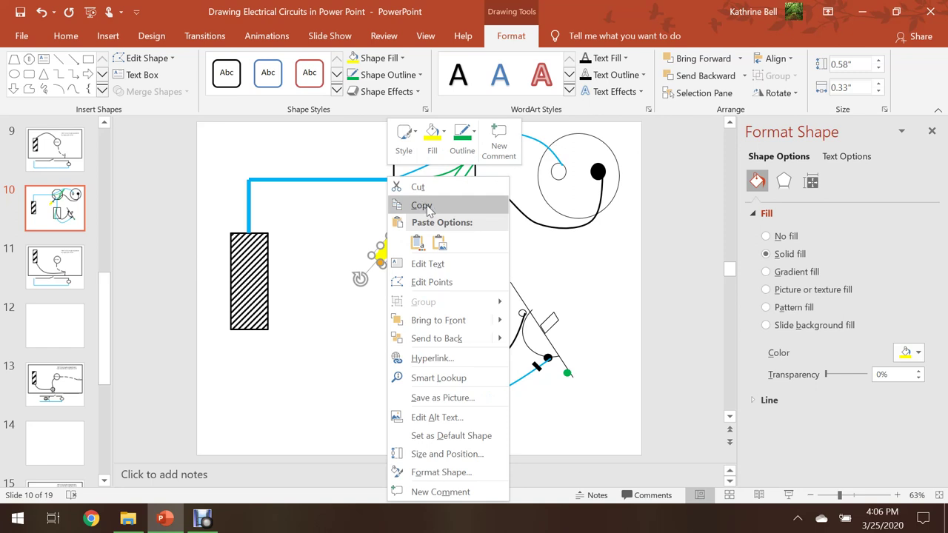
{"action": "left_click", "coordinate": [425, 206]}
{"action": "right_click", "coordinate": [373, 232]}
{"action": "left_click", "coordinate": [408, 261]}
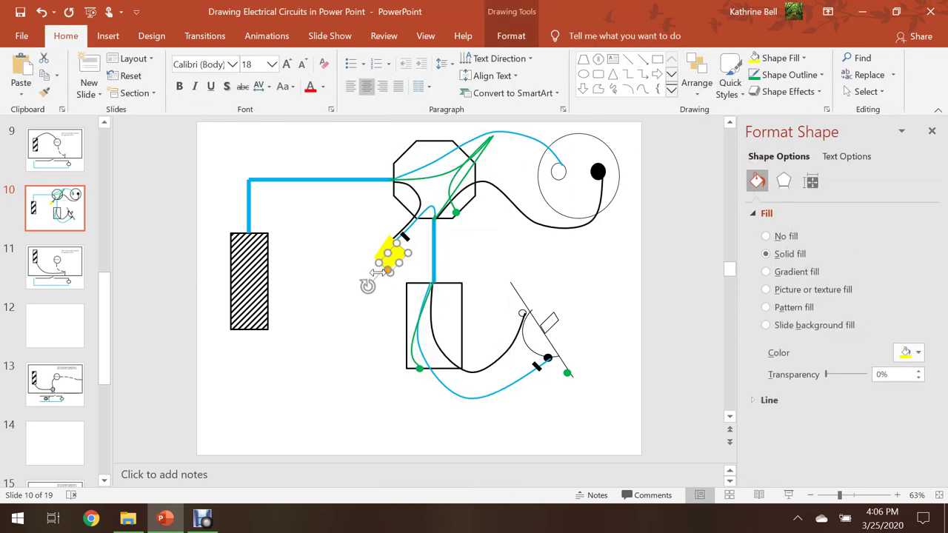
{"action": "mouse_move", "coordinate": [365, 285]}
{"action": "left_mouse_down"}
{"action": "mouse_move", "coordinate": [422, 293]}
{"action": "mouse_move", "coordinate": [433, 254]}
{"action": "mouse_move", "coordinate": [422, 237]}
{"action": "mouse_move", "coordinate": [418, 245]}
{"action": "mouse_move", "coordinate": [493, 143]}
{"action": "left_mouse_up"}
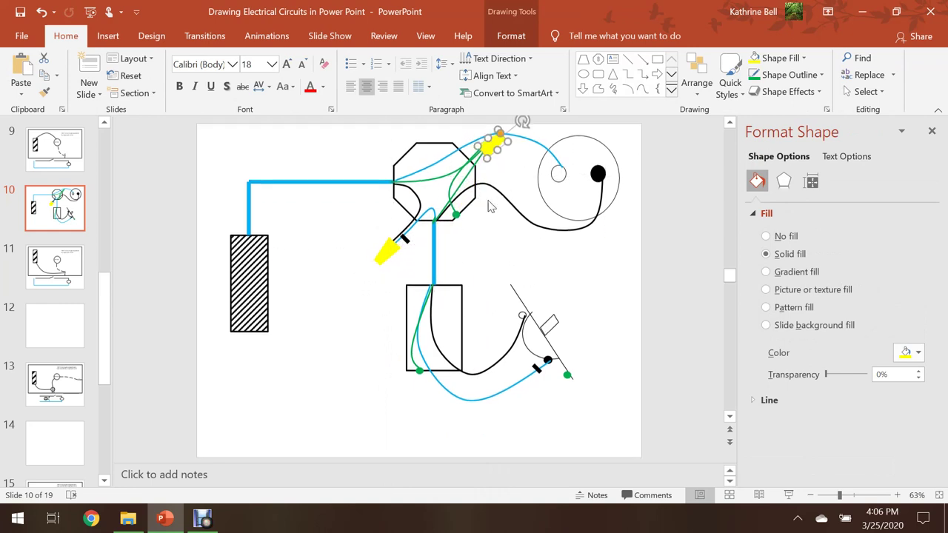
{"action": "left_click", "coordinate": [508, 269]}
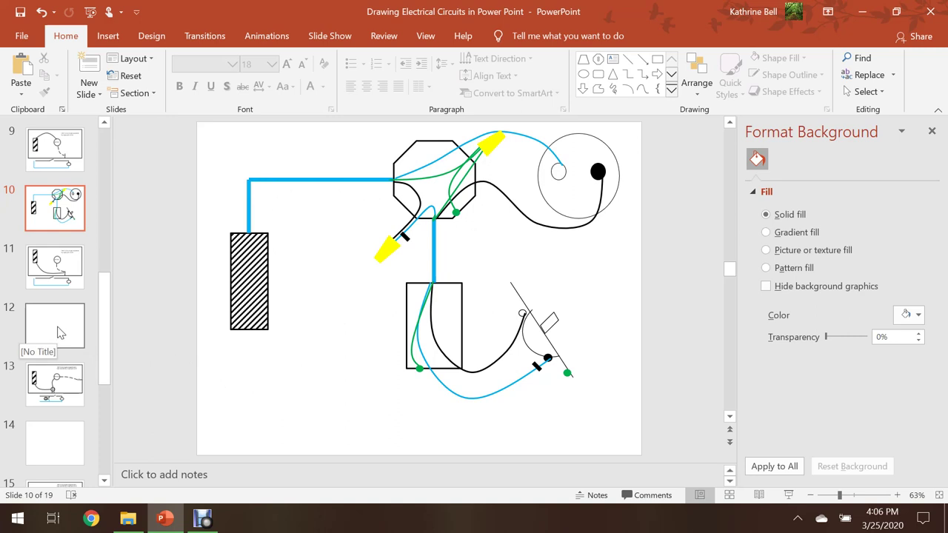
Review the circuit diagrams on slides 11 and 13
{"action": "left_click", "coordinate": [75, 269]}
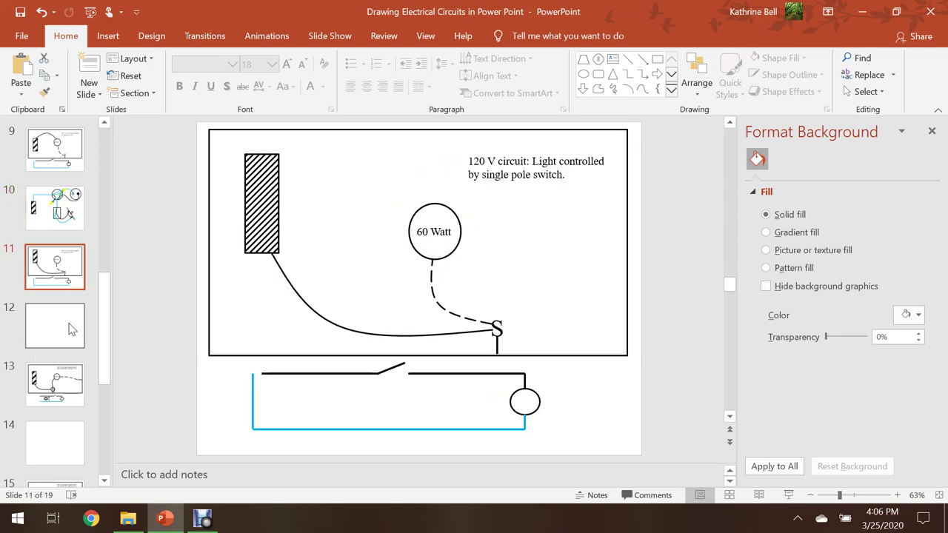
{"action": "left_click", "coordinate": [74, 398]}
{"action": "scroll", "coordinate": [74, 391], "scroll_direction": "down", "scroll_amount": 3}
{"action": "scroll", "coordinate": [74, 387], "scroll_direction": "up", "scroll_amount": 2}
{"action": "left_click", "coordinate": [67, 215]}
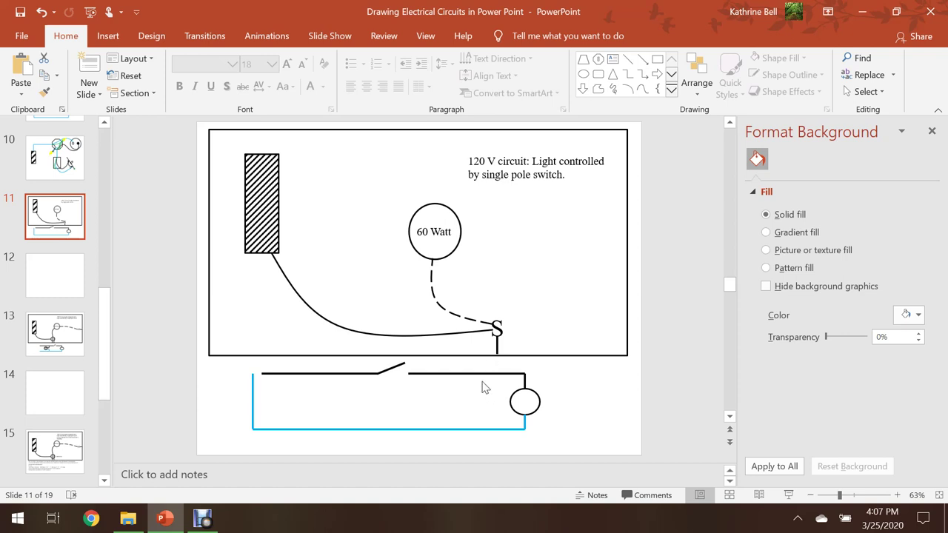
{"action": "left_click", "coordinate": [73, 340]}
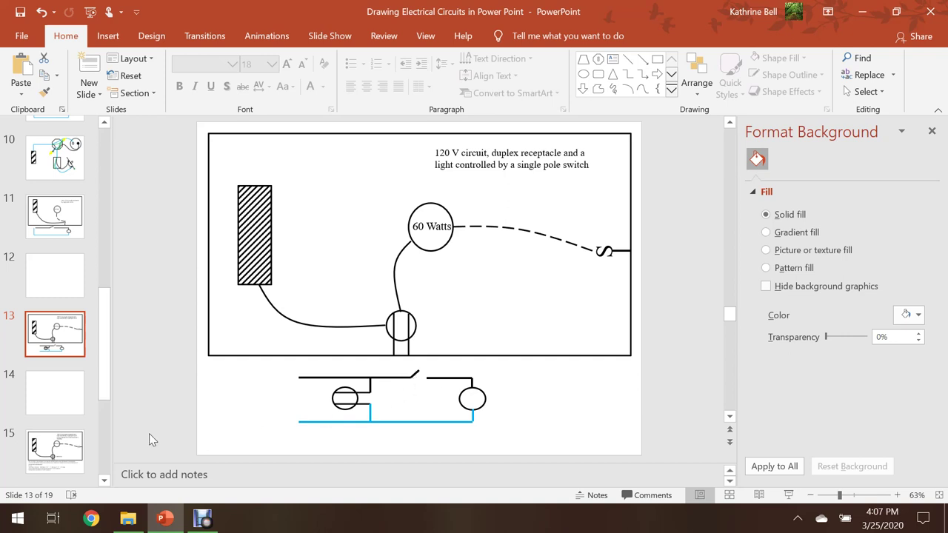
Review slide 15's NEC calculation, slide 17's diagram and the final slides
{"action": "left_click", "coordinate": [51, 446]}
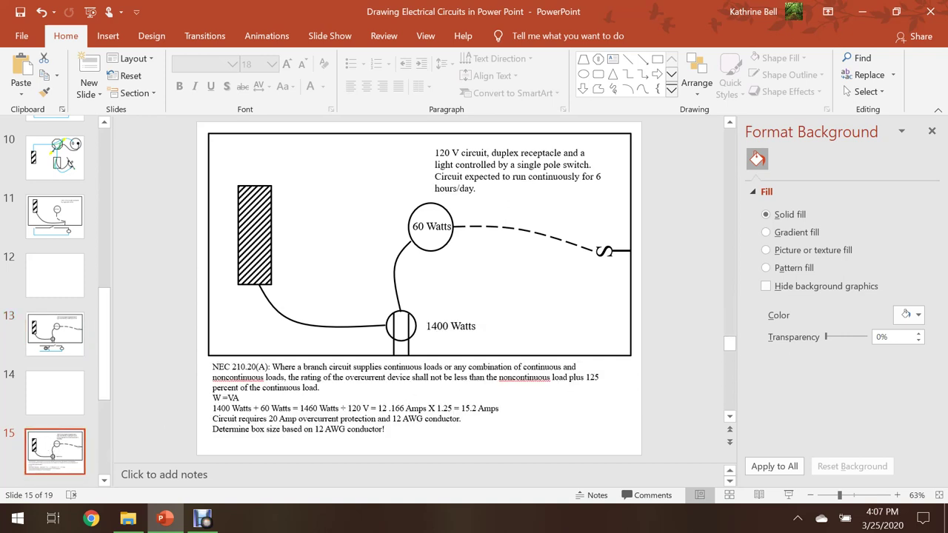
{"action": "scroll", "coordinate": [328, 370], "scroll_direction": "down", "scroll_amount": 2}
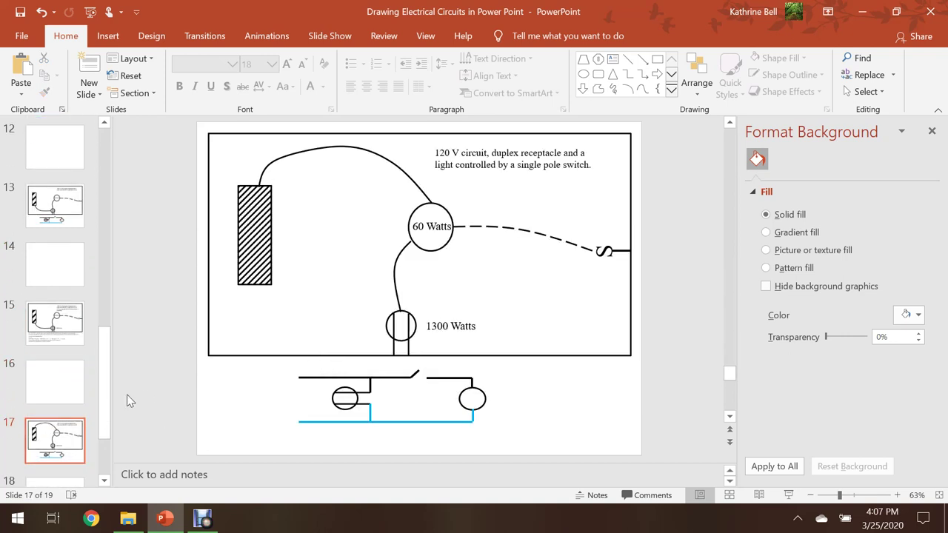
{"action": "left_click", "coordinate": [74, 339]}
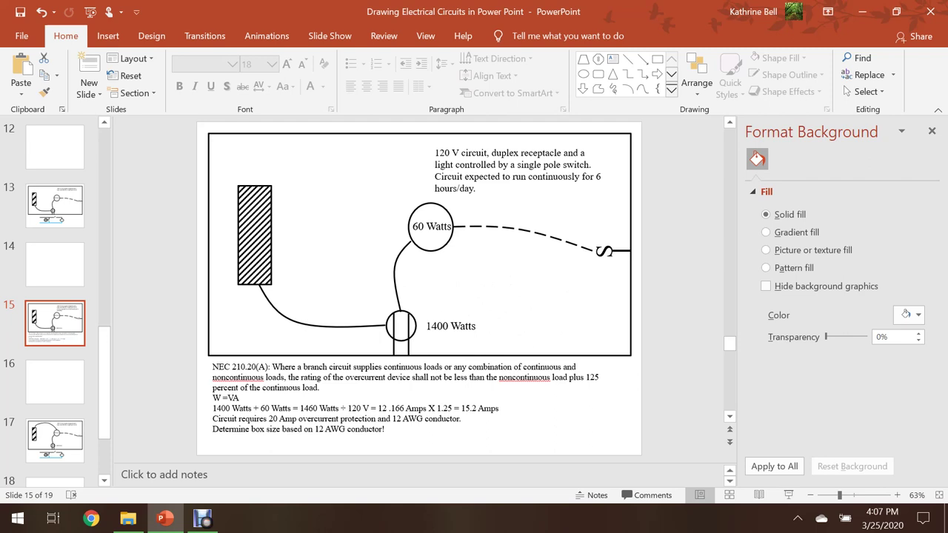
{"action": "left_click", "coordinate": [74, 452]}
{"action": "key", "text": "Down"}
{"action": "key", "text": "Down"}
{"action": "key", "text": "Up"}
{"action": "key", "text": "Up"}
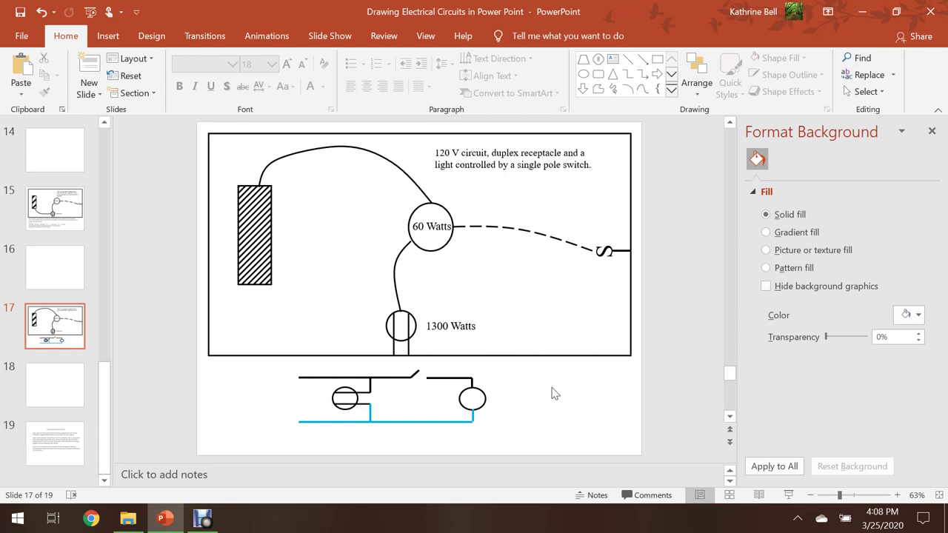
{"action": "scroll", "coordinate": [552, 393], "scroll_direction": "up", "scroll_amount": 7}
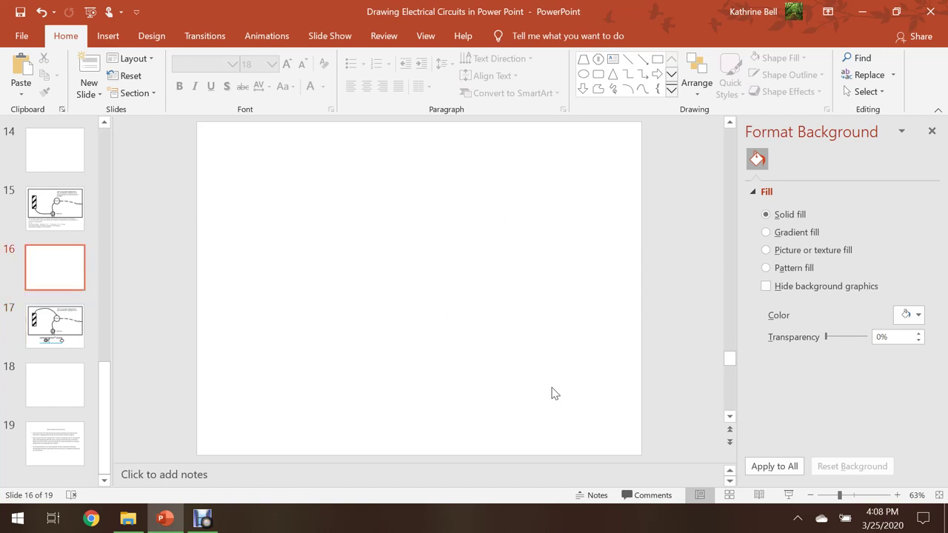
Scroll back to title slide 1 and restore the Debut screen recorder window
{"action": "scroll", "coordinate": [551, 393], "scroll_direction": "up", "scroll_amount": 8}
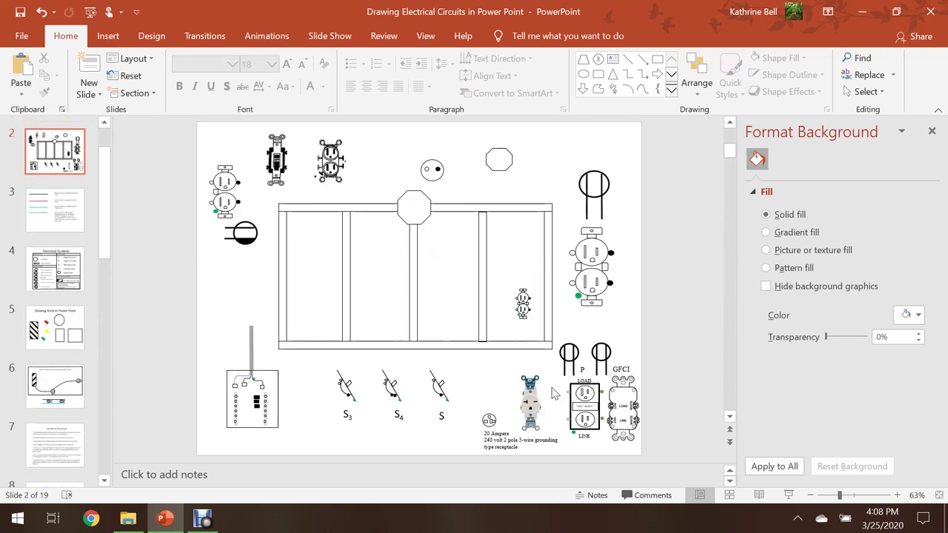
{"action": "scroll", "coordinate": [552, 393], "scroll_direction": "up", "scroll_amount": 1}
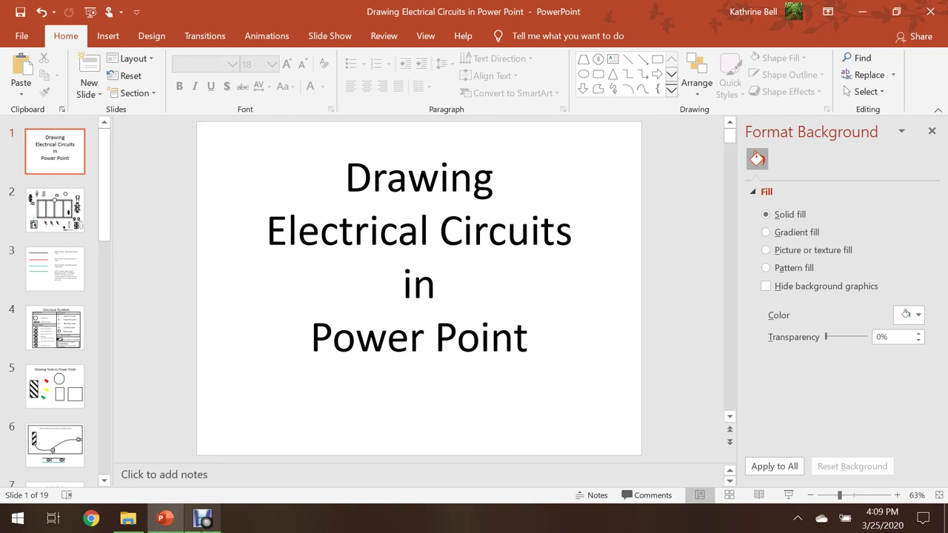
{"action": "left_click", "coordinate": [204, 519]}
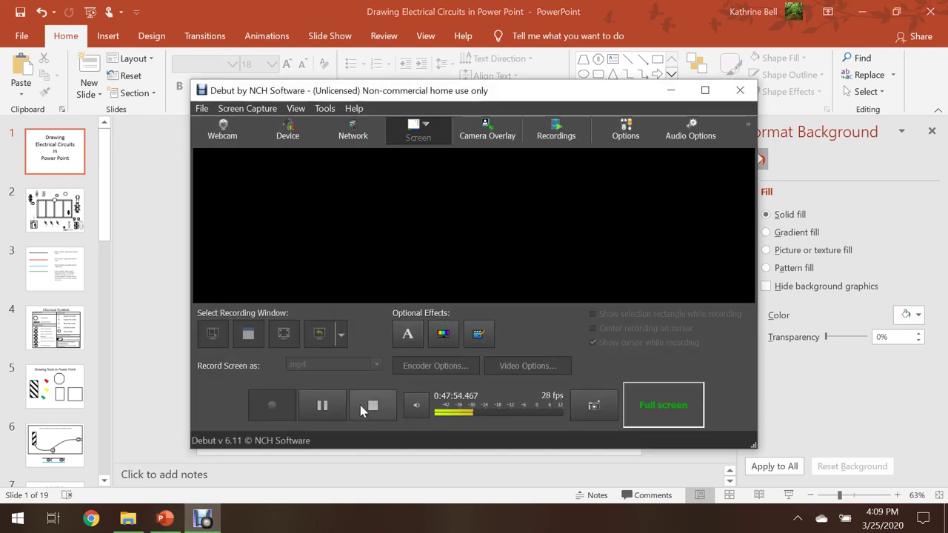